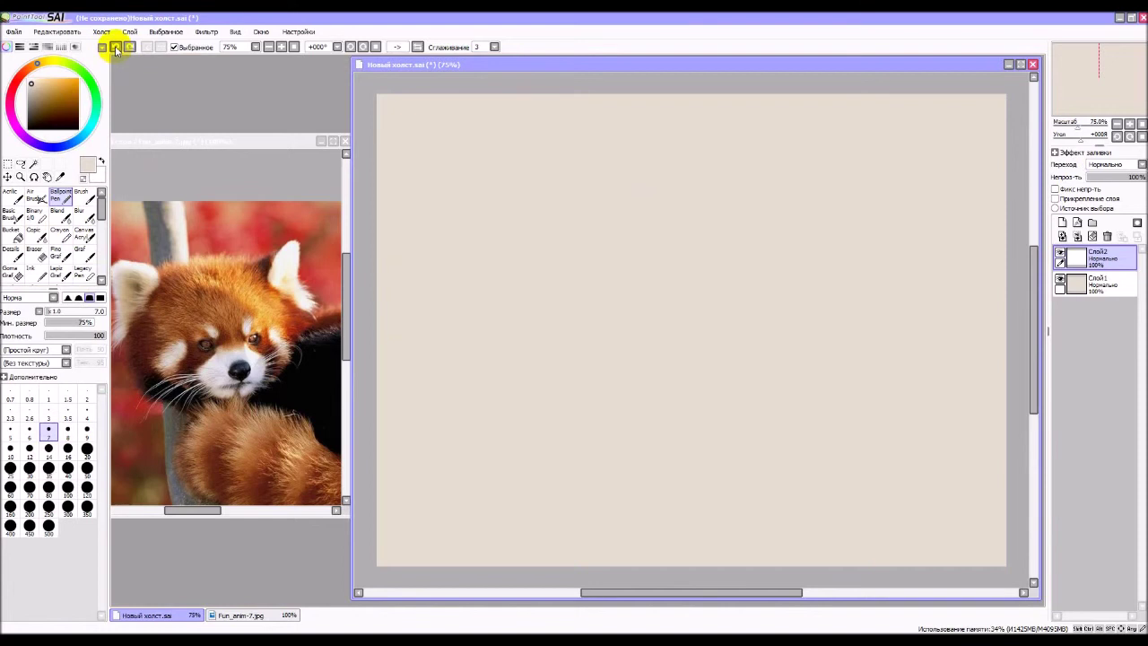
pyautogui.click(116, 47)
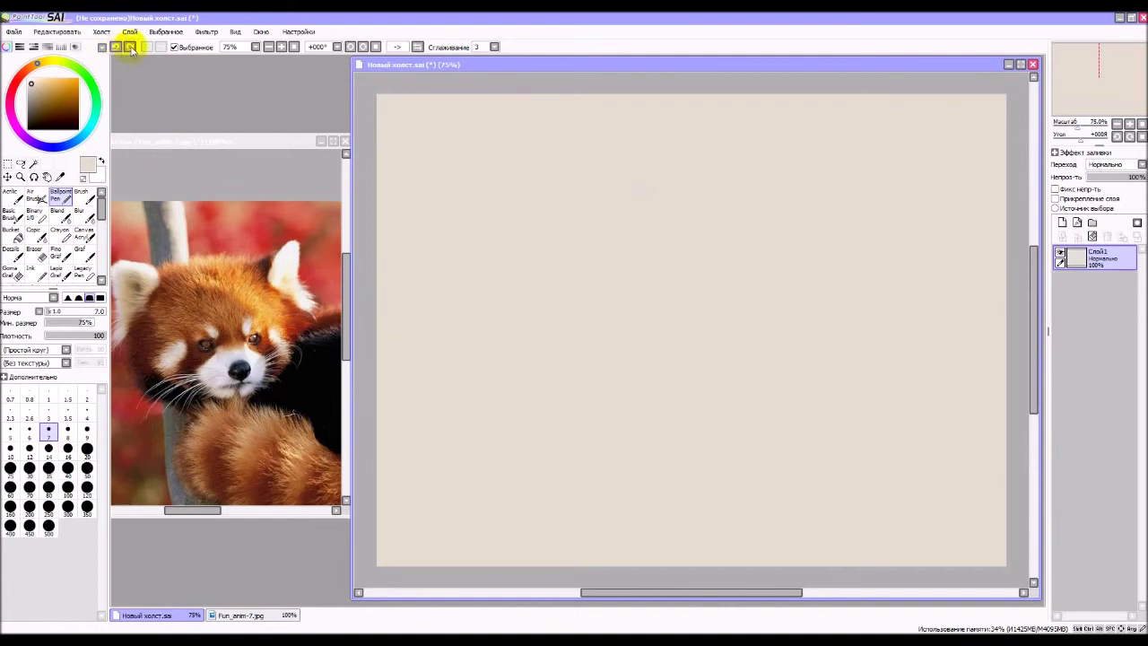
pyautogui.click(130, 47)
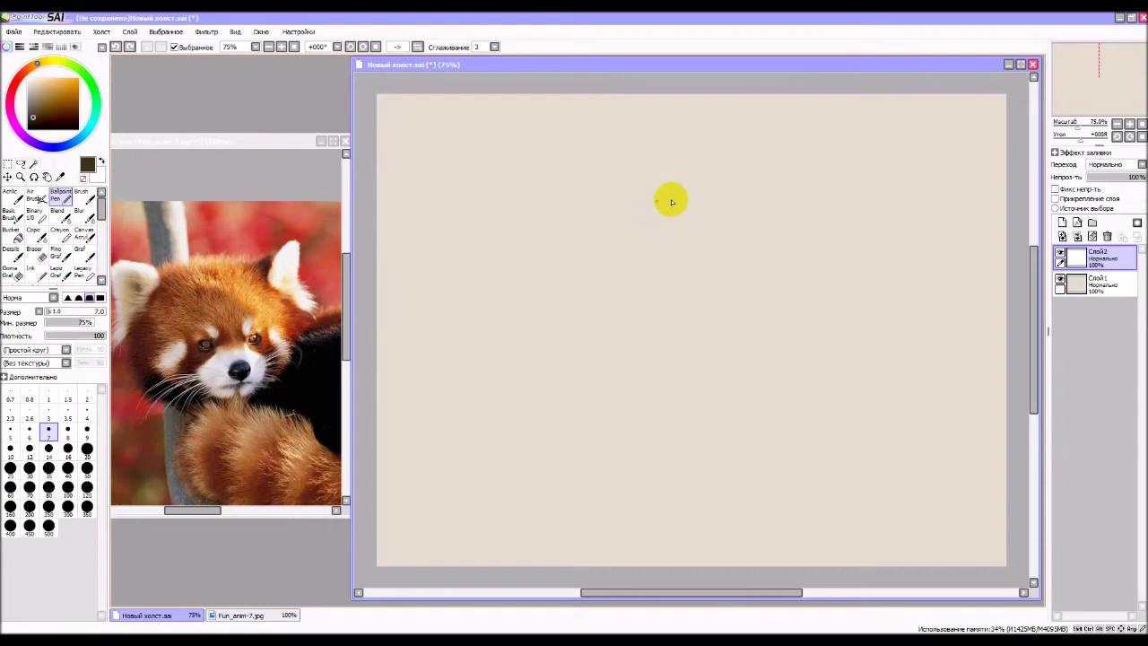
pyautogui.moveTo(657, 191); pyautogui.dragTo(726, 197)
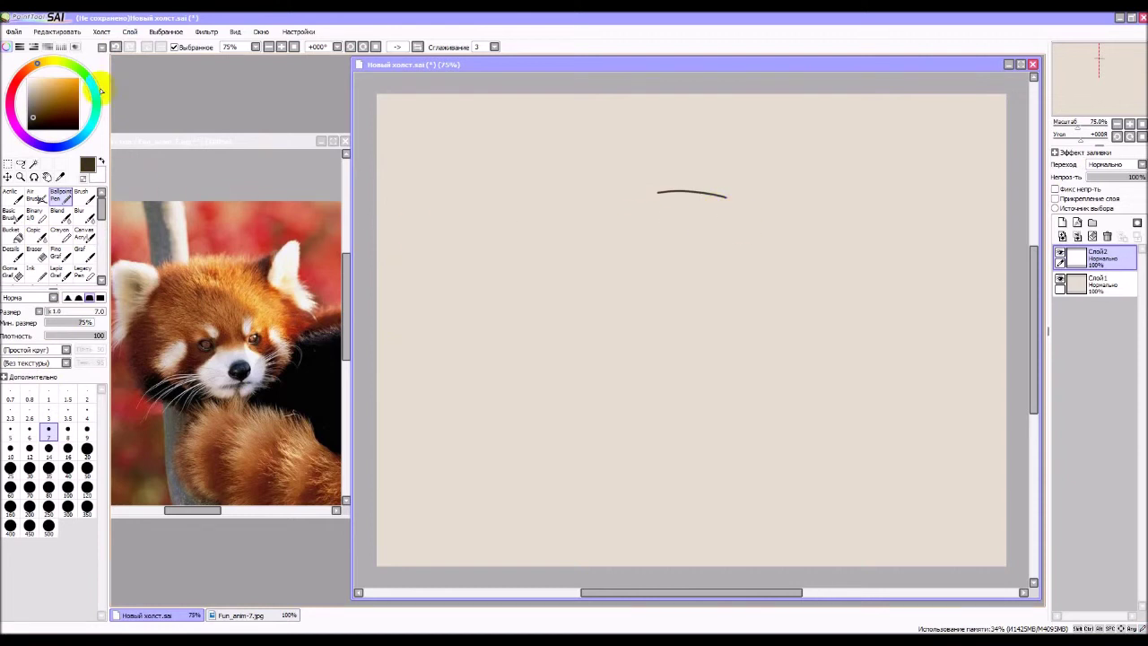
pyautogui.click(115, 47)
# Set the Ballpoint Pen size to 3 and sketch a large rough circle for the head, reinforcing its lower curve.
pyautogui.click(48, 413)
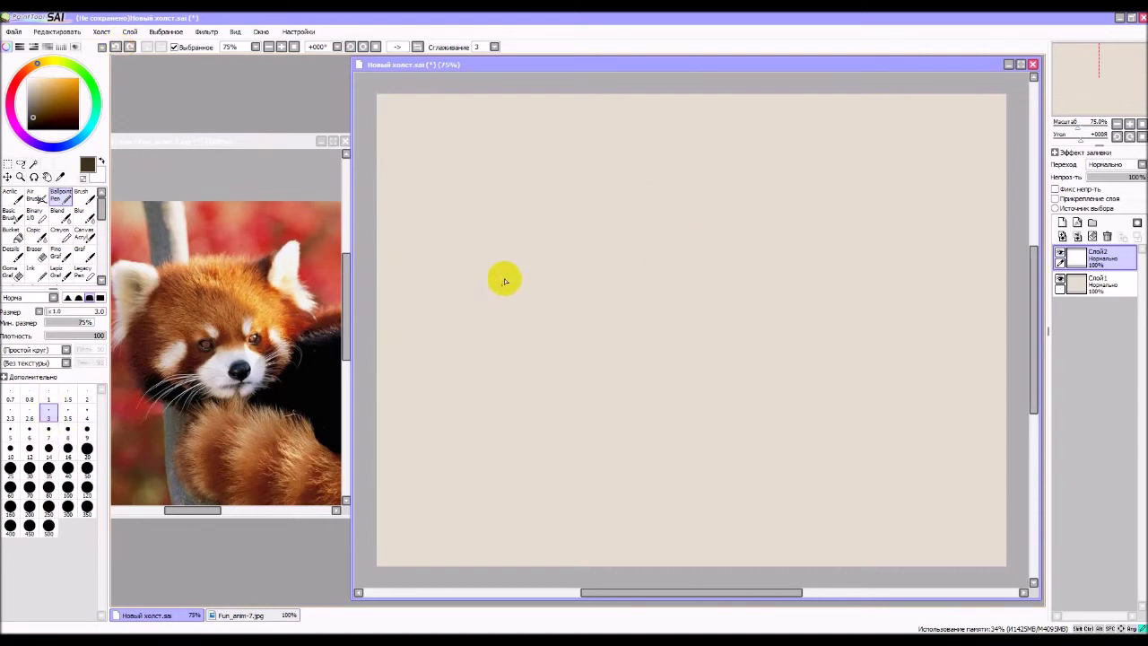
pyautogui.moveTo(500, 278); pyautogui.dragTo(547, 294)
pyautogui.click(549, 182)
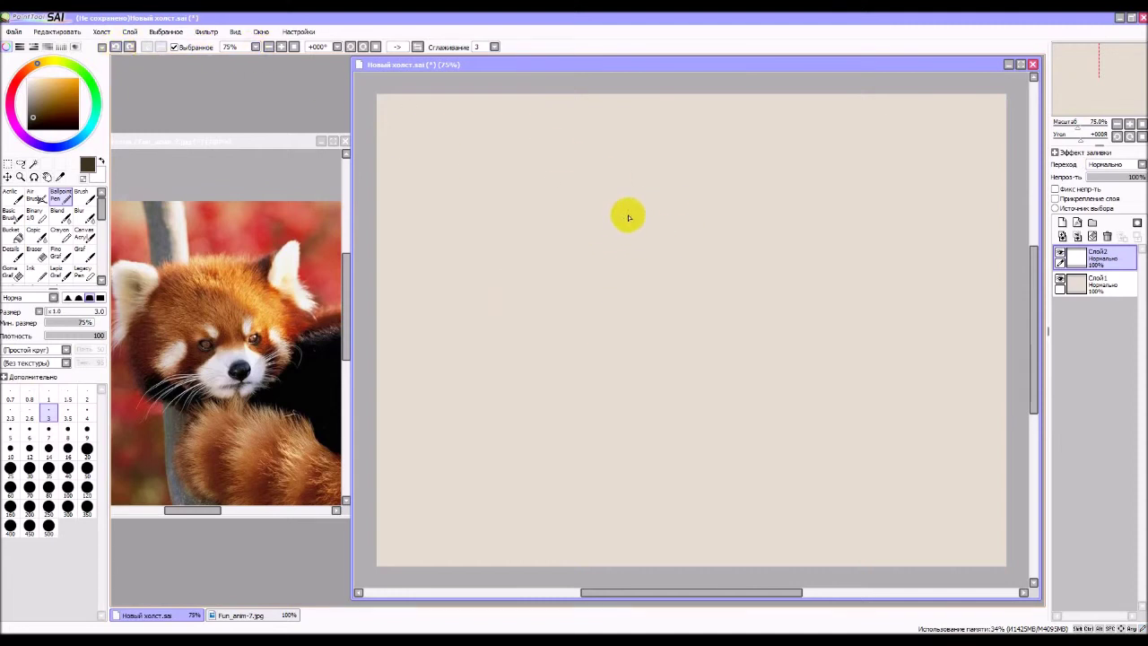
pyautogui.moveTo(643, 197); pyautogui.dragTo(777, 329)
pyautogui.moveTo(638, 200)
pyautogui.mouseDown()
pyautogui.moveTo(627, 330)
pyautogui.moveTo(725, 363)
pyautogui.moveTo(708, 364)
pyautogui.moveTo(757, 346)
pyautogui.moveTo(777, 297)
pyautogui.mouseUp()
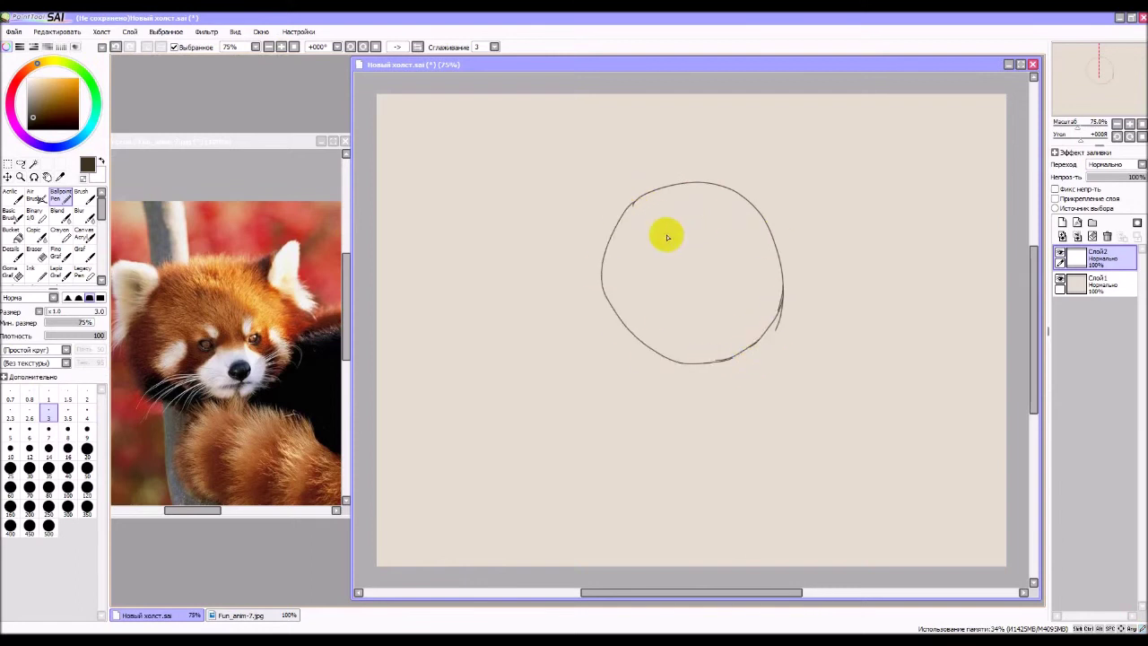
pyautogui.moveTo(599, 269)
pyautogui.mouseDown()
pyautogui.moveTo(613, 325)
pyautogui.moveTo(636, 348)
pyautogui.moveTo(699, 364)
pyautogui.mouseUp()
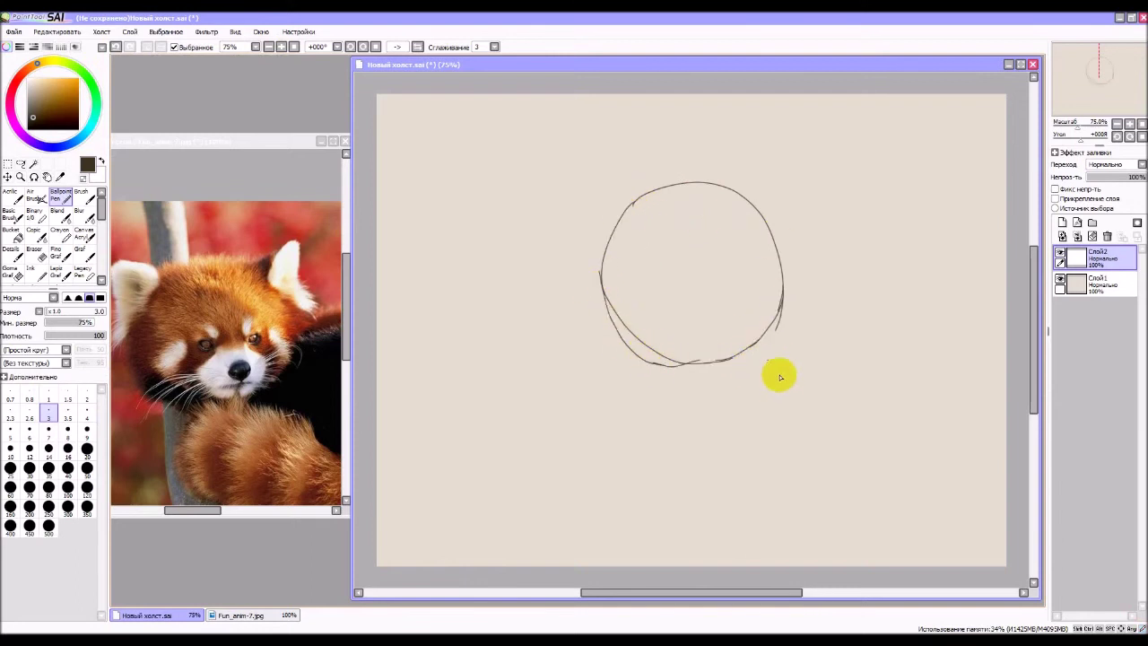
# Mark the vertical midline at the crown and below the circle, and sketch the cheeks and jaw tapering to a pointed chin.
pyautogui.moveTo(688, 183); pyautogui.dragTo(688, 227)
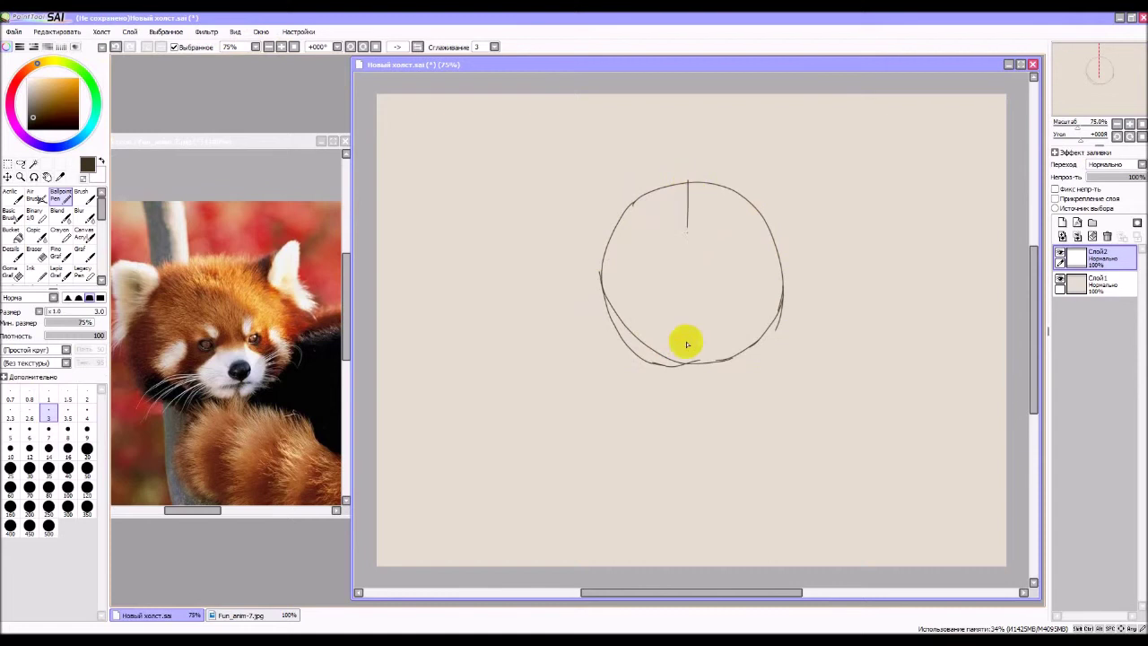
pyautogui.moveTo(694, 356); pyautogui.dragTo(692, 404)
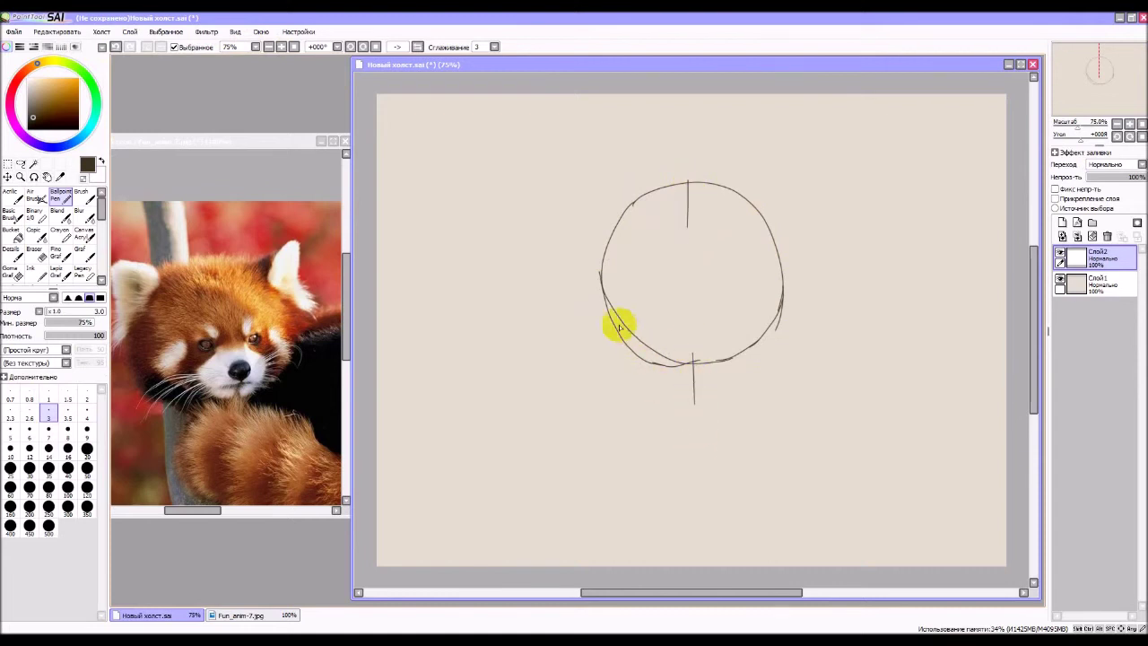
pyautogui.moveTo(607, 310); pyautogui.dragTo(634, 375)
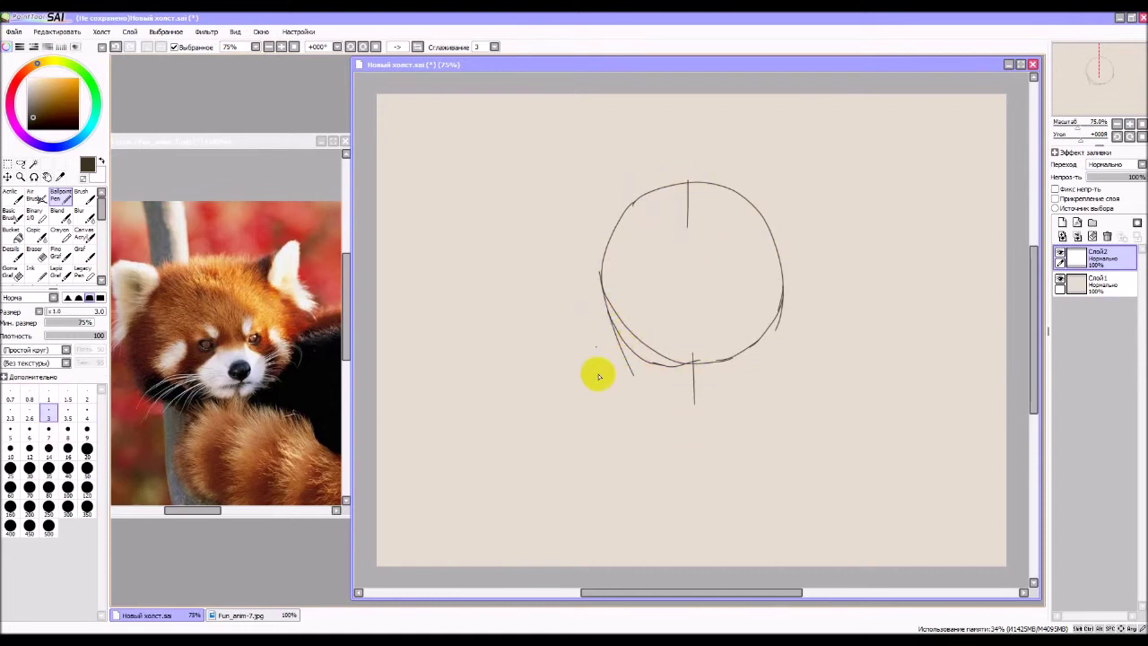
pyautogui.moveTo(604, 316)
pyautogui.mouseDown()
pyautogui.moveTo(603, 354)
pyautogui.moveTo(609, 318)
pyautogui.moveTo(606, 353)
pyautogui.moveTo(610, 319)
pyautogui.moveTo(667, 407)
pyautogui.moveTo(632, 375)
pyautogui.moveTo(716, 429)
pyautogui.moveTo(757, 385)
pyautogui.mouseUp()
pyautogui.moveTo(709, 415)
pyautogui.mouseDown()
pyautogui.moveTo(766, 372)
pyautogui.moveTo(748, 396)
pyautogui.moveTo(776, 326)
pyautogui.moveTo(750, 392)
pyautogui.mouseUp()
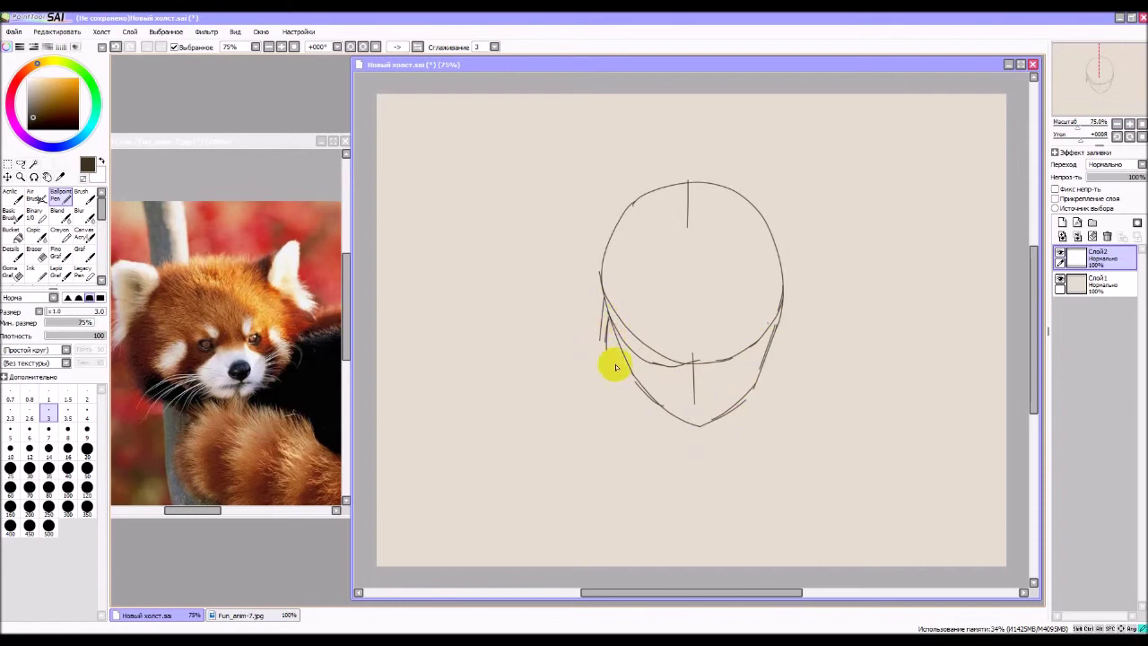
pyautogui.moveTo(615, 366)
pyautogui.mouseDown()
pyautogui.moveTo(622, 395)
pyautogui.moveTo(690, 424)
pyautogui.moveTo(725, 414)
pyautogui.moveTo(704, 430)
pyautogui.moveTo(776, 378)
pyautogui.mouseUp()
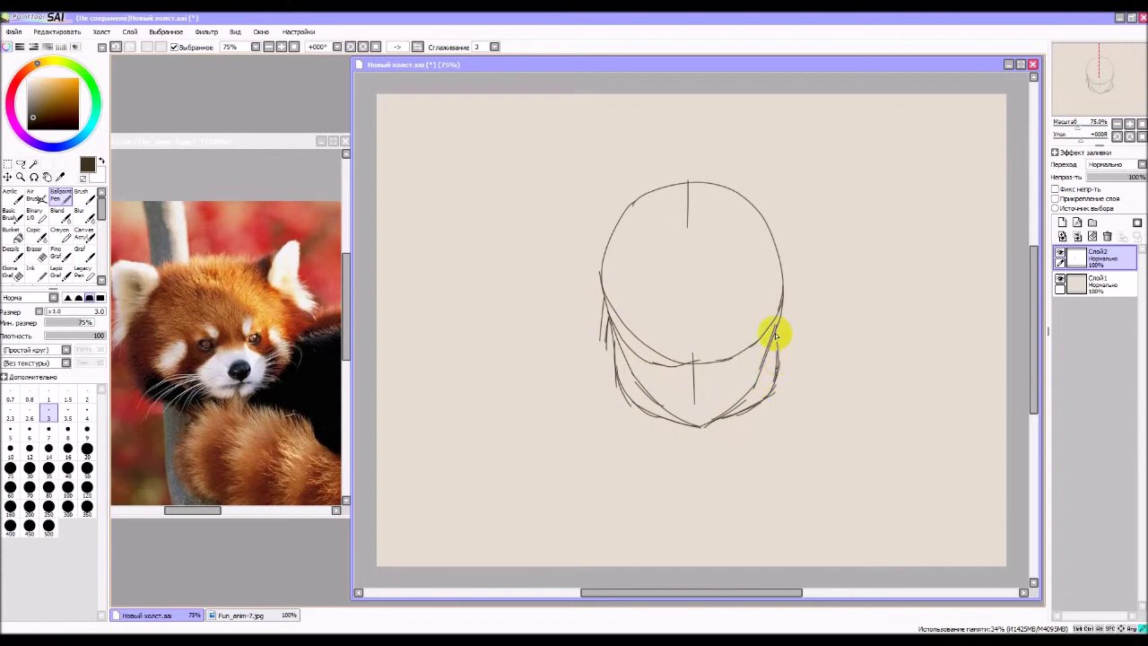
pyautogui.moveTo(775, 333); pyautogui.dragTo(777, 362)
pyautogui.moveTo(779, 313); pyautogui.dragTo(762, 409)
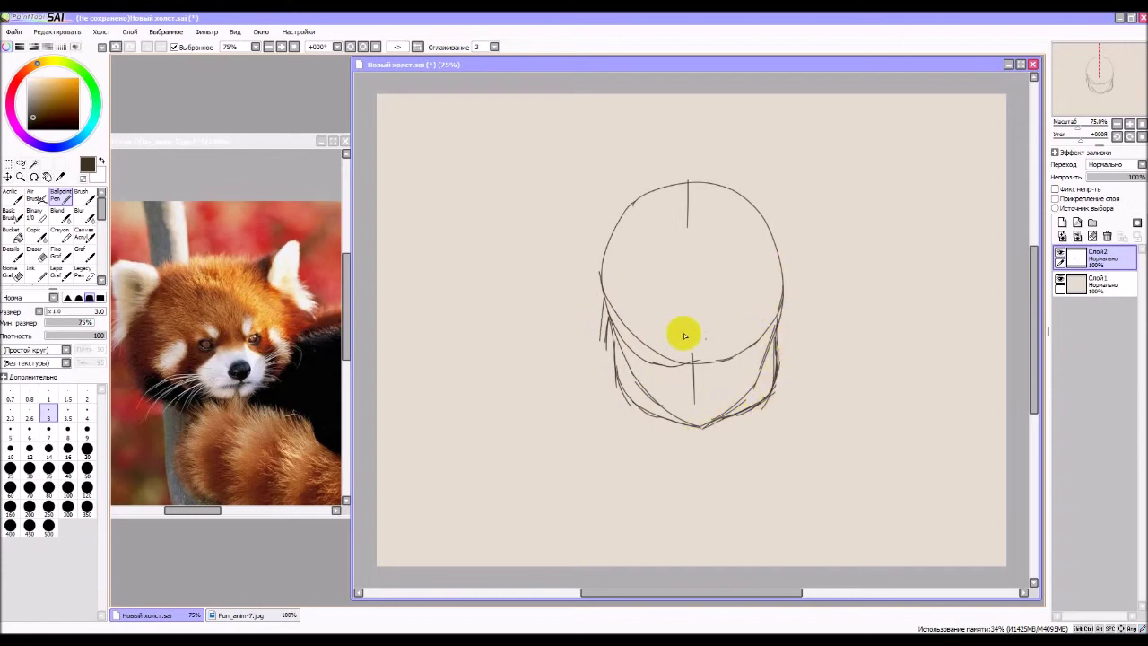
# Extend the face's vertical centre line and mark the eye level and nose bridge with short guide strokes.
pyautogui.moveTo(691, 355)
pyautogui.mouseDown()
pyautogui.moveTo(692, 445)
pyautogui.moveTo(691, 330)
pyautogui.mouseUp()
pyautogui.moveTo(688, 229); pyautogui.dragTo(687, 275)
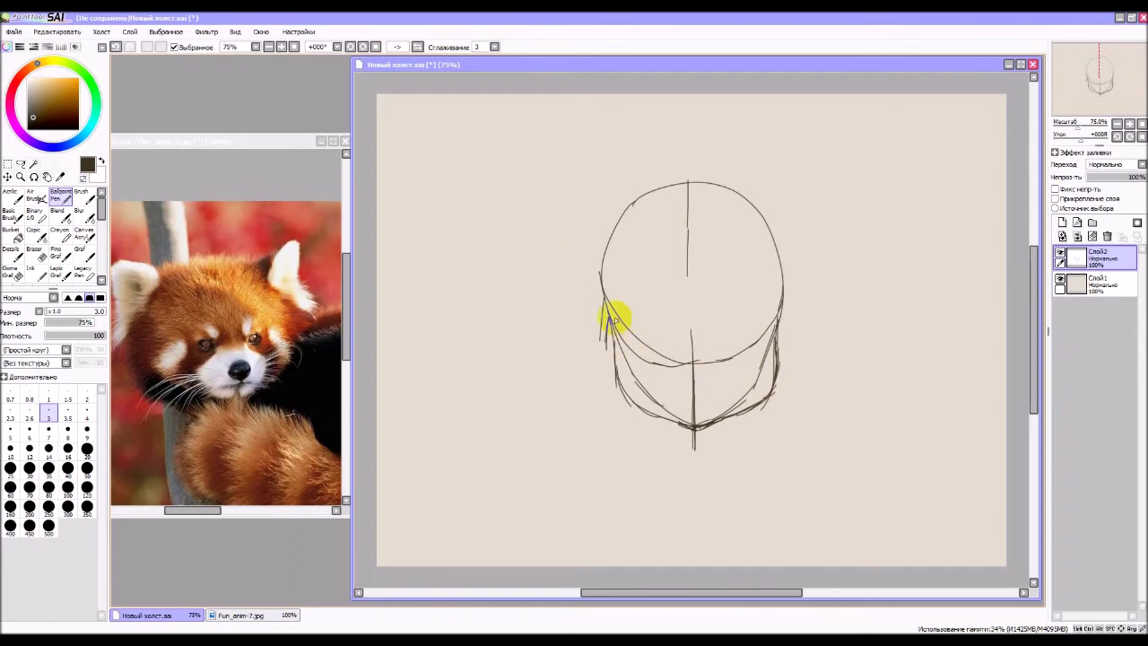
pyautogui.moveTo(683, 311)
pyautogui.mouseDown()
pyautogui.moveTo(639, 318)
pyautogui.moveTo(770, 312)
pyautogui.mouseUp()
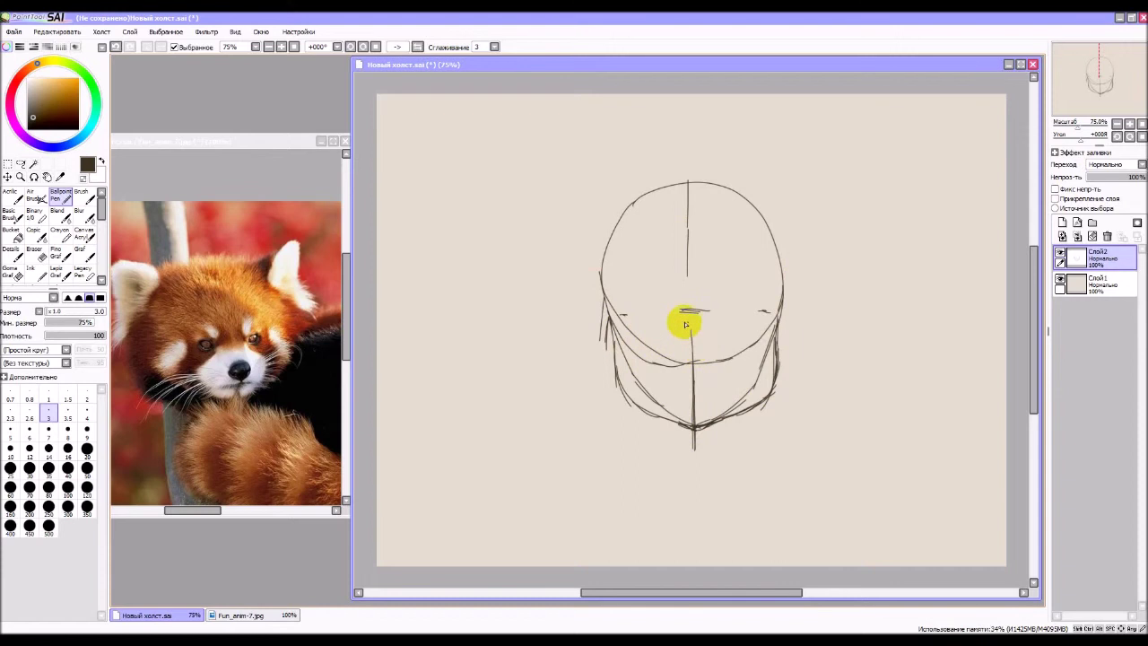
pyautogui.moveTo(677, 315); pyautogui.dragTo(679, 328)
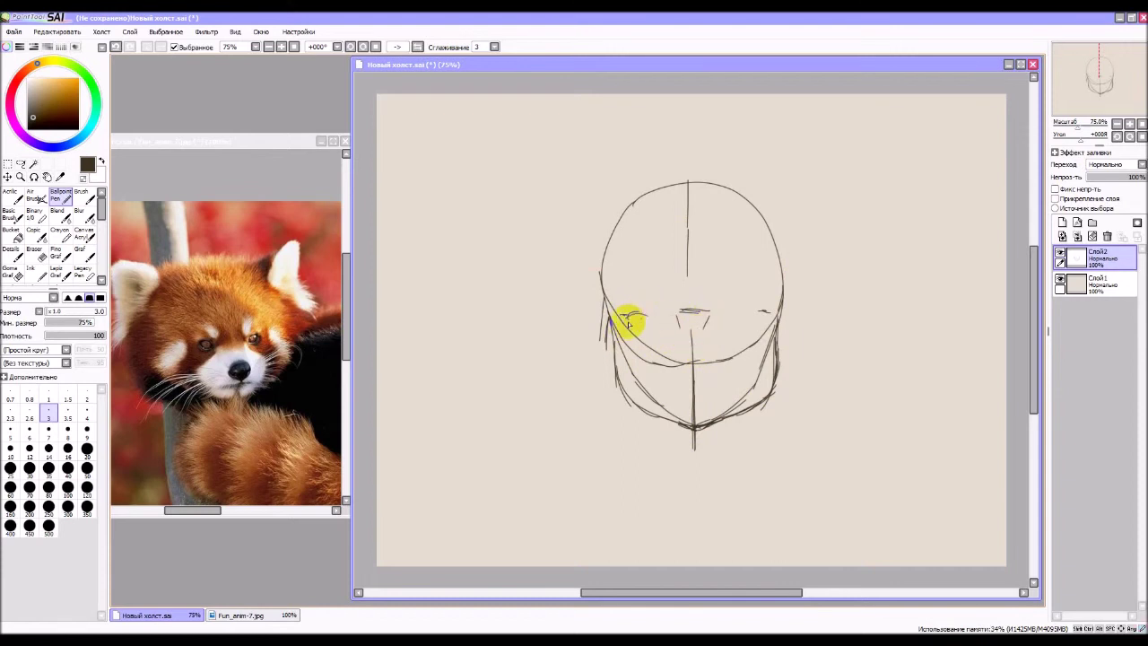
# Sketch two almond-shaped eyes with round irises, plus a small nose and a short mouth on the centre line.
pyautogui.moveTo(649, 318)
pyautogui.mouseDown()
pyautogui.moveTo(718, 334)
pyautogui.moveTo(728, 317)
pyautogui.moveTo(757, 330)
pyautogui.mouseUp()
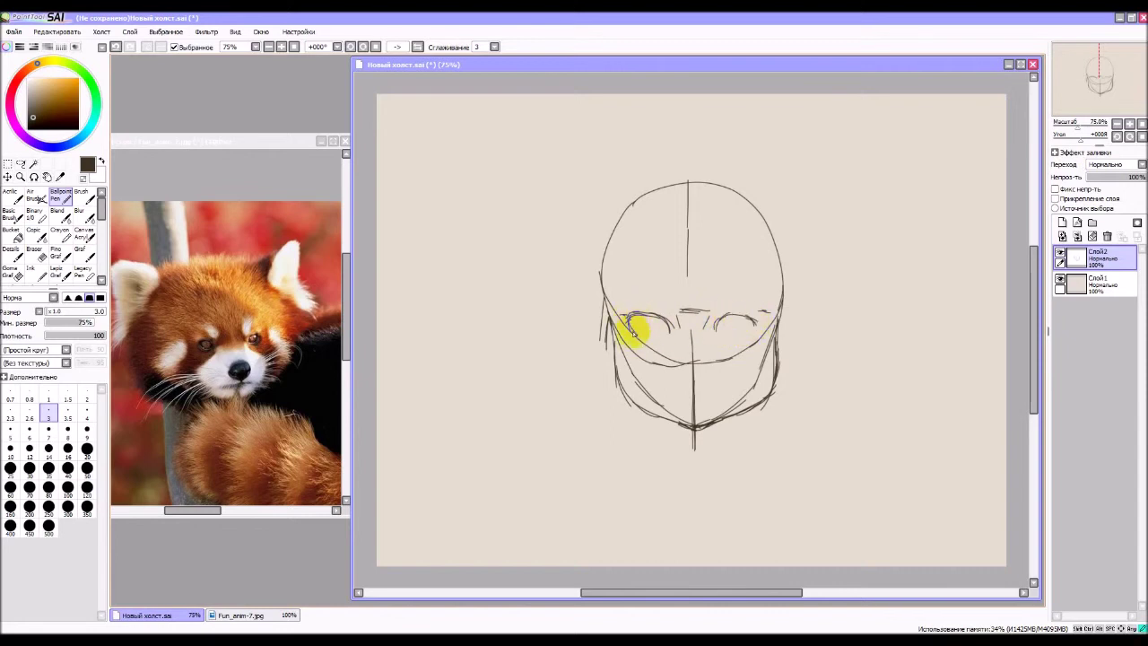
pyautogui.moveTo(635, 333); pyautogui.dragTo(668, 342)
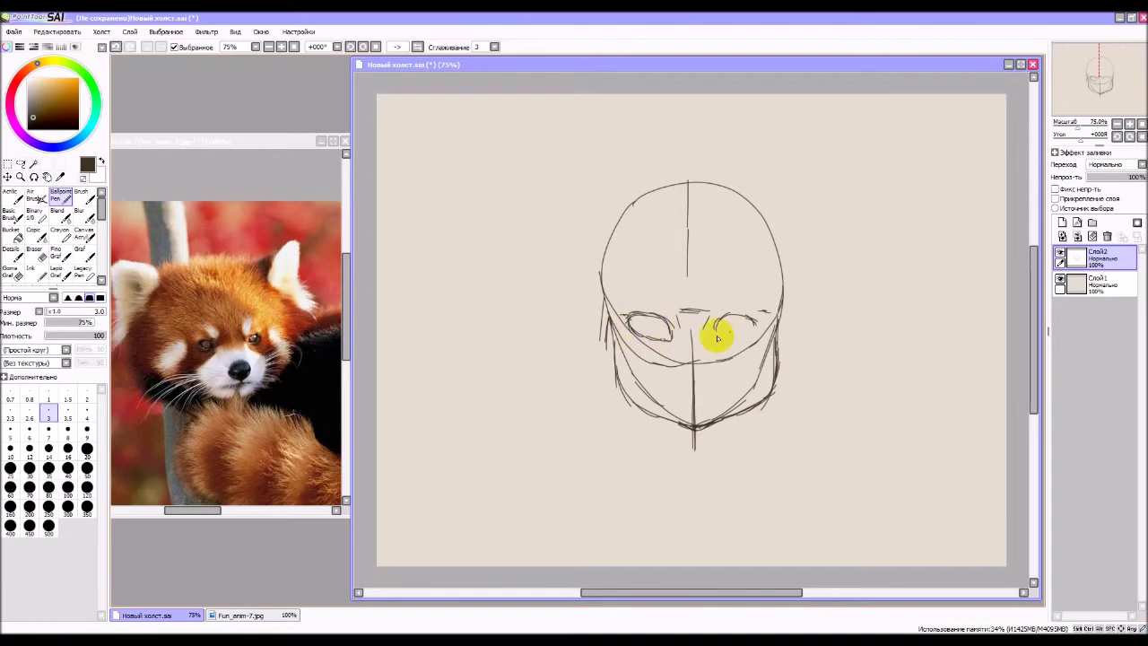
pyautogui.moveTo(720, 342); pyautogui.dragTo(742, 337)
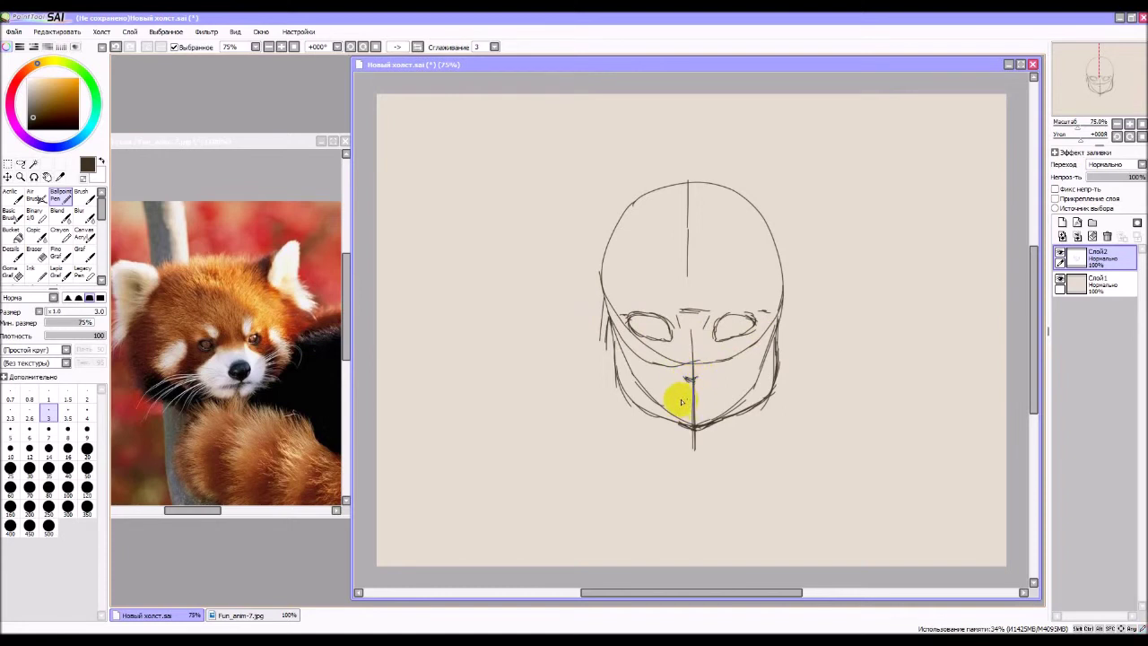
pyautogui.moveTo(678, 400); pyautogui.dragTo(713, 399)
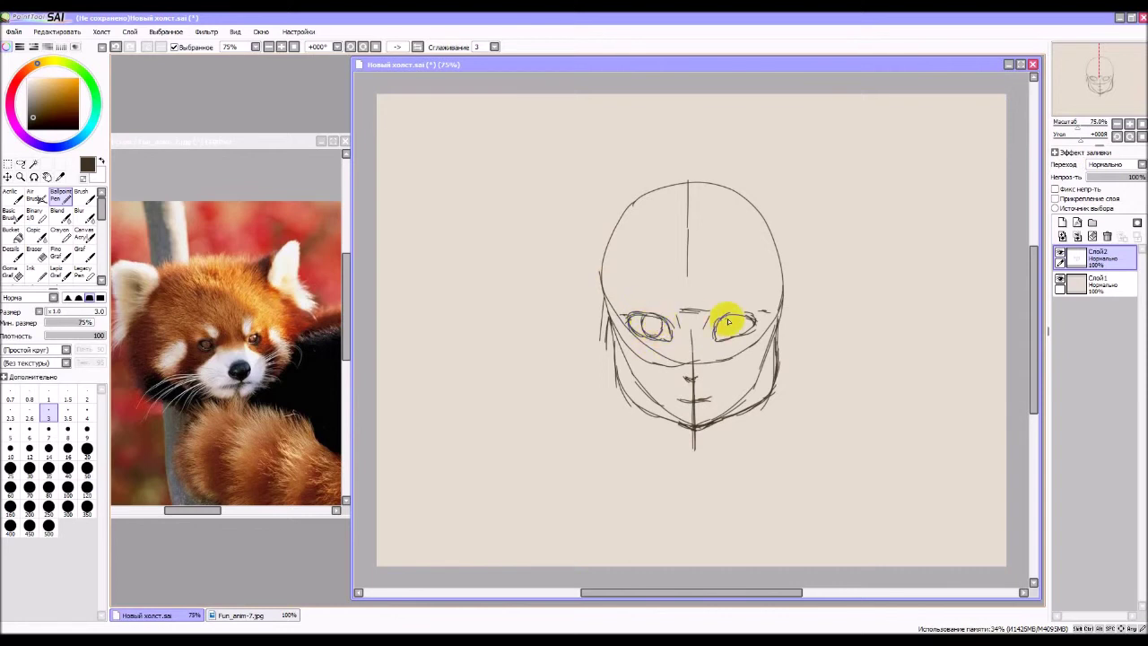
pyautogui.moveTo(724, 321)
pyautogui.mouseDown()
pyautogui.moveTo(724, 332)
pyautogui.moveTo(744, 325)
pyautogui.mouseUp()
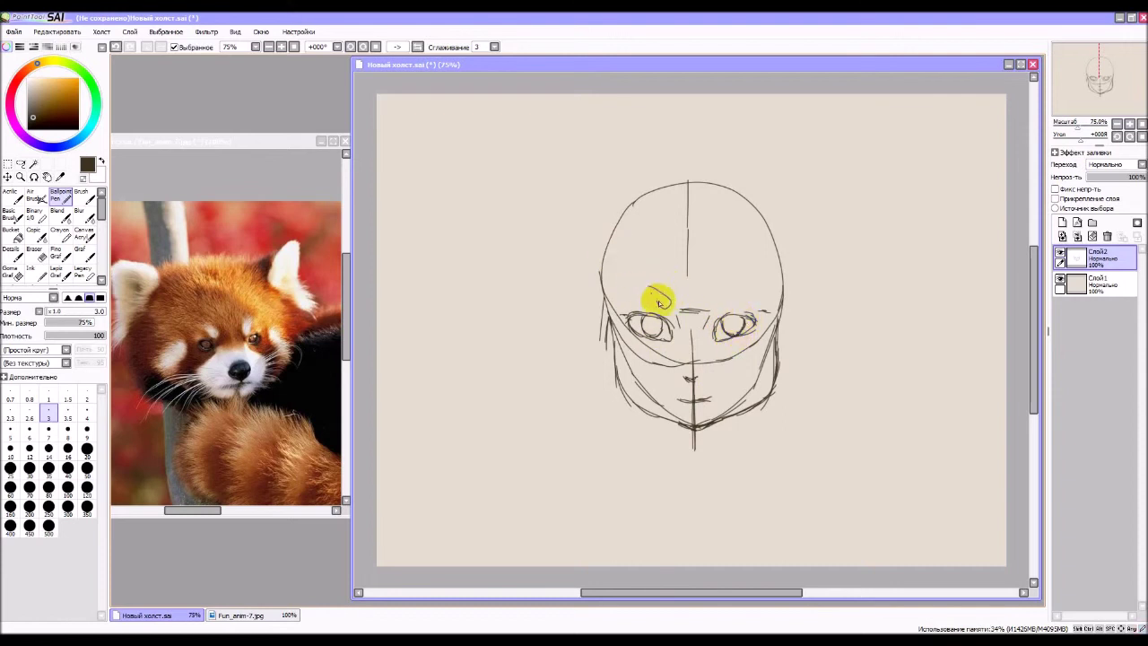
# Sketch teardrop-shaped brow markings above both eyes and rounded patches on both cheeks.
pyautogui.moveTo(650, 289)
pyautogui.mouseDown()
pyautogui.moveTo(720, 307)
pyautogui.moveTo(742, 289)
pyautogui.mouseUp()
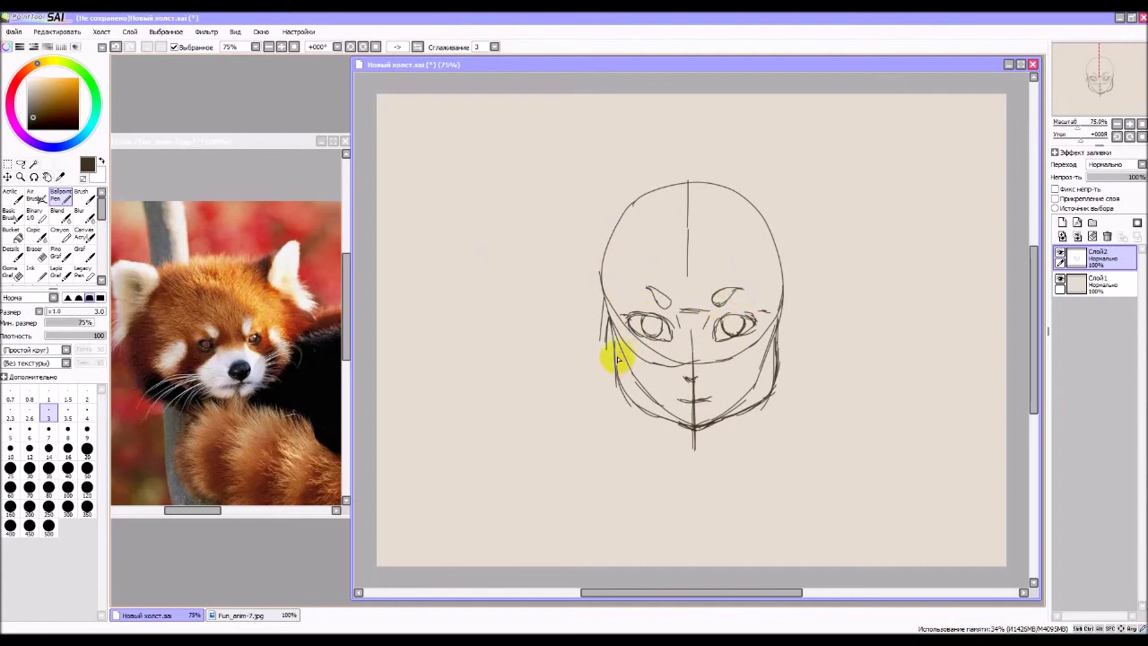
pyautogui.moveTo(621, 361); pyautogui.dragTo(637, 371)
pyautogui.click(758, 367)
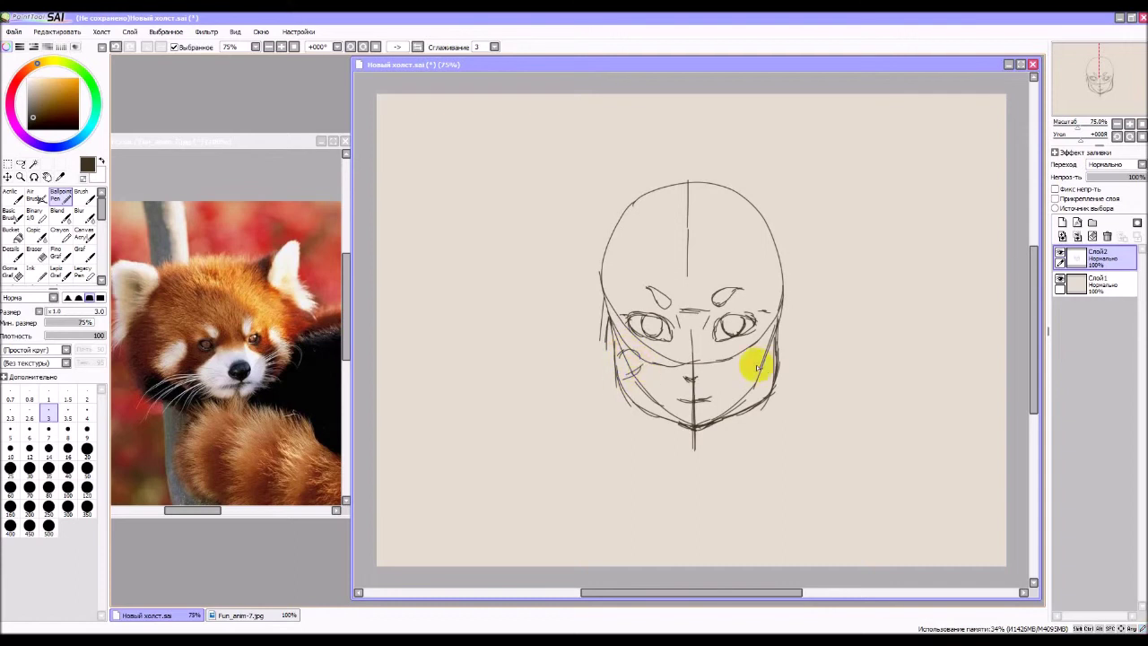
pyautogui.moveTo(748, 352)
pyautogui.mouseDown()
pyautogui.moveTo(744, 364)
pyautogui.moveTo(748, 353)
pyautogui.moveTo(764, 371)
pyautogui.mouseUp()
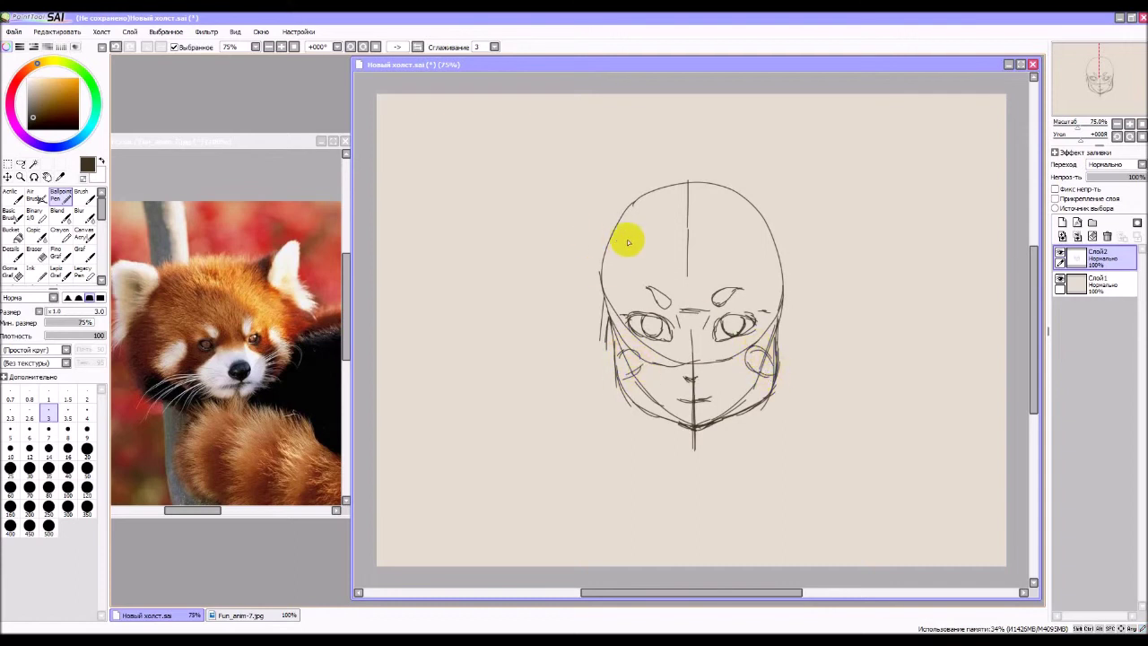
# Sketch the ear bases and two large red-panda ears on the sides of the head, adding inner fur to the left one.
pyautogui.moveTo(608, 262); pyautogui.dragTo(617, 238)
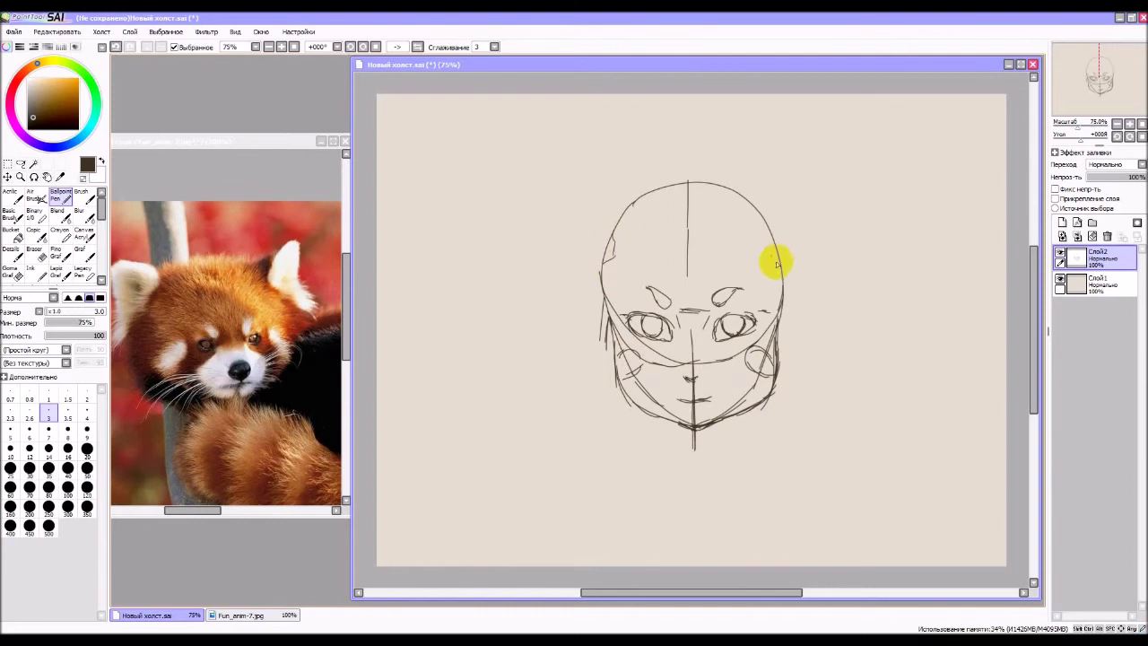
pyautogui.moveTo(774, 260); pyautogui.dragTo(768, 240)
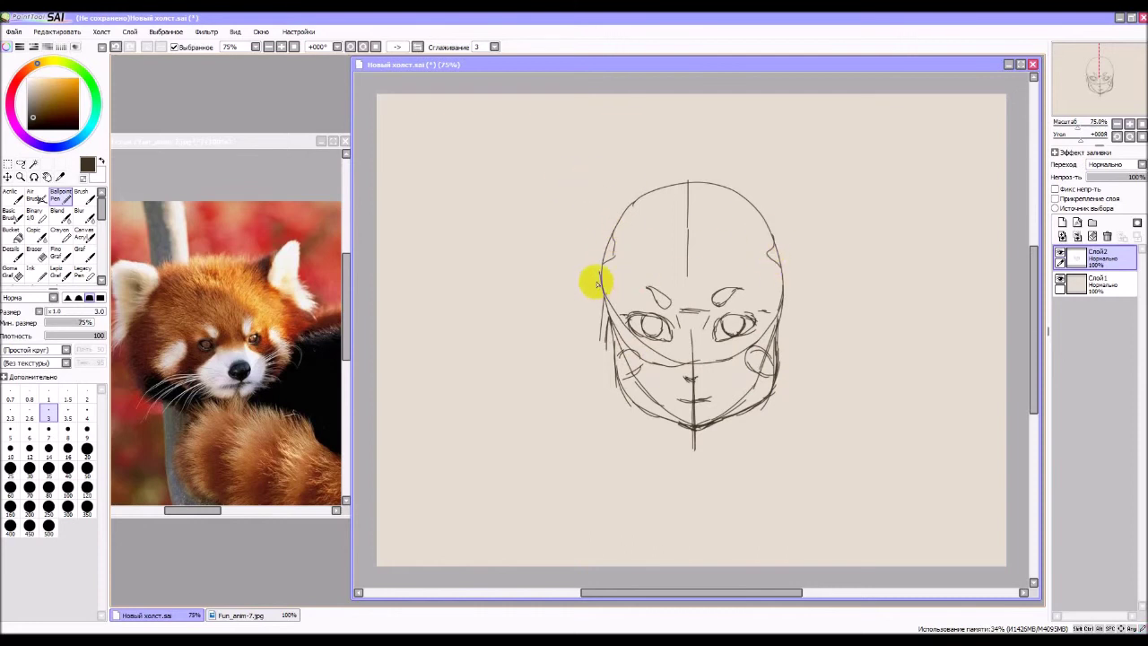
pyautogui.moveTo(600, 275)
pyautogui.mouseDown()
pyautogui.moveTo(581, 243)
pyautogui.moveTo(587, 269)
pyautogui.moveTo(556, 197)
pyautogui.moveTo(581, 185)
pyautogui.moveTo(630, 208)
pyautogui.mouseUp()
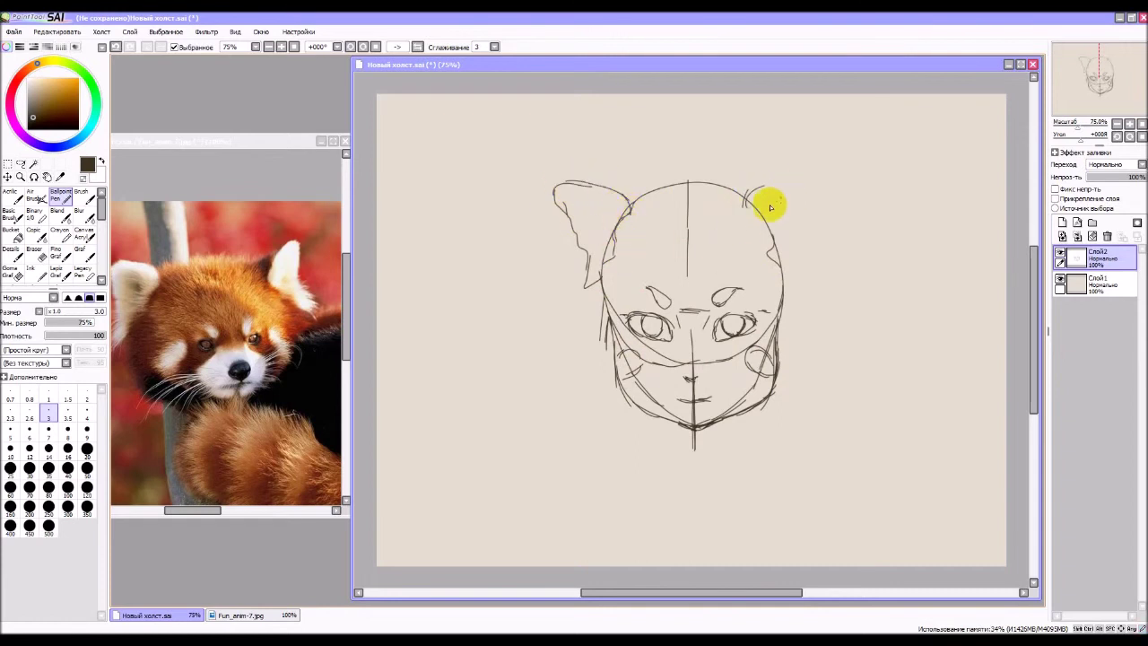
pyautogui.moveTo(743, 210)
pyautogui.mouseDown()
pyautogui.moveTo(778, 180)
pyautogui.moveTo(752, 199)
pyautogui.moveTo(802, 185)
pyautogui.moveTo(797, 275)
pyautogui.mouseUp()
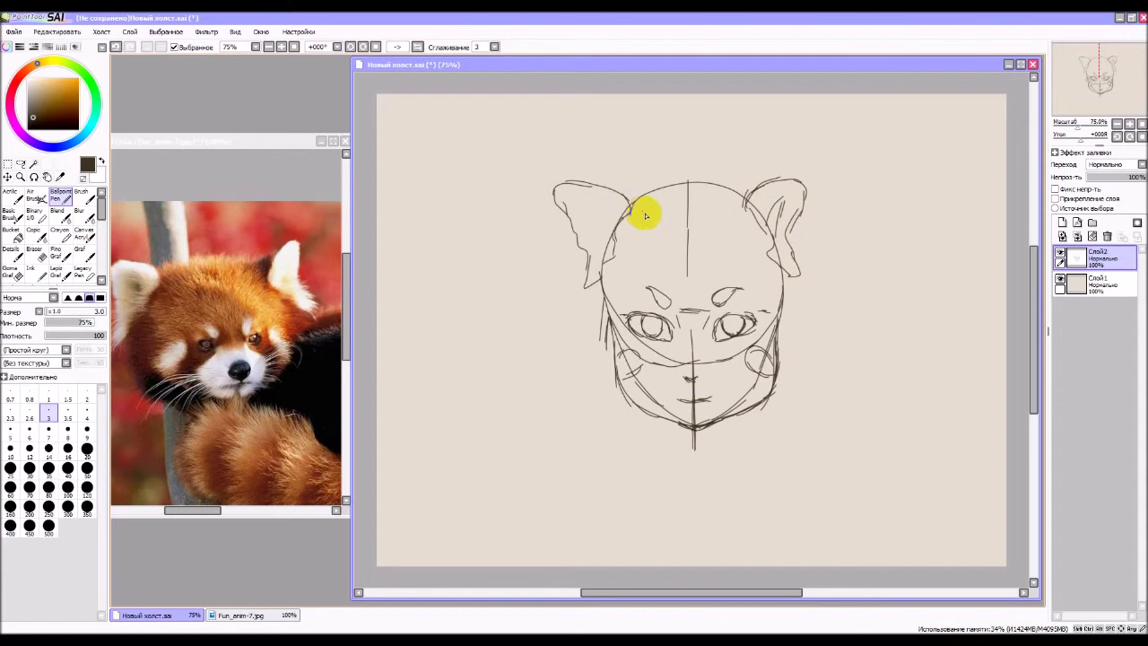
pyautogui.moveTo(592, 200); pyautogui.dragTo(605, 231)
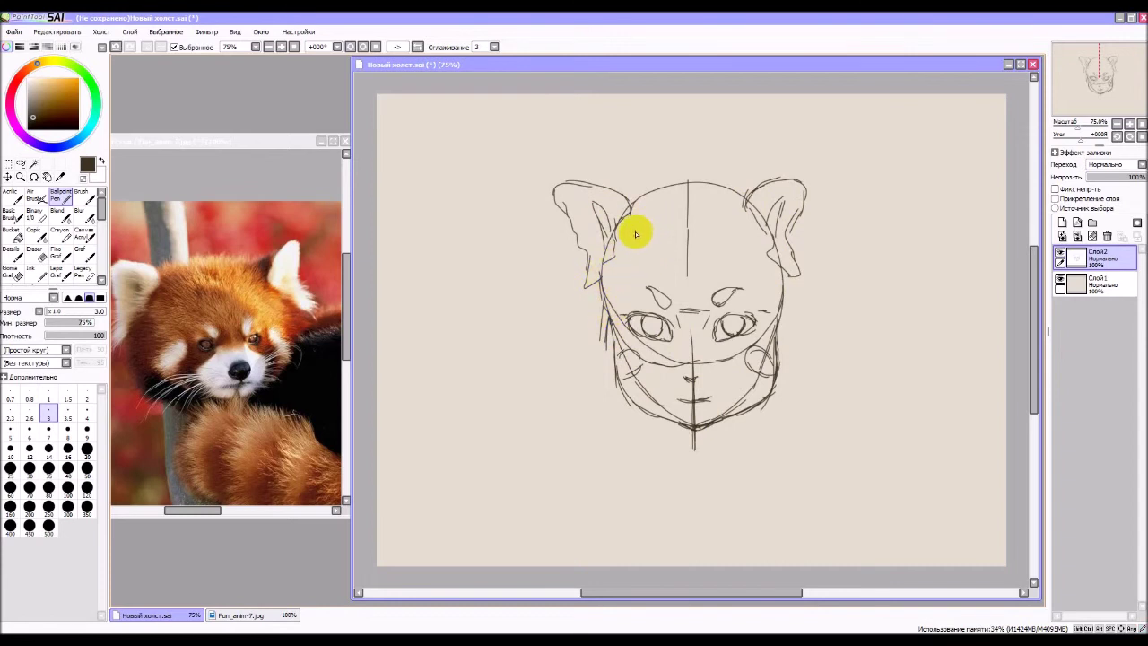
# Sketch a forelock on the left of the forehead and long pointed hair strands falling beside the left cheek past the chin.
pyautogui.moveTo(636, 234)
pyautogui.mouseDown()
pyautogui.moveTo(666, 266)
pyautogui.moveTo(644, 235)
pyautogui.moveTo(663, 266)
pyautogui.moveTo(631, 237)
pyautogui.moveTo(602, 343)
pyautogui.moveTo(618, 305)
pyautogui.mouseUp()
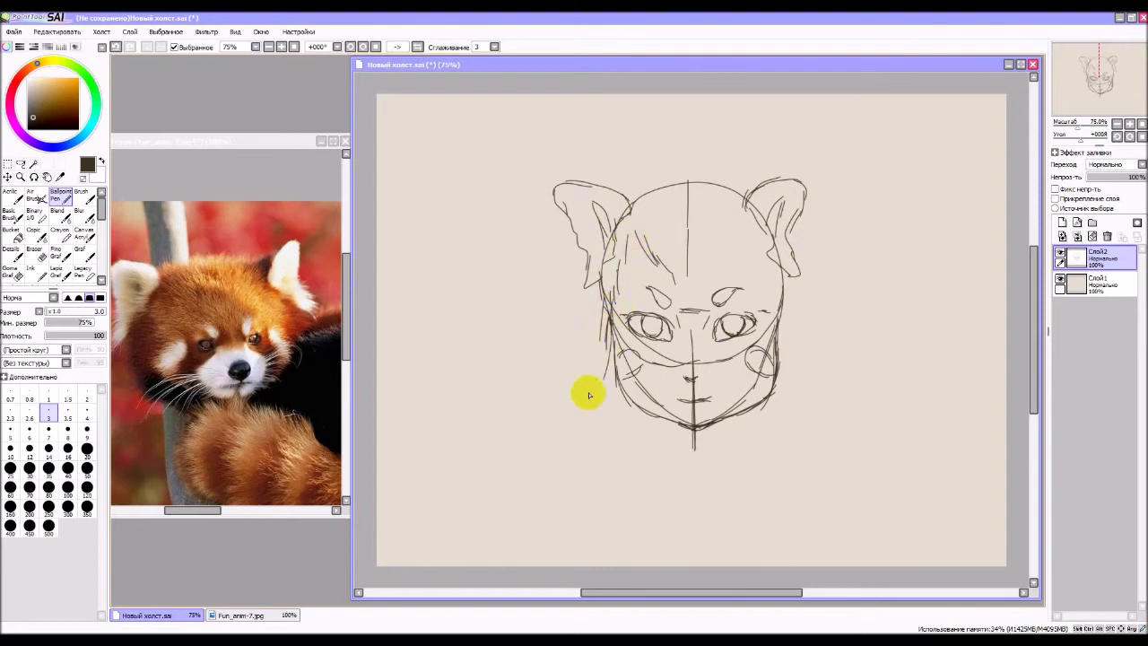
pyautogui.moveTo(603, 281); pyautogui.dragTo(566, 361)
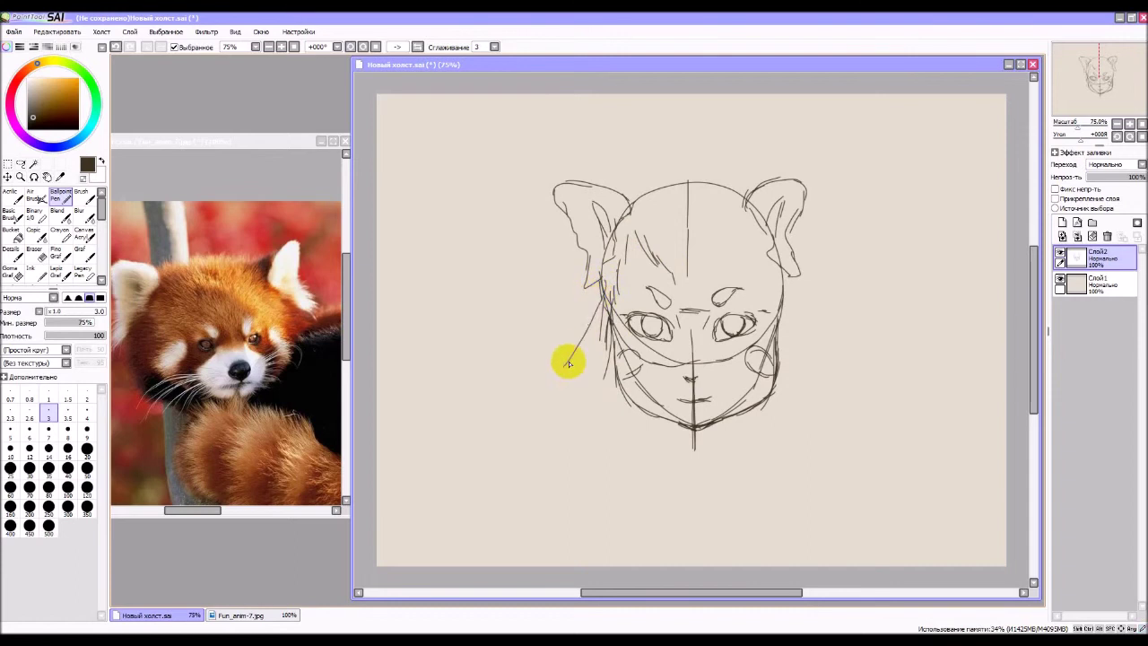
pyautogui.moveTo(597, 278)
pyautogui.mouseDown()
pyautogui.moveTo(558, 367)
pyautogui.moveTo(570, 359)
pyautogui.moveTo(556, 424)
pyautogui.mouseUp()
pyautogui.moveTo(556, 424)
pyautogui.mouseDown()
pyautogui.moveTo(574, 401)
pyautogui.moveTo(583, 474)
pyautogui.mouseUp()
pyautogui.moveTo(583, 474); pyautogui.dragTo(612, 357)
pyautogui.moveTo(607, 315); pyautogui.dragTo(608, 466)
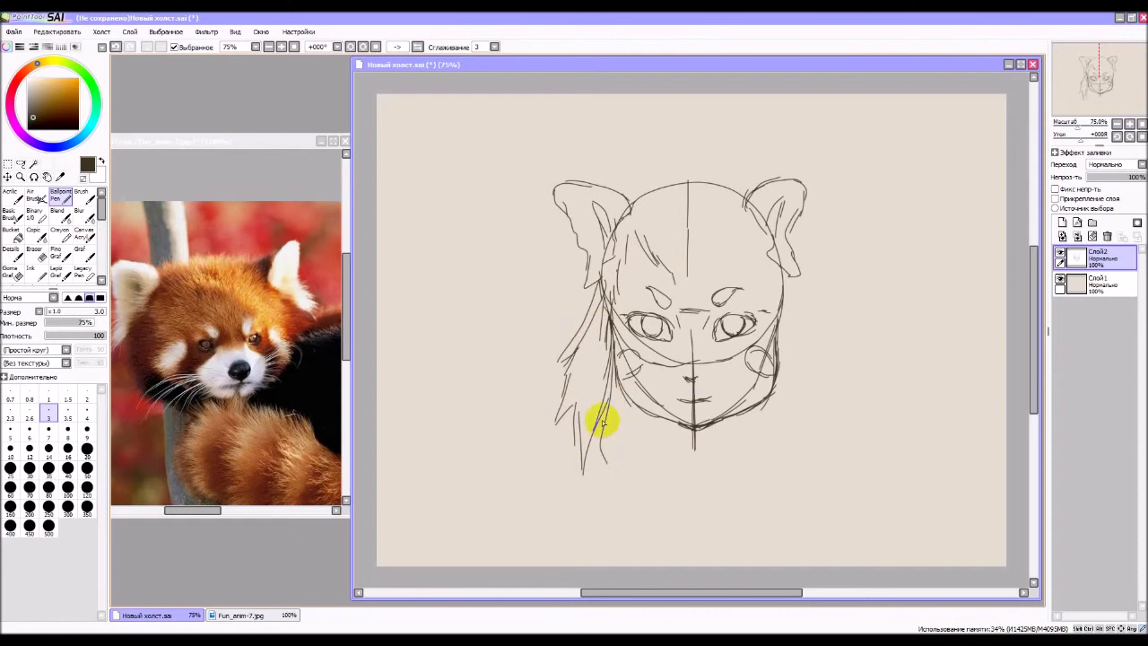
pyautogui.moveTo(602, 420); pyautogui.dragTo(615, 473)
pyautogui.moveTo(615, 474); pyautogui.dragTo(612, 438)
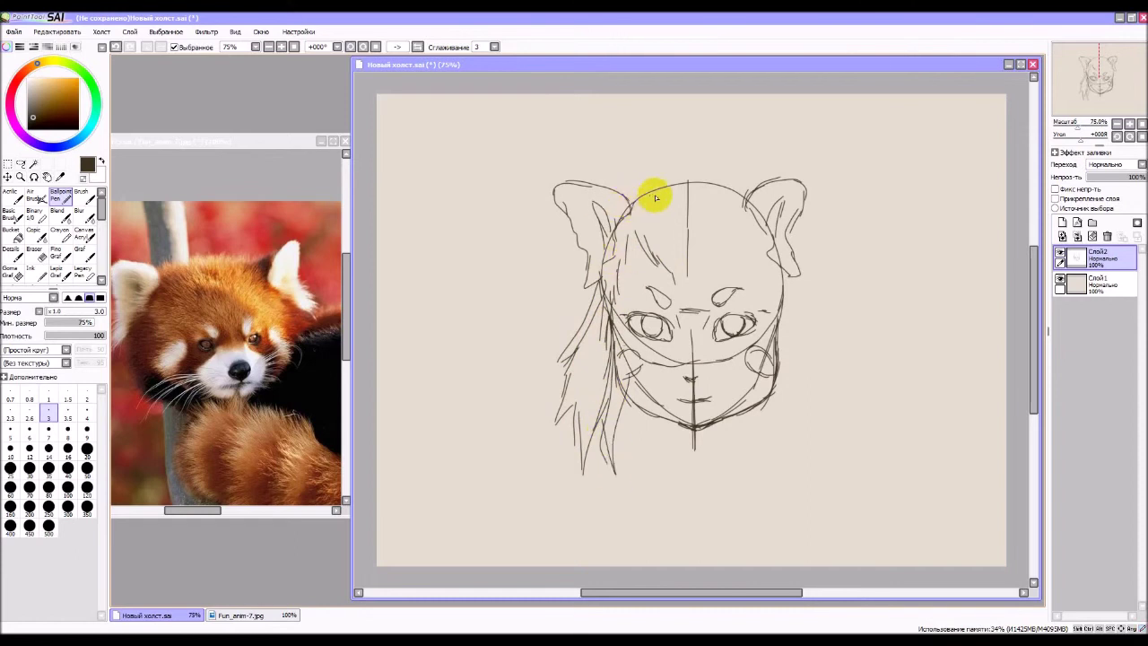
# Sketch the hair's crown line from the centre to the left ear and add more long strands beside the left cheek.
pyautogui.moveTo(689, 183)
pyautogui.mouseDown()
pyautogui.moveTo(650, 177)
pyautogui.moveTo(633, 186)
pyautogui.moveTo(675, 187)
pyautogui.moveTo(643, 184)
pyautogui.moveTo(615, 244)
pyautogui.mouseUp()
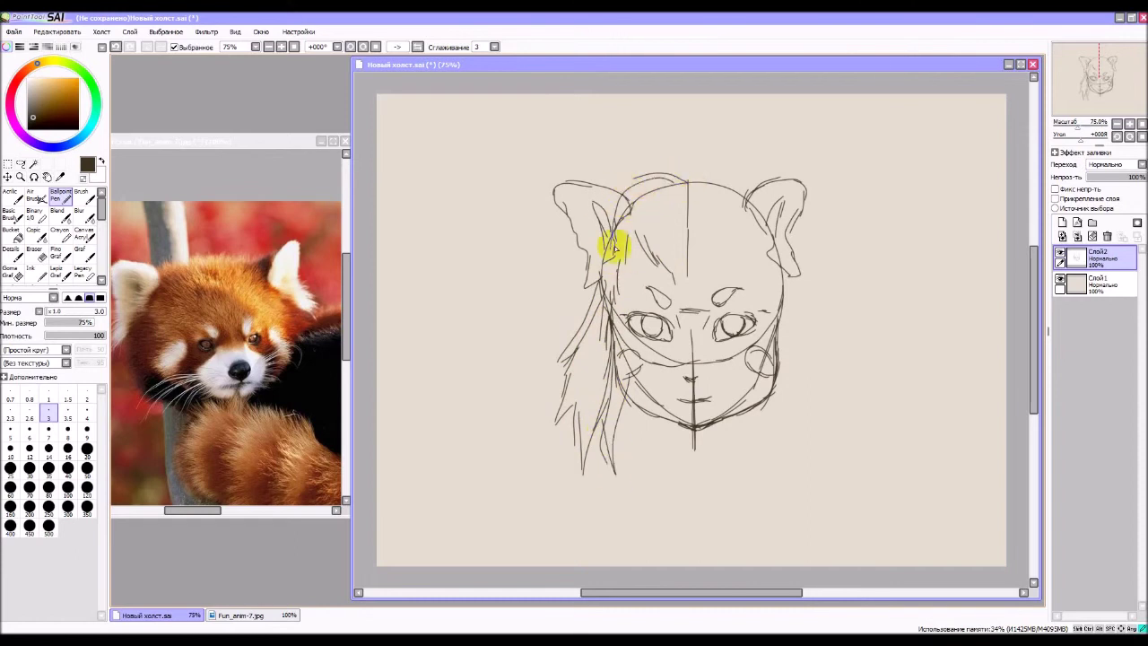
pyautogui.moveTo(626, 203)
pyautogui.mouseDown()
pyautogui.moveTo(579, 276)
pyautogui.moveTo(589, 348)
pyautogui.mouseUp()
pyautogui.moveTo(595, 274)
pyautogui.mouseDown()
pyautogui.moveTo(589, 308)
pyautogui.moveTo(562, 351)
pyautogui.mouseUp()
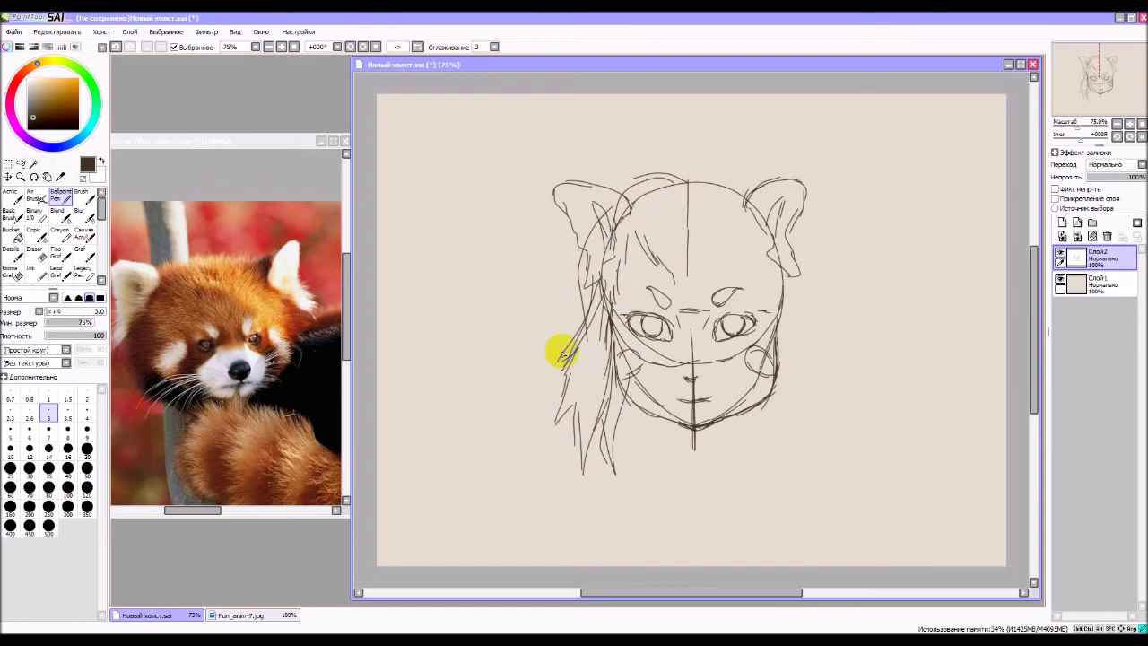
pyautogui.moveTo(630, 239)
pyautogui.mouseDown()
pyautogui.moveTo(619, 317)
pyautogui.moveTo(635, 382)
pyautogui.moveTo(630, 446)
pyautogui.mouseUp()
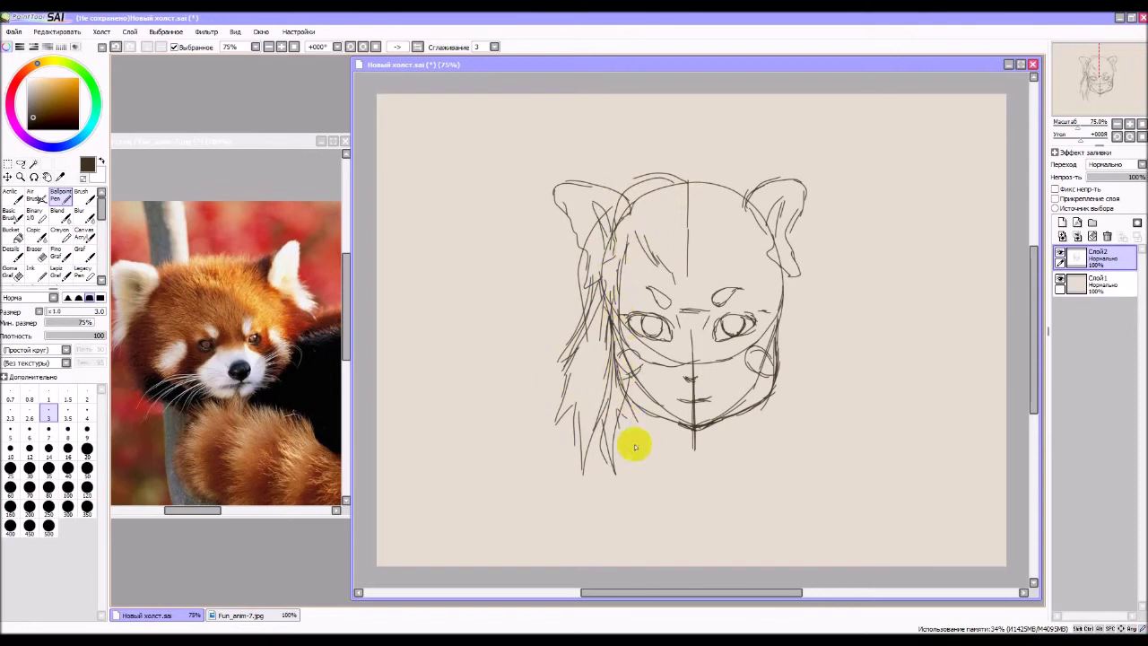
# Sketch pointed bangs across the forehead, long strands falling beside the right cheek and the crown line over to the right ear.
pyautogui.moveTo(653, 256)
pyautogui.mouseDown()
pyautogui.moveTo(694, 239)
pyautogui.moveTo(628, 244)
pyautogui.moveTo(626, 330)
pyautogui.mouseUp()
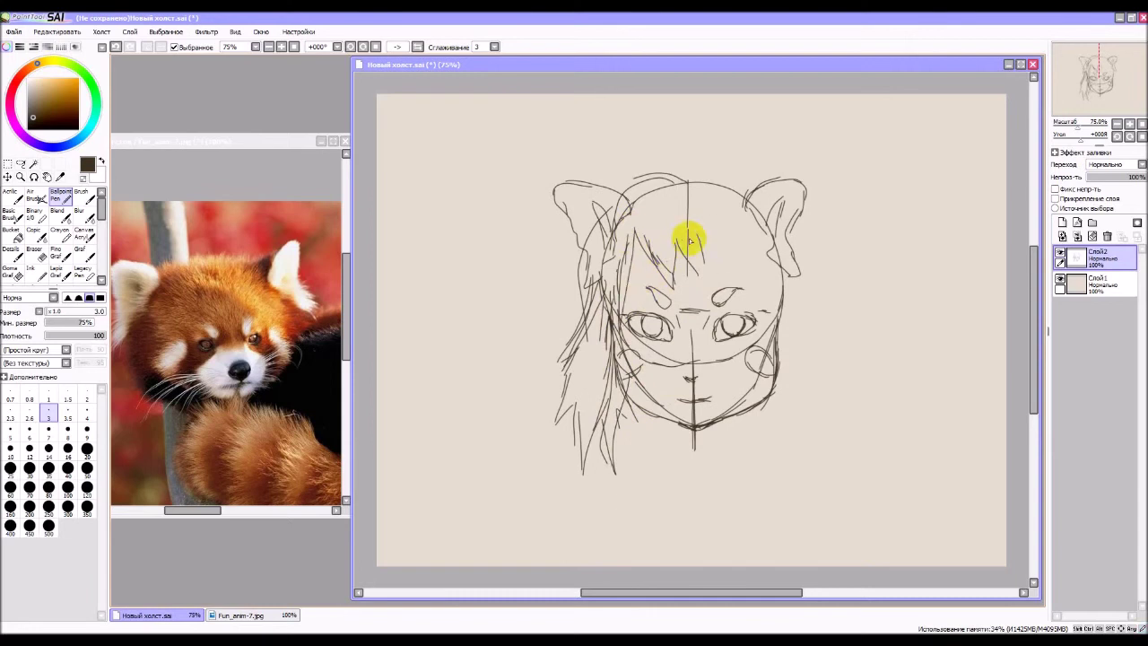
pyautogui.moveTo(690, 239)
pyautogui.mouseDown()
pyautogui.moveTo(703, 334)
pyautogui.moveTo(701, 313)
pyautogui.moveTo(738, 269)
pyautogui.moveTo(762, 302)
pyautogui.moveTo(746, 251)
pyautogui.moveTo(760, 330)
pyautogui.moveTo(780, 295)
pyautogui.moveTo(776, 372)
pyautogui.moveTo(785, 276)
pyautogui.moveTo(834, 414)
pyautogui.mouseUp()
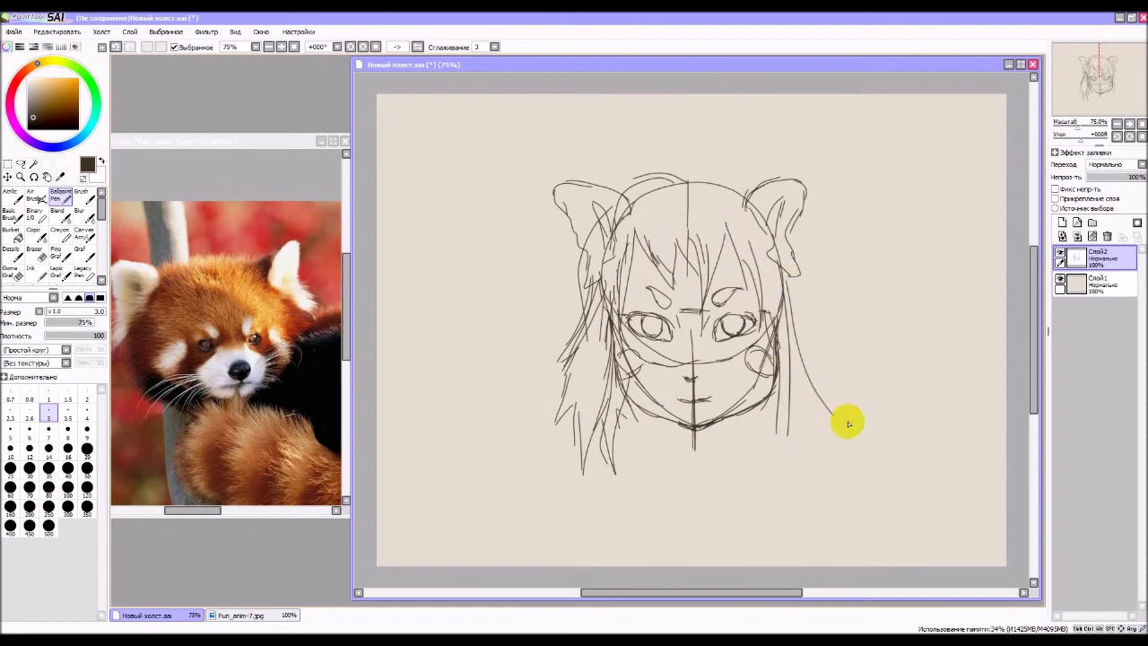
pyautogui.moveTo(773, 324); pyautogui.dragTo(810, 436)
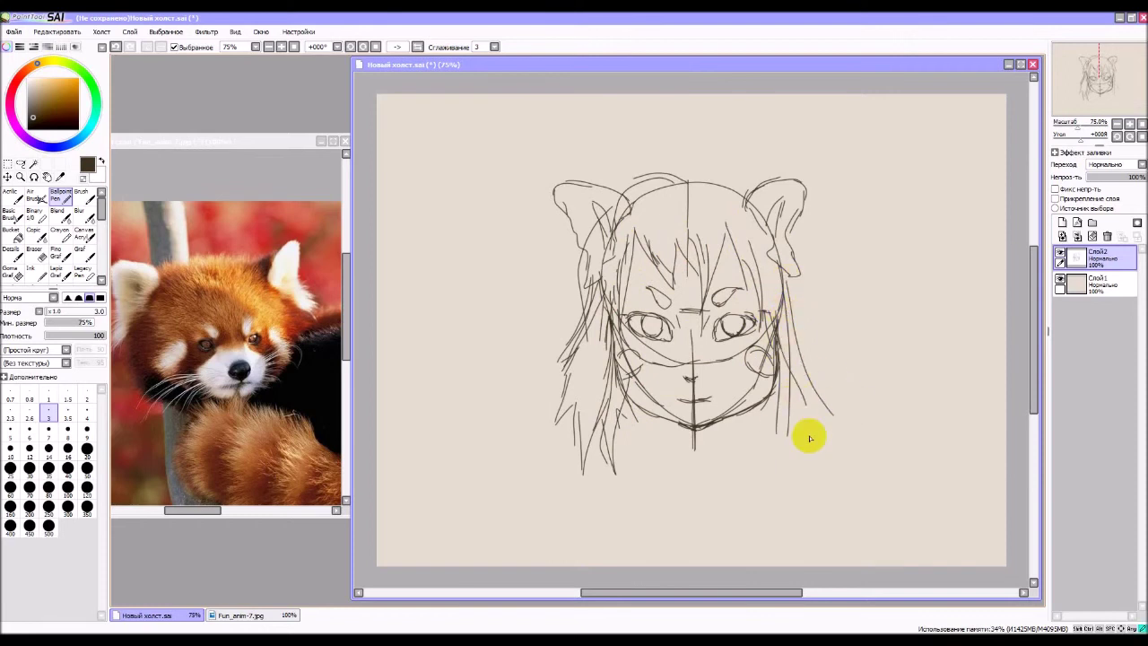
pyautogui.moveTo(764, 346); pyautogui.dragTo(775, 484)
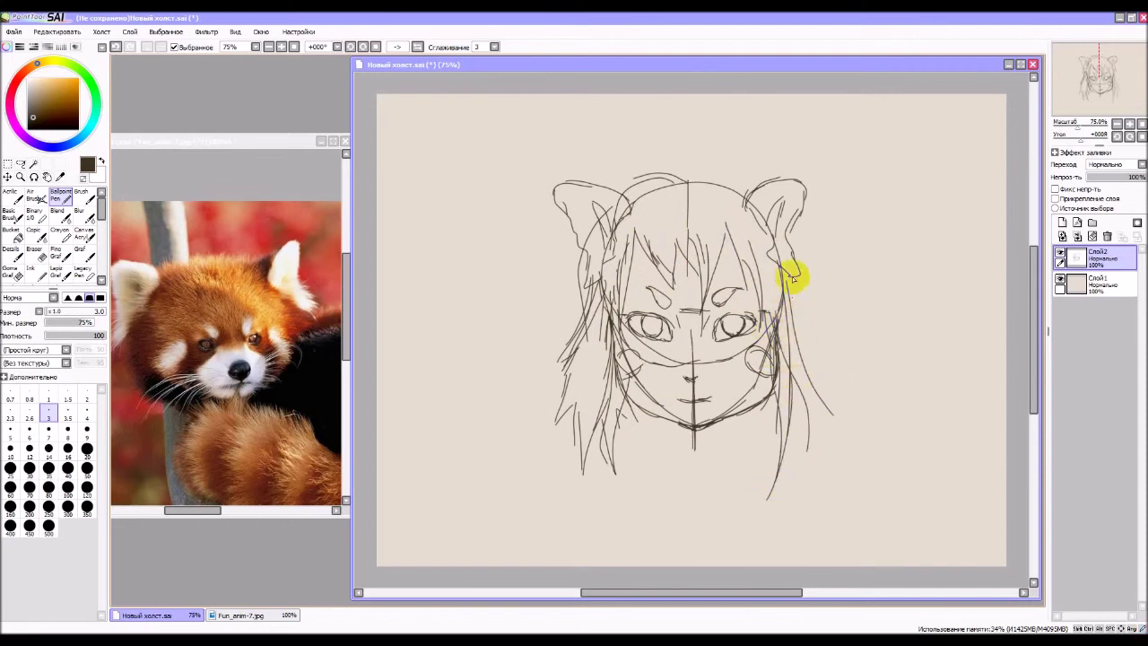
pyautogui.moveTo(784, 271)
pyautogui.mouseDown()
pyautogui.moveTo(833, 371)
pyautogui.moveTo(810, 449)
pyautogui.mouseUp()
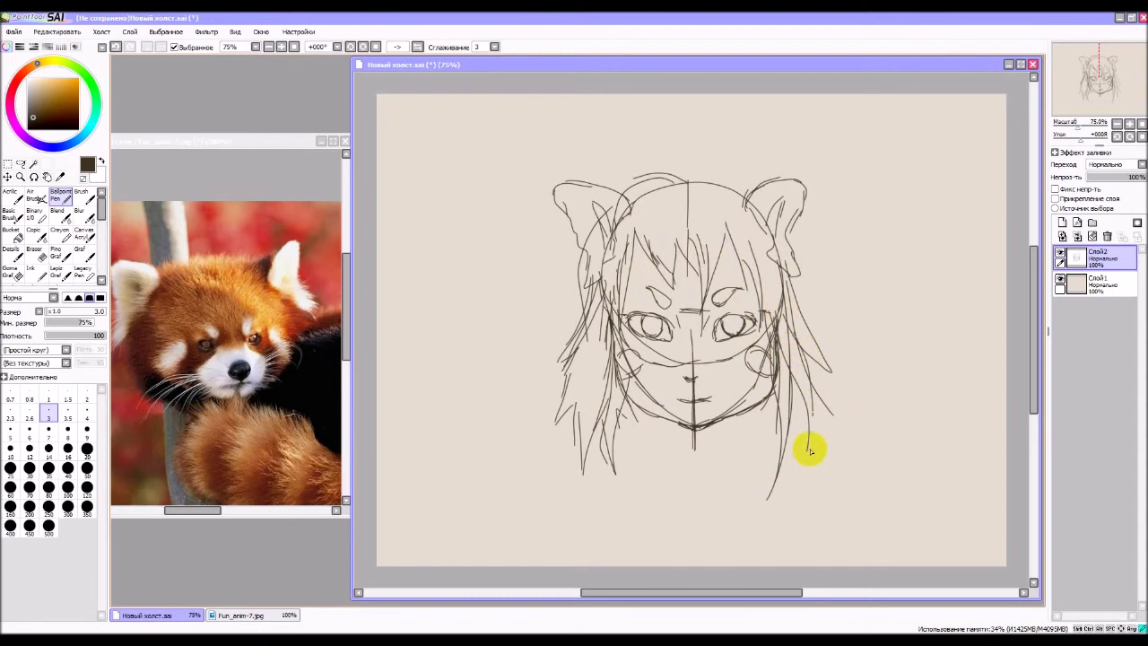
pyautogui.moveTo(787, 389); pyautogui.dragTo(777, 472)
pyautogui.moveTo(691, 184)
pyautogui.mouseDown()
pyautogui.moveTo(741, 180)
pyautogui.moveTo(756, 192)
pyautogui.moveTo(793, 280)
pyautogui.mouseUp()
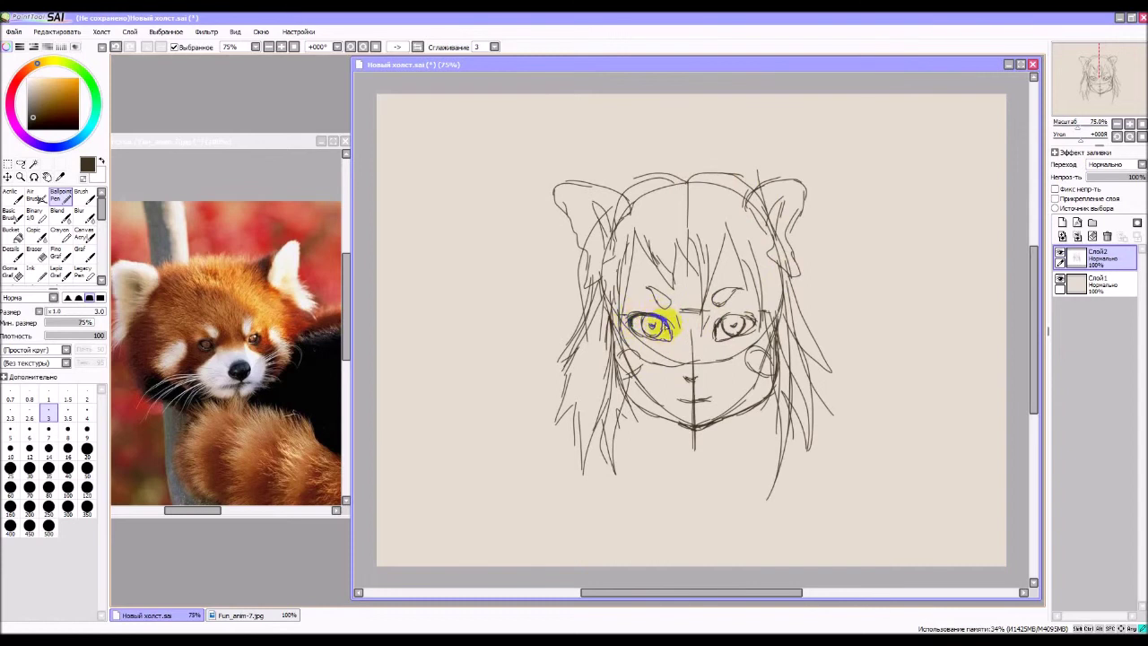
# Thicken the outlines and upper lids of both eyes and add small pupils, undoing the unwanted strokes at the right eye.
pyautogui.moveTo(715, 320); pyautogui.dragTo(720, 330)
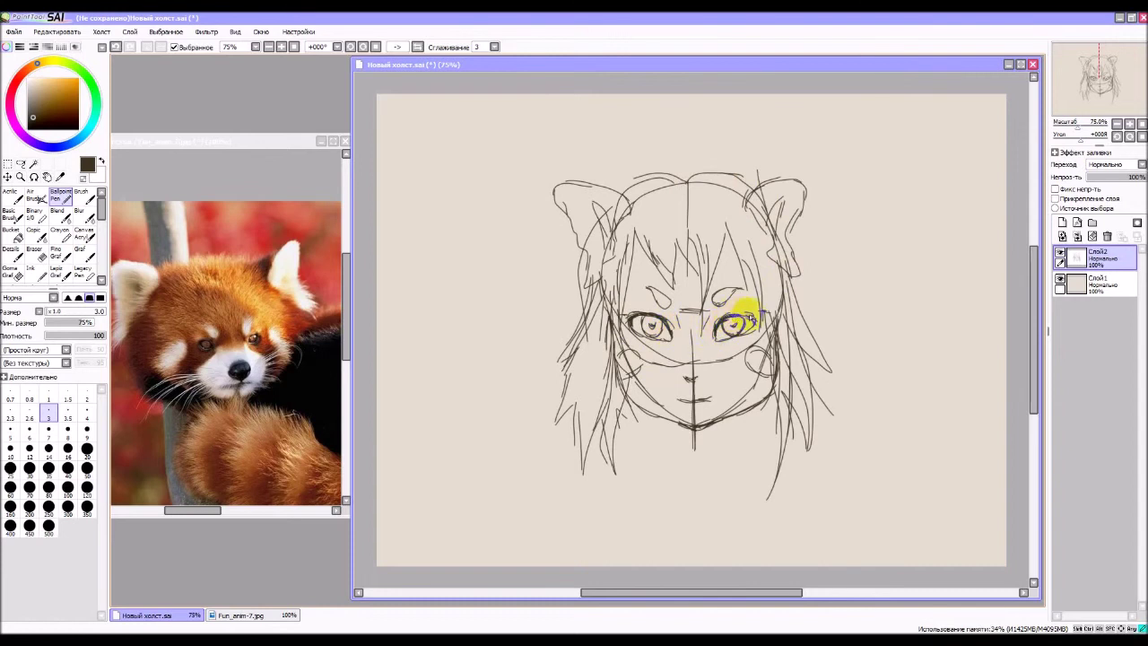
pyautogui.moveTo(720, 321); pyautogui.dragTo(735, 316)
pyautogui.hotkey('ctrl', 'z')
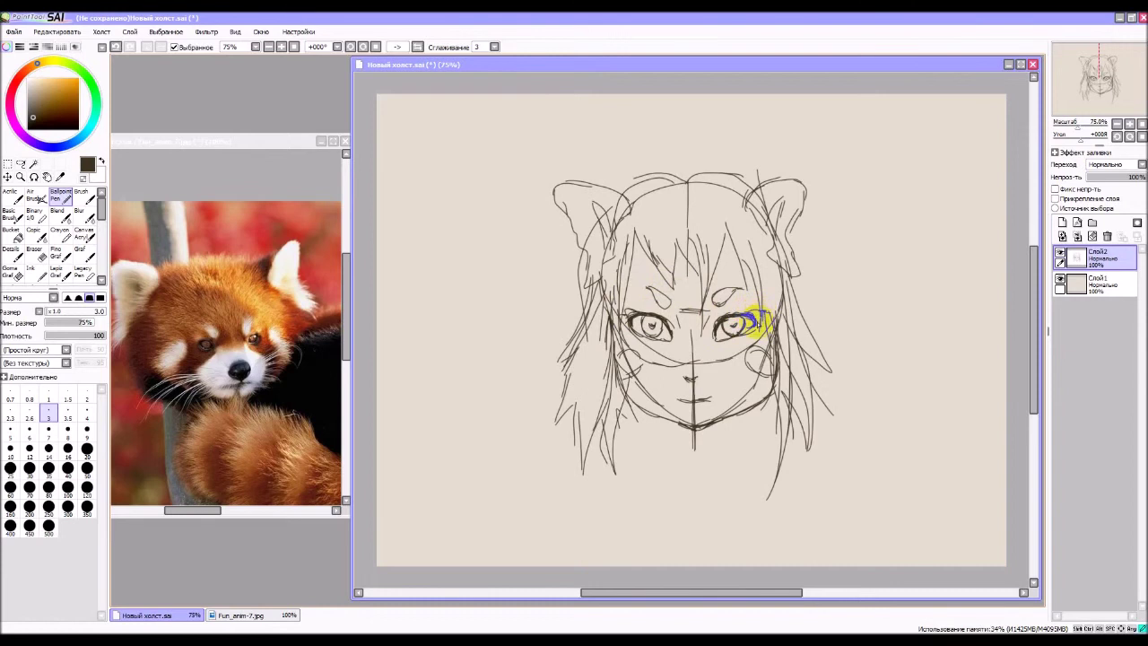
pyautogui.hotkey('ctrl', 'z')
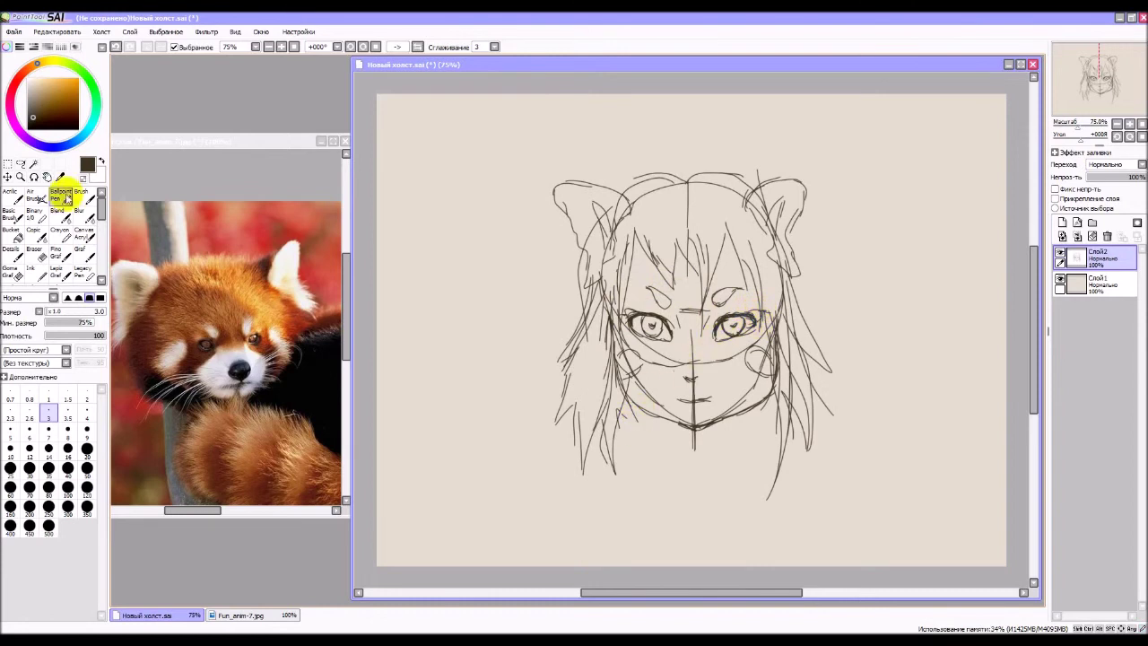
# Erase the construction lines across the face and brows with the Eraser, and redraw the right jaw contour with the Ballpoint Pen.
pyautogui.click(34, 256)
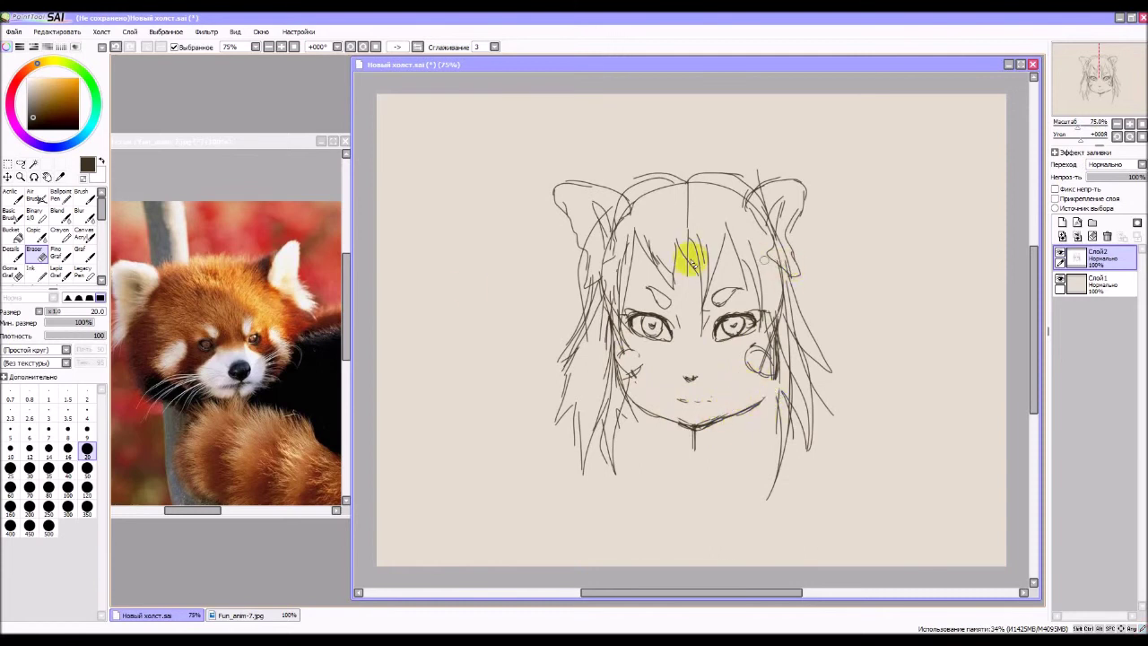
pyautogui.click(59, 193)
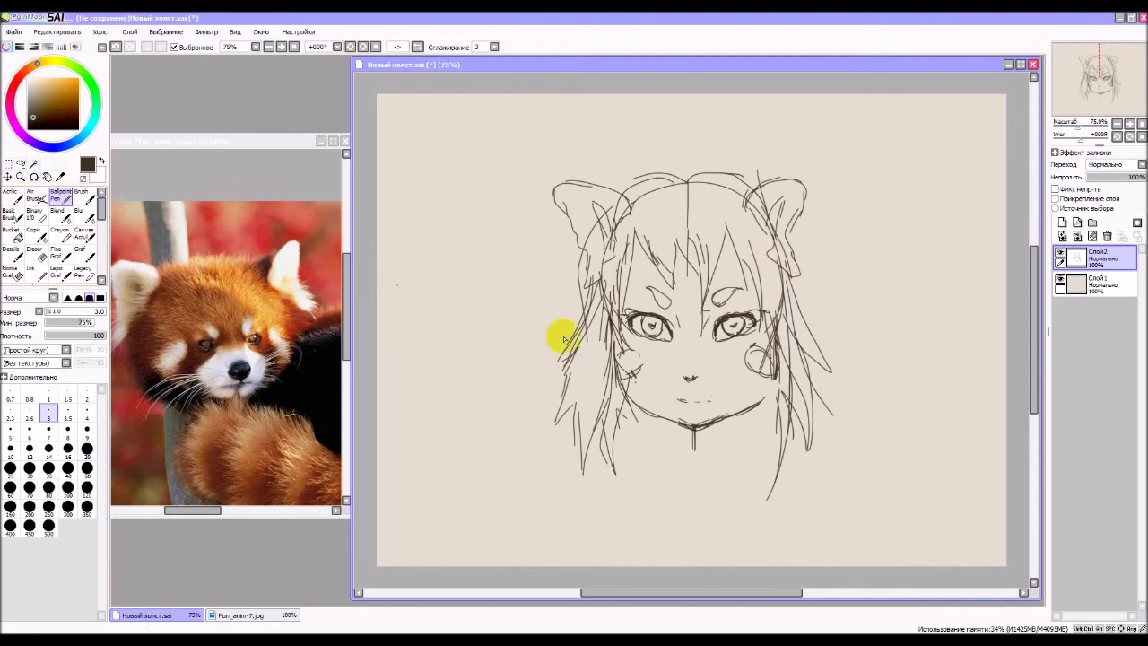
pyautogui.moveTo(716, 419)
pyautogui.mouseDown()
pyautogui.moveTo(758, 398)
pyautogui.moveTo(755, 408)
pyautogui.moveTo(775, 364)
pyautogui.mouseUp()
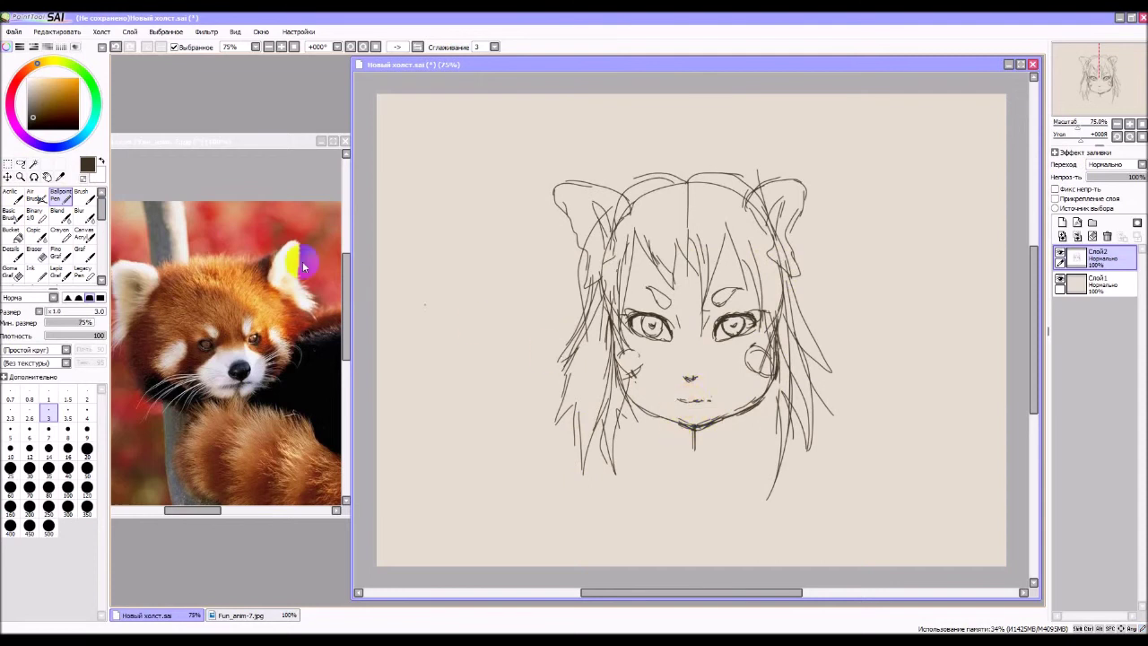
# Erase the broken mouth line and draw a small curved, cat-like mouth in its place with the Ballpoint Pen.
pyautogui.click(16, 269)
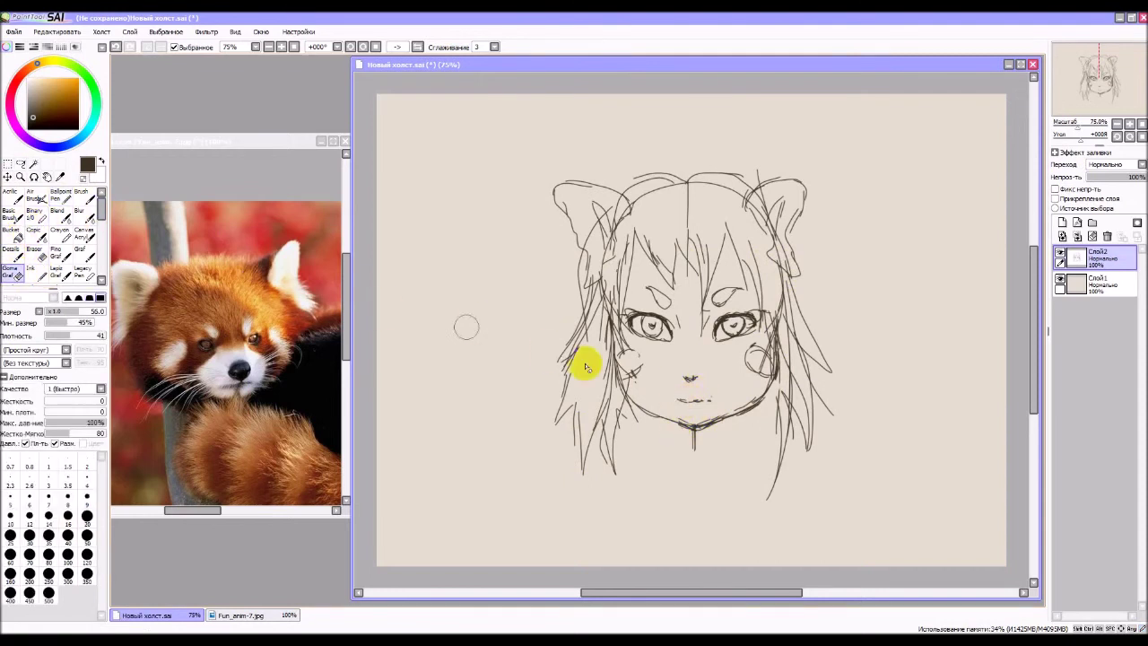
pyautogui.moveTo(708, 405); pyautogui.dragTo(668, 399)
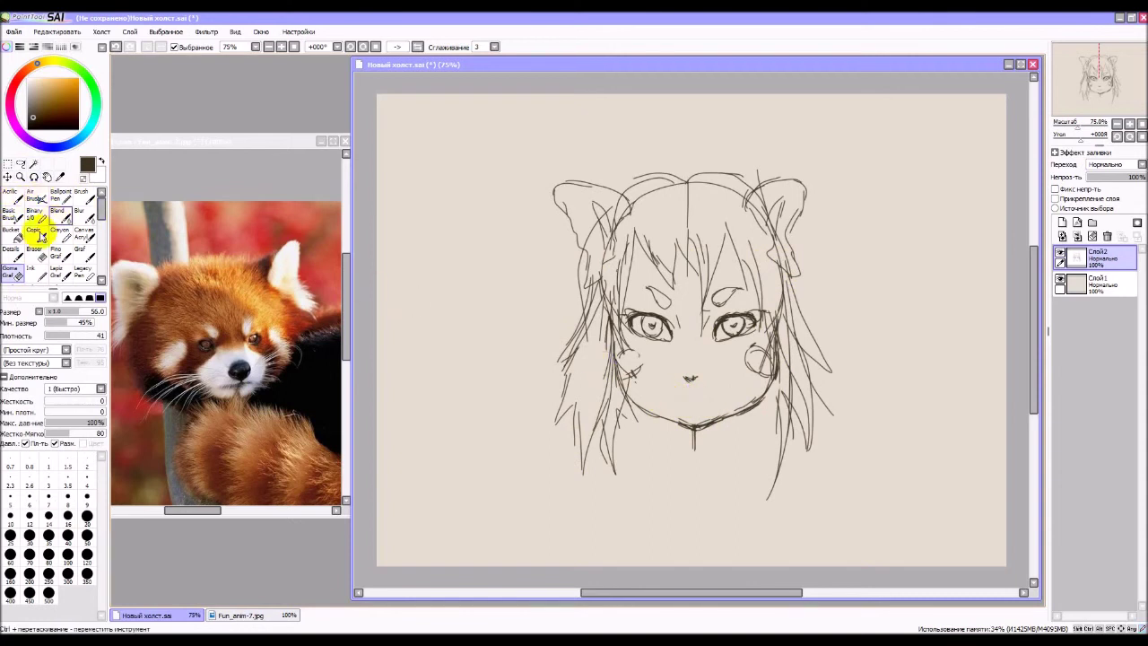
pyautogui.click(65, 196)
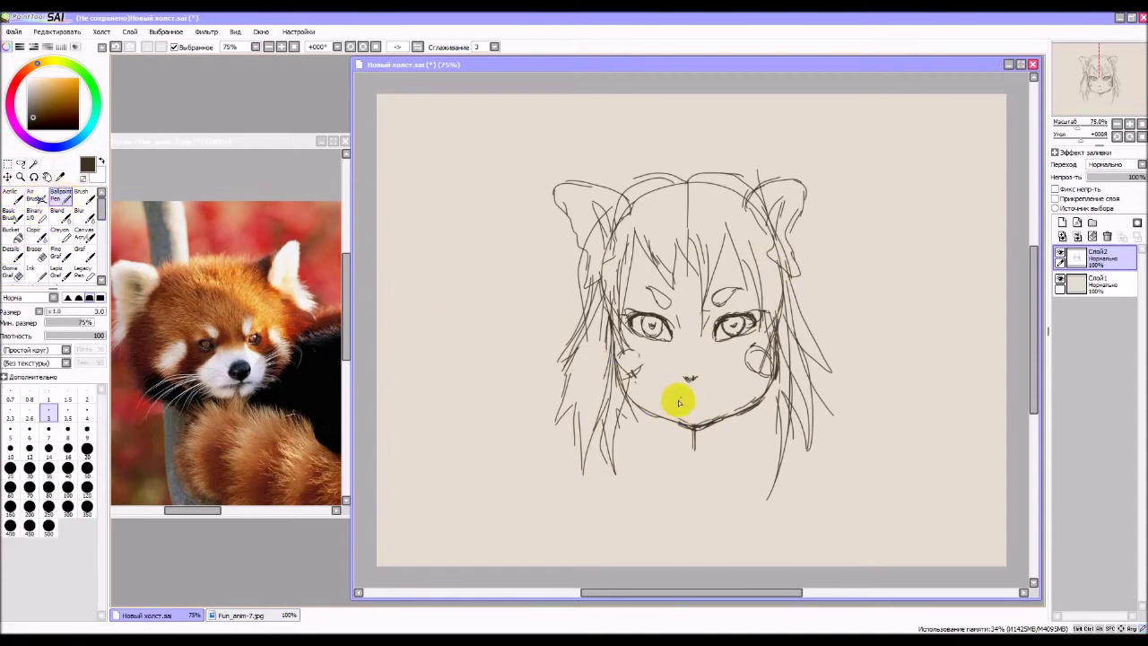
pyautogui.moveTo(678, 400); pyautogui.dragTo(708, 400)
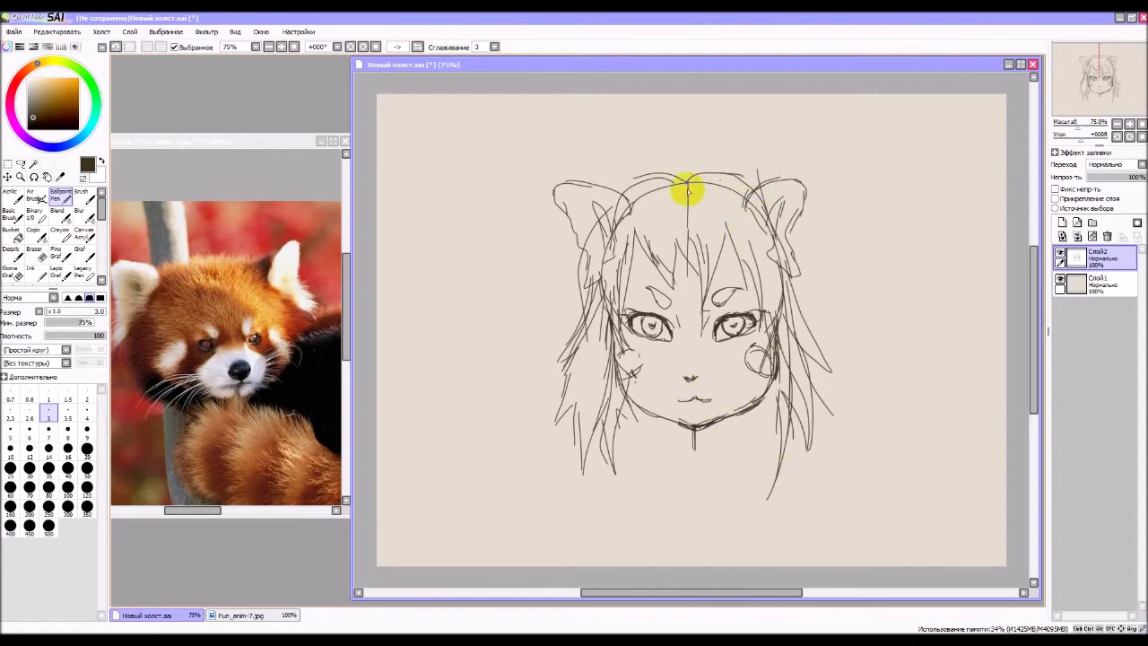
# Erase the centre line on the forehead and the old skull arc beneath the hair's crown.
pyautogui.click(36, 250)
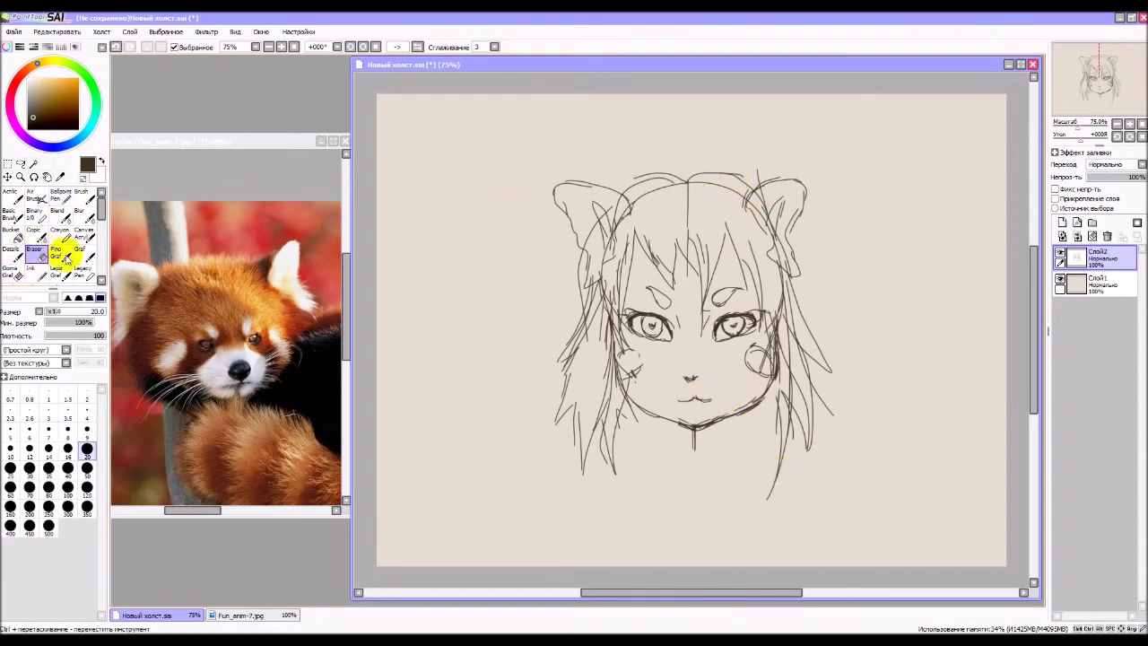
pyautogui.moveTo(730, 235)
pyautogui.mouseDown()
pyautogui.moveTo(689, 210)
pyautogui.moveTo(687, 228)
pyautogui.mouseUp()
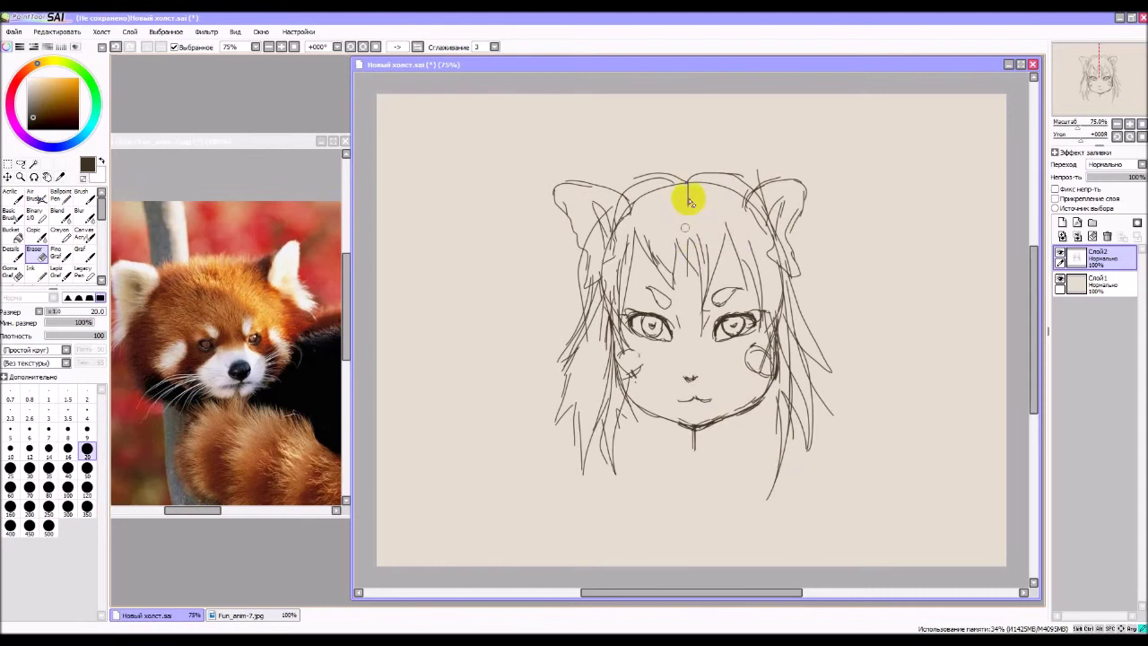
pyautogui.moveTo(689, 187)
pyautogui.mouseDown()
pyautogui.moveTo(655, 194)
pyautogui.moveTo(594, 257)
pyautogui.moveTo(726, 202)
pyautogui.moveTo(781, 218)
pyautogui.moveTo(759, 215)
pyautogui.moveTo(730, 299)
pyautogui.moveTo(768, 295)
pyautogui.moveTo(759, 212)
pyautogui.moveTo(744, 198)
pyautogui.mouseUp()
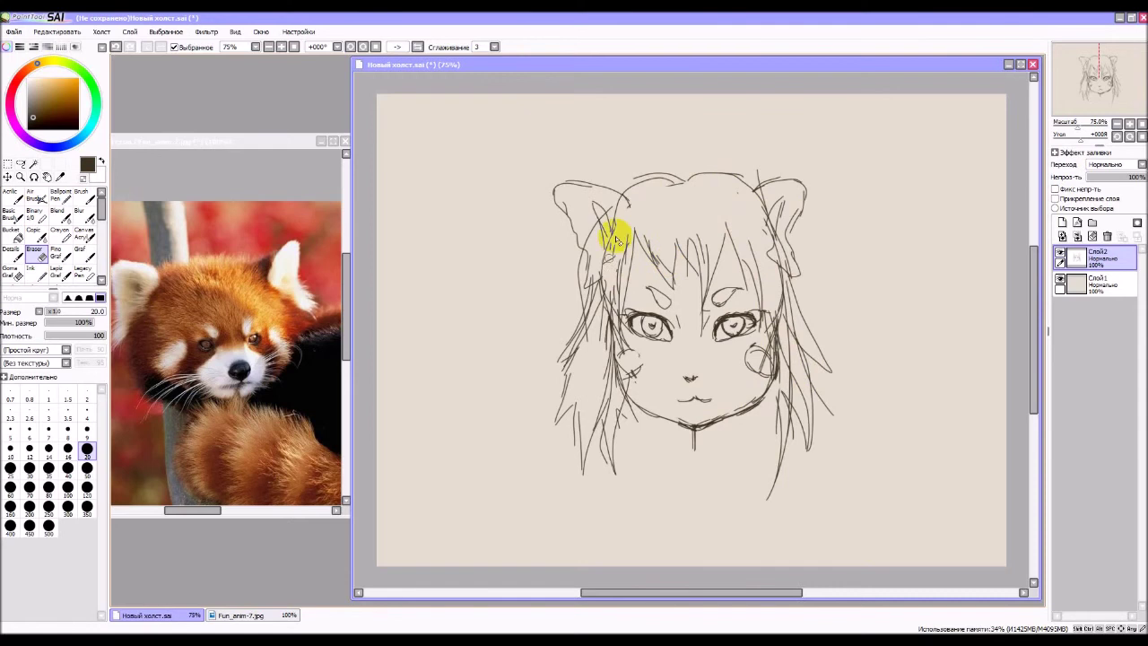
# Erase the stray head-outline strokes below the left ear and redraw the hair strands at the ear's inner edge.
pyautogui.moveTo(612, 263); pyautogui.dragTo(594, 329)
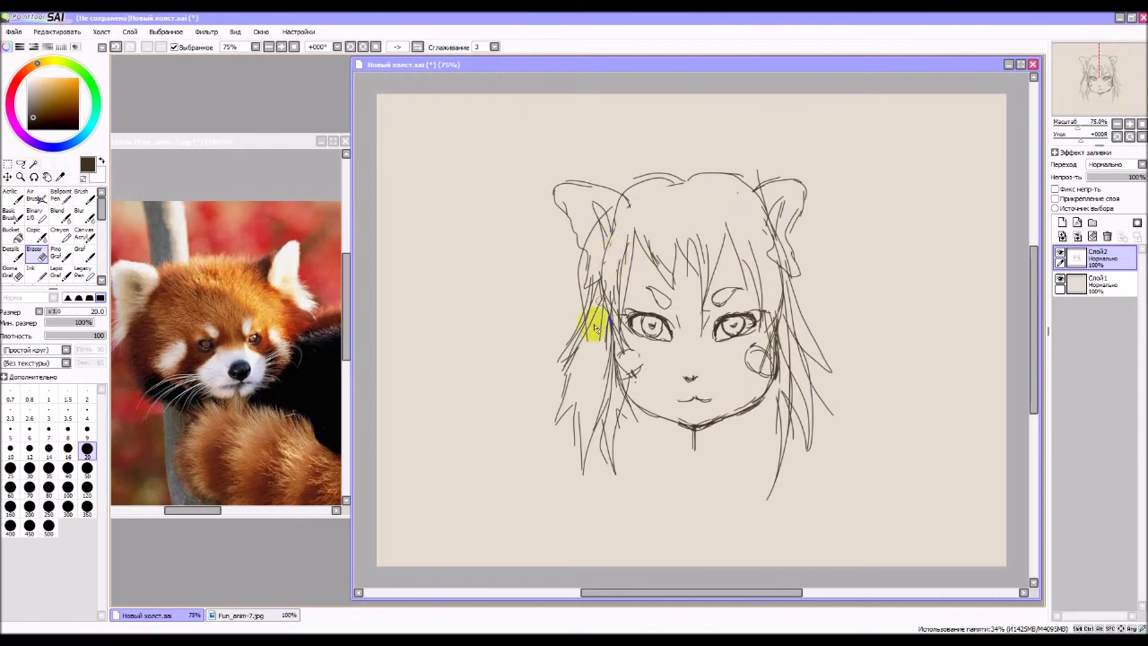
pyautogui.moveTo(606, 285)
pyautogui.mouseDown()
pyautogui.moveTo(605, 330)
pyautogui.moveTo(623, 242)
pyautogui.moveTo(612, 309)
pyautogui.moveTo(595, 291)
pyautogui.moveTo(614, 226)
pyautogui.mouseUp()
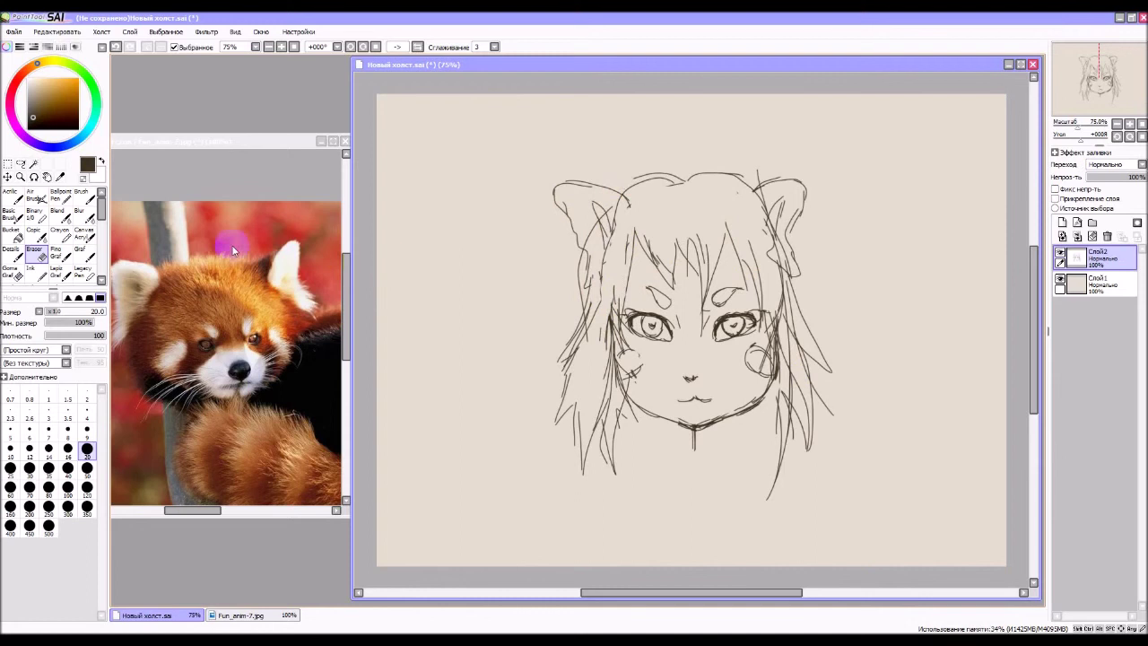
pyautogui.click(61, 196)
pyautogui.moveTo(610, 242)
pyautogui.mouseDown()
pyautogui.moveTo(648, 222)
pyautogui.moveTo(617, 215)
pyautogui.moveTo(586, 323)
pyautogui.moveTo(602, 217)
pyautogui.mouseUp()
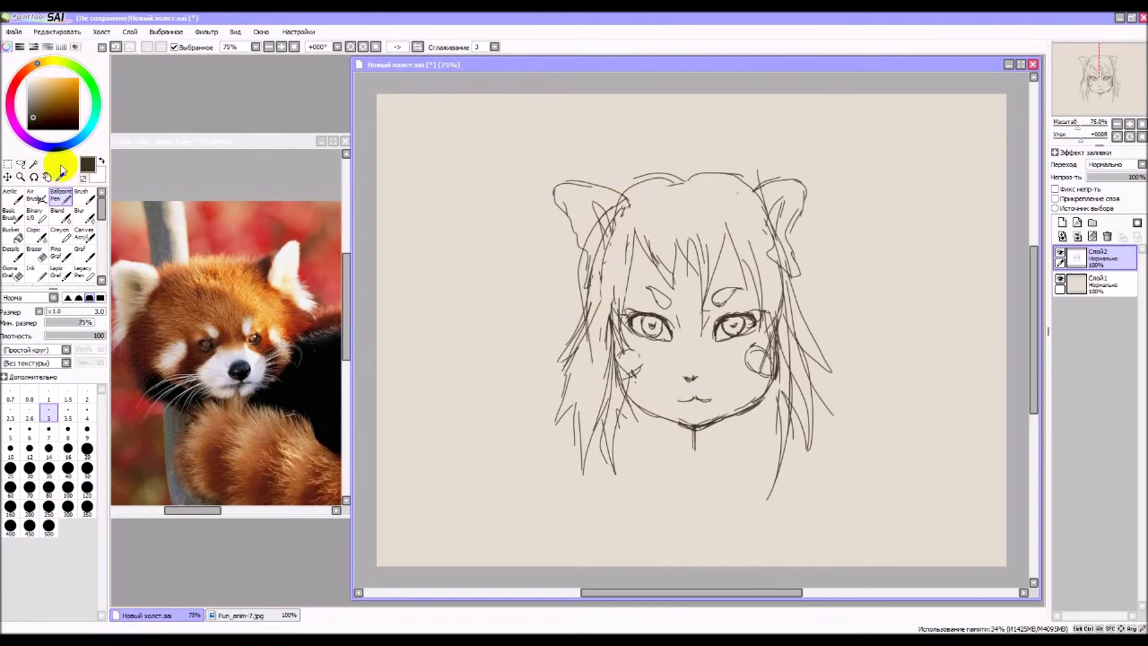
# Erase the guide line below the chin and thin out the rough double strokes along the chin and right jaw.
pyautogui.click(30, 260)
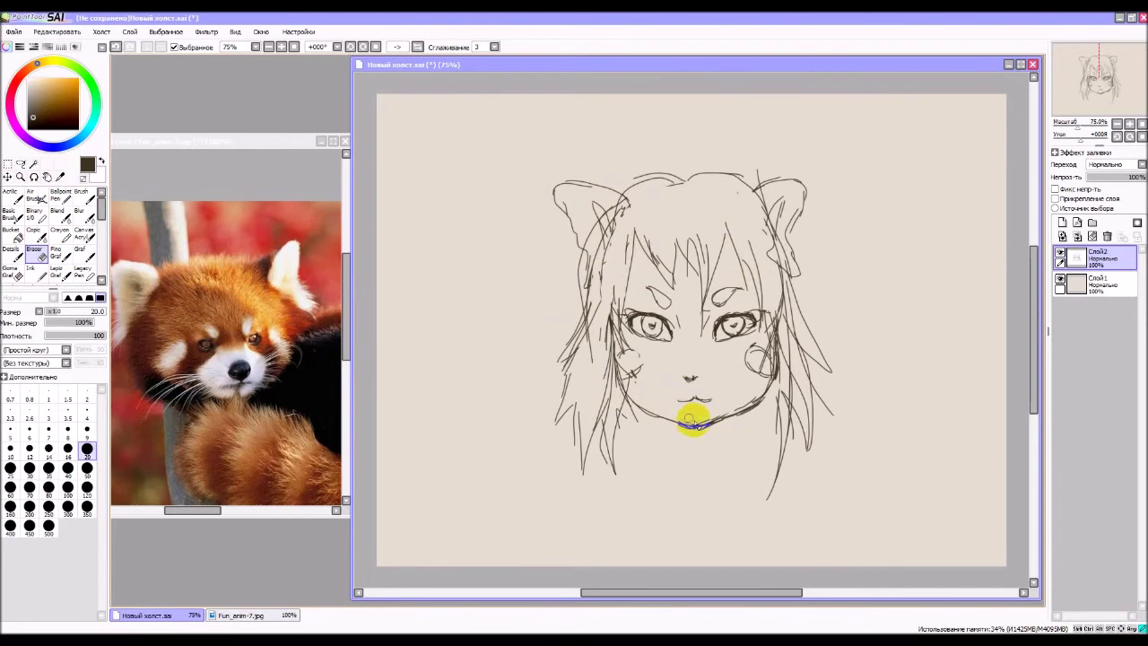
pyautogui.moveTo(706, 420)
pyautogui.mouseDown()
pyautogui.moveTo(704, 434)
pyautogui.moveTo(708, 423)
pyautogui.moveTo(703, 438)
pyautogui.moveTo(694, 433)
pyautogui.moveTo(764, 402)
pyautogui.moveTo(743, 421)
pyautogui.moveTo(741, 402)
pyautogui.moveTo(730, 411)
pyautogui.moveTo(754, 397)
pyautogui.moveTo(712, 420)
pyautogui.moveTo(748, 405)
pyautogui.mouseUp()
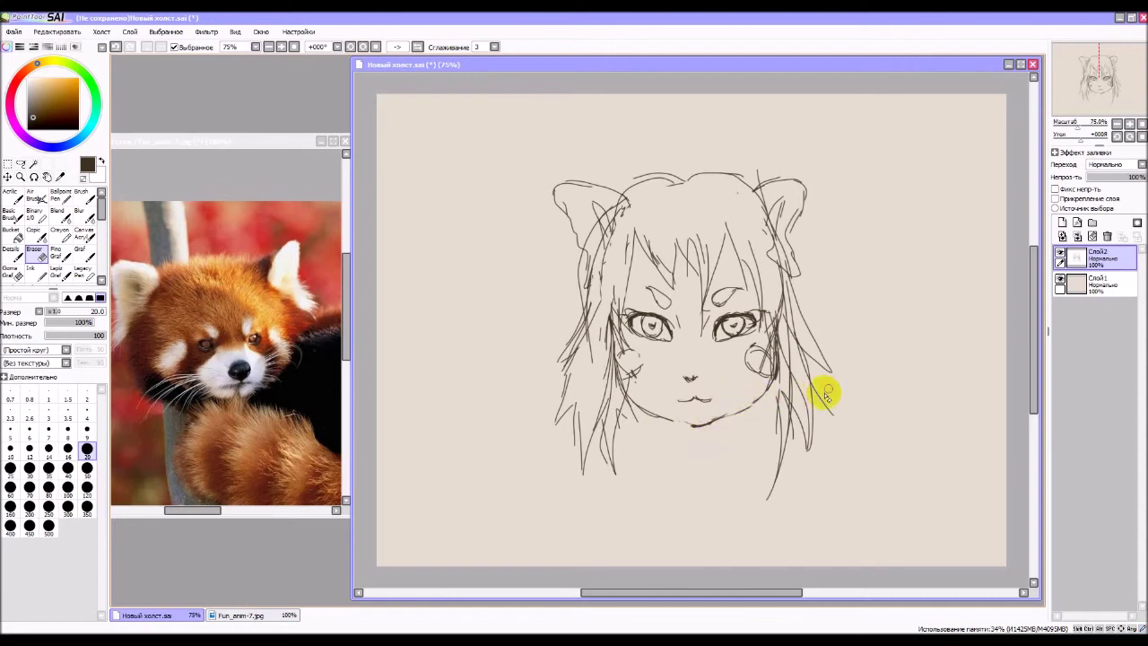
# Redraw the left jaw and cheek contour from the chin up to the hair with short, darker Ballpoint Pen strokes.
pyautogui.click(721, 358)
pyautogui.click(726, 353)
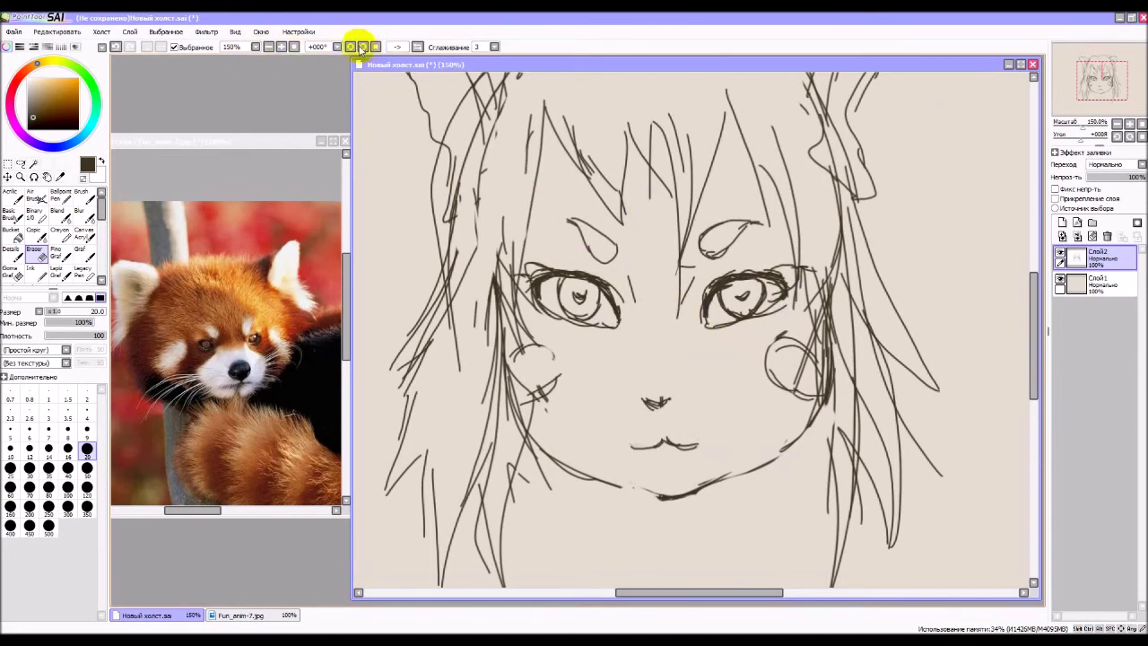
pyautogui.click(363, 47)
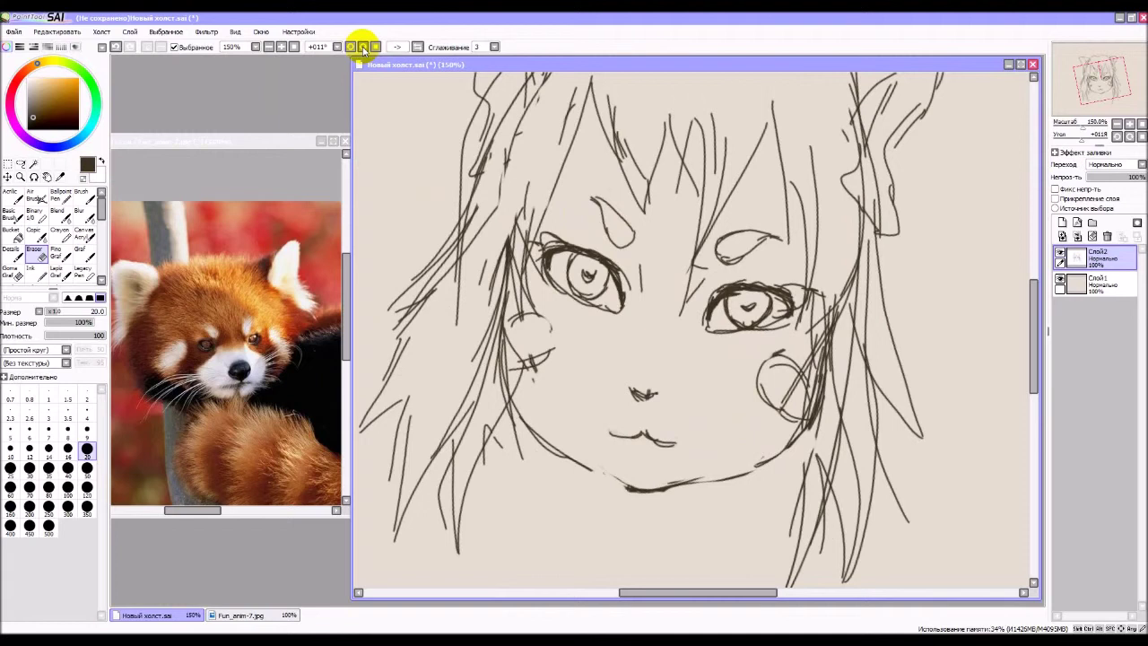
pyautogui.click(363, 46)
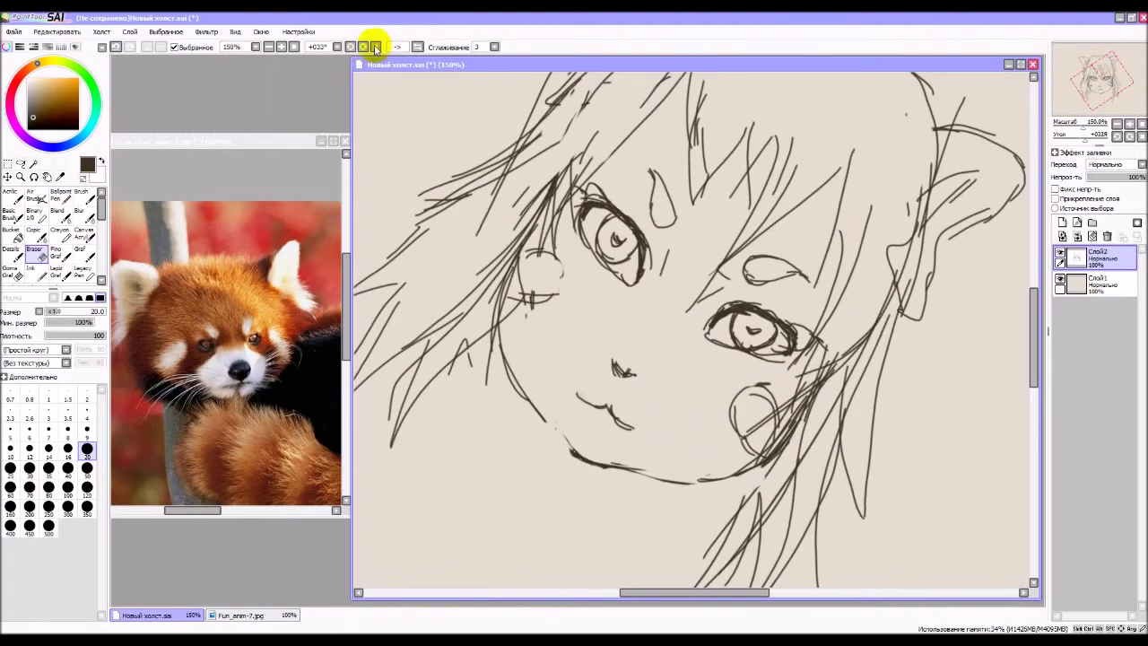
pyautogui.click(363, 47)
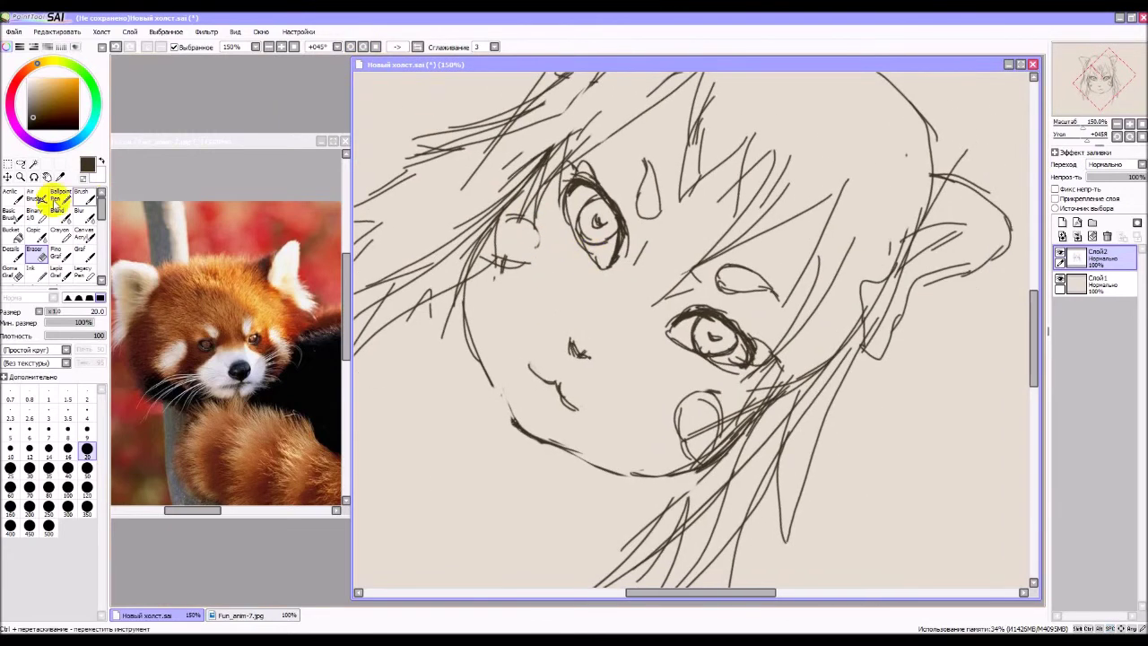
pyautogui.click(61, 199)
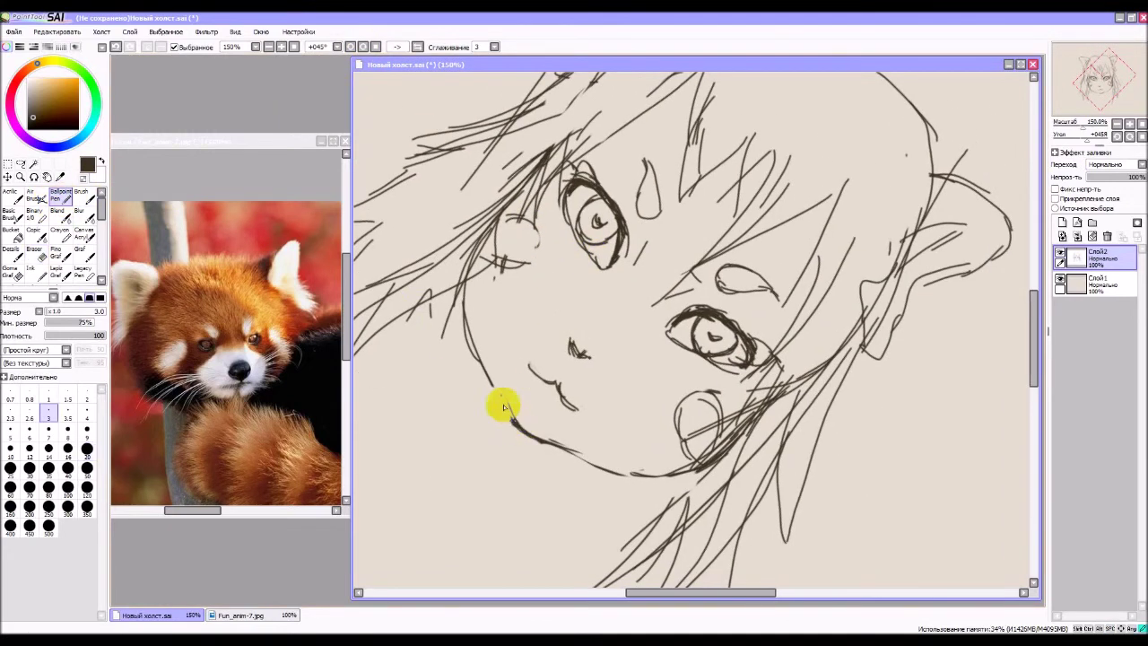
pyautogui.moveTo(501, 394); pyautogui.dragTo(503, 398)
pyautogui.moveTo(478, 351); pyautogui.dragTo(485, 369)
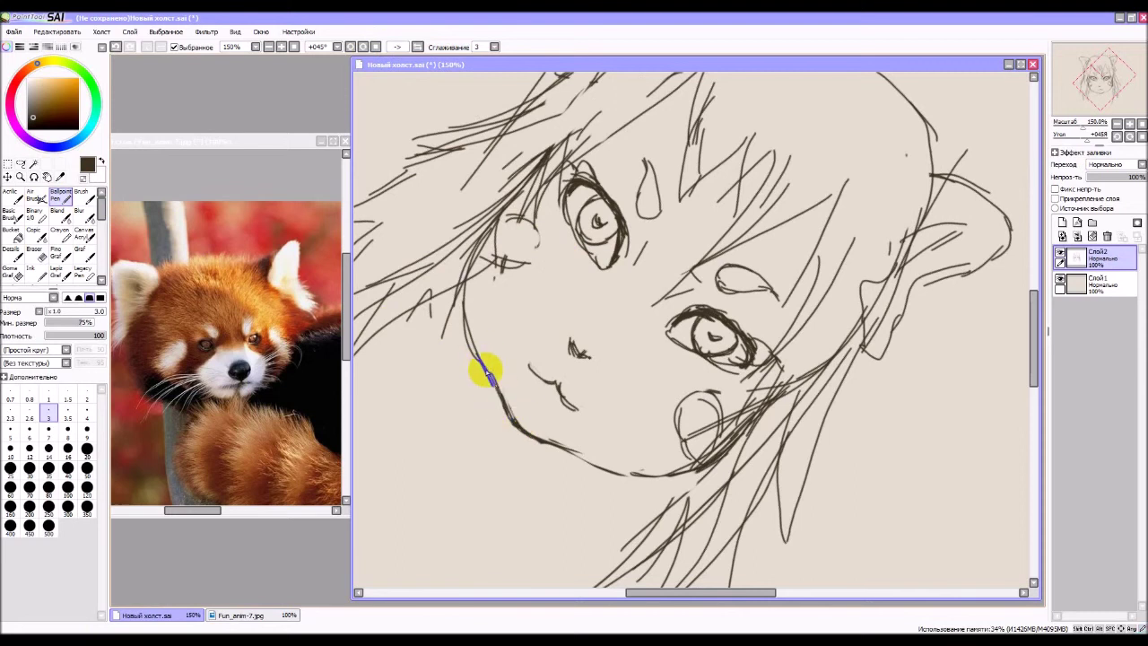
pyautogui.moveTo(465, 319); pyautogui.dragTo(477, 355)
pyautogui.moveTo(463, 297); pyautogui.dragTo(466, 318)
pyautogui.moveTo(469, 271); pyautogui.dragTo(470, 287)
pyautogui.moveTo(499, 232); pyautogui.dragTo(484, 254)
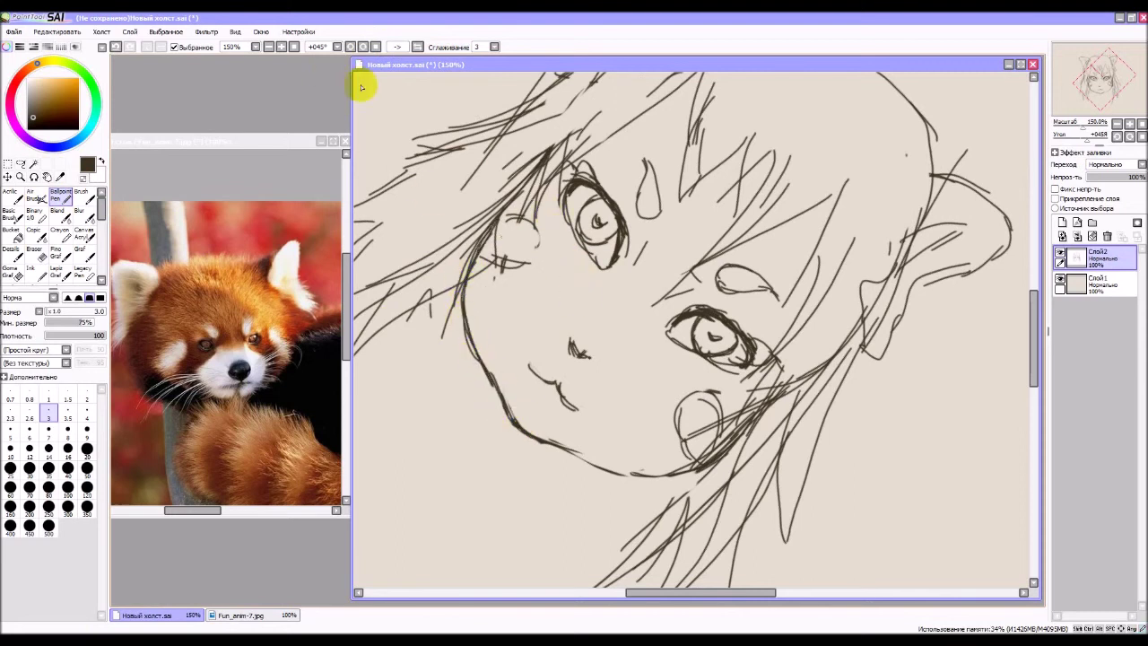
# Mirror the view, rotate it to 45 degrees, and redraw the other jaw and cheek contour with darker Ballpoint Pen strokes.
pyautogui.click(401, 46)
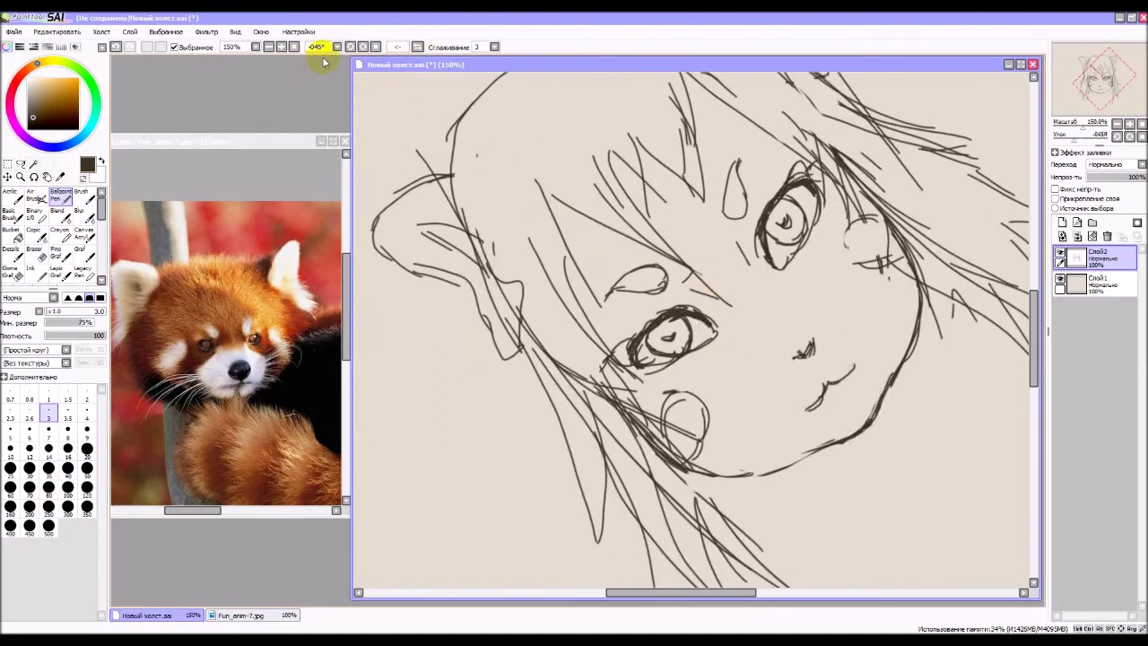
pyautogui.click(360, 46)
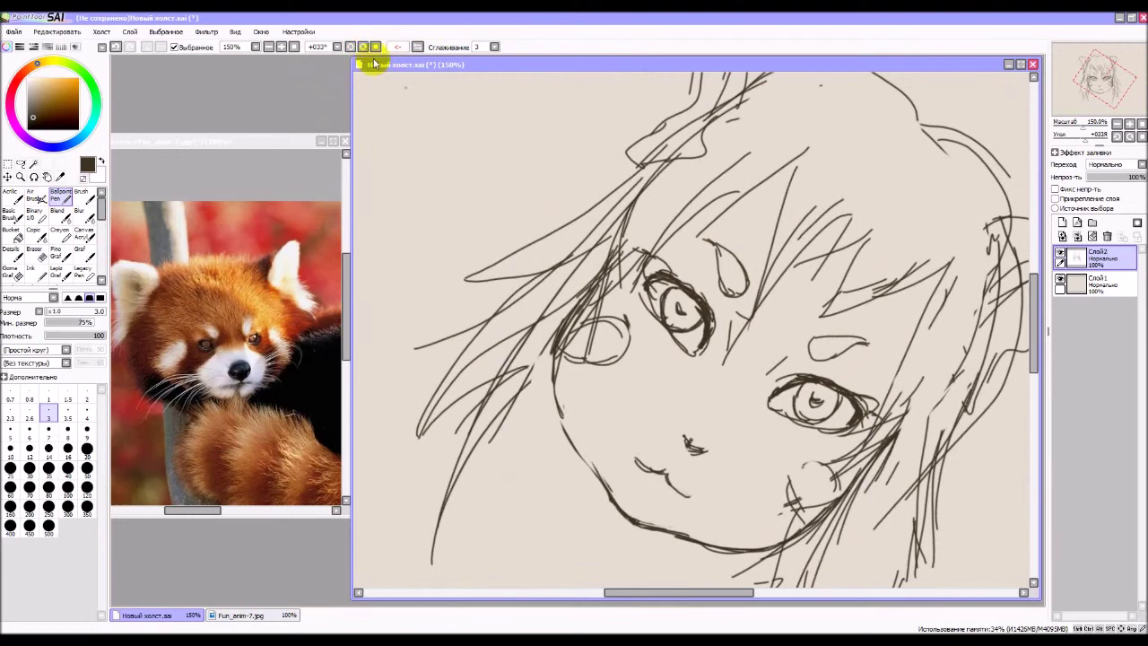
pyautogui.click(363, 47)
pyautogui.moveTo(606, 315); pyautogui.dragTo(541, 262)
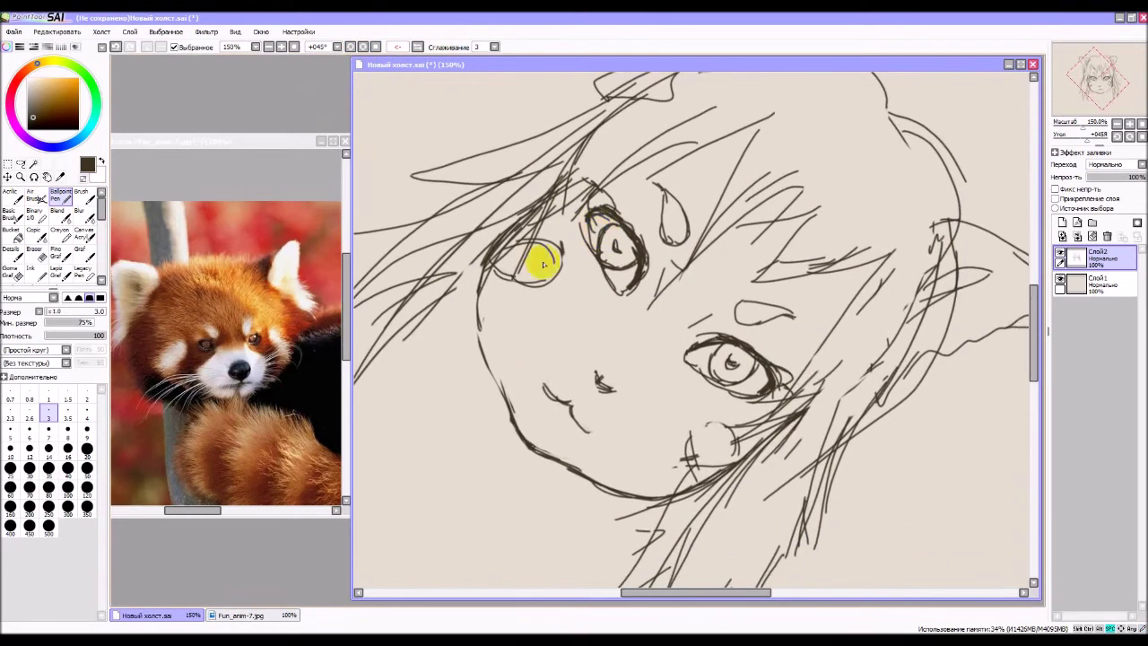
pyautogui.moveTo(505, 404)
pyautogui.mouseDown()
pyautogui.moveTo(529, 446)
pyautogui.moveTo(479, 329)
pyautogui.moveTo(498, 374)
pyautogui.moveTo(480, 302)
pyautogui.moveTo(491, 267)
pyautogui.moveTo(480, 319)
pyautogui.moveTo(480, 291)
pyautogui.moveTo(513, 226)
pyautogui.mouseUp()
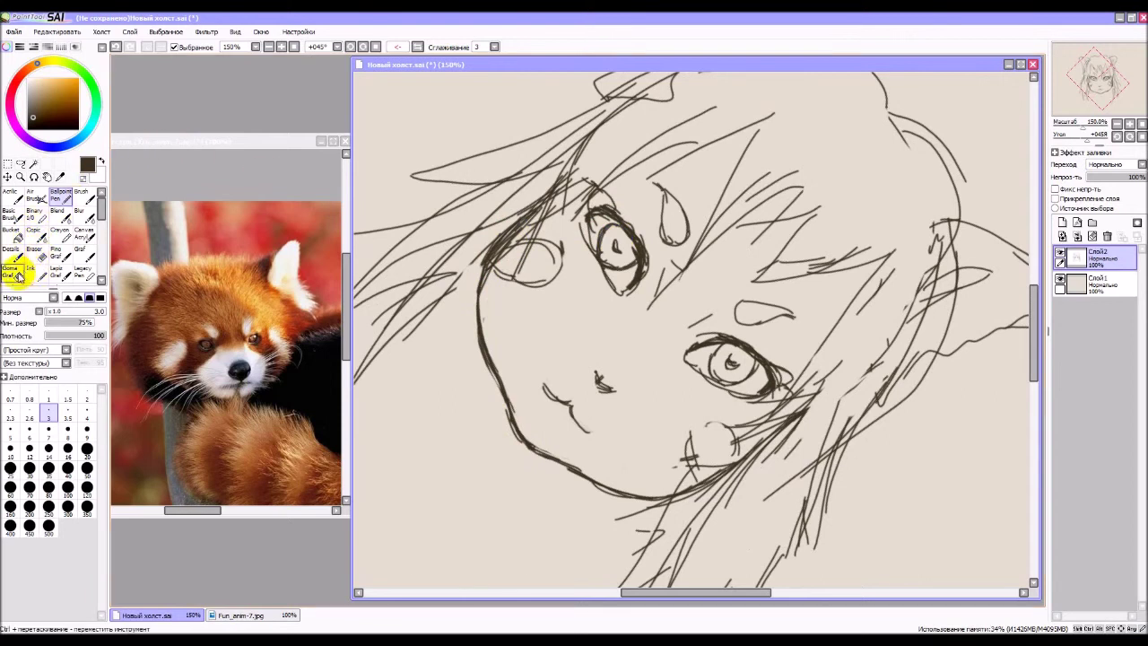
# Erase the rough outer edge of the redrawn jaw and cheek line, and reset the view rotation to 0 degrees.
pyautogui.click(14, 267)
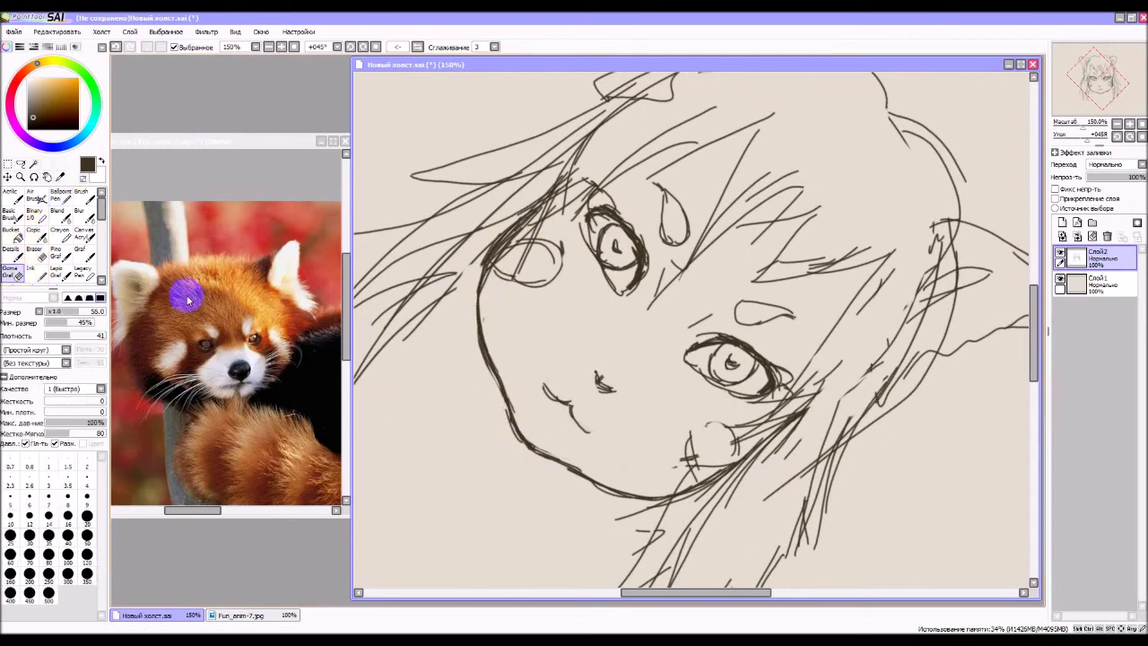
pyautogui.click(36, 254)
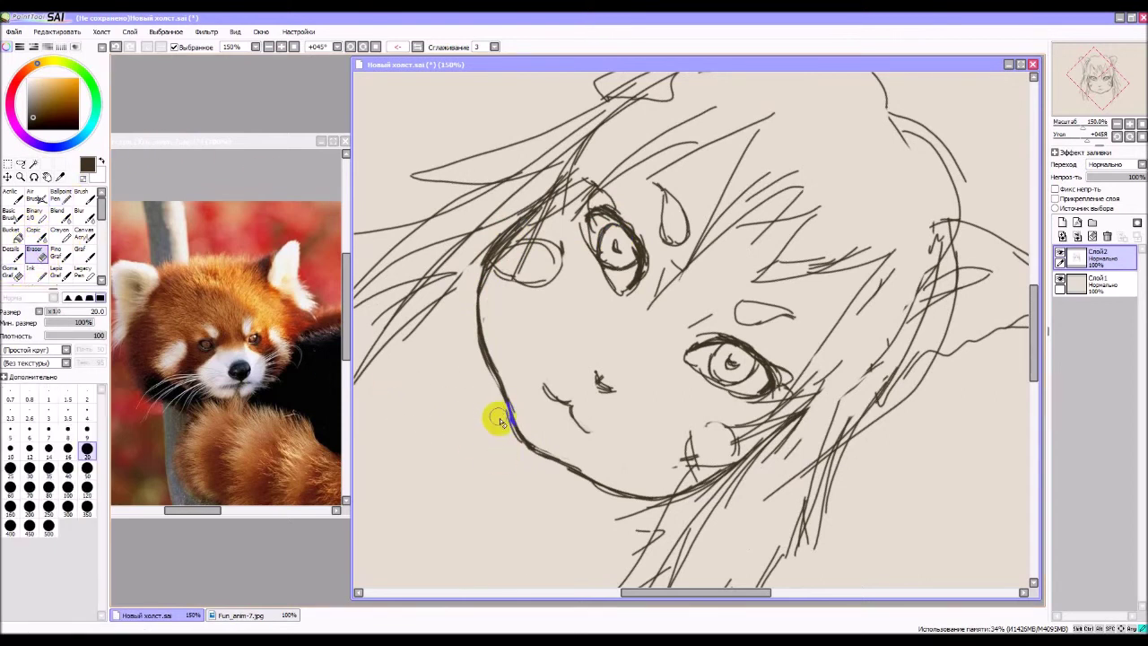
pyautogui.moveTo(500, 422)
pyautogui.mouseDown()
pyautogui.moveTo(520, 452)
pyautogui.moveTo(493, 392)
pyautogui.moveTo(520, 413)
pyautogui.moveTo(497, 352)
pyautogui.moveTo(492, 394)
pyautogui.moveTo(483, 366)
pyautogui.moveTo(495, 398)
pyautogui.moveTo(461, 321)
pyautogui.moveTo(483, 367)
pyautogui.moveTo(469, 334)
pyautogui.mouseUp()
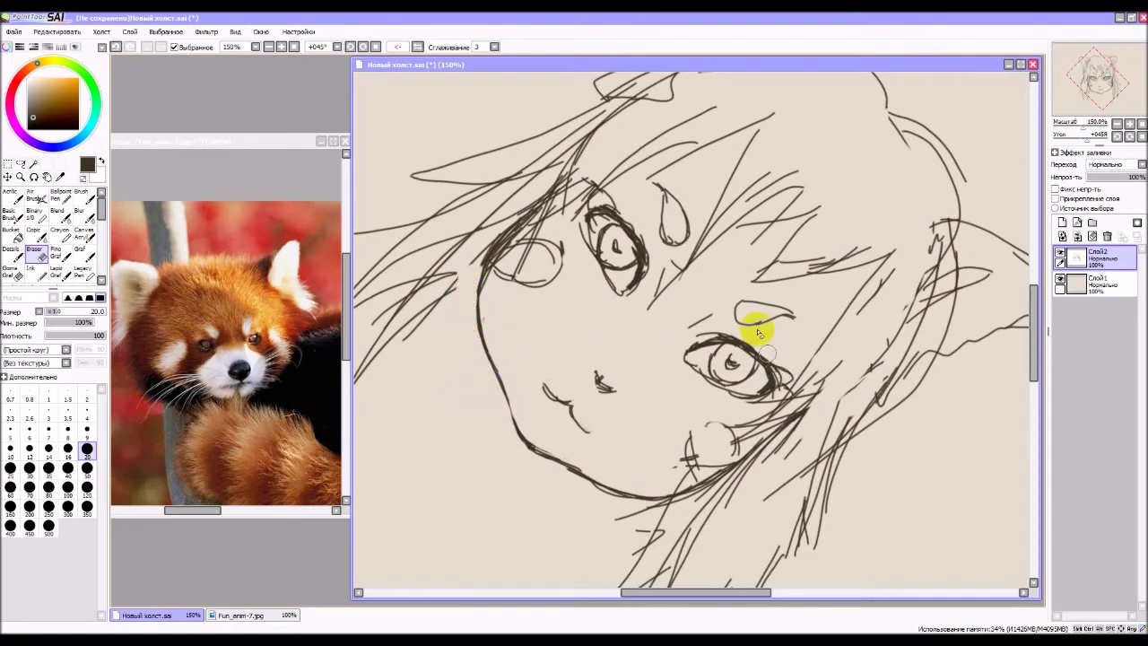
pyautogui.moveTo(758, 332)
pyautogui.mouseDown()
pyautogui.moveTo(726, 273)
pyautogui.moveTo(756, 322)
pyautogui.mouseUp()
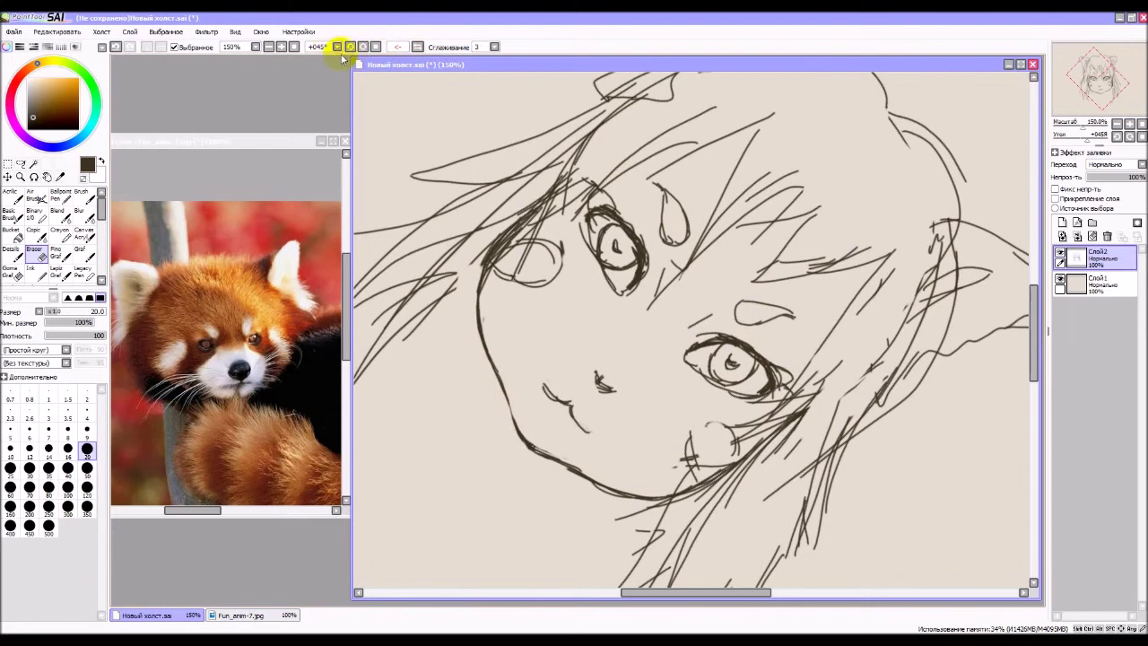
pyautogui.click(376, 47)
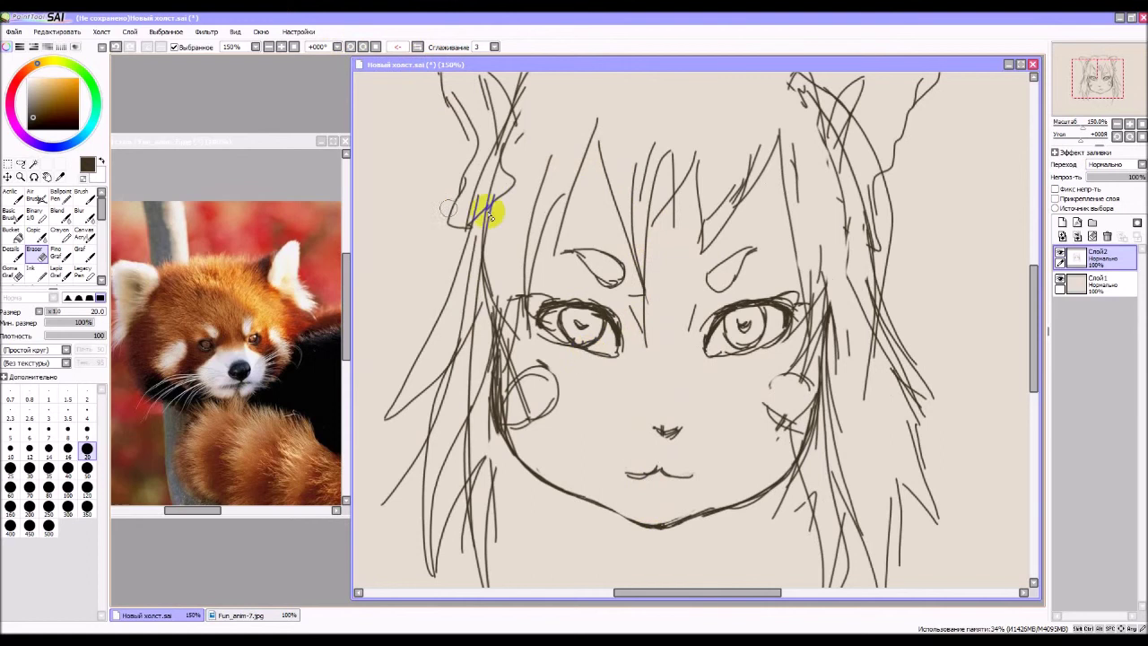
# Draw a broken vertical centre guide line from the forehead down between the eyes and through the mouth to the chin.
pyautogui.click(63, 194)
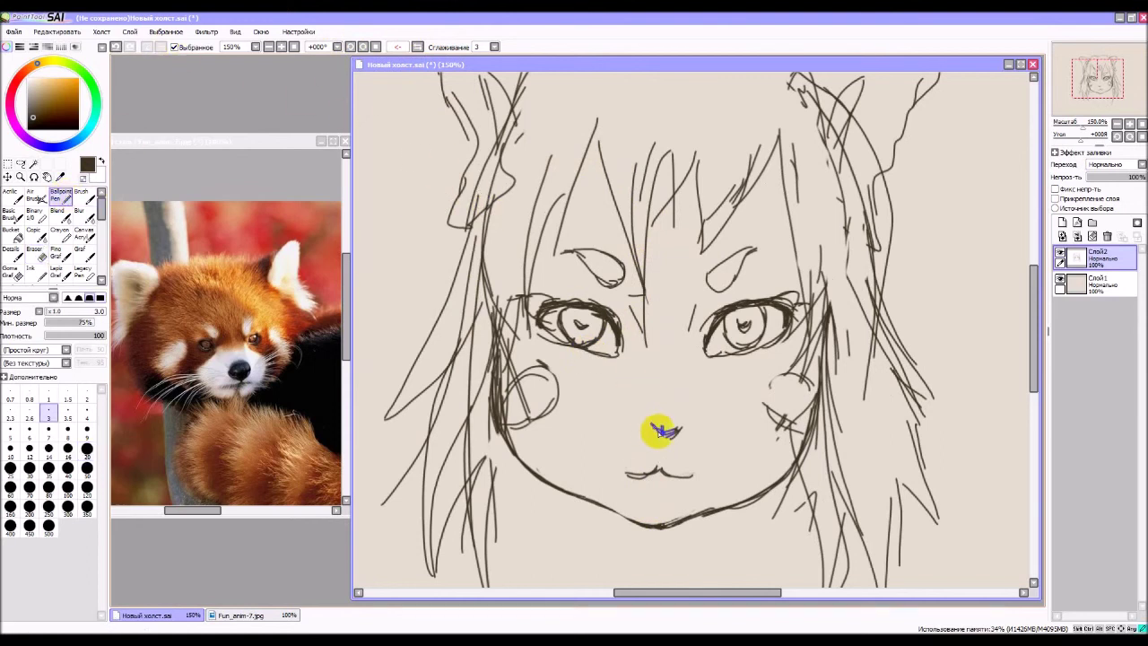
pyautogui.moveTo(655, 446); pyautogui.dragTo(658, 527)
pyautogui.moveTo(659, 363); pyautogui.dragTo(660, 320)
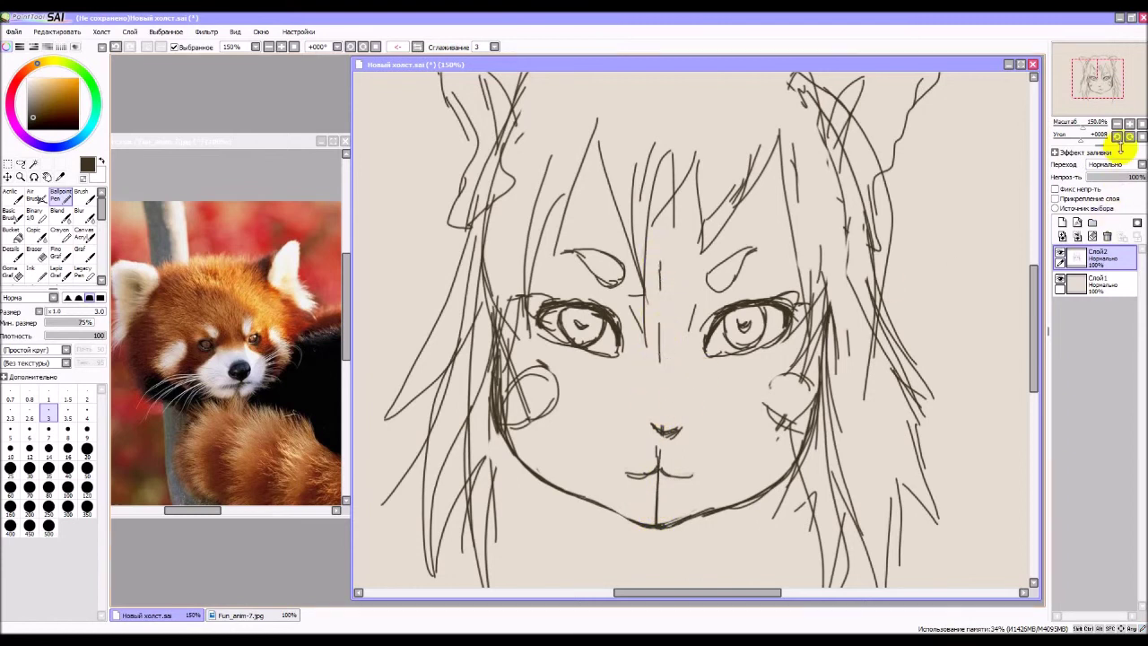
pyautogui.click(1118, 140)
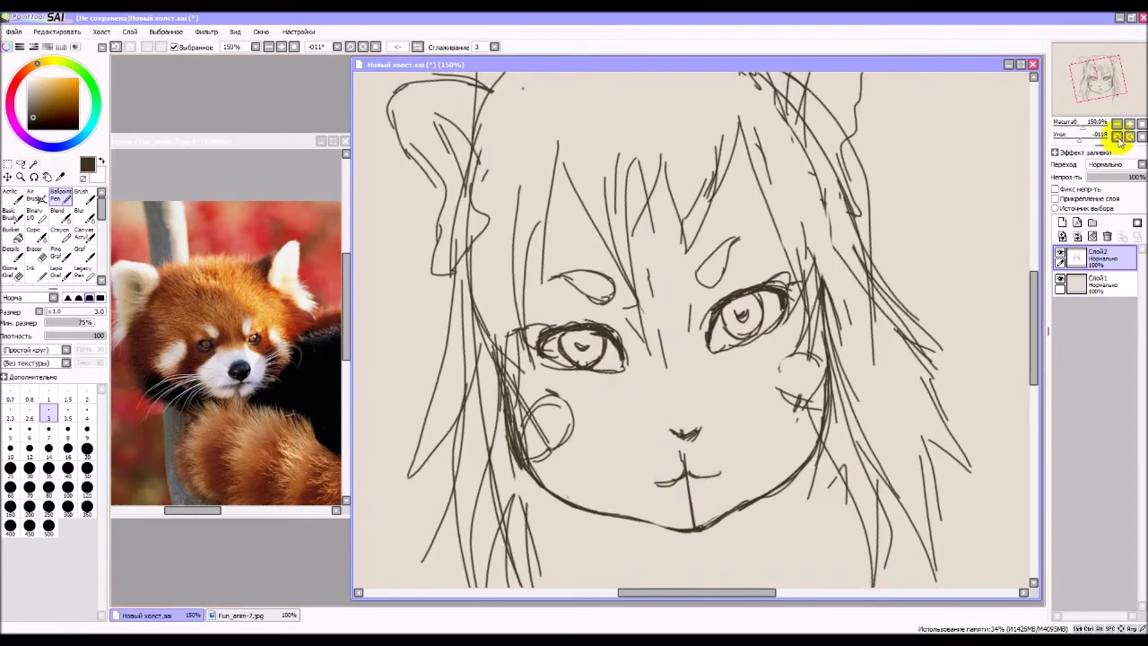
pyautogui.click(1129, 138)
# Select the whole head sketch and rotate it slightly counterclockwise to straighten the face, applying the transformation and clearing the selection.
pyautogui.click(1116, 124)
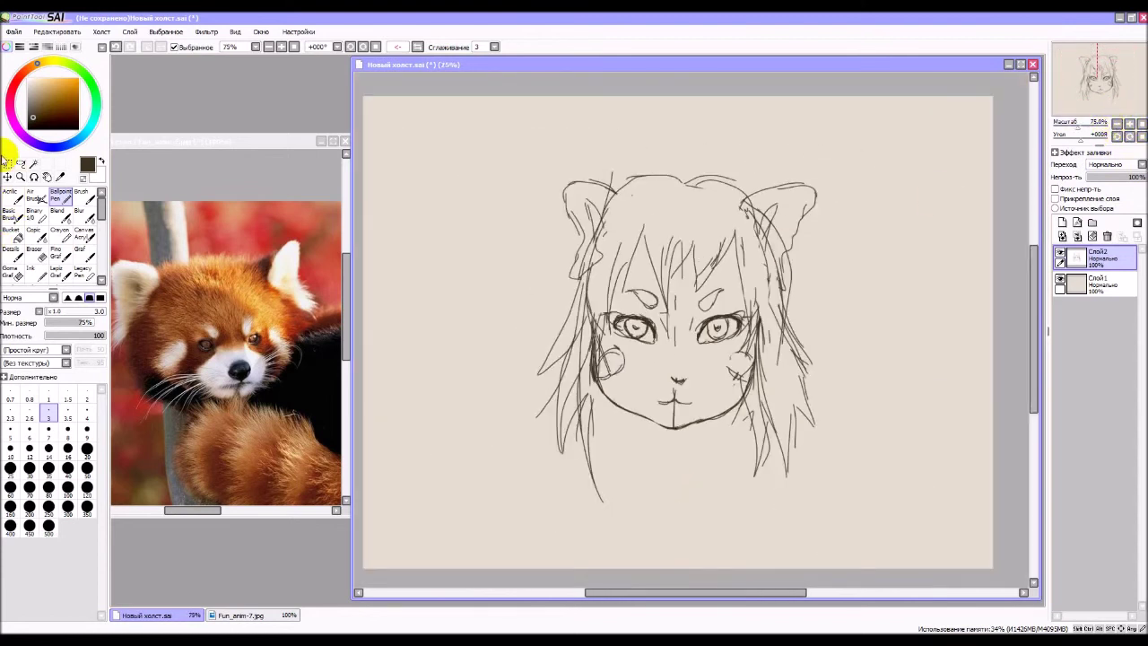
pyautogui.click(8, 166)
pyautogui.moveTo(480, 135)
pyautogui.mouseDown()
pyautogui.moveTo(738, 325)
pyautogui.moveTo(924, 500)
pyautogui.moveTo(919, 548)
pyautogui.mouseUp()
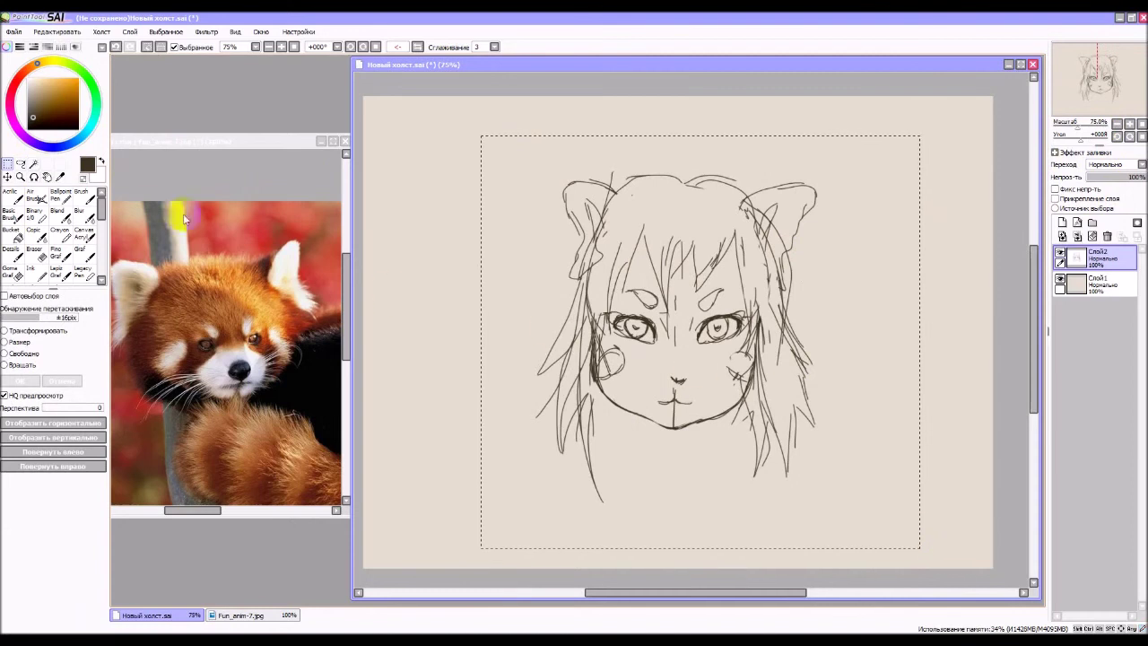
pyautogui.click(6, 366)
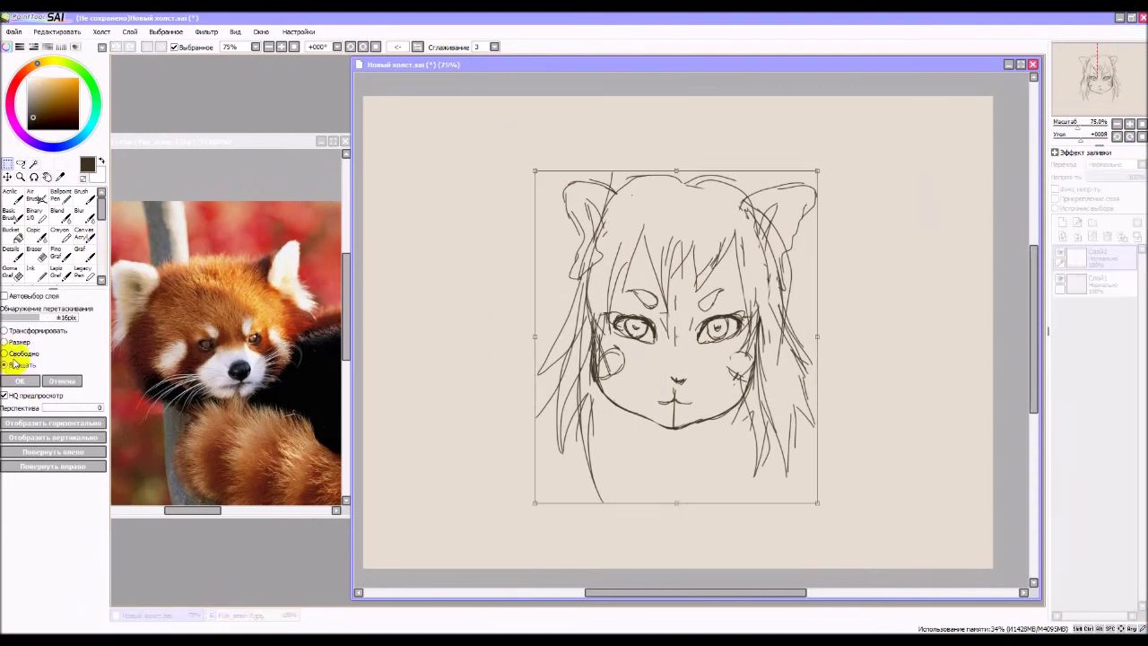
pyautogui.moveTo(824, 510); pyautogui.dragTo(834, 508)
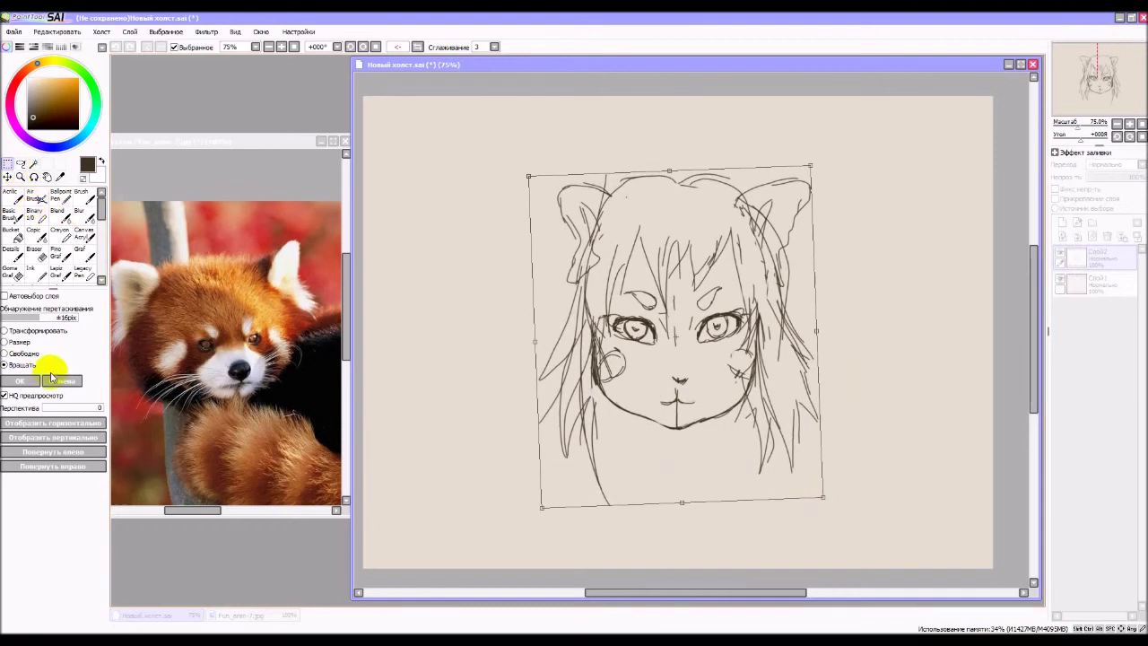
pyautogui.click(19, 380)
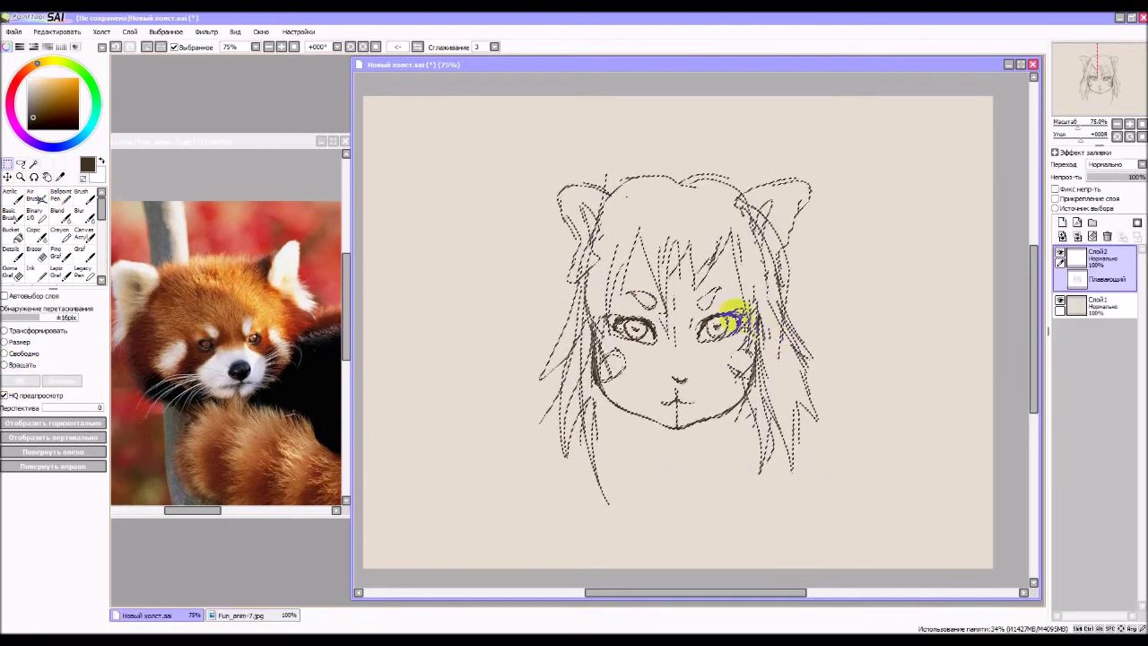
pyautogui.click(526, 266)
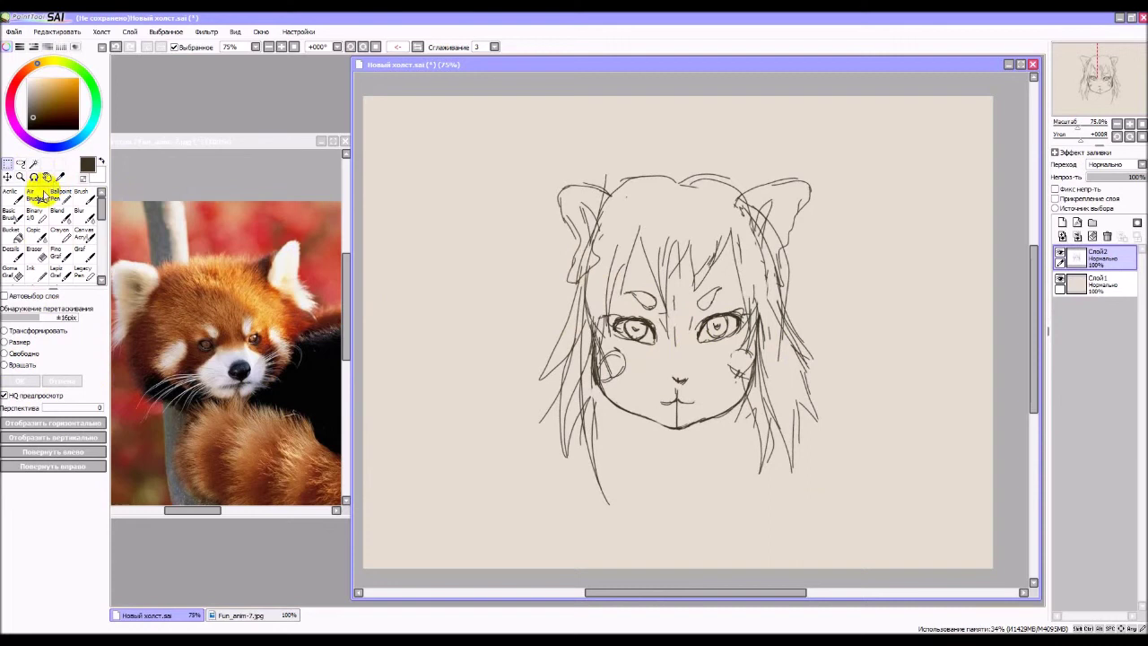
# Thicken the upper eyelid lines of both eyes with Ballpoint Pen strokes.
pyautogui.click(60, 193)
pyautogui.scroll(3, 715, 334)
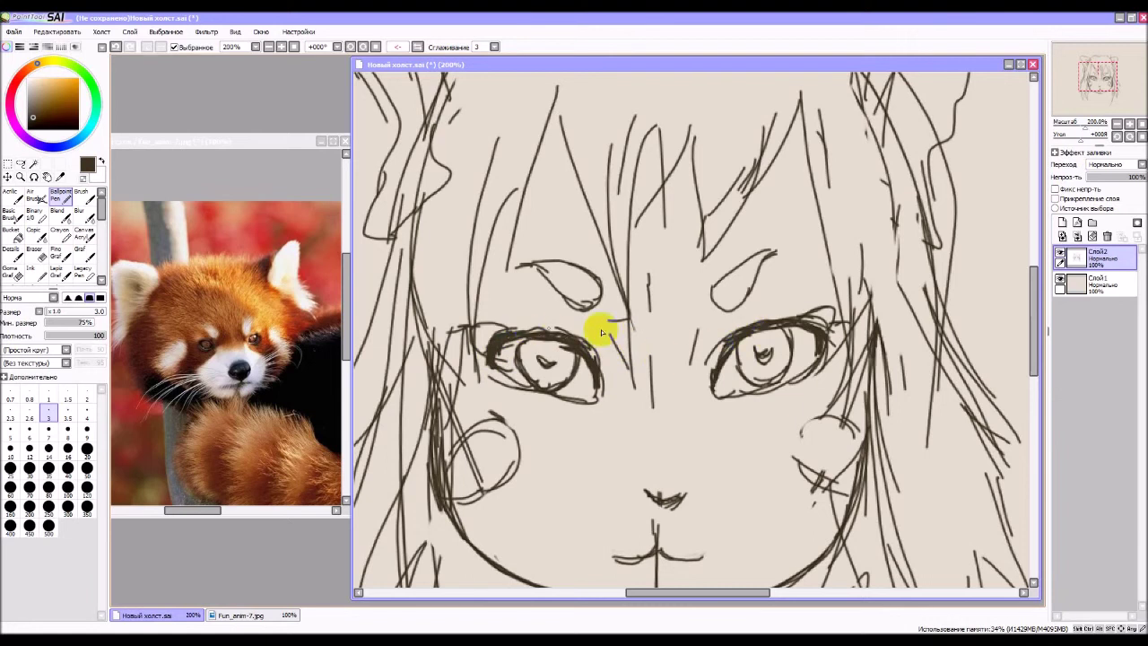
pyautogui.moveTo(745, 336)
pyautogui.mouseDown()
pyautogui.moveTo(820, 329)
pyautogui.moveTo(766, 330)
pyautogui.moveTo(802, 332)
pyautogui.mouseUp()
pyautogui.moveTo(492, 329)
pyautogui.mouseDown()
pyautogui.moveTo(582, 346)
pyautogui.moveTo(557, 334)
pyautogui.moveTo(501, 337)
pyautogui.mouseUp()
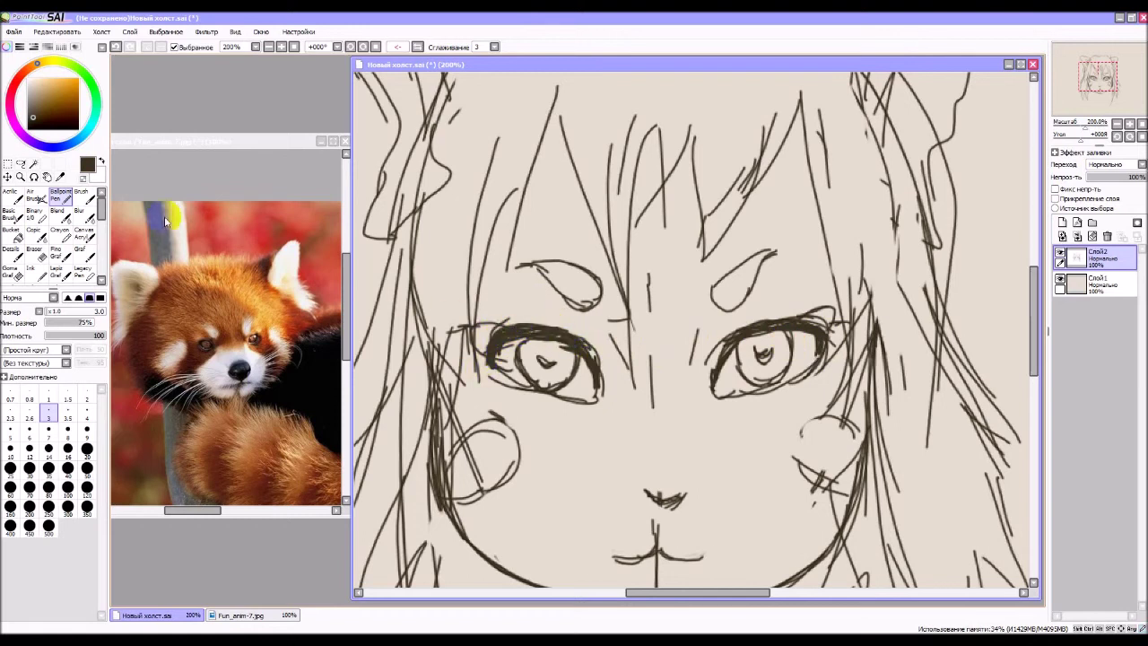
# Erase the outer side of the left eye's iris and the right eye's upper lid and outer corner with the 20 px Eraser.
pyautogui.click(38, 274)
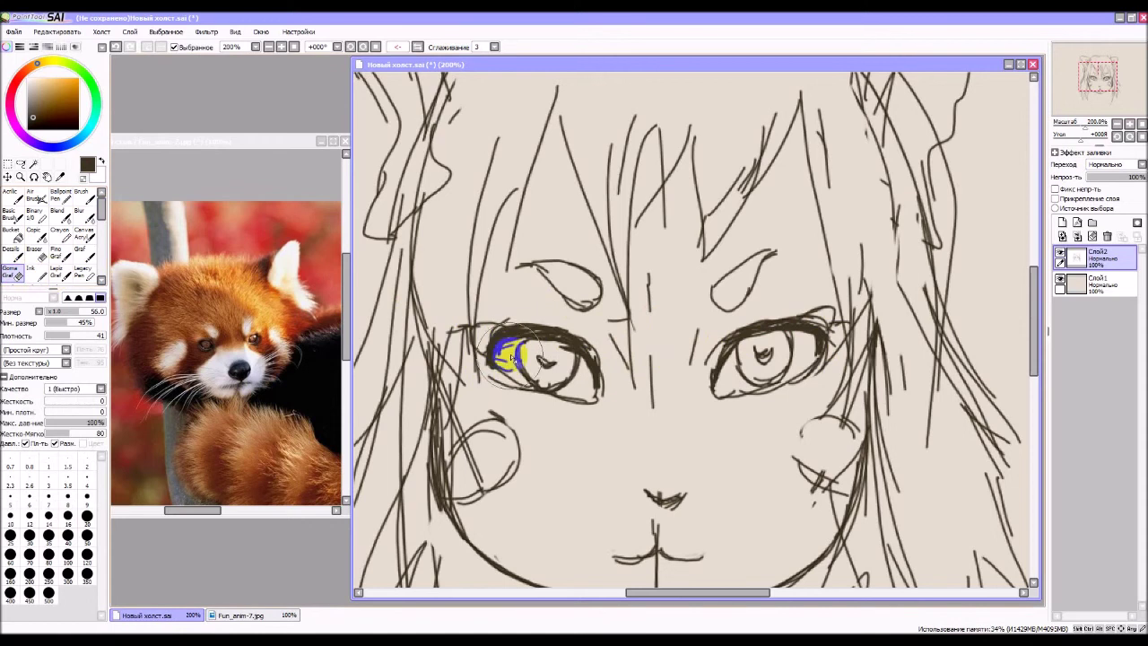
pyautogui.click(54, 252)
pyautogui.click(36, 250)
pyautogui.click(512, 364)
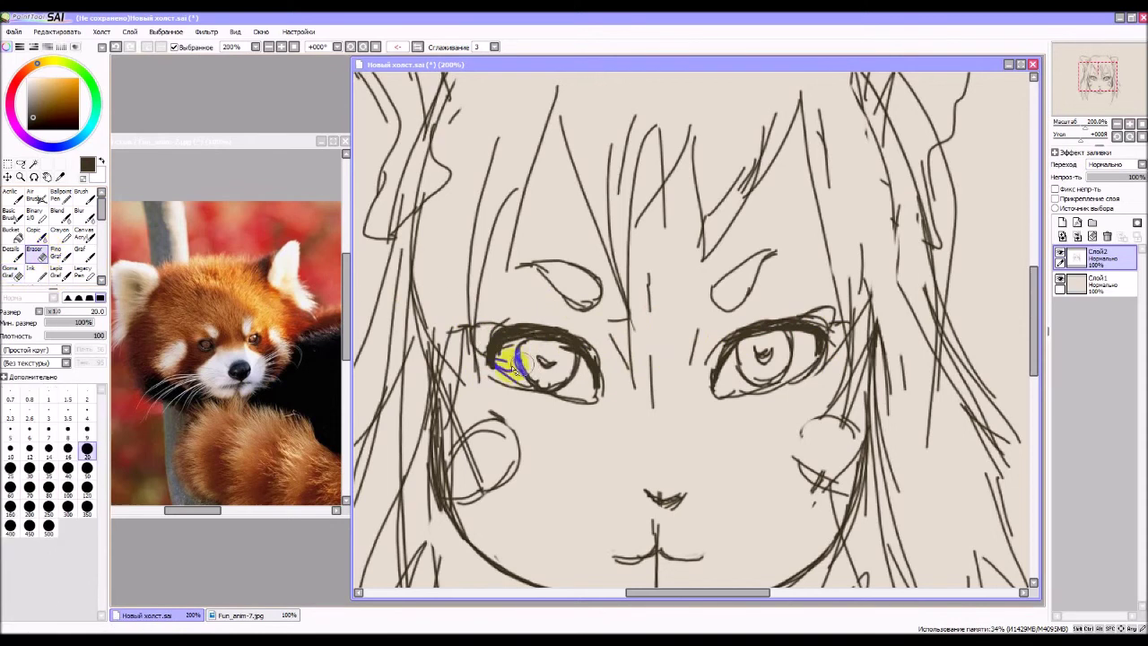
pyautogui.moveTo(525, 347); pyautogui.dragTo(557, 351)
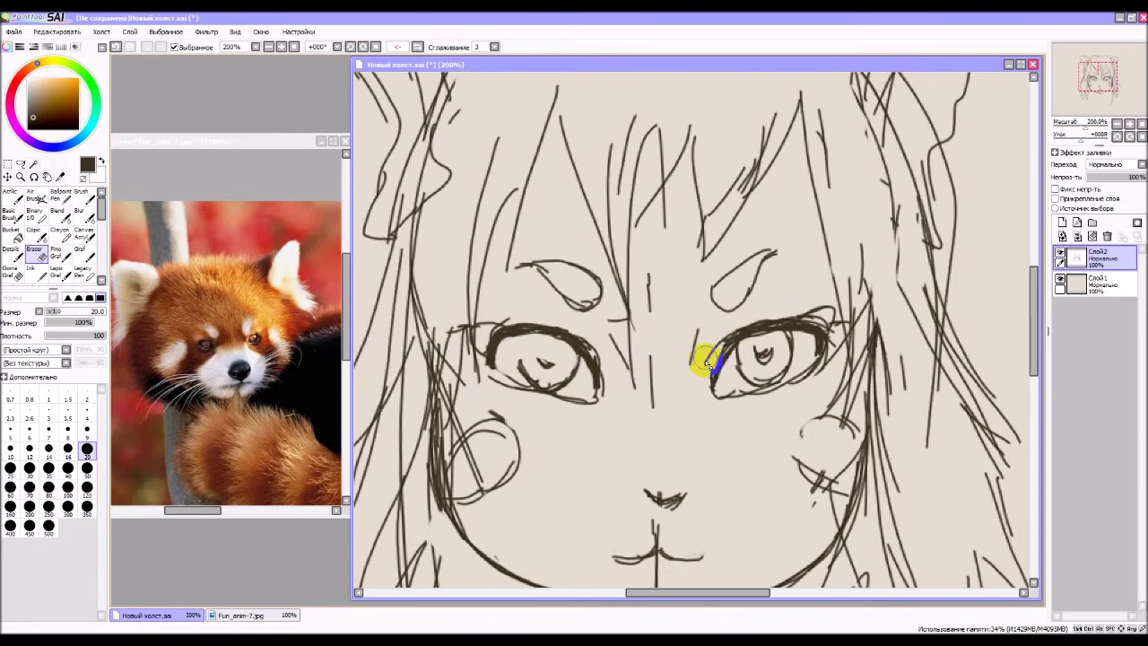
pyautogui.moveTo(705, 362)
pyautogui.mouseDown()
pyautogui.moveTo(730, 332)
pyautogui.moveTo(785, 319)
pyautogui.moveTo(819, 341)
pyautogui.moveTo(823, 364)
pyautogui.mouseUp()
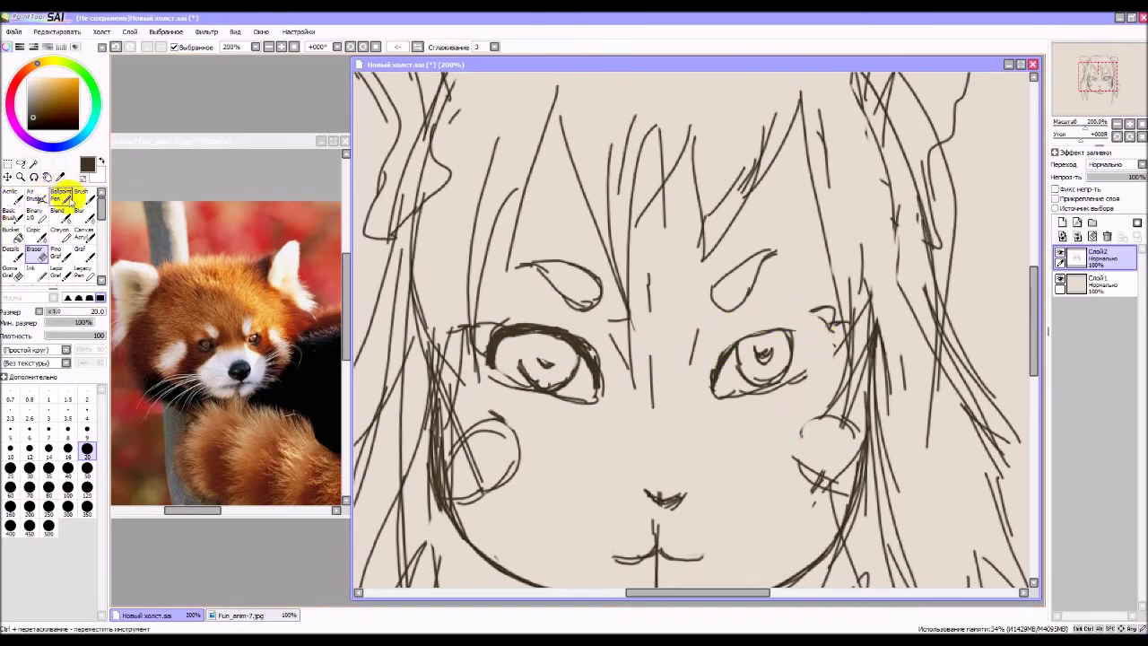
# Redraw the right eye's lids and outer corner and the left eye's iris and outer edge with the Ballpoint Pen.
pyautogui.click(64, 198)
pyautogui.moveTo(723, 359)
pyautogui.mouseDown()
pyautogui.moveTo(762, 343)
pyautogui.moveTo(732, 360)
pyautogui.moveTo(762, 349)
pyautogui.moveTo(509, 329)
pyautogui.moveTo(795, 333)
pyautogui.moveTo(833, 349)
pyautogui.moveTo(795, 334)
pyautogui.moveTo(819, 342)
pyautogui.moveTo(814, 332)
pyautogui.moveTo(818, 355)
pyautogui.moveTo(816, 329)
pyautogui.moveTo(830, 342)
pyautogui.moveTo(806, 377)
pyautogui.moveTo(724, 408)
pyautogui.moveTo(819, 366)
pyautogui.moveTo(811, 371)
pyautogui.moveTo(833, 335)
pyautogui.moveTo(822, 346)
pyautogui.moveTo(781, 336)
pyautogui.moveTo(734, 350)
pyautogui.mouseUp()
pyautogui.moveTo(538, 359)
pyautogui.mouseDown()
pyautogui.moveTo(514, 343)
pyautogui.moveTo(530, 340)
pyautogui.moveTo(526, 371)
pyautogui.moveTo(520, 360)
pyautogui.moveTo(537, 387)
pyautogui.mouseUp()
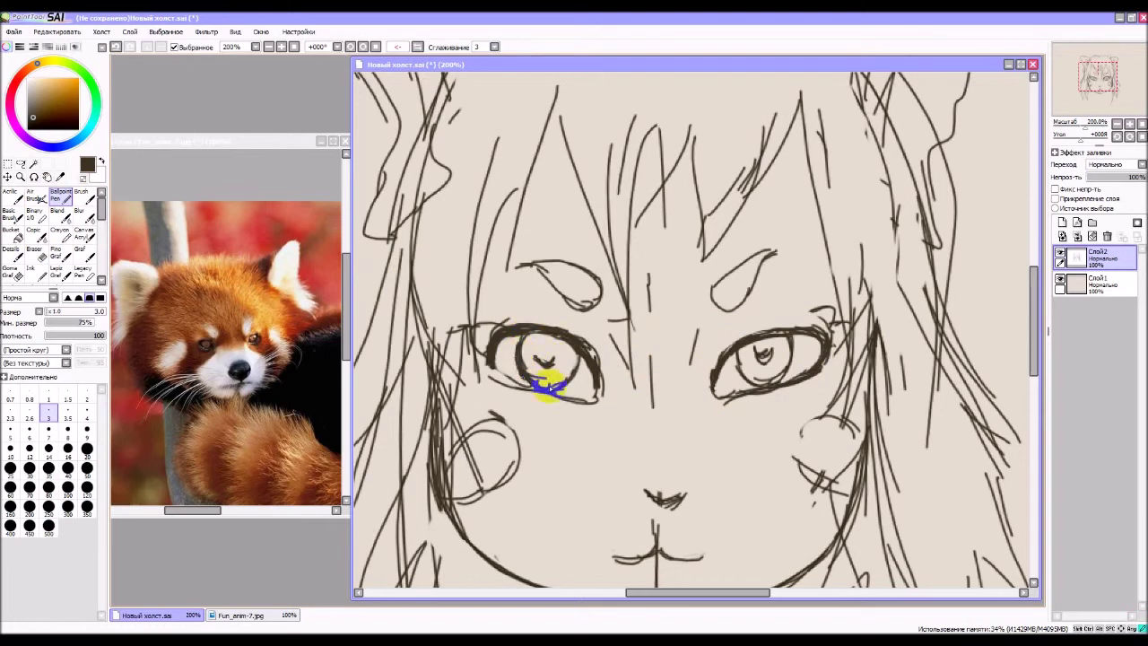
pyautogui.moveTo(787, 334); pyautogui.dragTo(815, 336)
pyautogui.moveTo(494, 338); pyautogui.dragTo(521, 383)
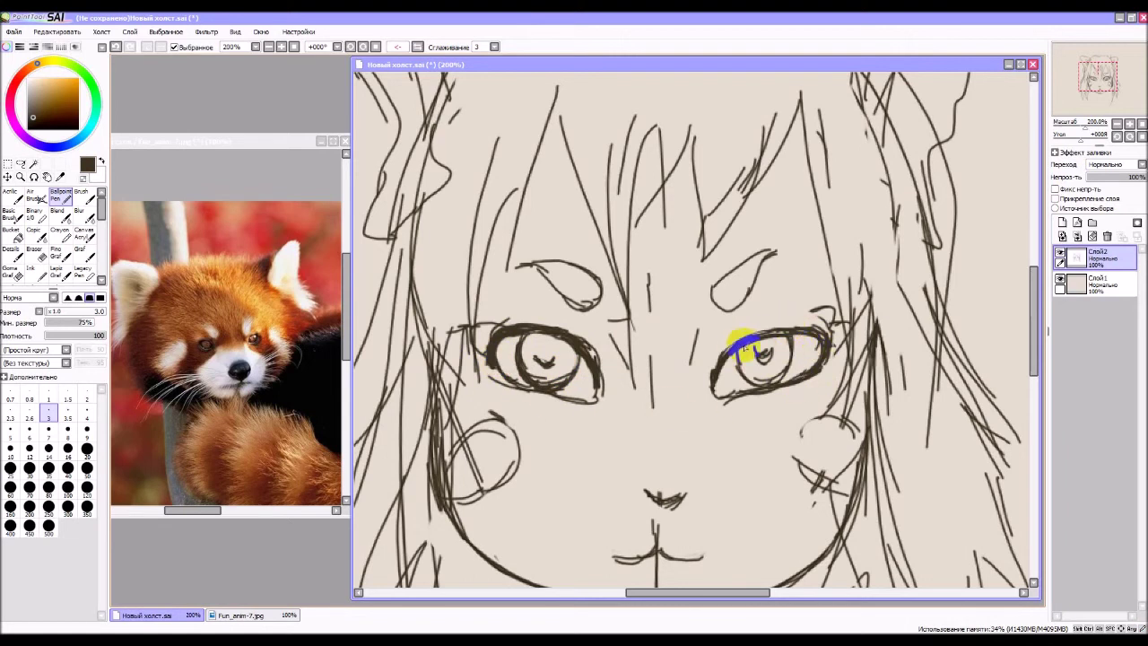
pyautogui.moveTo(731, 353); pyautogui.dragTo(765, 331)
pyautogui.moveTo(779, 331); pyautogui.dragTo(795, 327)
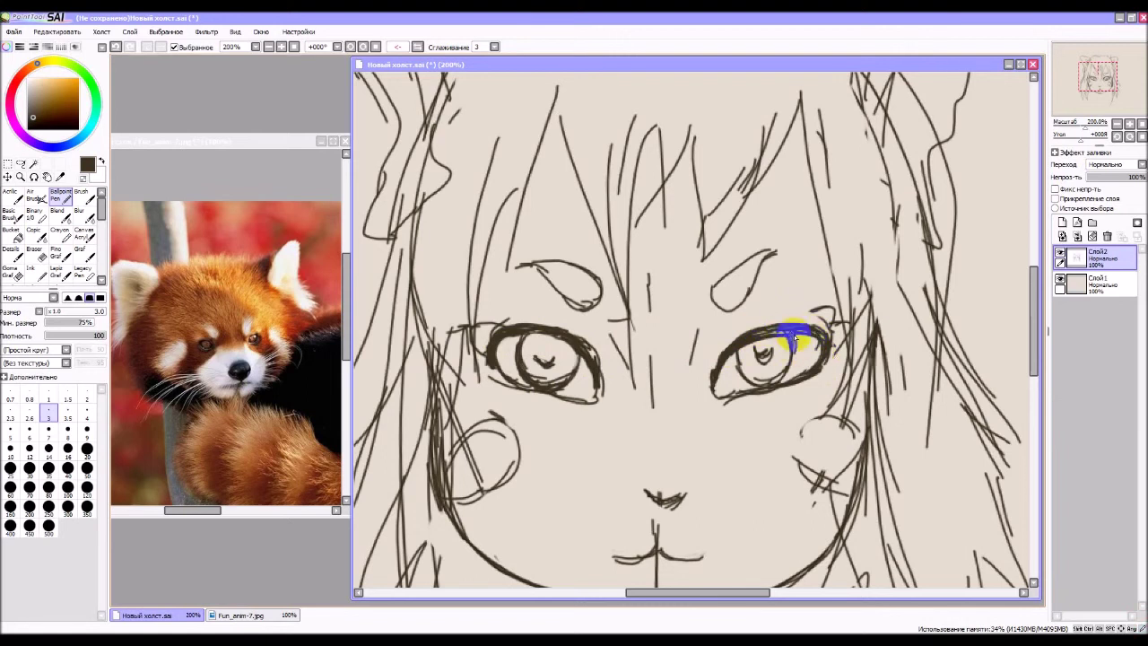
# Redraw the right eye's iris outline and darken the pupils of both eyes.
pyautogui.moveTo(795, 336); pyautogui.dragTo(789, 380)
pyautogui.moveTo(737, 351); pyautogui.dragTo(746, 383)
pyautogui.moveTo(769, 383); pyautogui.dragTo(773, 363)
pyautogui.moveTo(520, 345)
pyautogui.mouseDown()
pyautogui.moveTo(530, 363)
pyautogui.moveTo(542, 357)
pyautogui.mouseUp()
pyautogui.moveTo(542, 355); pyautogui.dragTo(551, 361)
pyautogui.moveTo(785, 352); pyautogui.dragTo(810, 378)
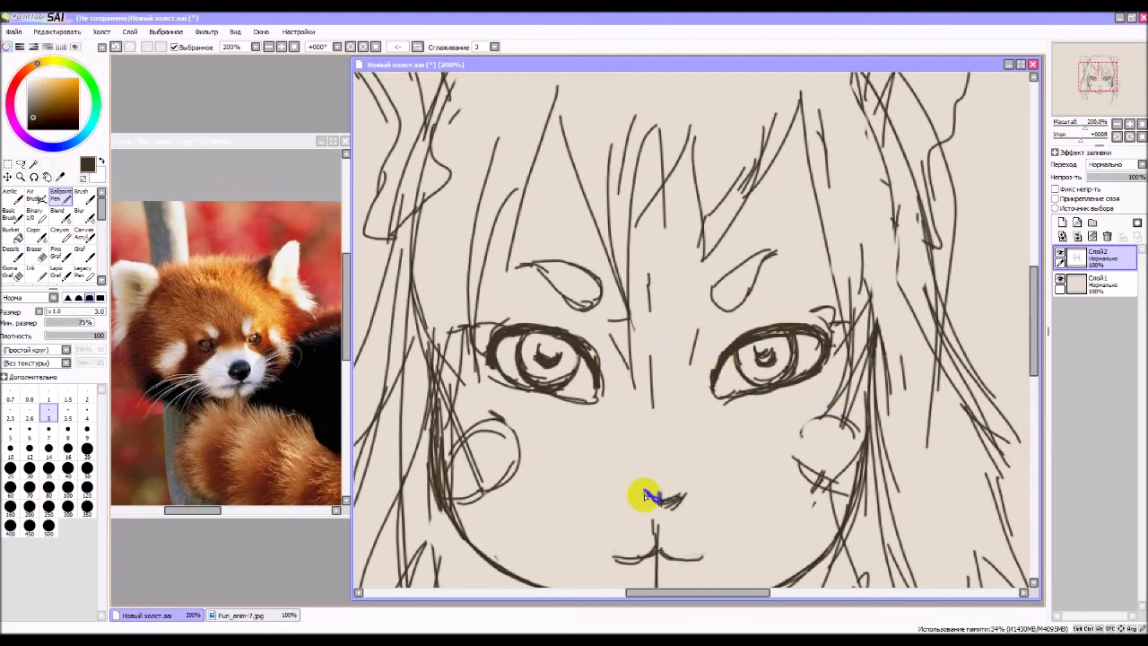
# Redraw the nose as a bold shallow V and erase the excess strokes and guide line beneath it.
pyautogui.moveTo(640, 492)
pyautogui.mouseDown()
pyautogui.moveTo(656, 499)
pyautogui.moveTo(679, 487)
pyautogui.moveTo(671, 494)
pyautogui.mouseUp()
pyautogui.click(36, 252)
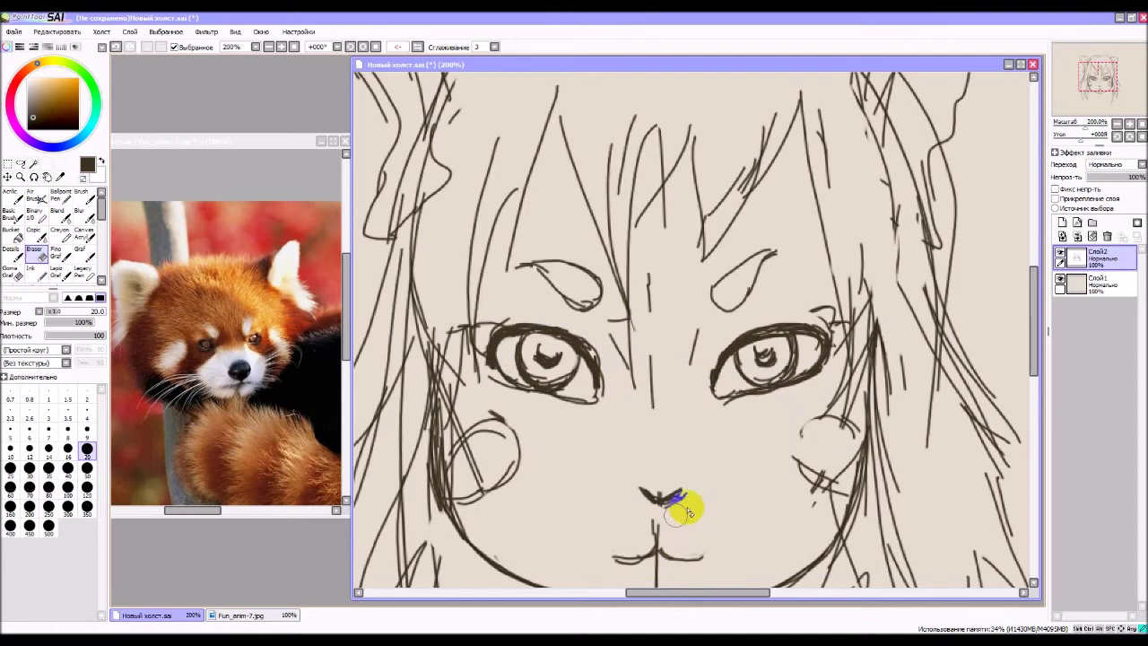
pyautogui.moveTo(675, 519); pyautogui.dragTo(663, 482)
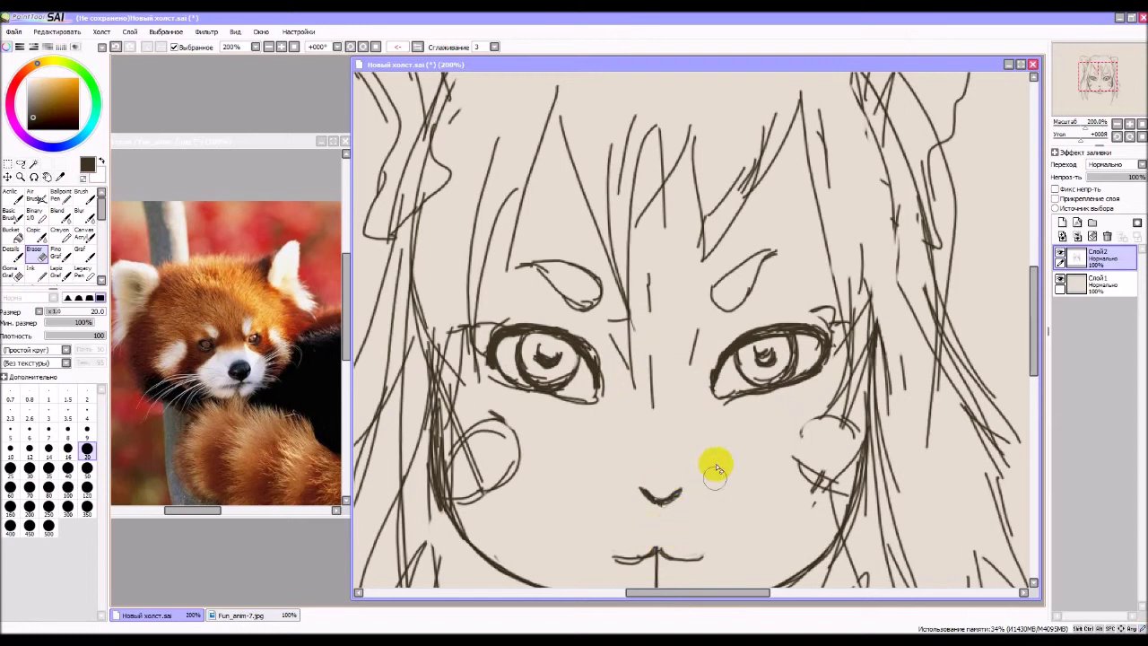
# Erase the centre guide line between the mouth and the chin and tidy the chin outline.
pyautogui.scroll(-2, 708, 418)
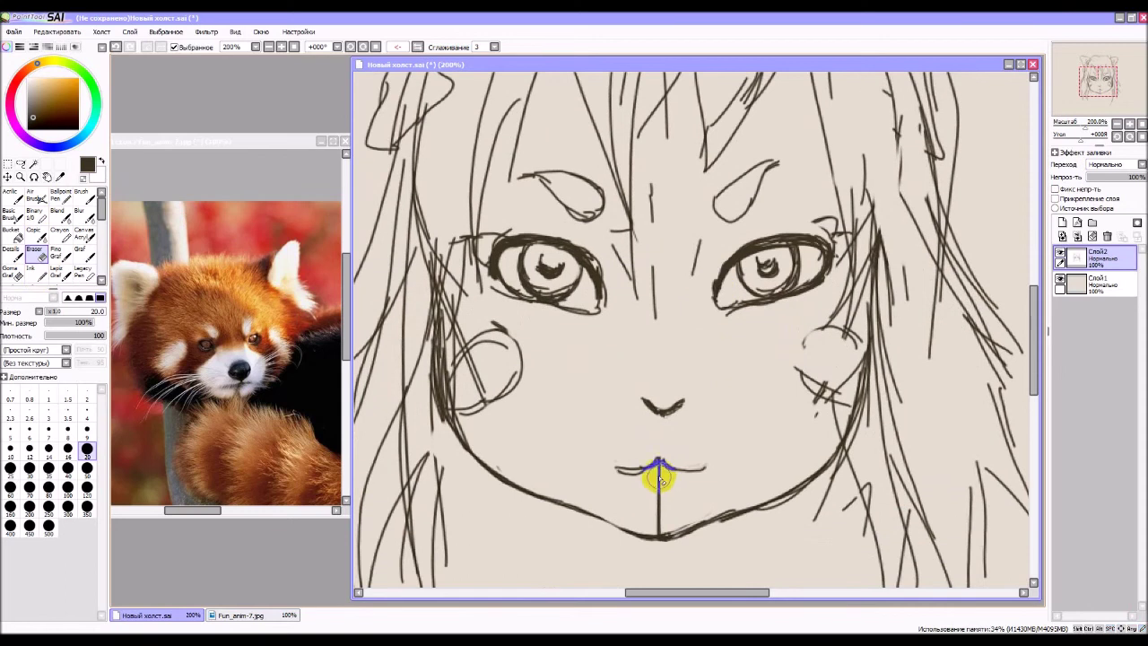
pyautogui.moveTo(660, 480); pyautogui.dragTo(661, 519)
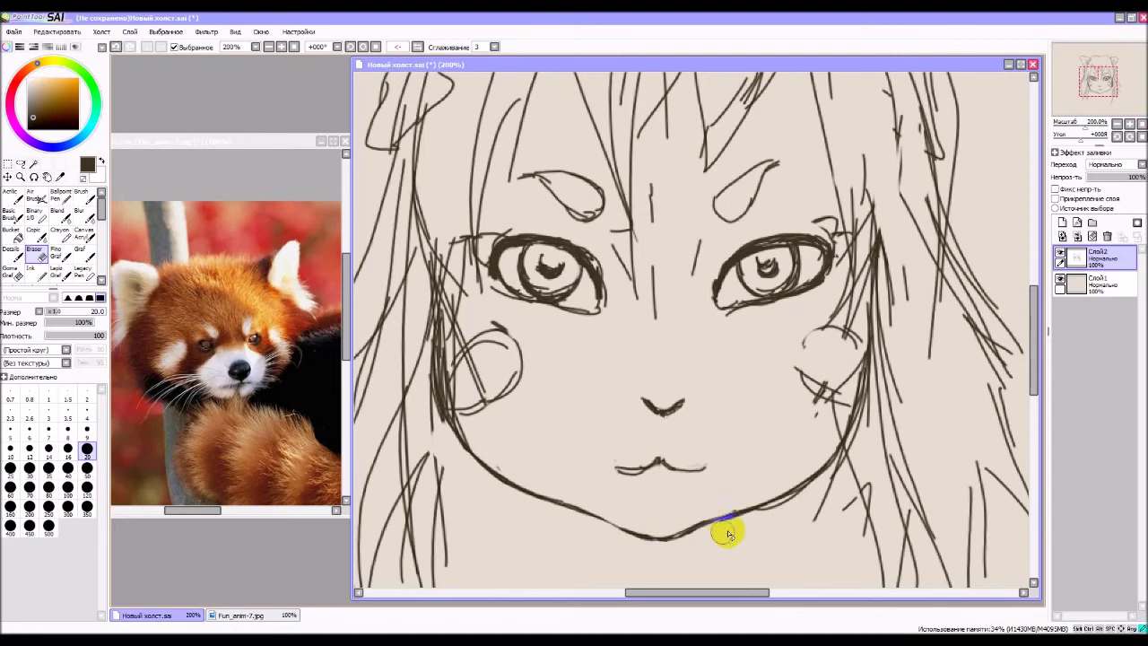
pyautogui.click(516, 233)
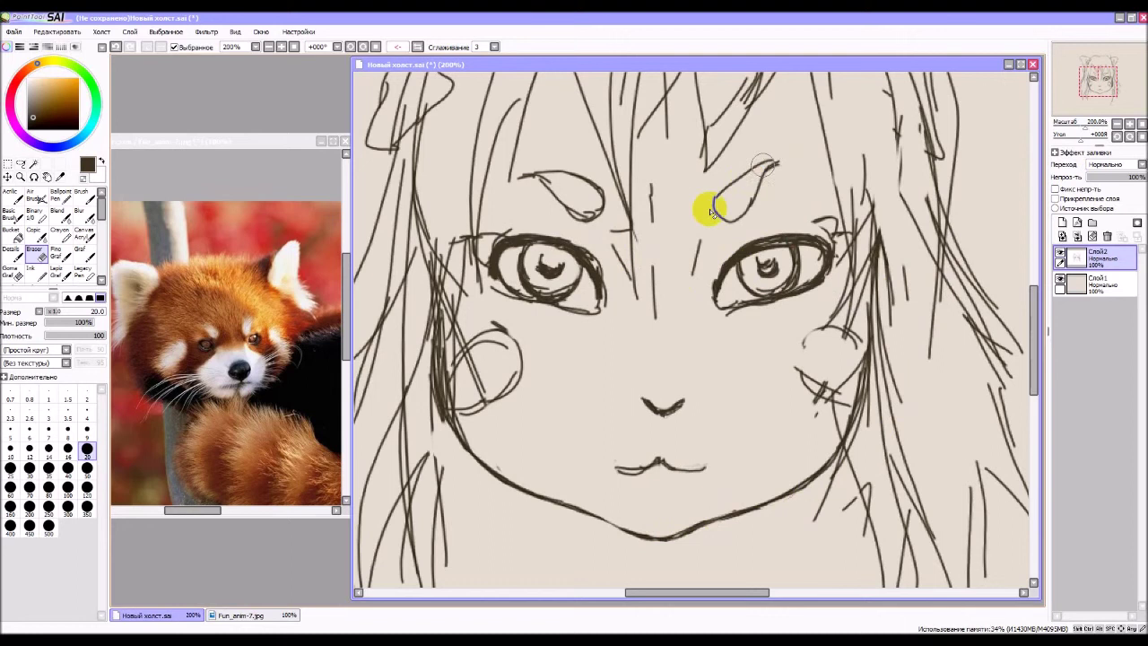
# Erase the centre guide line between the brows and eyes and trim the tip of the middle fringe strand.
pyautogui.moveTo(657, 172); pyautogui.dragTo(659, 330)
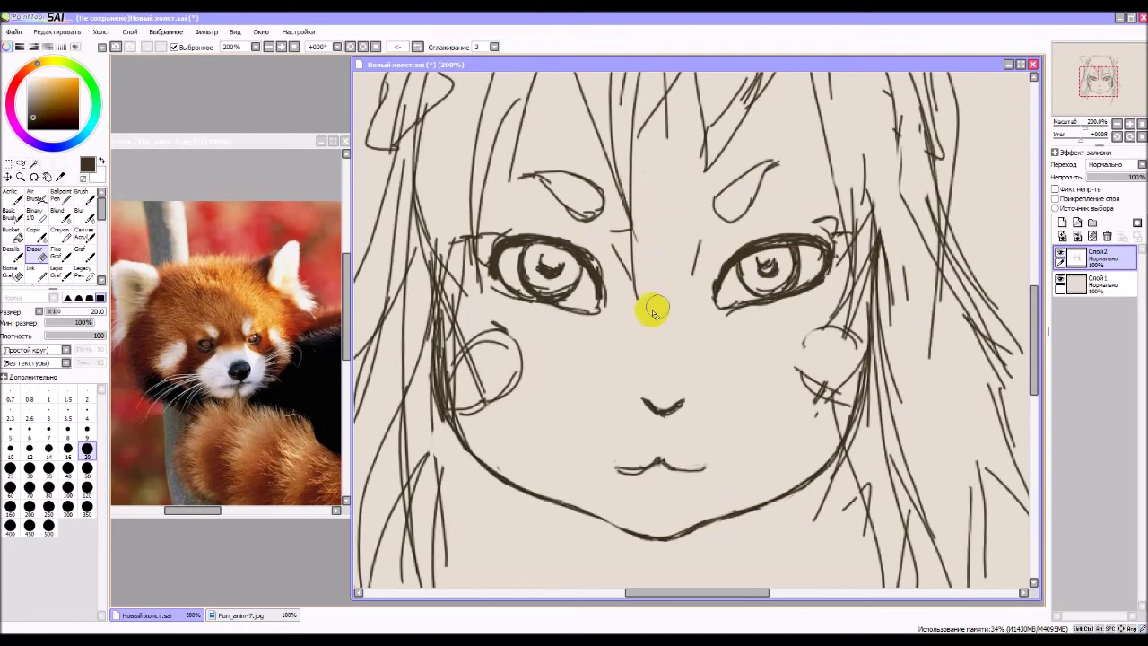
pyautogui.moveTo(631, 267); pyautogui.dragTo(649, 321)
pyautogui.moveTo(631, 228); pyautogui.dragTo(628, 249)
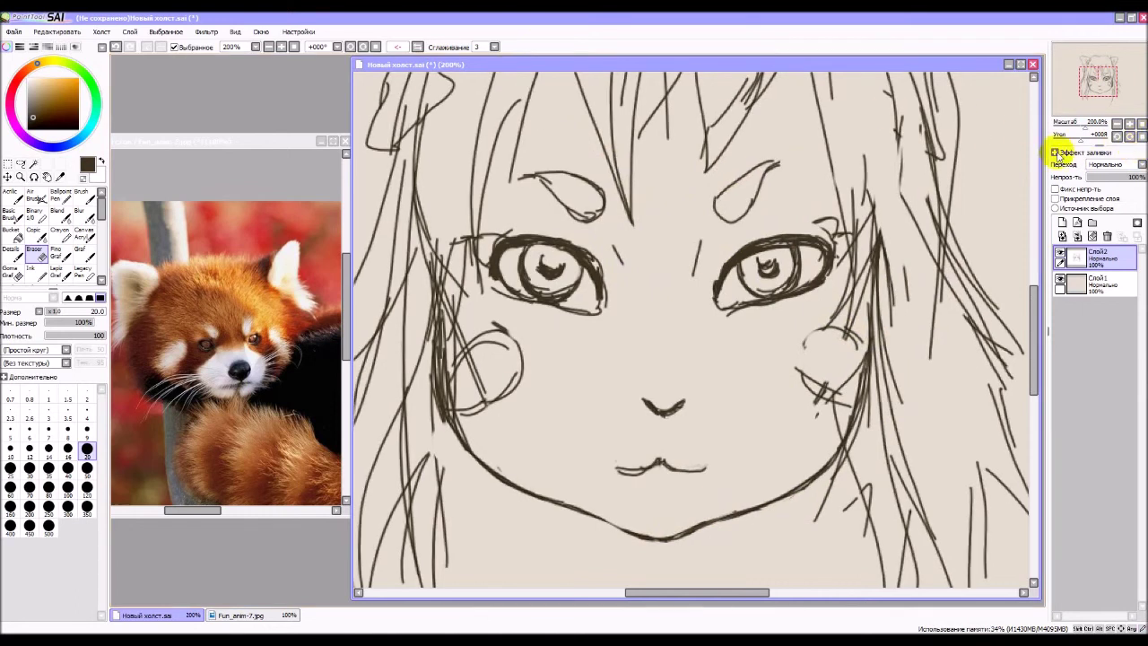
# Erase the dense inner hair strands running beside the face from the ears down to the cheeks.
pyautogui.click(295, 49)
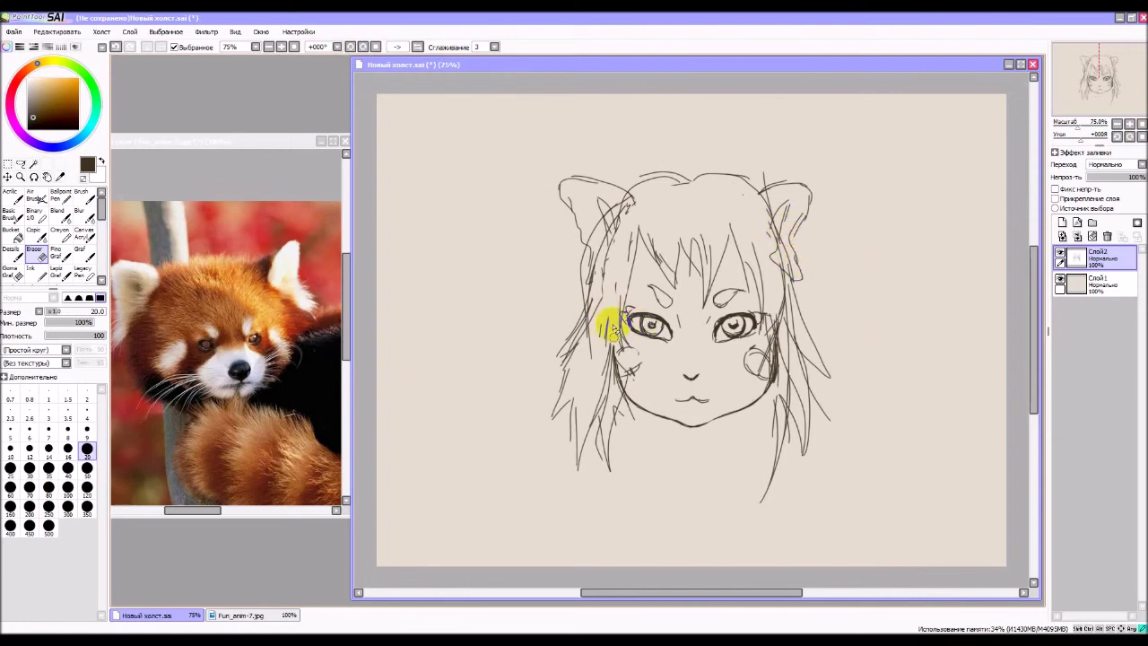
pyautogui.moveTo(613, 327)
pyautogui.mouseDown()
pyautogui.moveTo(613, 274)
pyautogui.moveTo(601, 290)
pyautogui.moveTo(620, 228)
pyautogui.mouseUp()
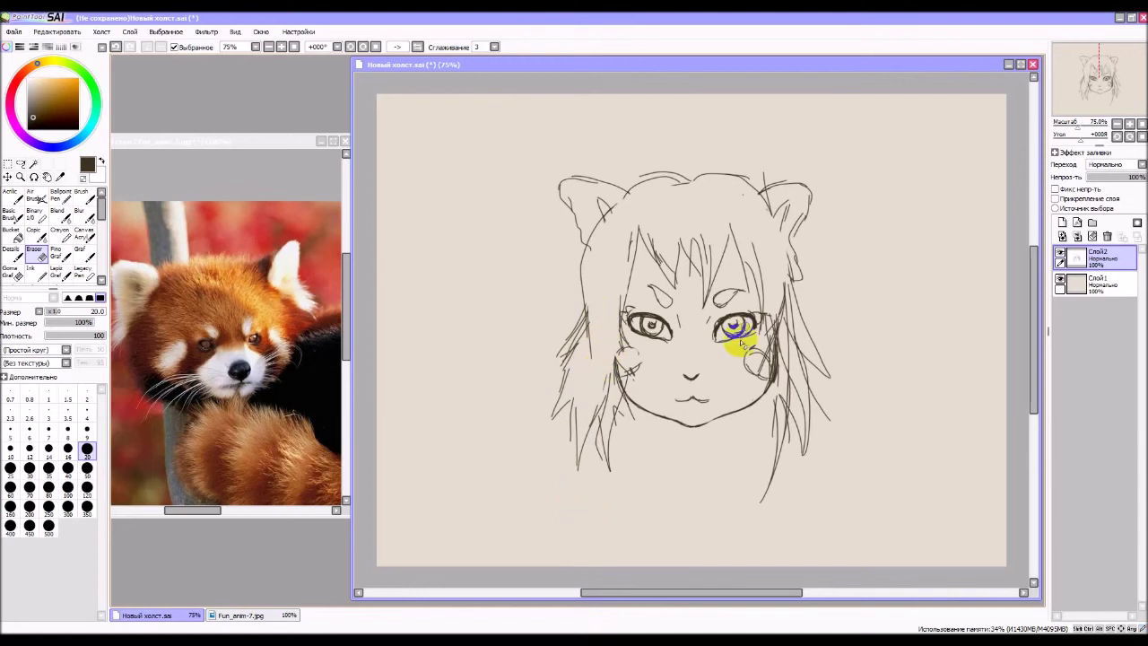
pyautogui.moveTo(622, 338); pyautogui.dragTo(613, 307)
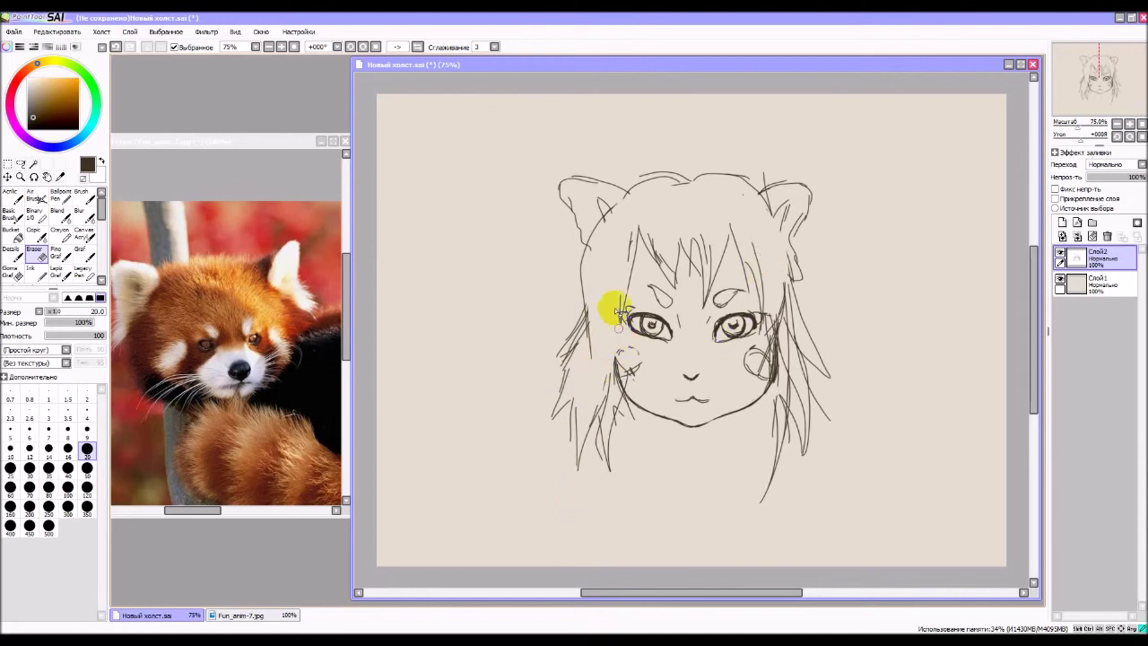
pyautogui.moveTo(602, 366); pyautogui.dragTo(586, 314)
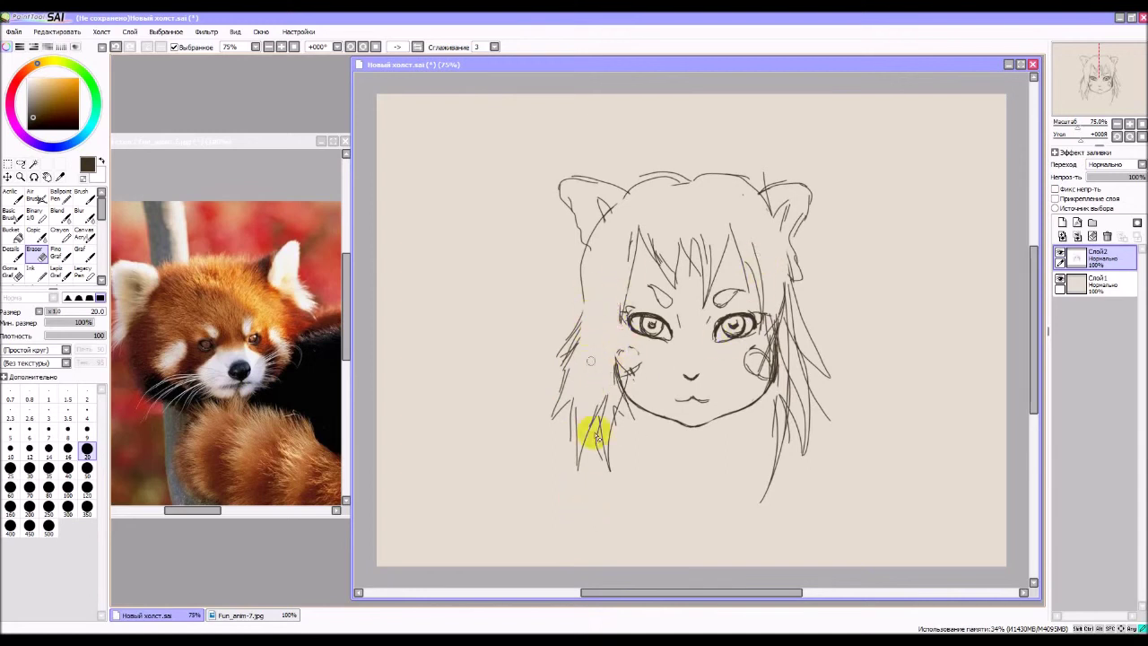
pyautogui.moveTo(786, 311)
pyautogui.mouseDown()
pyautogui.moveTo(783, 302)
pyautogui.moveTo(781, 379)
pyautogui.moveTo(777, 332)
pyautogui.mouseUp()
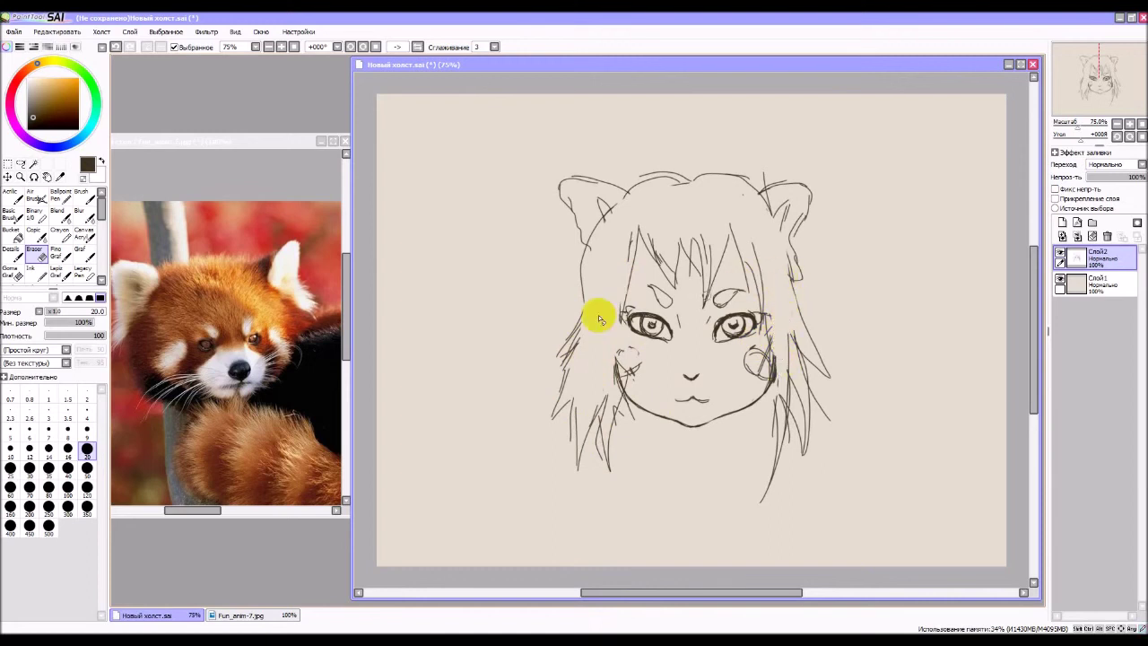
# Redraw the side hair strands framing the face with the Ballpoint Pen and restore the broken cheek circle outline.
pyautogui.click(61, 196)
pyautogui.moveTo(625, 296); pyautogui.dragTo(626, 406)
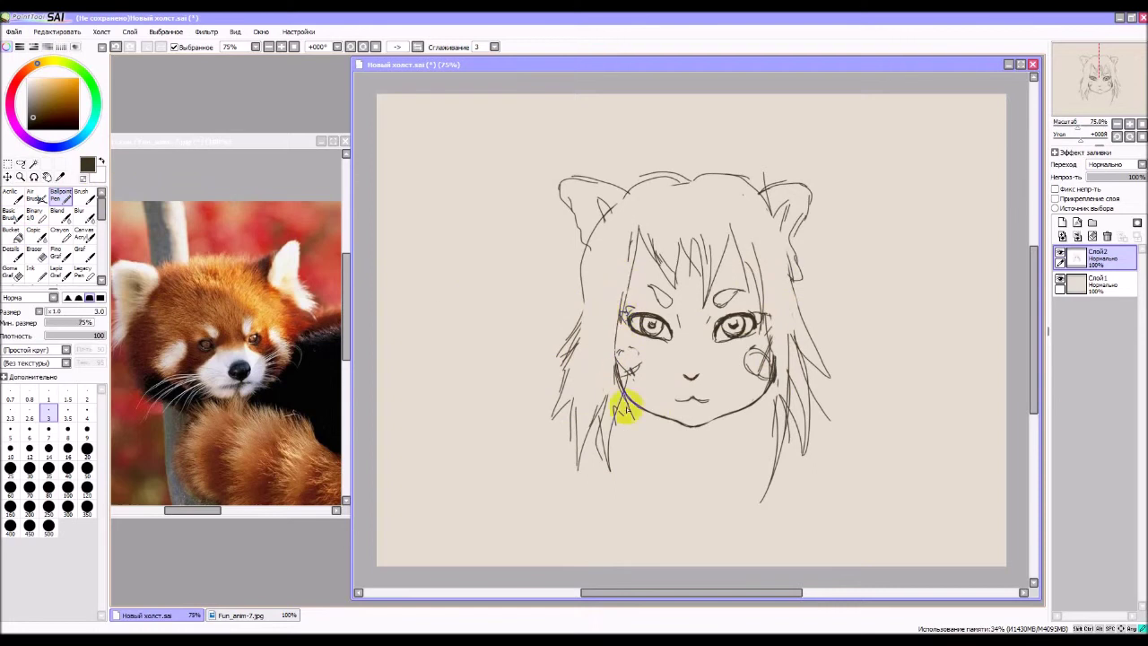
pyautogui.moveTo(610, 298); pyautogui.dragTo(633, 407)
pyautogui.moveTo(594, 323); pyautogui.dragTo(630, 437)
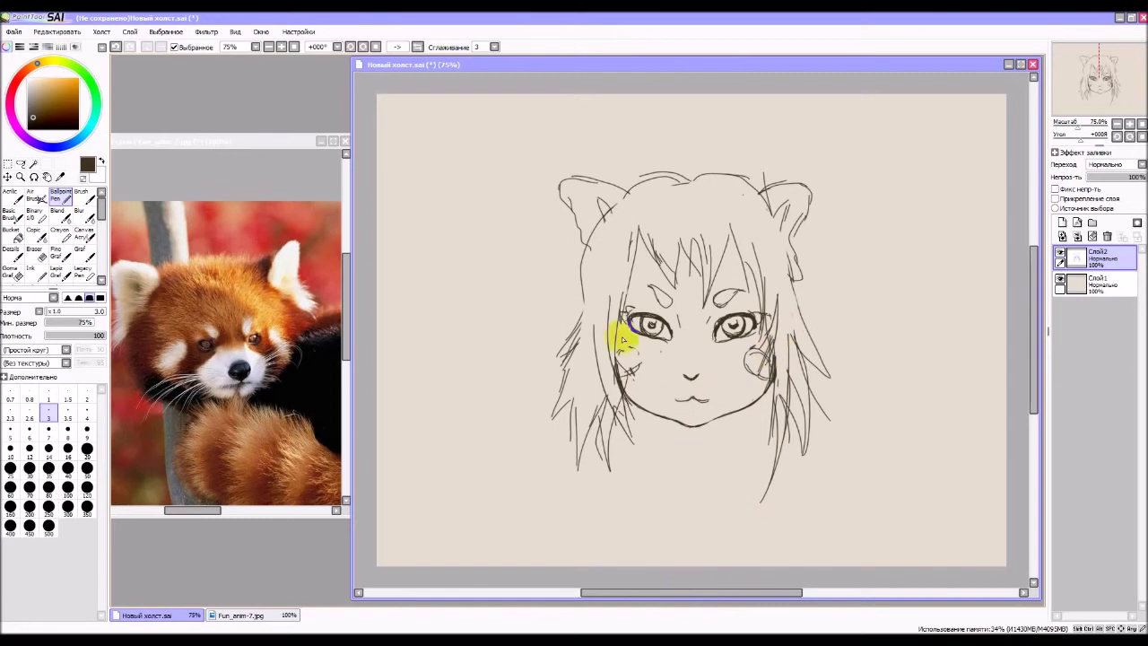
pyautogui.moveTo(769, 358)
pyautogui.mouseDown()
pyautogui.moveTo(769, 377)
pyautogui.moveTo(743, 389)
pyautogui.mouseUp()
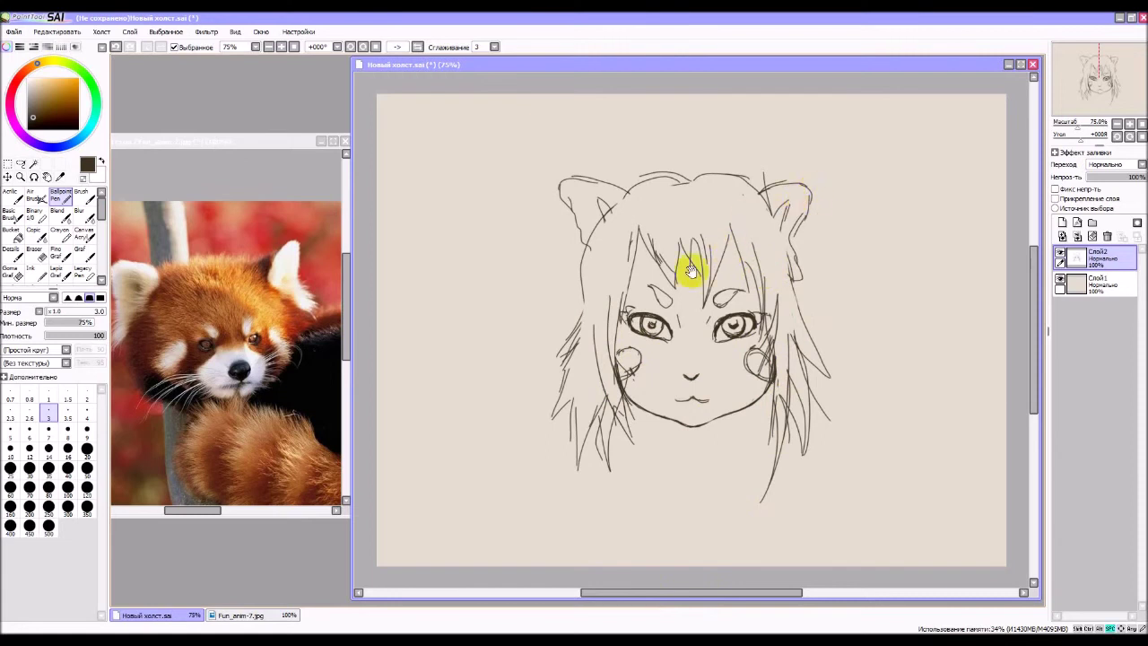
# Erase the jagged fringe strands from the forehead.
pyautogui.moveTo(701, 254)
pyautogui.mouseDown()
pyautogui.moveTo(639, 287)
pyautogui.moveTo(626, 256)
pyautogui.moveTo(617, 274)
pyautogui.moveTo(626, 263)
pyautogui.moveTo(649, 283)
pyautogui.moveTo(640, 272)
pyautogui.moveTo(618, 306)
pyautogui.mouseUp()
pyautogui.click(39, 255)
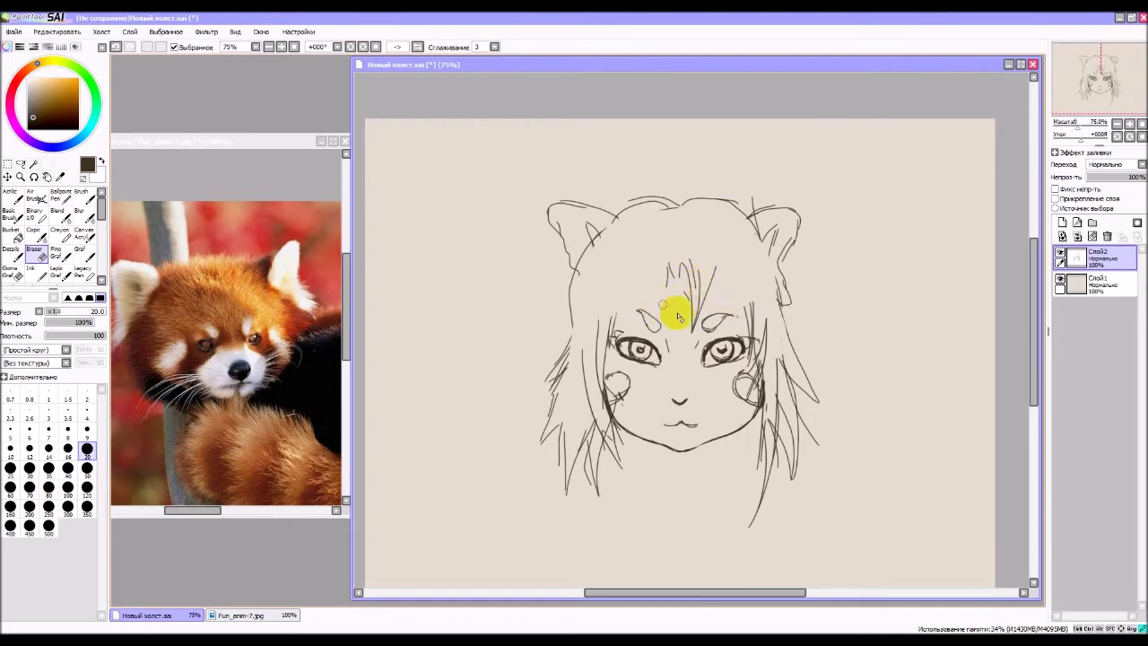
pyautogui.moveTo(693, 328)
pyautogui.mouseDown()
pyautogui.moveTo(714, 266)
pyautogui.moveTo(693, 320)
pyautogui.moveTo(699, 273)
pyautogui.moveTo(688, 308)
pyautogui.moveTo(683, 277)
pyautogui.mouseUp()
# Try a straight-cut fringe above the brows, with a few vertical strand lines and side locks at the temples.
pyautogui.click(61, 196)
pyautogui.moveTo(613, 299); pyautogui.dragTo(749, 293)
pyautogui.moveTo(632, 264); pyautogui.dragTo(634, 296)
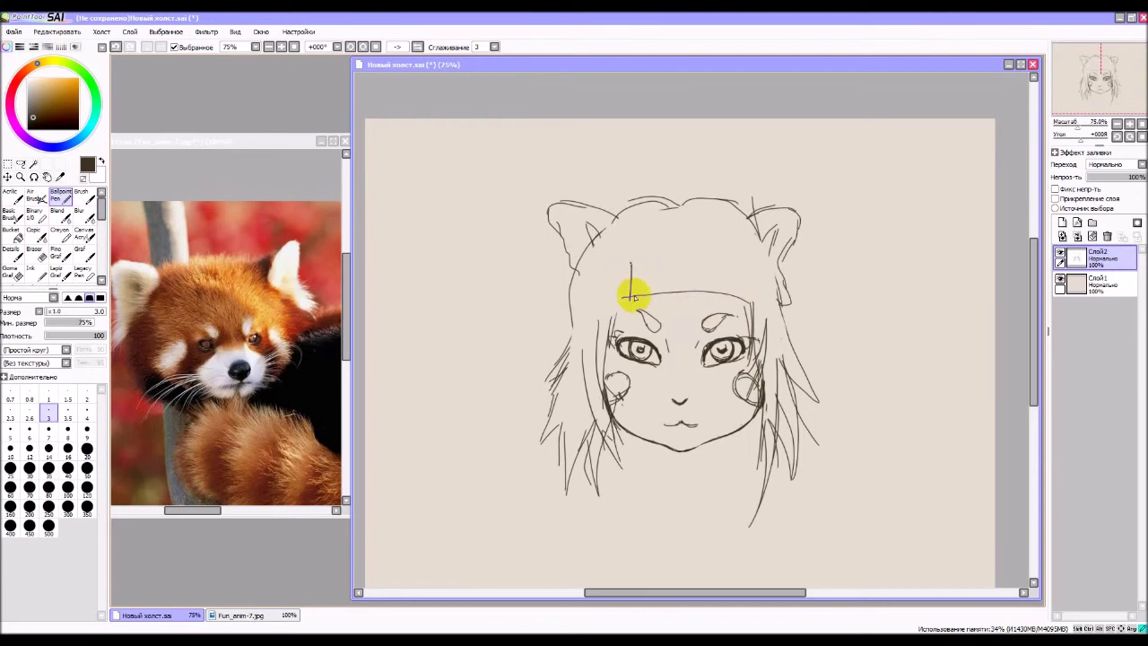
pyautogui.moveTo(734, 269)
pyautogui.mouseDown()
pyautogui.moveTo(741, 313)
pyautogui.moveTo(745, 297)
pyautogui.moveTo(762, 317)
pyautogui.moveTo(735, 272)
pyautogui.moveTo(751, 340)
pyautogui.mouseUp()
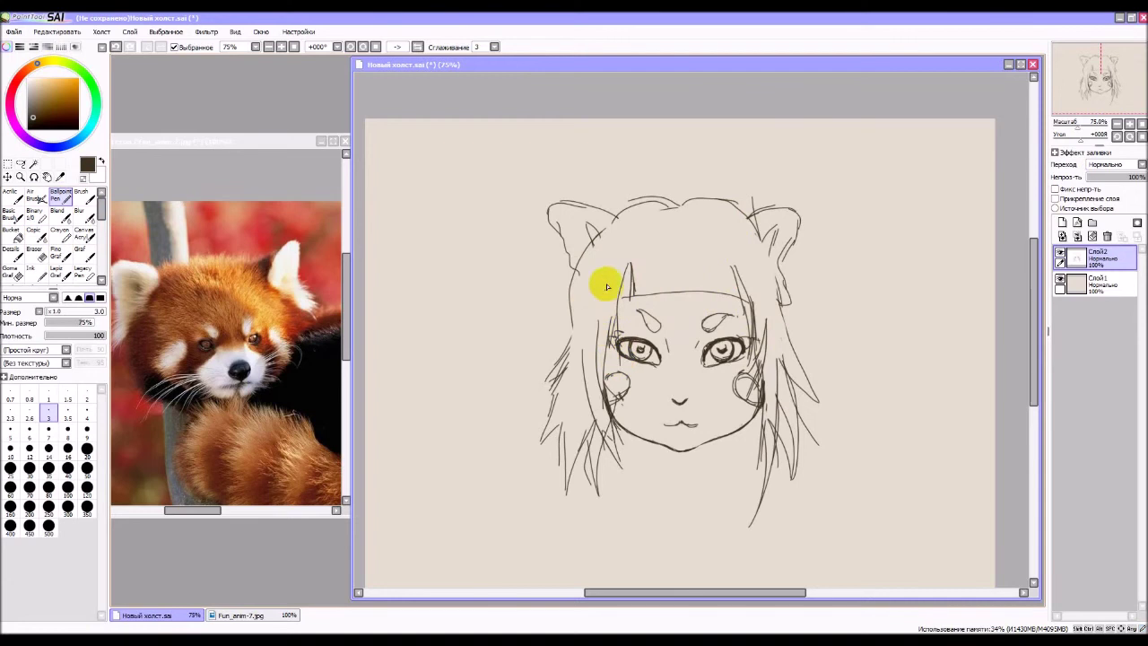
pyautogui.moveTo(628, 341); pyautogui.dragTo(613, 357)
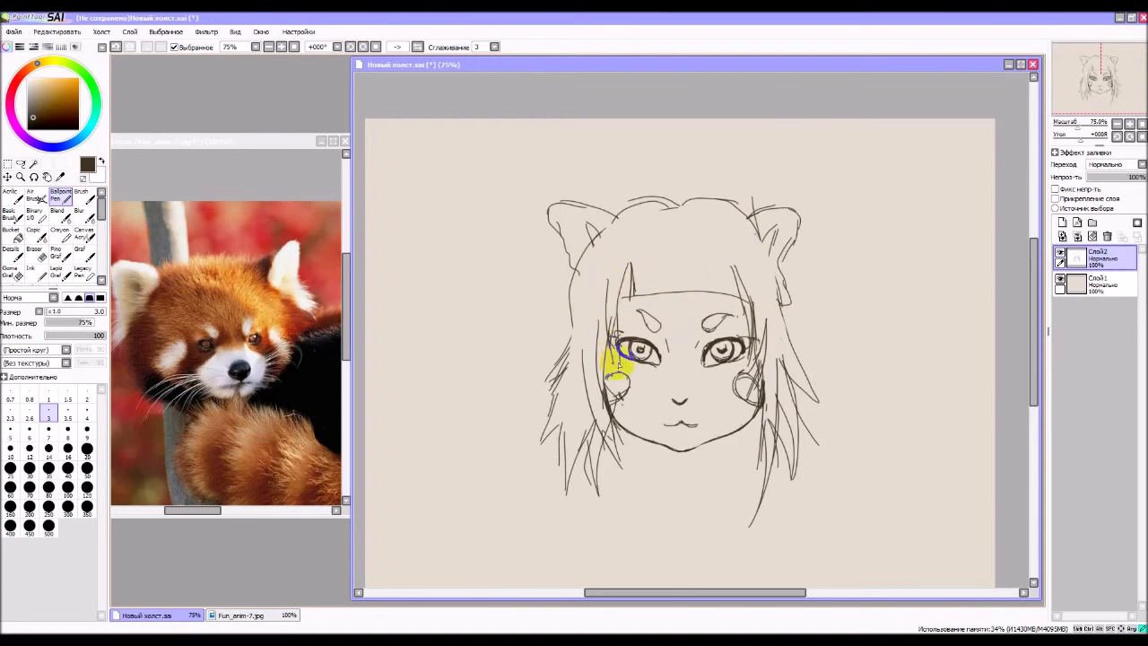
pyautogui.hotkey('ctrl', 'z')
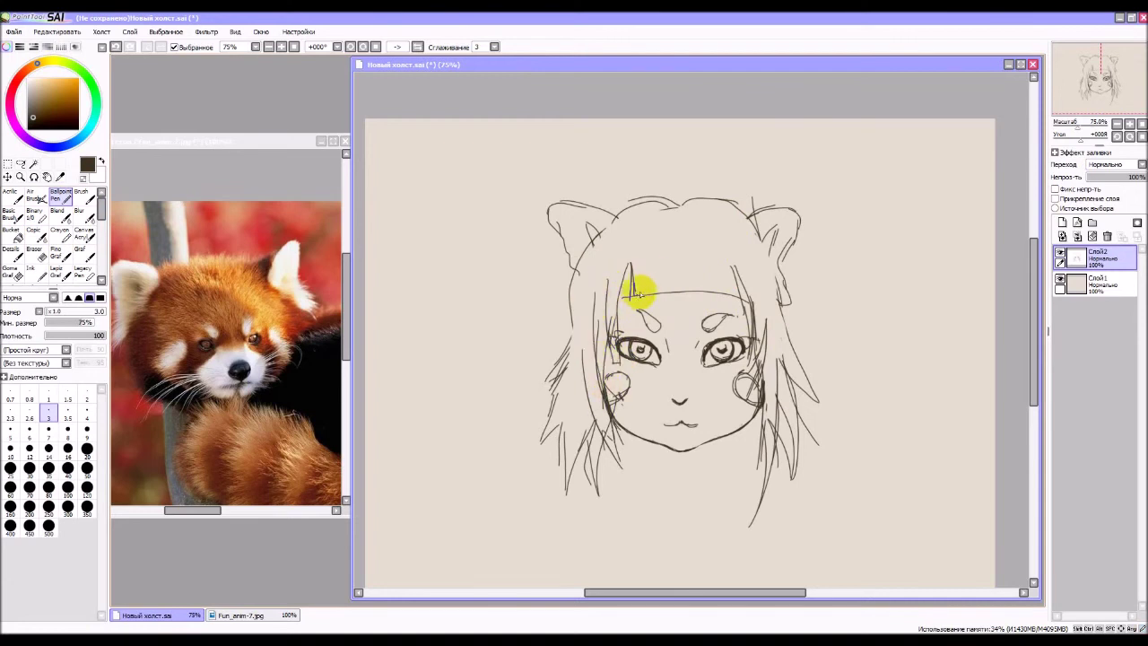
pyautogui.moveTo(636, 236); pyautogui.dragTo(629, 265)
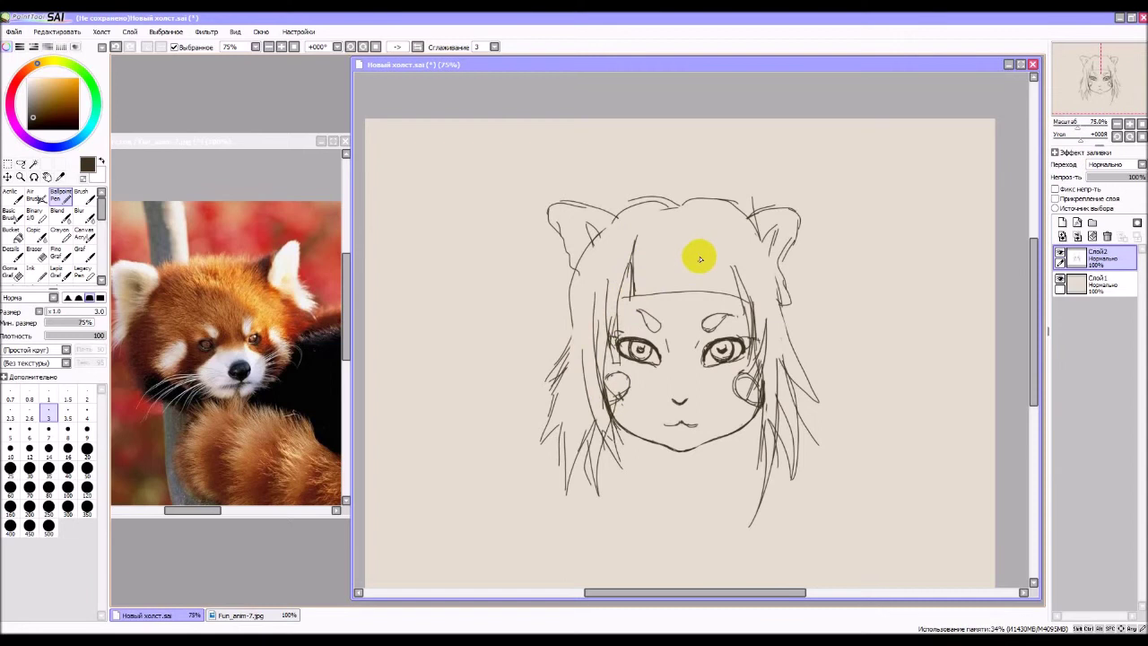
pyautogui.moveTo(696, 239); pyautogui.dragTo(705, 292)
pyautogui.moveTo(704, 238); pyautogui.dragTo(714, 289)
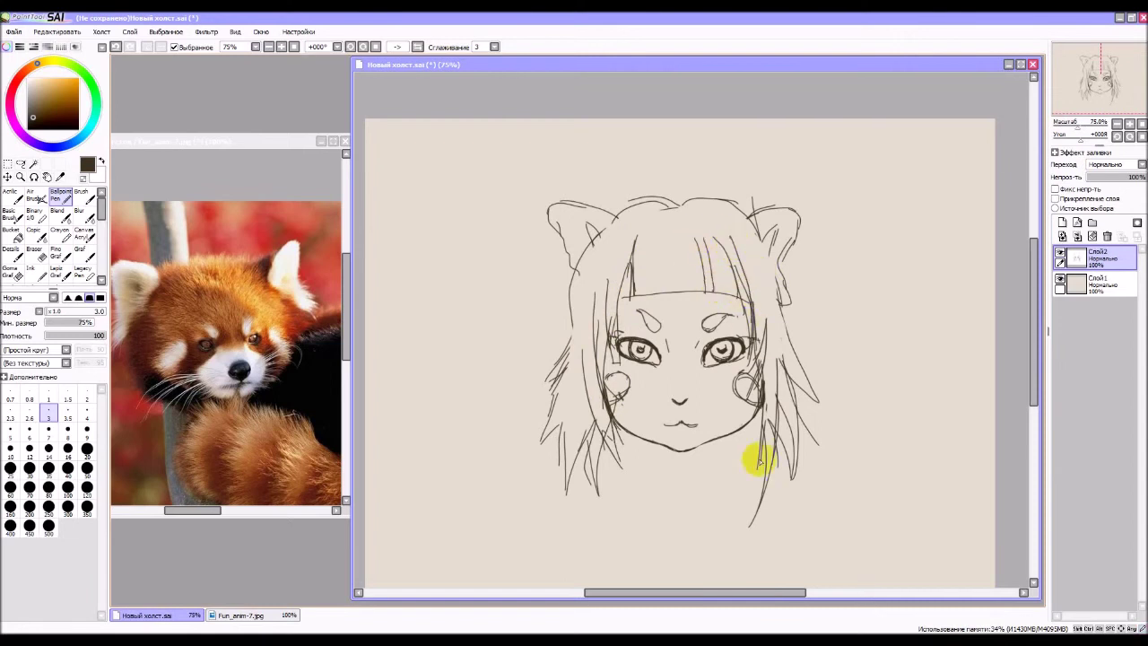
# Erase the straight-cut fringe and the stray strands at both temples, leaving the forehead clear.
pyautogui.click(37, 257)
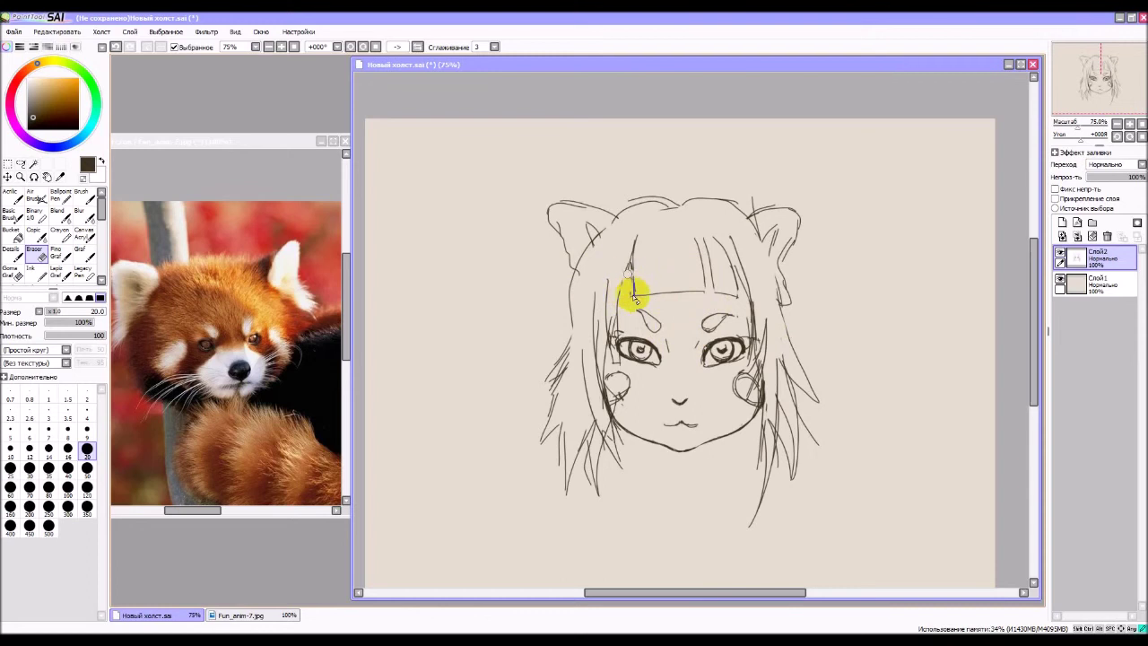
pyautogui.moveTo(632, 293)
pyautogui.mouseDown()
pyautogui.moveTo(657, 293)
pyautogui.moveTo(636, 297)
pyautogui.moveTo(640, 240)
pyautogui.moveTo(669, 298)
pyautogui.moveTo(715, 284)
pyautogui.moveTo(707, 260)
pyautogui.moveTo(703, 278)
pyautogui.moveTo(728, 291)
pyautogui.moveTo(728, 250)
pyautogui.moveTo(740, 299)
pyautogui.moveTo(733, 277)
pyautogui.moveTo(715, 287)
pyautogui.moveTo(707, 255)
pyautogui.moveTo(720, 237)
pyautogui.moveTo(749, 309)
pyautogui.moveTo(713, 309)
pyautogui.mouseUp()
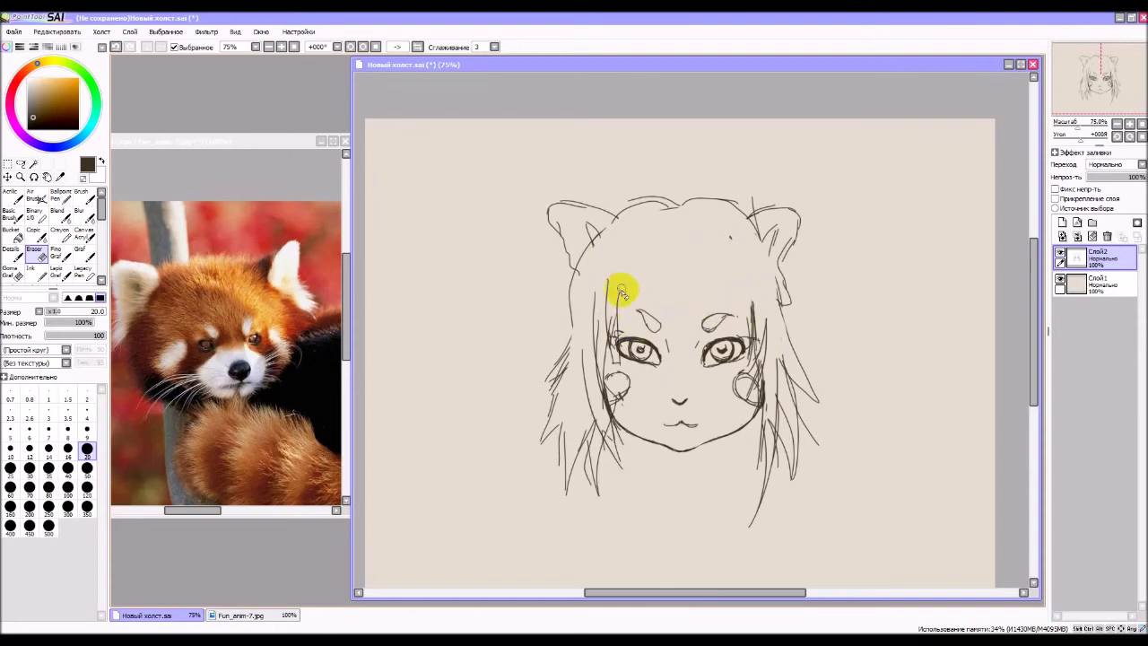
pyautogui.moveTo(604, 332); pyautogui.dragTo(619, 284)
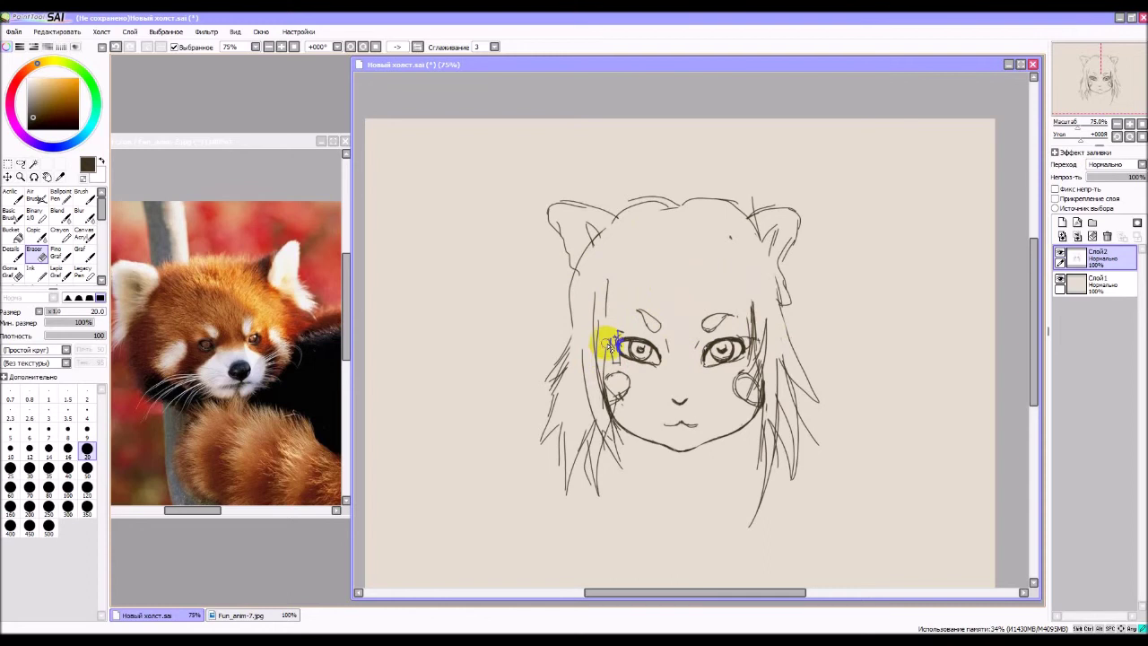
pyautogui.moveTo(621, 361)
pyautogui.mouseDown()
pyautogui.moveTo(609, 301)
pyautogui.moveTo(606, 314)
pyautogui.mouseUp()
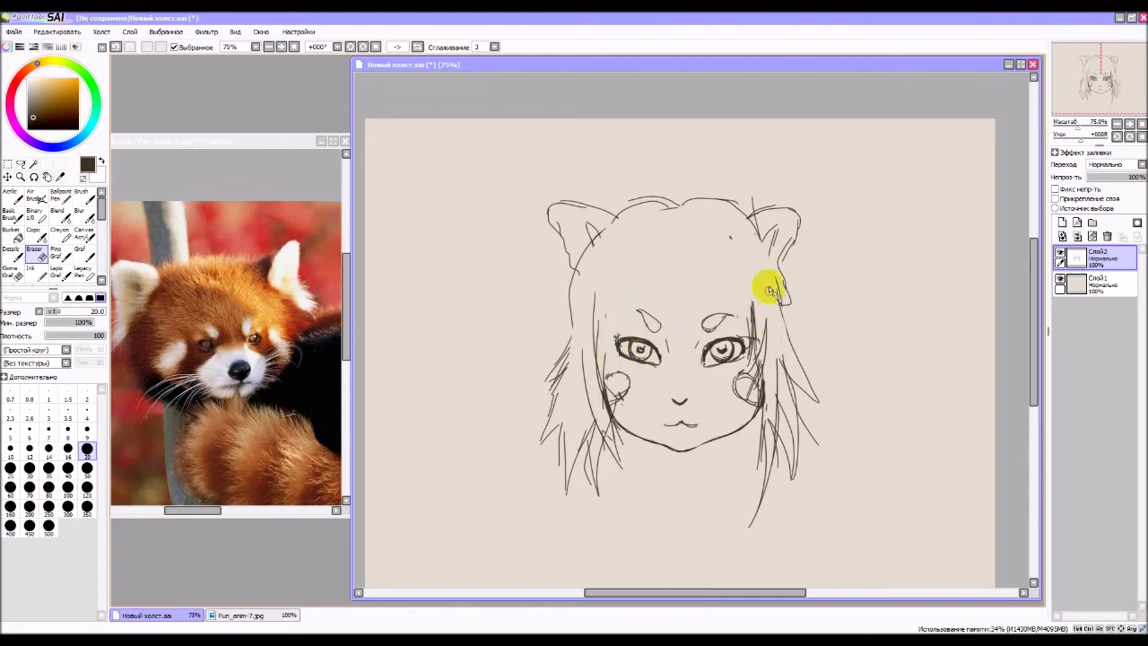
pyautogui.moveTo(769, 289)
pyautogui.mouseDown()
pyautogui.moveTo(781, 361)
pyautogui.moveTo(768, 329)
pyautogui.moveTo(758, 355)
pyautogui.moveTo(763, 322)
pyautogui.moveTo(753, 353)
pyautogui.moveTo(754, 301)
pyautogui.moveTo(765, 323)
pyautogui.moveTo(756, 362)
pyautogui.moveTo(744, 290)
pyautogui.mouseUp()
pyautogui.click(731, 239)
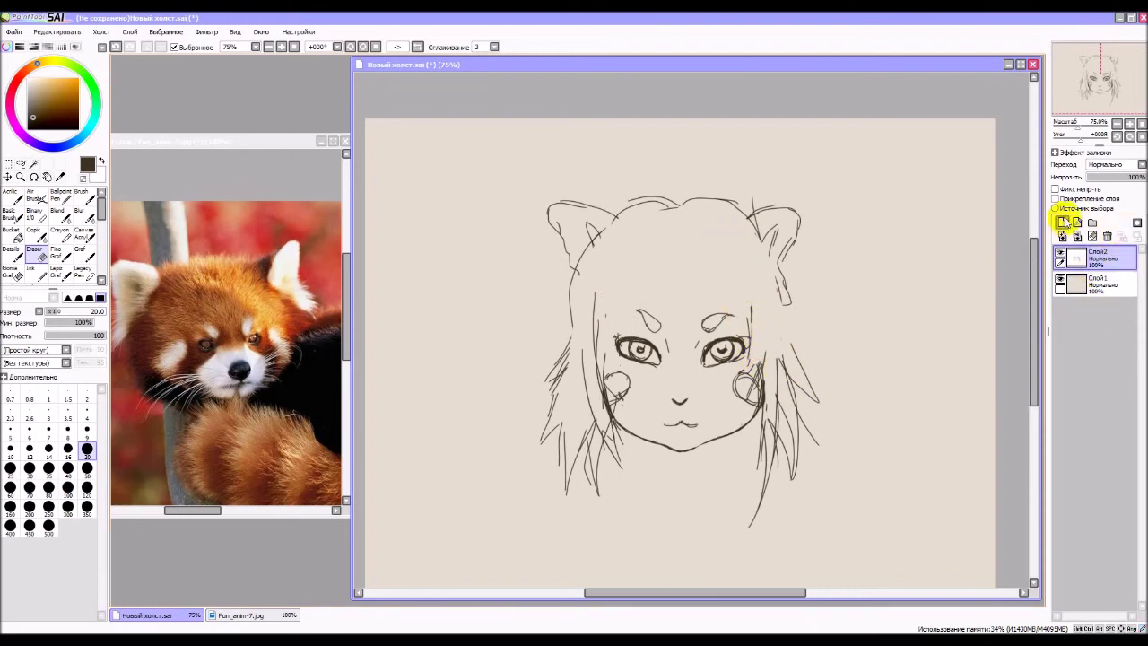
# Add a new layer and draw a fringe of pointed strands across the forehead with matching side locks.
pyautogui.click(1062, 224)
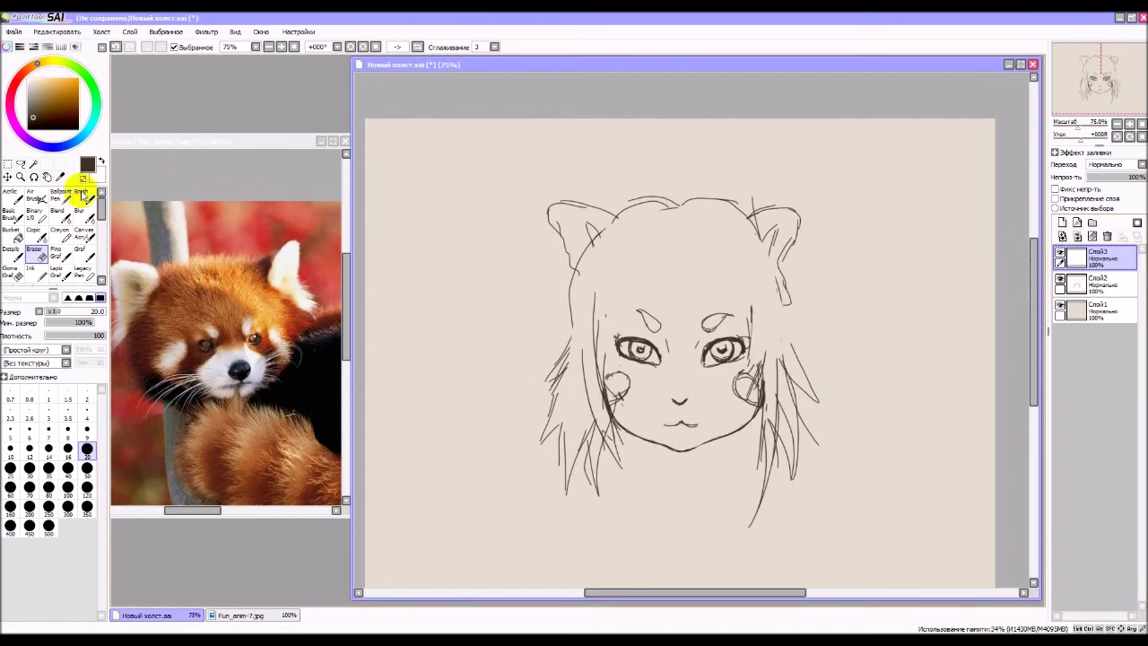
pyautogui.click(62, 195)
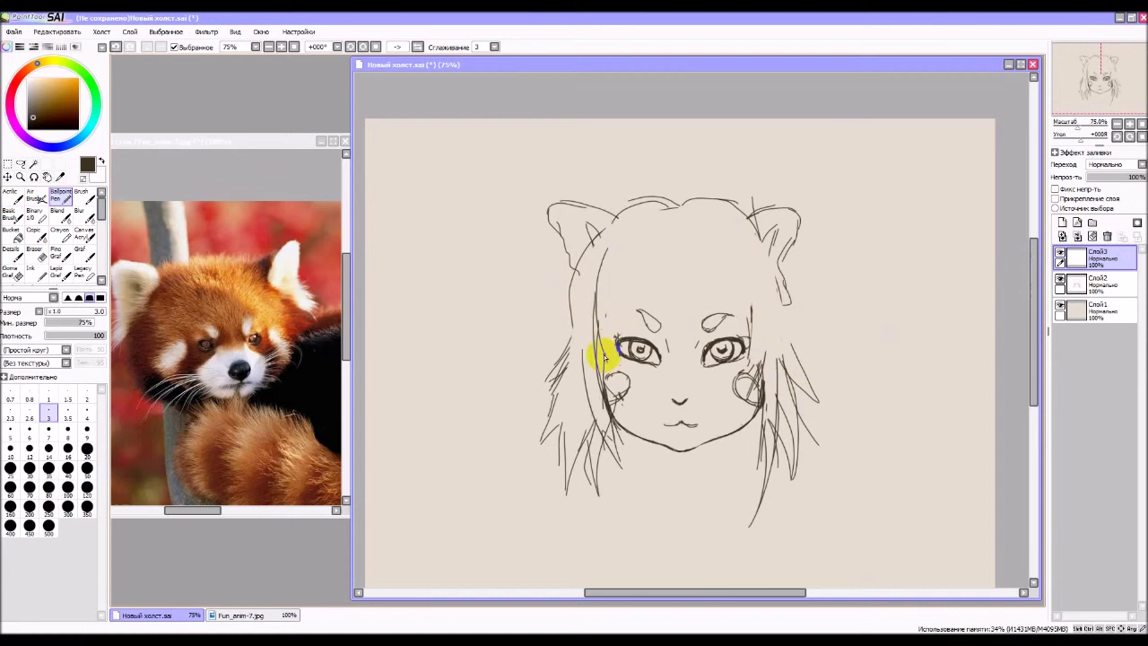
pyautogui.moveTo(605, 355)
pyautogui.mouseDown()
pyautogui.moveTo(630, 260)
pyautogui.moveTo(620, 328)
pyautogui.mouseUp()
pyautogui.moveTo(639, 269)
pyautogui.mouseDown()
pyautogui.moveTo(640, 310)
pyautogui.moveTo(653, 267)
pyautogui.moveTo(690, 321)
pyautogui.moveTo(686, 267)
pyautogui.moveTo(718, 328)
pyautogui.moveTo(725, 272)
pyautogui.moveTo(738, 328)
pyautogui.moveTo(749, 292)
pyautogui.moveTo(761, 329)
pyautogui.moveTo(759, 287)
pyautogui.moveTo(770, 320)
pyautogui.moveTo(748, 249)
pyautogui.moveTo(781, 371)
pyautogui.moveTo(746, 243)
pyautogui.moveTo(786, 396)
pyautogui.mouseUp()
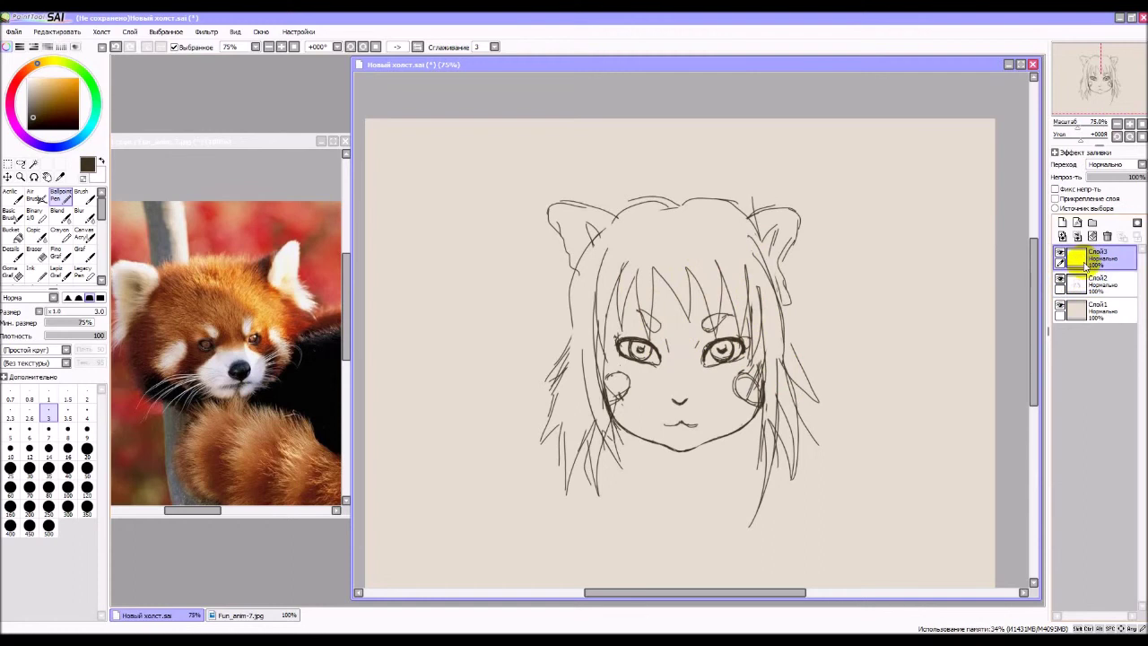
# Hide the pointed-fringe layer and draw a wavy, parted fringe with flicked side tufts on a new layer.
pyautogui.click(1062, 222)
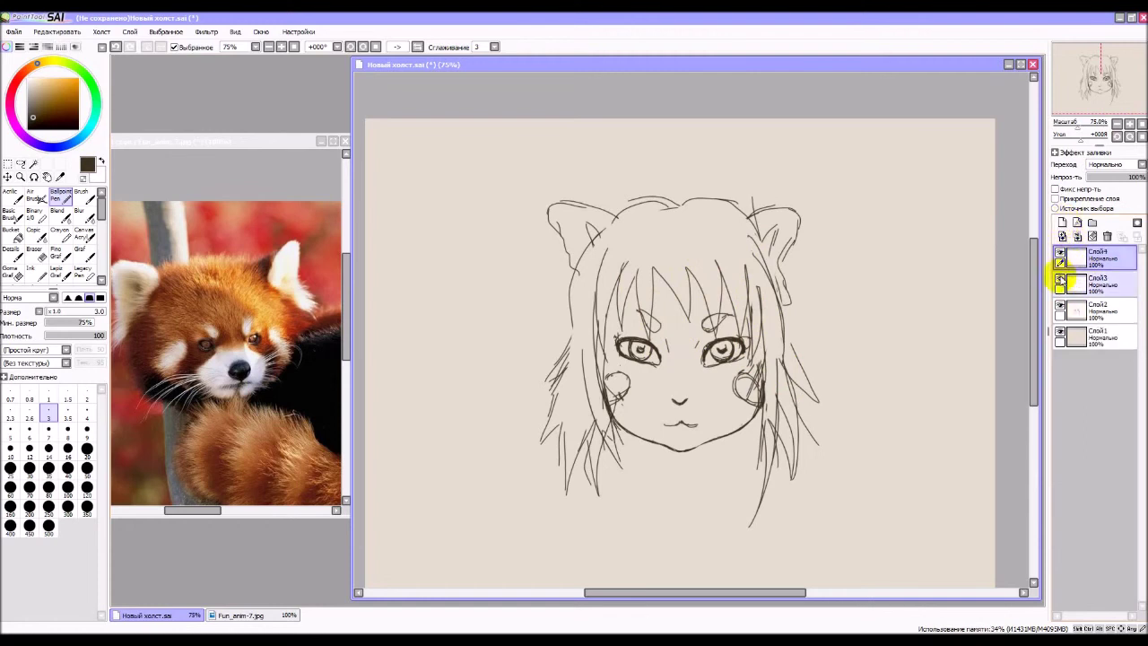
pyautogui.click(1060, 279)
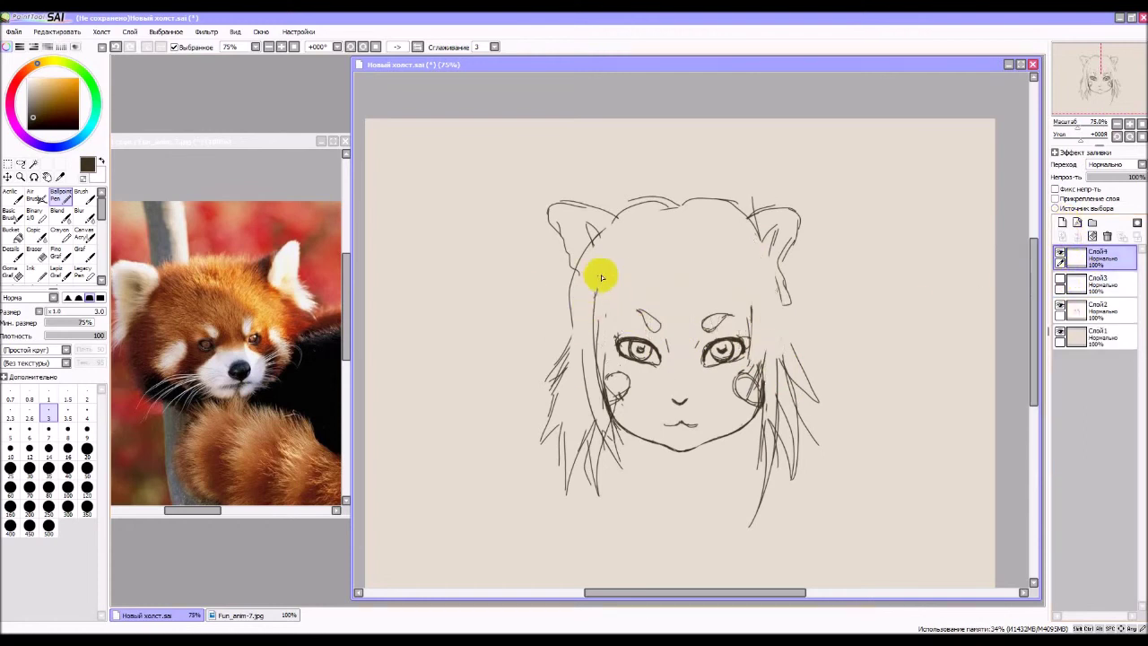
pyautogui.moveTo(607, 271)
pyautogui.mouseDown()
pyautogui.moveTo(584, 314)
pyautogui.moveTo(608, 324)
pyautogui.mouseUp()
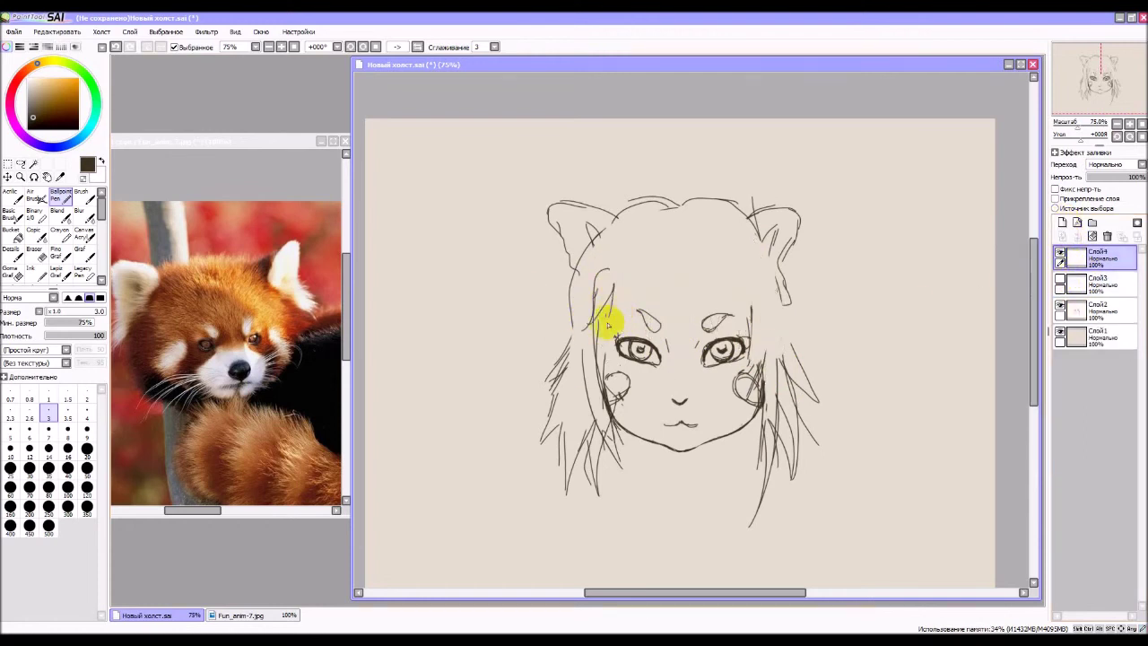
pyautogui.moveTo(630, 259)
pyautogui.mouseDown()
pyautogui.moveTo(646, 287)
pyautogui.moveTo(660, 269)
pyautogui.moveTo(729, 295)
pyautogui.mouseUp()
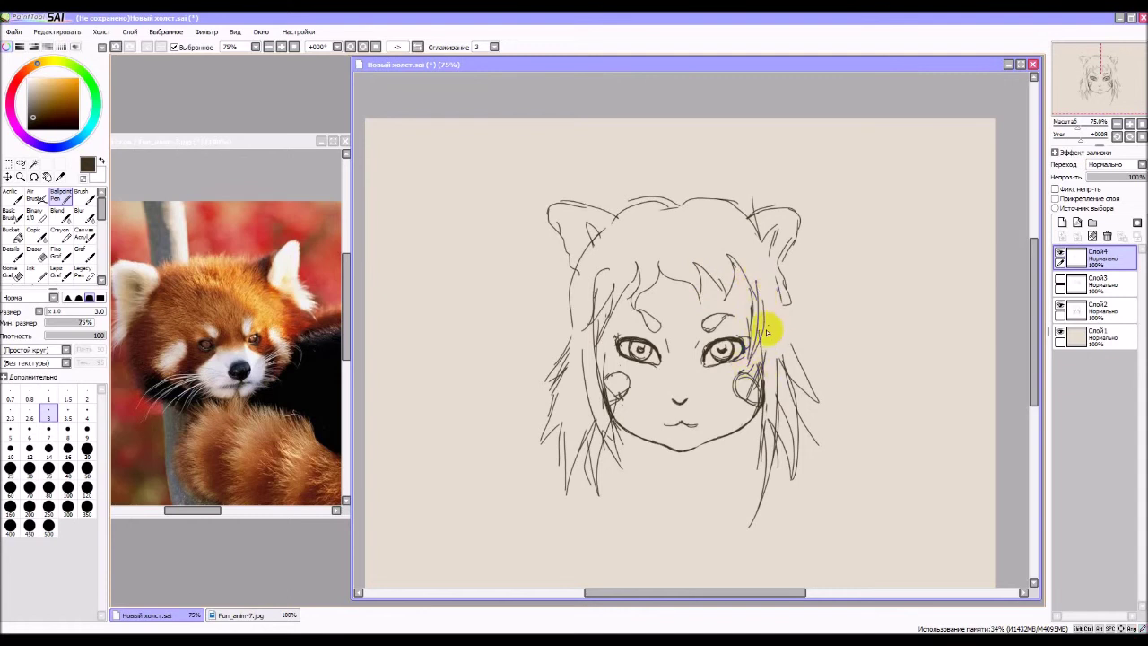
pyautogui.moveTo(769, 326)
pyautogui.mouseDown()
pyautogui.moveTo(810, 346)
pyautogui.moveTo(783, 355)
pyautogui.mouseUp()
pyautogui.moveTo(770, 282)
pyautogui.mouseDown()
pyautogui.moveTo(814, 313)
pyautogui.moveTo(771, 313)
pyautogui.moveTo(792, 331)
pyautogui.moveTo(822, 330)
pyautogui.mouseUp()
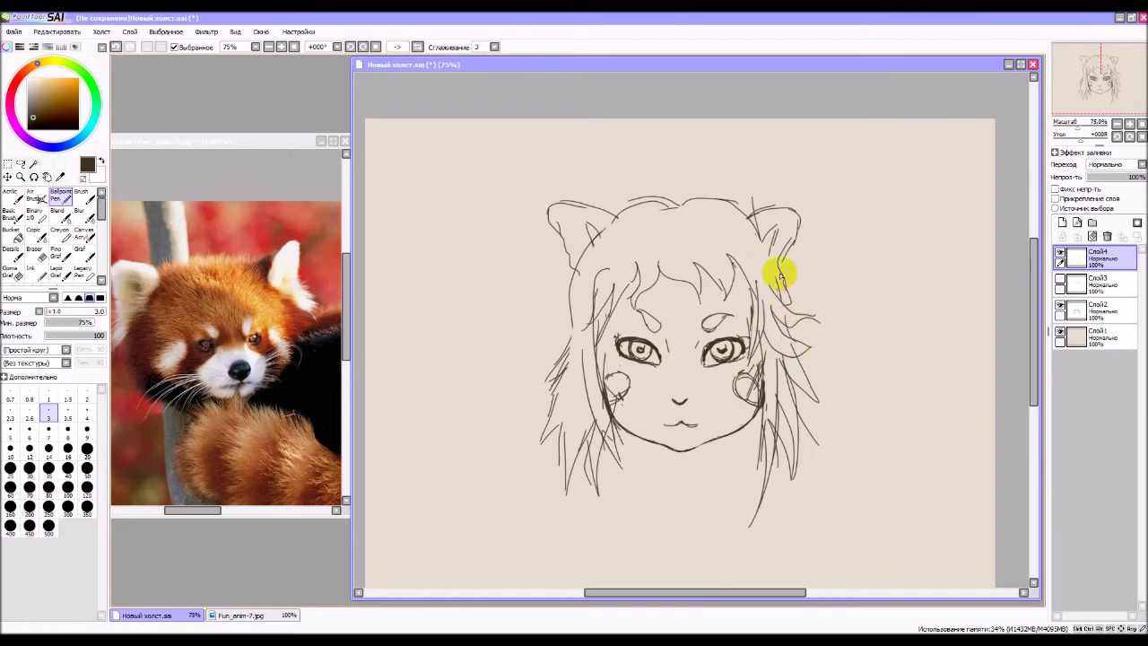
pyautogui.moveTo(586, 300)
pyautogui.mouseDown()
pyautogui.moveTo(548, 331)
pyautogui.moveTo(585, 318)
pyautogui.mouseUp()
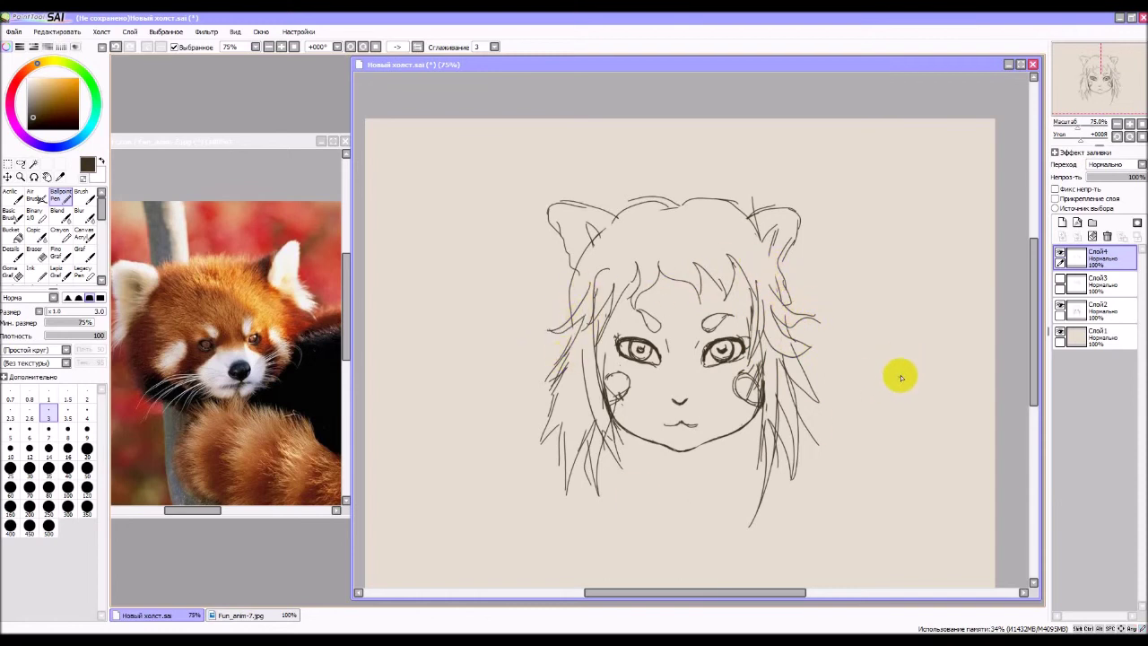
# Hide the wavy-fringe layer and draw a straight-cut fringe with vertical strand lines and temple locks on a new layer.
pyautogui.click(1060, 256)
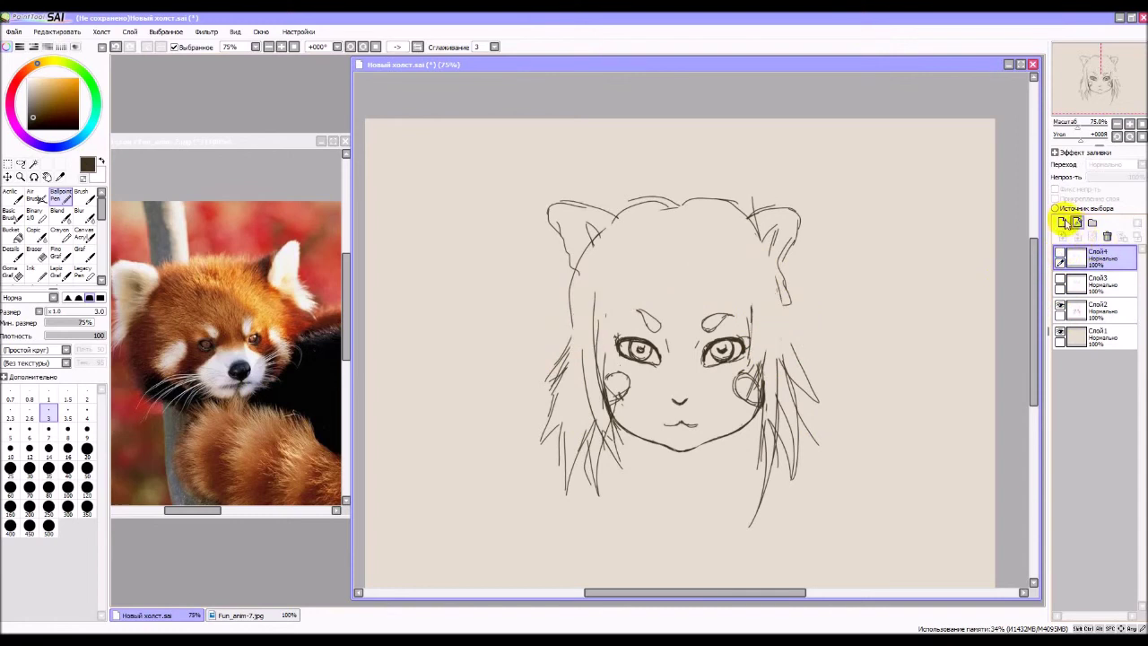
pyautogui.click(1063, 223)
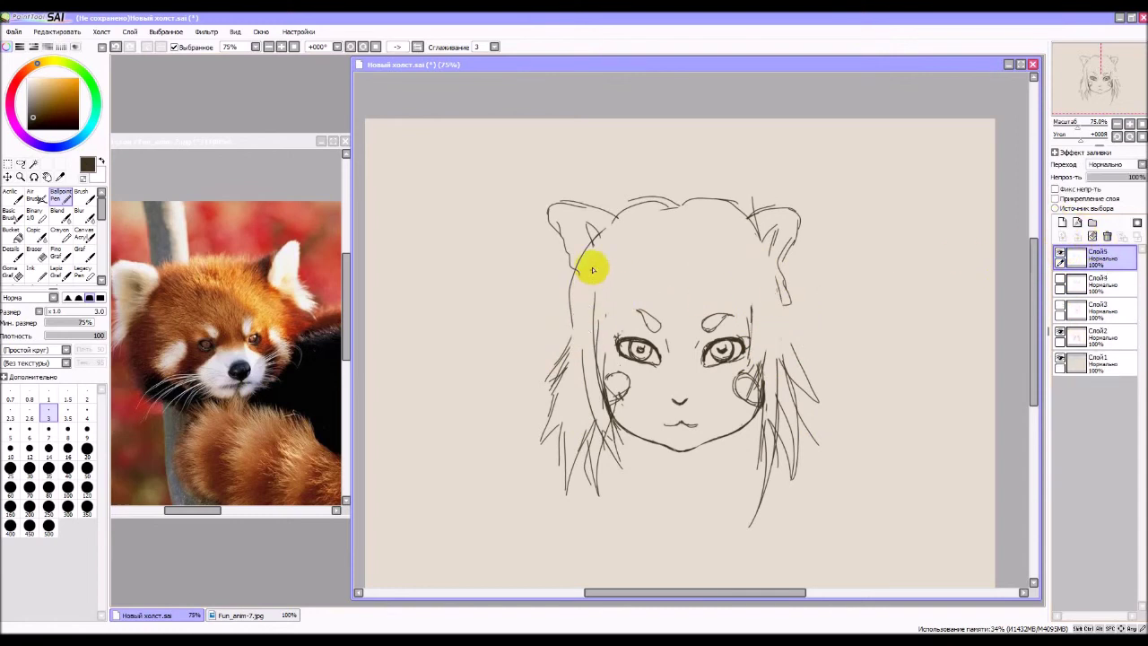
pyautogui.moveTo(594, 244)
pyautogui.mouseDown()
pyautogui.moveTo(609, 362)
pyautogui.moveTo(702, 325)
pyautogui.moveTo(737, 329)
pyautogui.moveTo(769, 305)
pyautogui.moveTo(759, 335)
pyautogui.moveTo(751, 301)
pyautogui.moveTo(752, 367)
pyautogui.mouseUp()
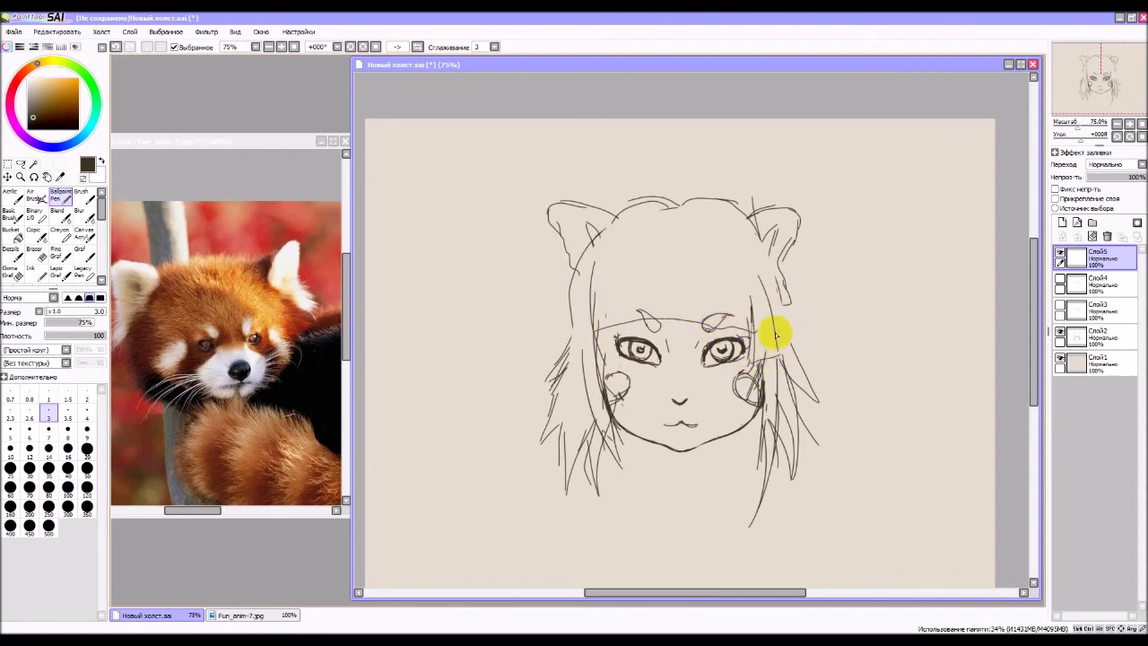
pyautogui.moveTo(627, 238); pyautogui.dragTo(623, 313)
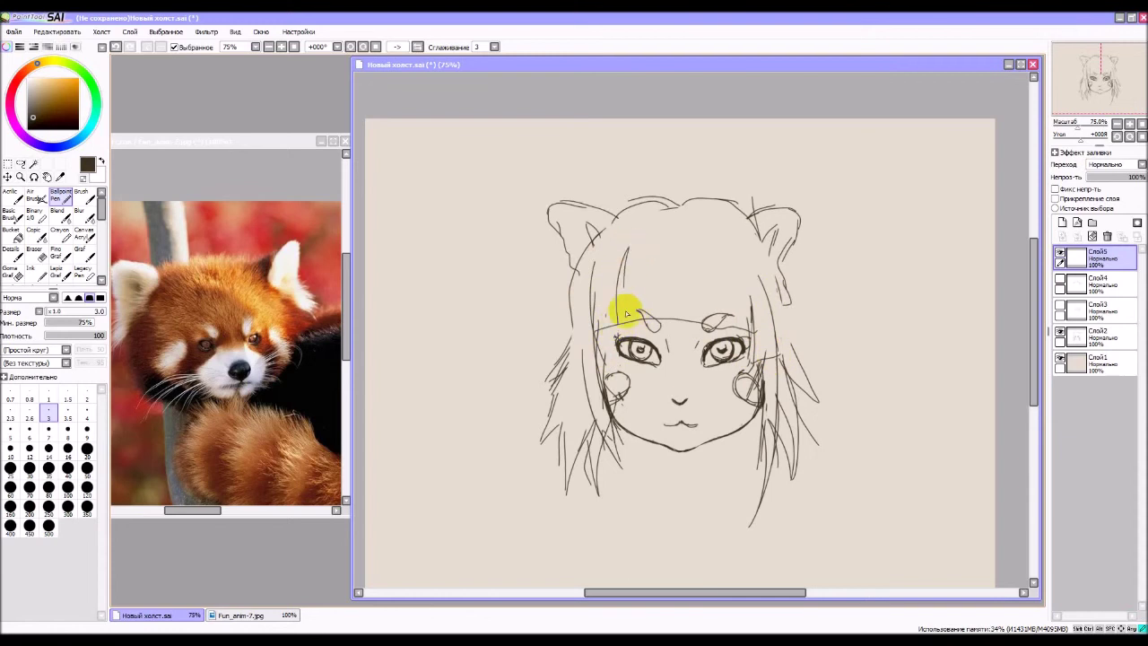
pyautogui.moveTo(658, 236); pyautogui.dragTo(661, 314)
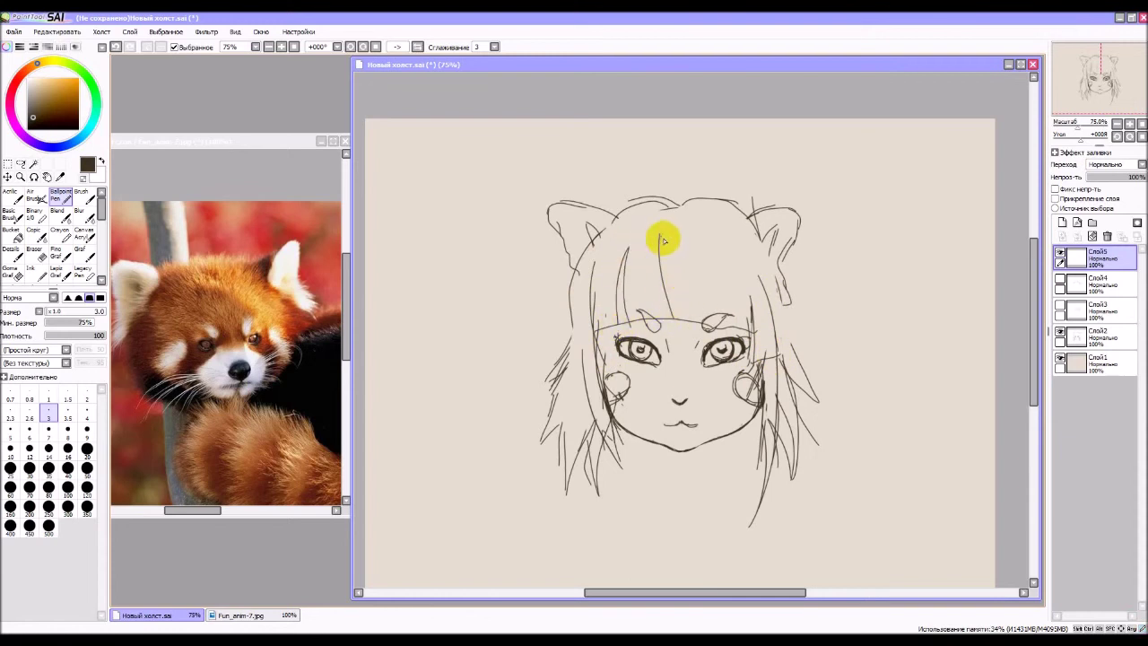
pyautogui.moveTo(687, 236); pyautogui.dragTo(723, 339)
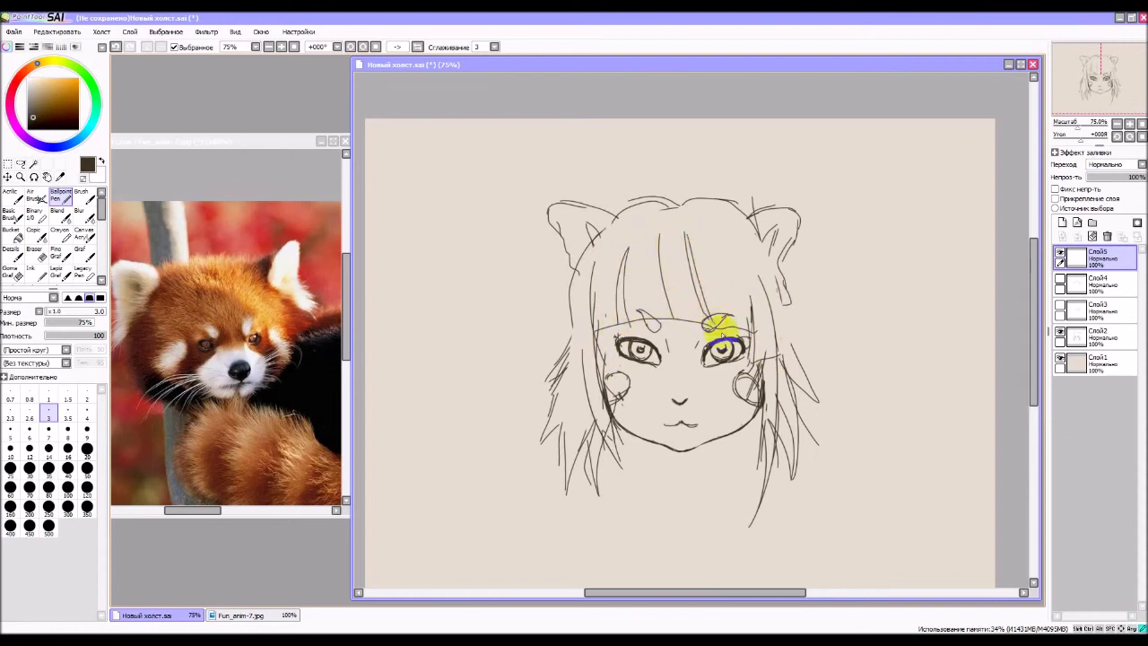
pyautogui.moveTo(720, 239); pyautogui.dragTo(750, 325)
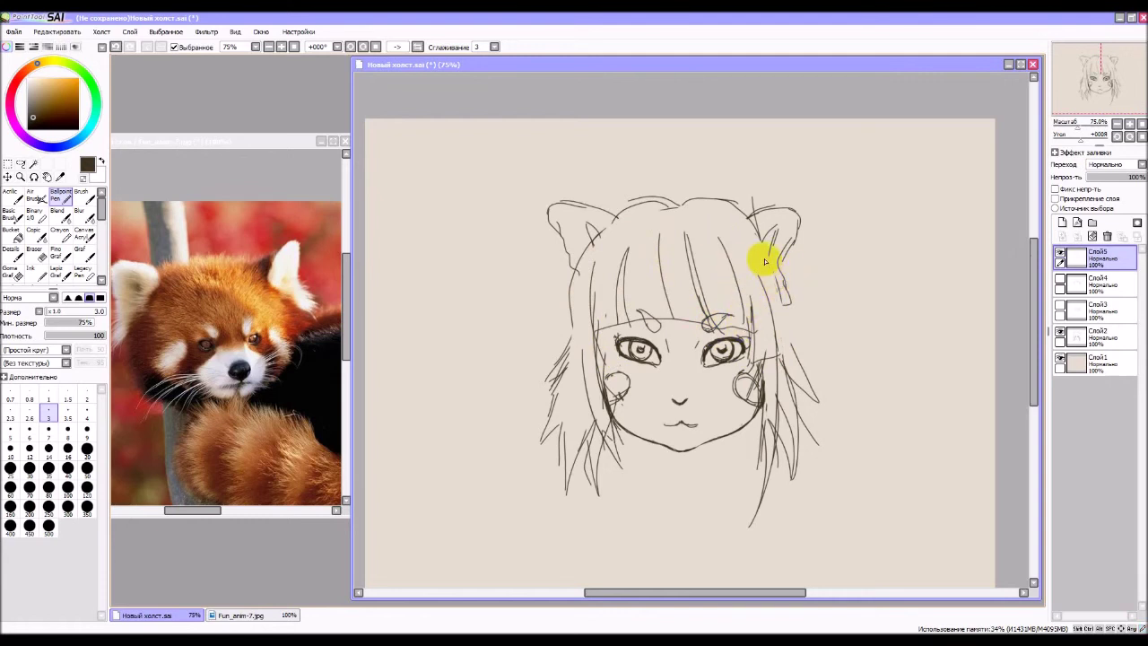
pyautogui.moveTo(766, 230); pyautogui.dragTo(787, 326)
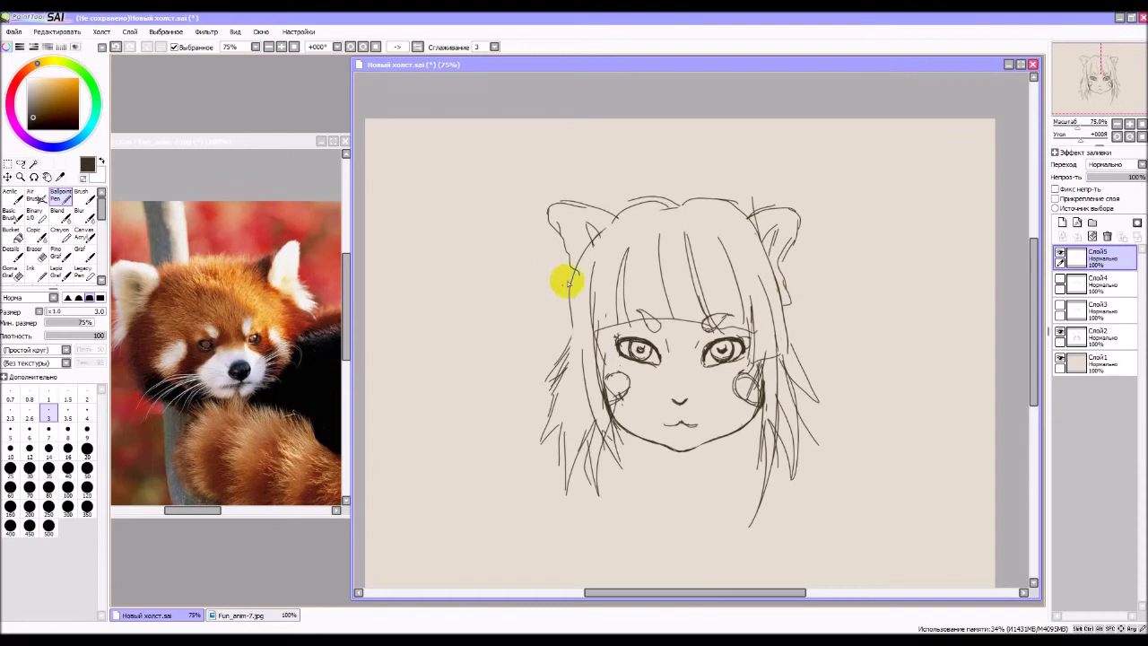
pyautogui.moveTo(589, 284); pyautogui.dragTo(587, 372)
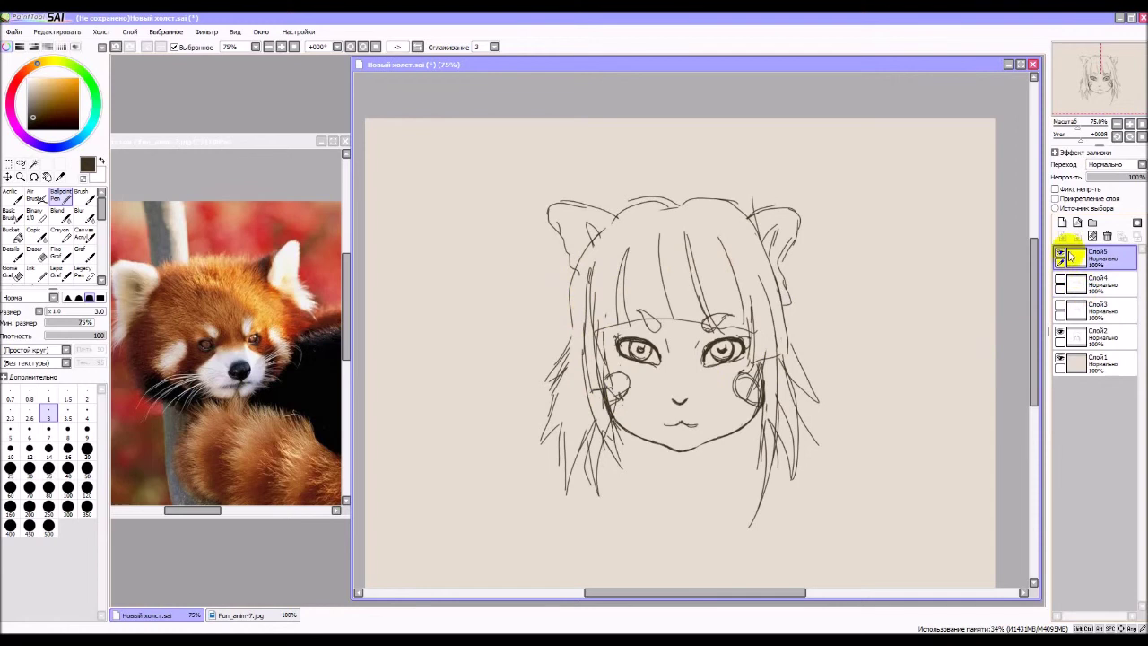
# Hide the straight-cut layer and, on a new layer, draw pointed fringe strands over the middle of the forehead and toward the right temple.
pyautogui.click(1061, 255)
pyautogui.click(1062, 223)
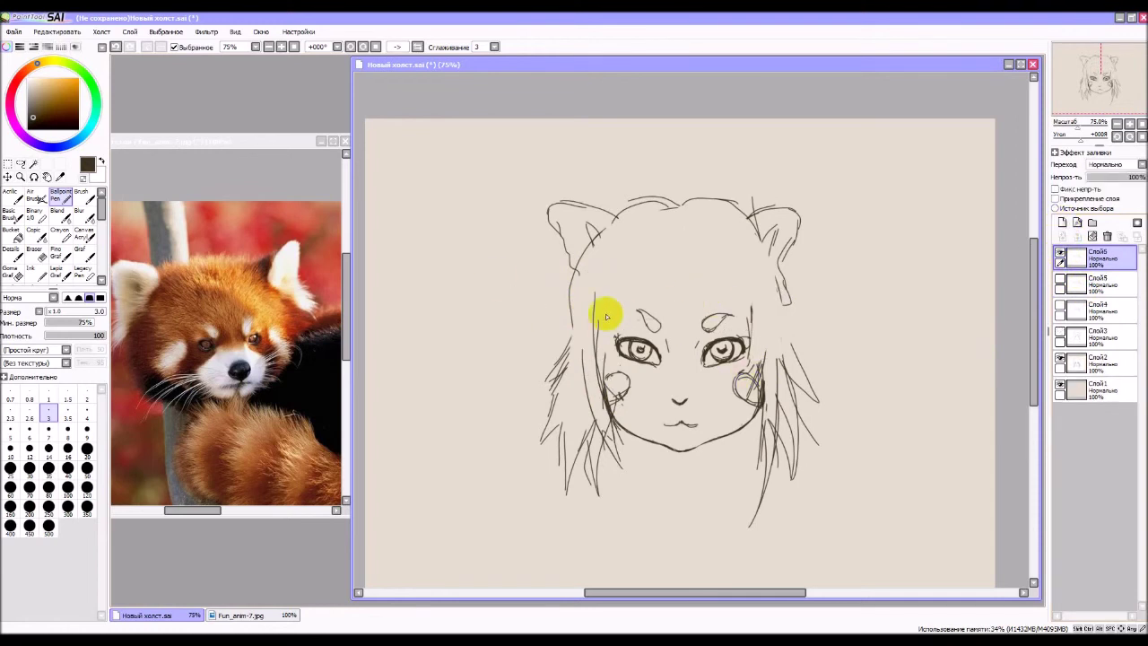
pyautogui.moveTo(653, 215)
pyautogui.mouseDown()
pyautogui.moveTo(654, 283)
pyautogui.moveTo(671, 309)
pyautogui.mouseUp()
pyautogui.moveTo(669, 234)
pyautogui.mouseDown()
pyautogui.moveTo(673, 309)
pyautogui.moveTo(687, 300)
pyautogui.mouseUp()
pyautogui.moveTo(710, 248); pyautogui.dragTo(688, 322)
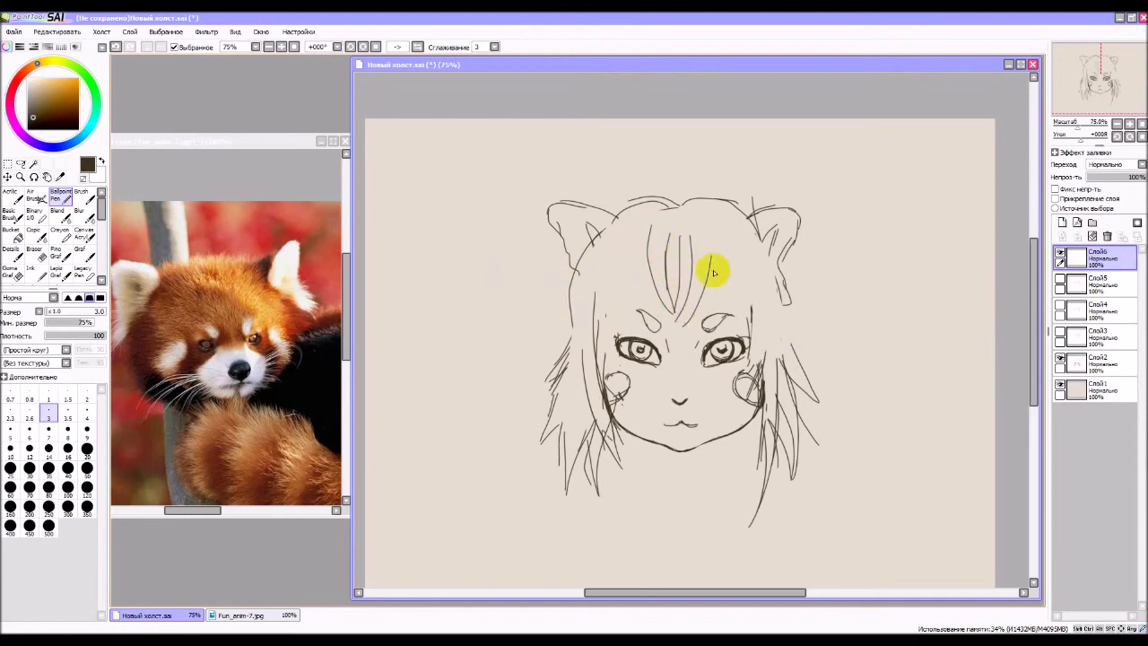
pyautogui.moveTo(713, 270)
pyautogui.mouseDown()
pyautogui.moveTo(717, 311)
pyautogui.moveTo(740, 297)
pyautogui.moveTo(764, 340)
pyautogui.mouseUp()
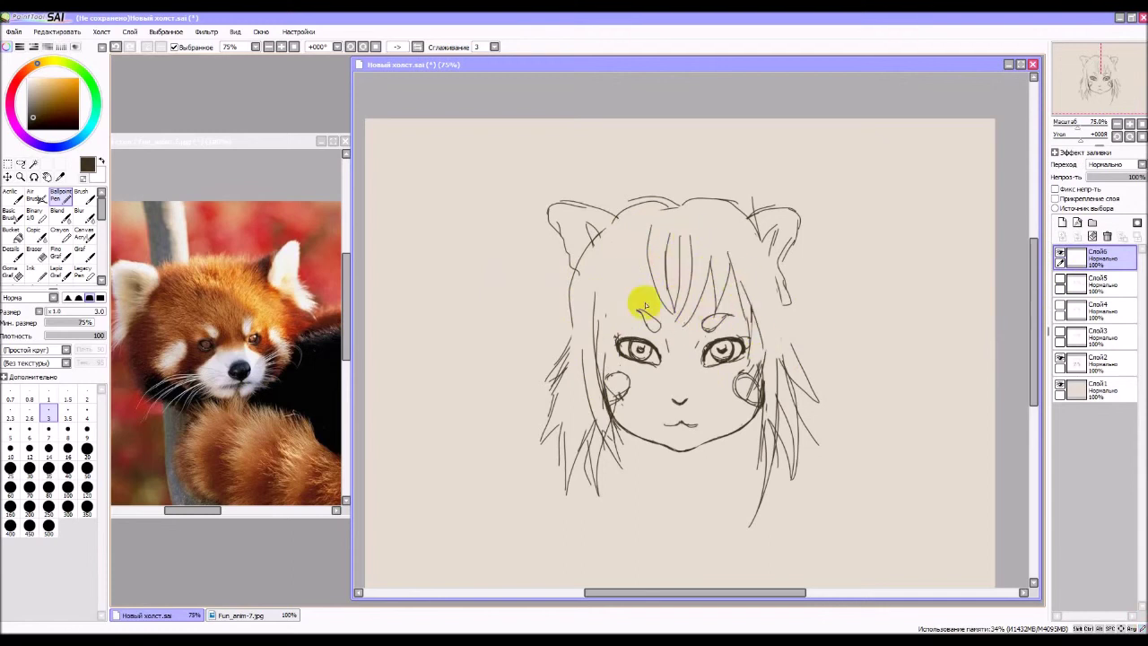
pyautogui.moveTo(649, 251); pyautogui.dragTo(683, 335)
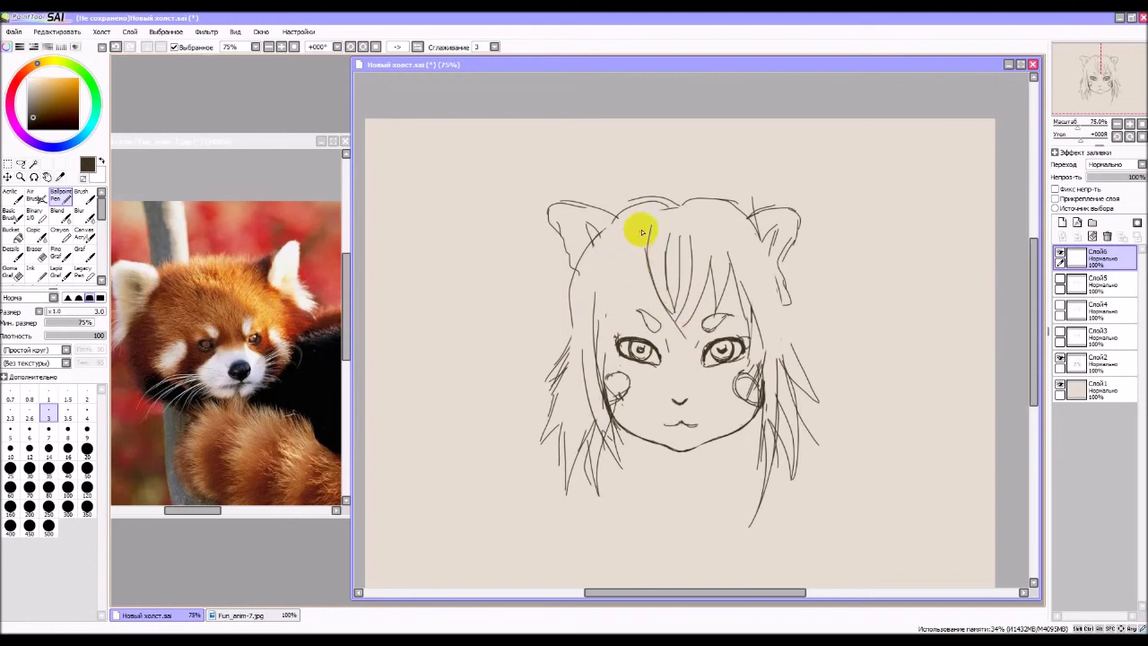
# Extend the pointed fringe with thin strands over the left brow and a long side lock below the right ear.
pyautogui.moveTo(638, 231); pyautogui.dragTo(638, 310)
pyautogui.moveTo(645, 250); pyautogui.dragTo(641, 314)
pyautogui.moveTo(630, 267)
pyautogui.mouseDown()
pyautogui.moveTo(633, 313)
pyautogui.moveTo(634, 273)
pyautogui.moveTo(633, 342)
pyautogui.mouseUp()
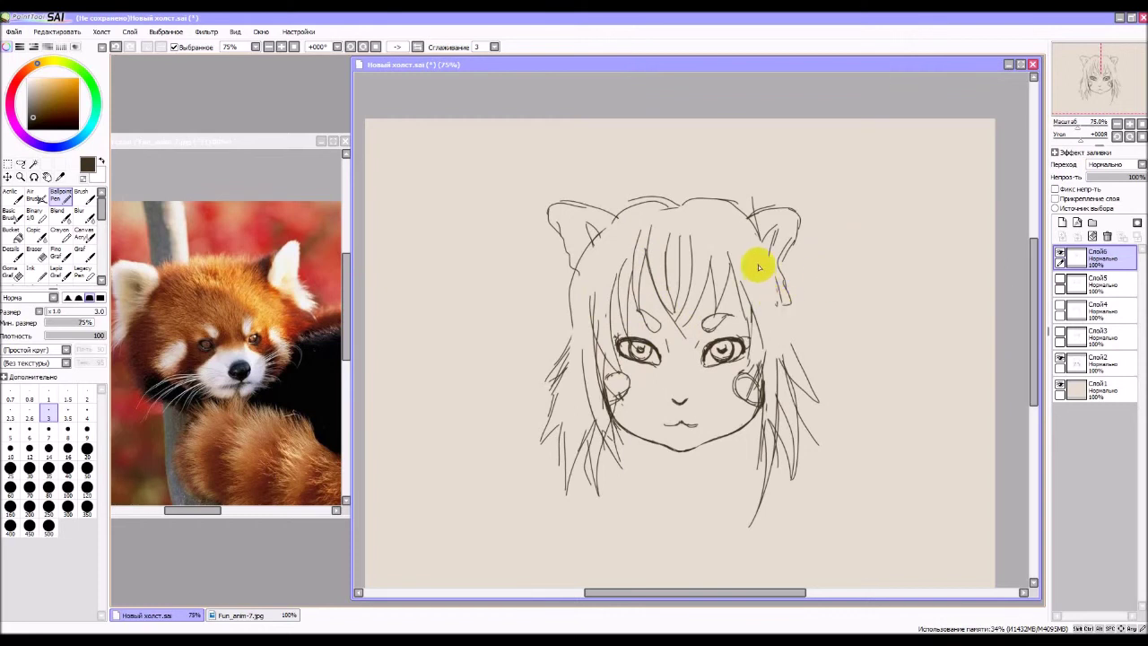
pyautogui.moveTo(761, 277)
pyautogui.mouseDown()
pyautogui.moveTo(785, 366)
pyautogui.moveTo(772, 272)
pyautogui.moveTo(789, 379)
pyautogui.mouseUp()
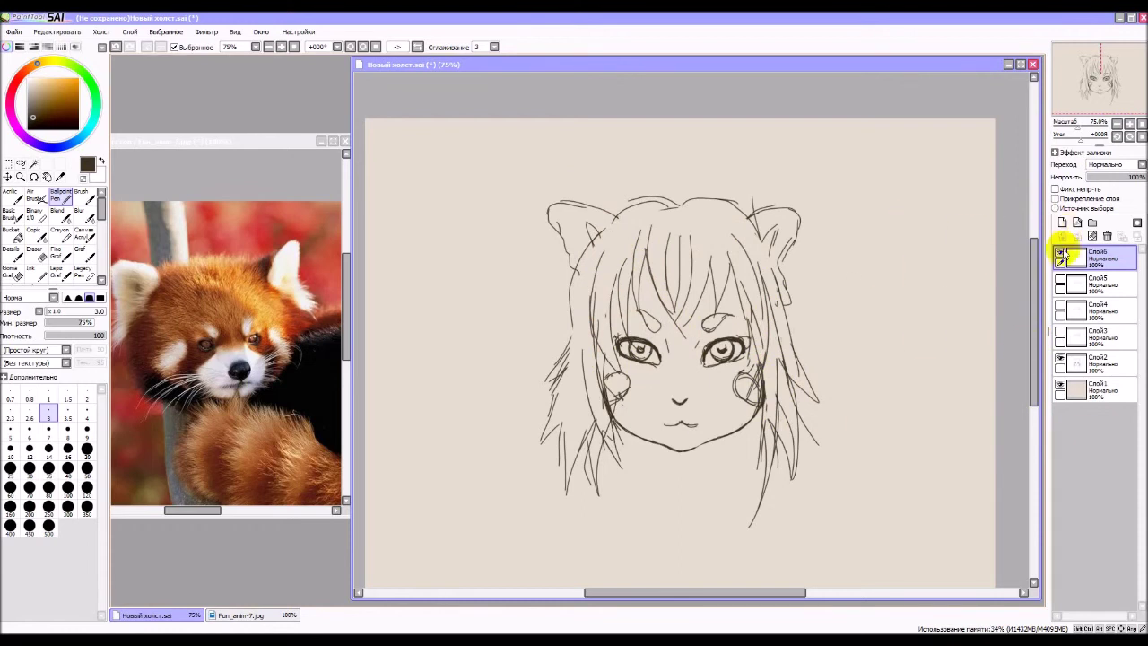
# Hide the pointed-fringe layer and, on a new layer, draw long strands from the parting down over the left eye past the chin.
pyautogui.click(1060, 255)
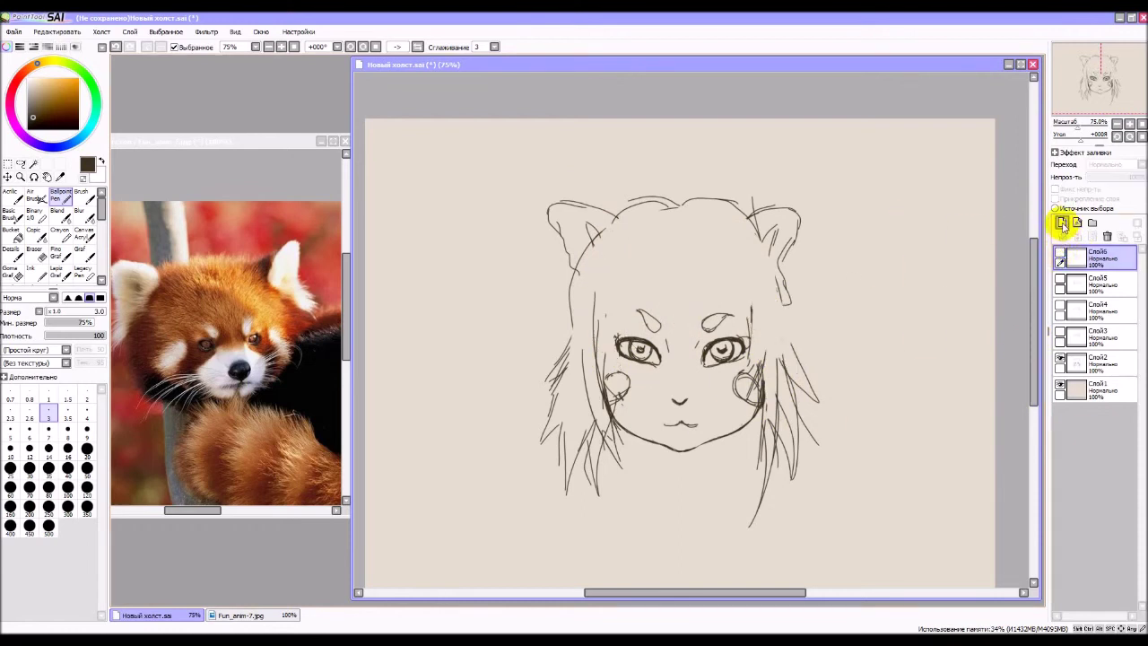
pyautogui.click(1062, 223)
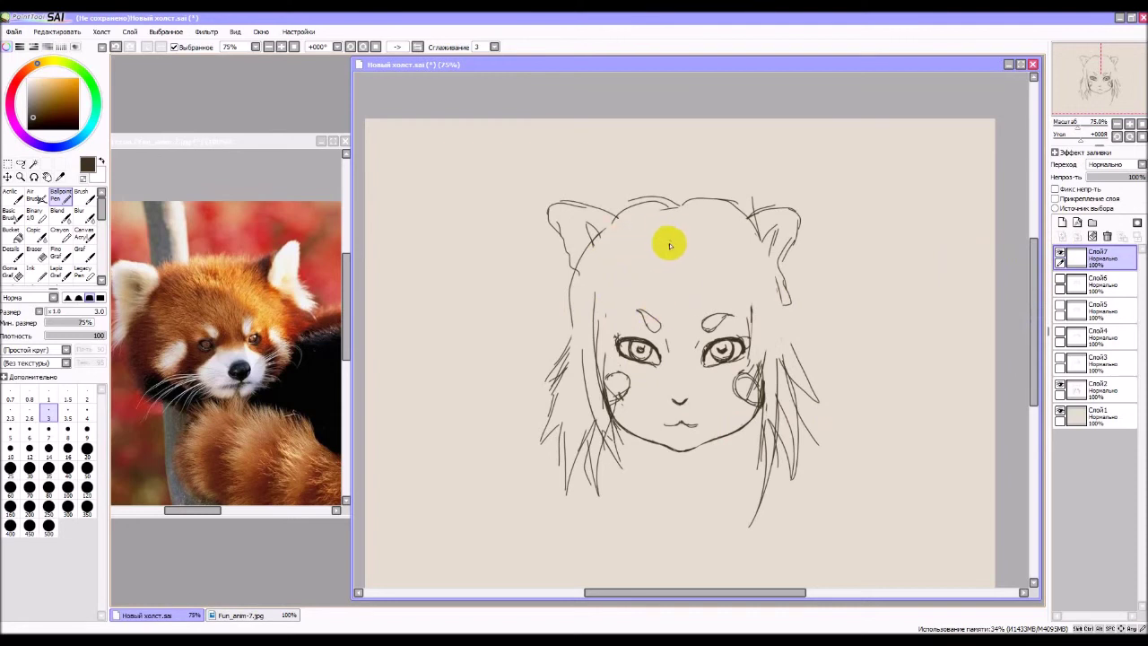
pyautogui.moveTo(662, 229)
pyautogui.mouseDown()
pyautogui.moveTo(640, 349)
pyautogui.moveTo(633, 489)
pyautogui.mouseUp()
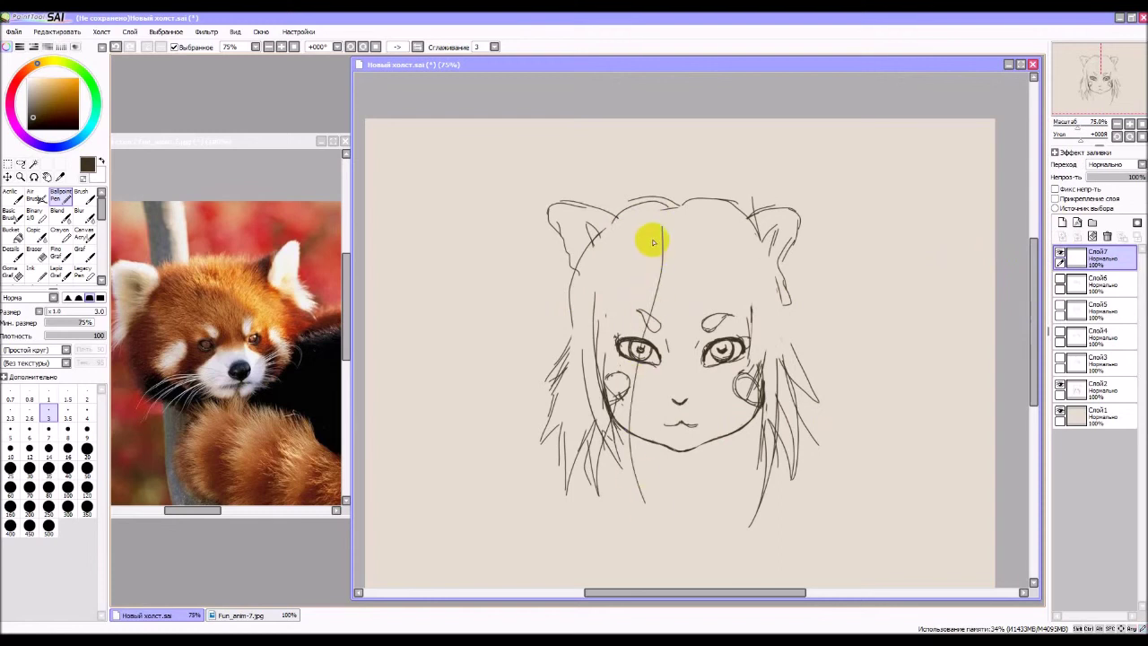
pyautogui.moveTo(648, 239)
pyautogui.mouseDown()
pyautogui.moveTo(644, 496)
pyautogui.moveTo(658, 525)
pyautogui.mouseUp()
pyautogui.moveTo(647, 242); pyautogui.dragTo(598, 507)
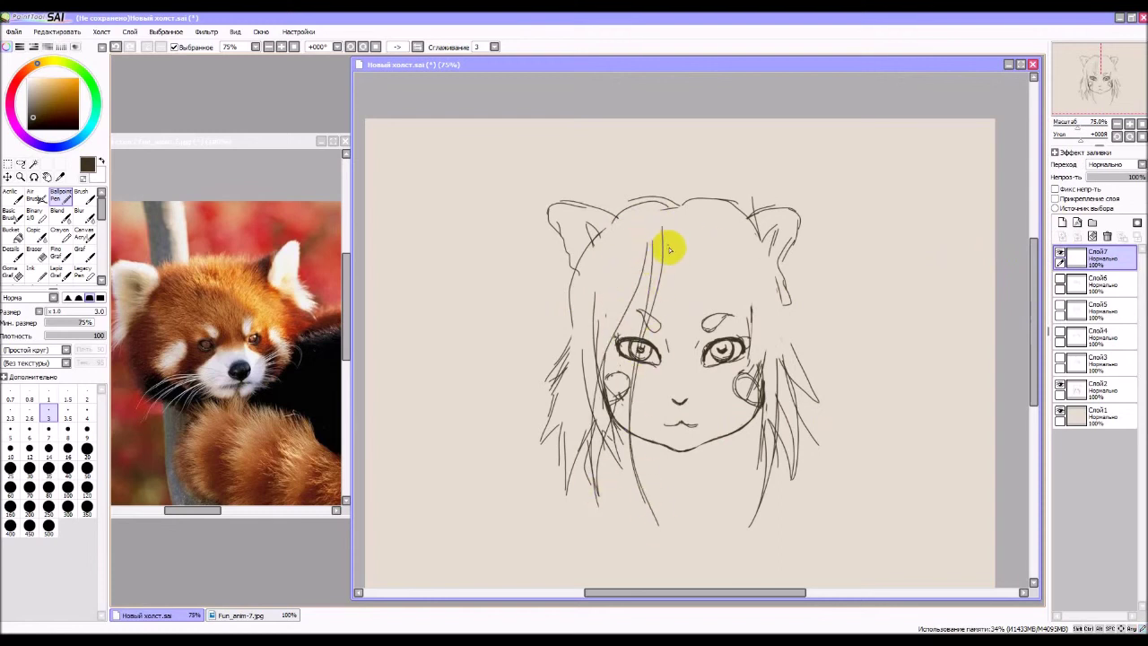
# Draw the long strands right of the parting and the outer hair lines on both sides, flicking one strand outward at the right.
pyautogui.moveTo(662, 233); pyautogui.dragTo(728, 319)
pyautogui.moveTo(678, 236); pyautogui.dragTo(763, 365)
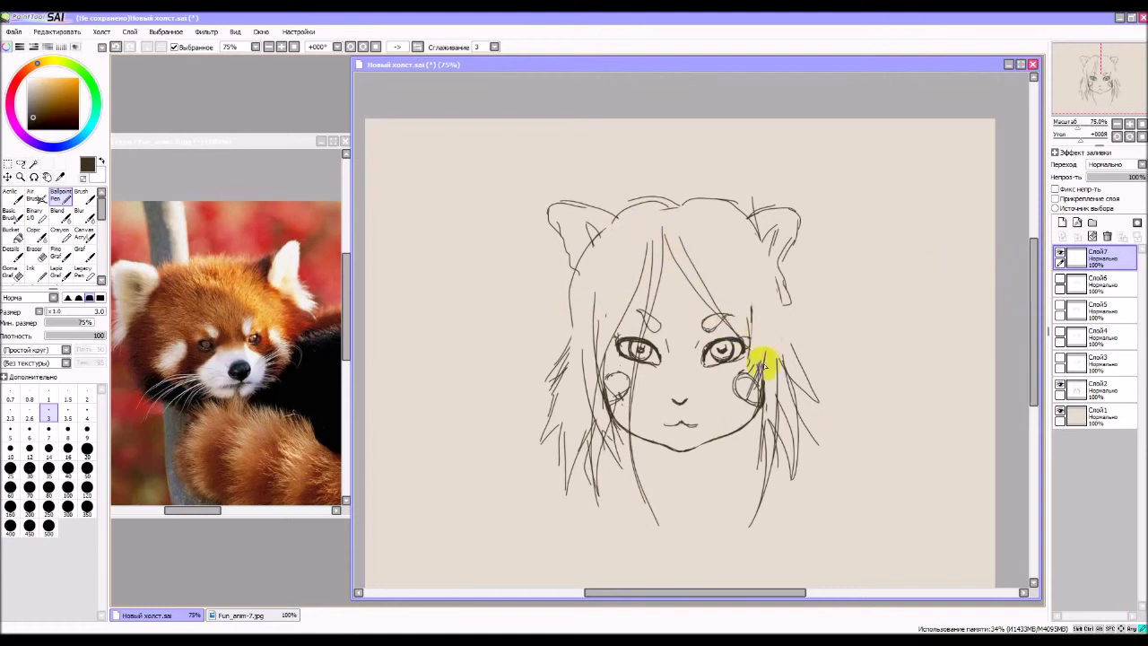
pyautogui.moveTo(754, 309); pyautogui.dragTo(767, 536)
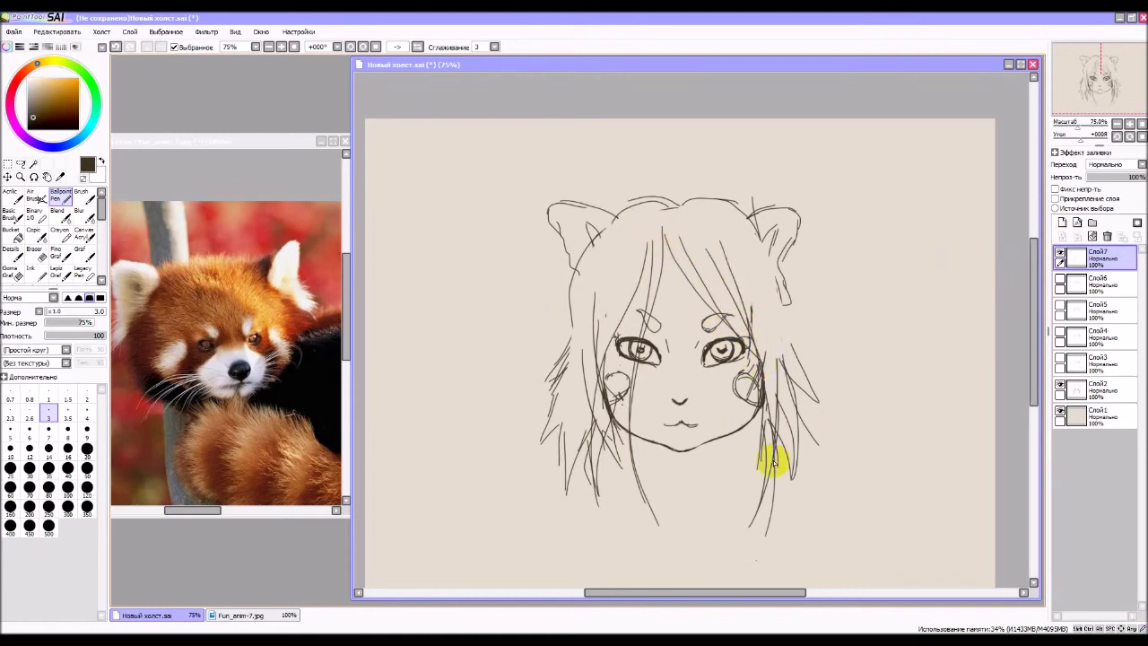
pyautogui.moveTo(740, 215)
pyautogui.mouseDown()
pyautogui.moveTo(773, 262)
pyautogui.moveTo(774, 509)
pyautogui.mouseUp()
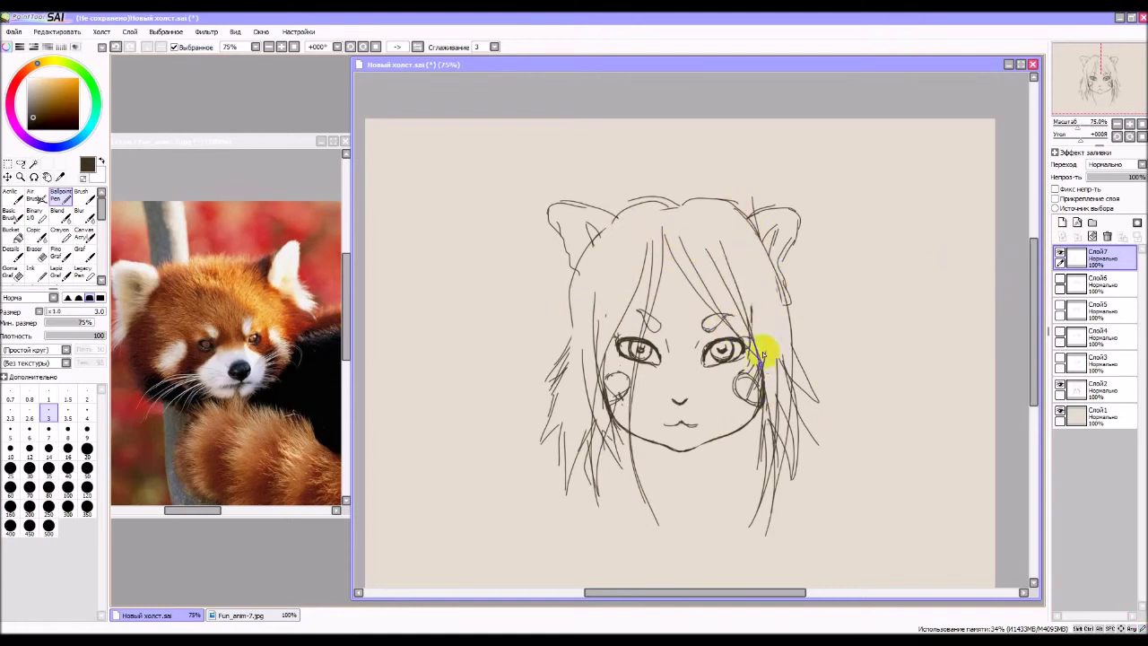
pyautogui.moveTo(599, 231); pyautogui.dragTo(565, 474)
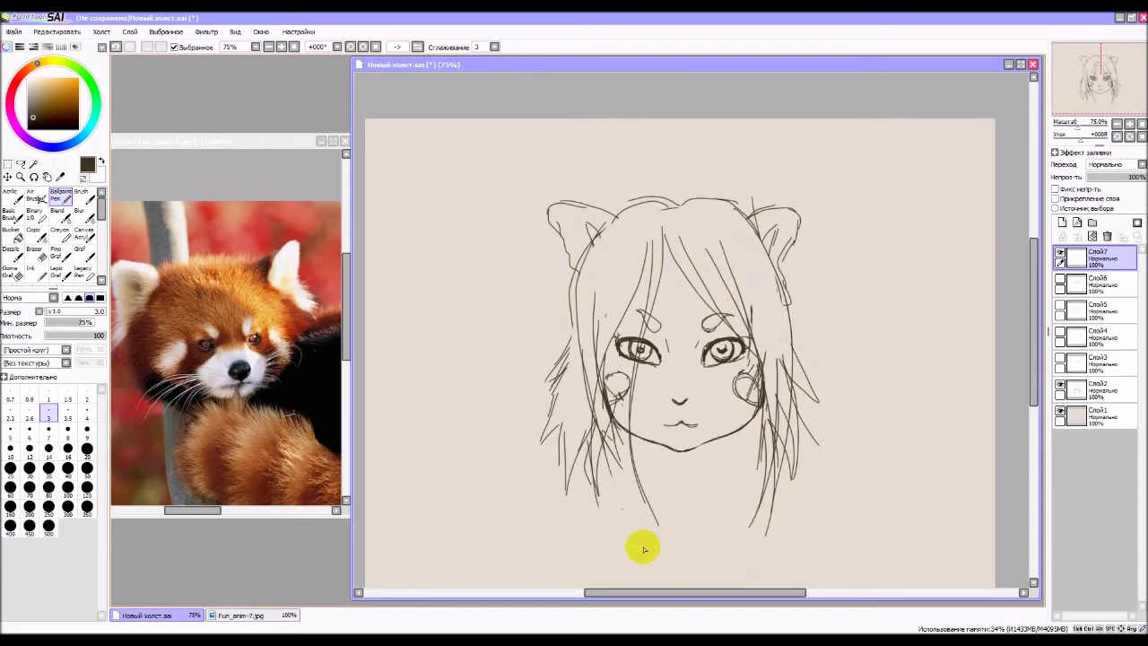
pyautogui.moveTo(572, 314); pyautogui.dragTo(566, 484)
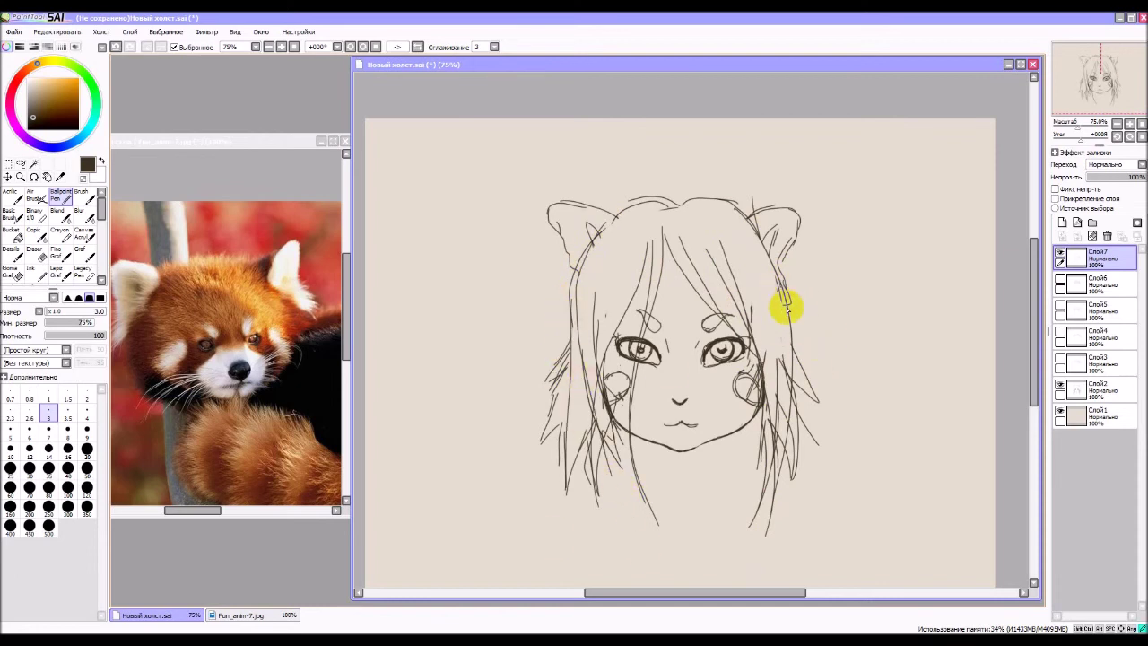
pyautogui.moveTo(784, 305); pyautogui.dragTo(867, 460)
pyautogui.click(844, 314)
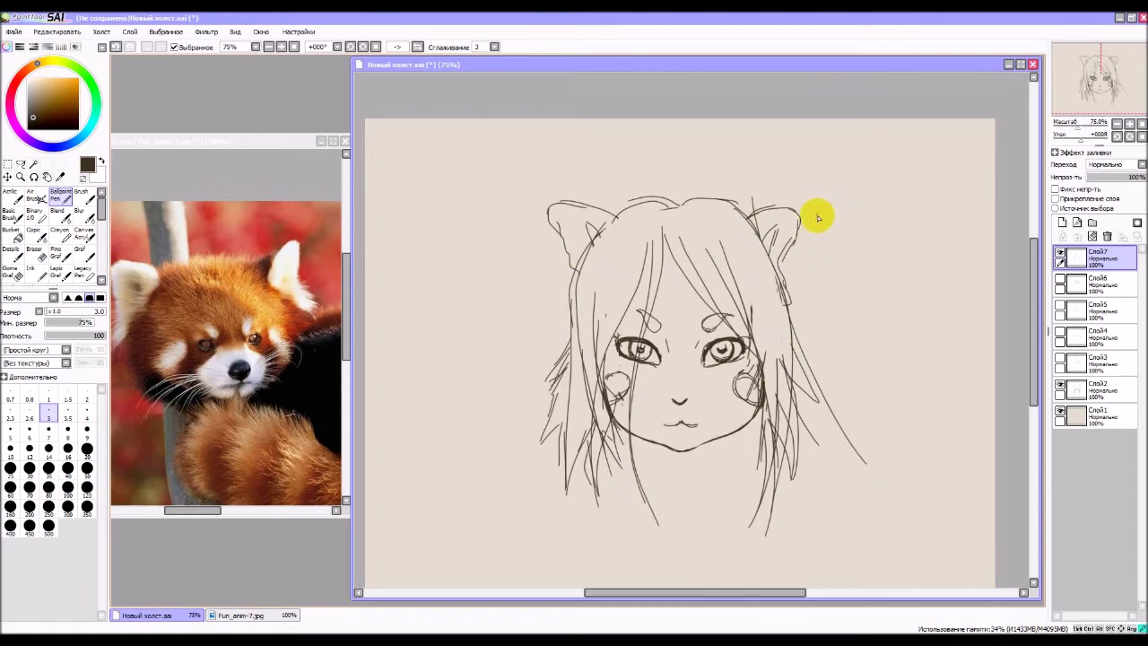
# Scribble a short handwritten word and doodle a small rabbit-eared head on a stick to the right of the character's head.
pyautogui.moveTo(831, 221)
pyautogui.mouseDown()
pyautogui.moveTo(842, 249)
pyautogui.moveTo(853, 219)
pyautogui.moveTo(856, 261)
pyautogui.moveTo(865, 226)
pyautogui.moveTo(864, 251)
pyautogui.moveTo(910, 232)
pyautogui.mouseUp()
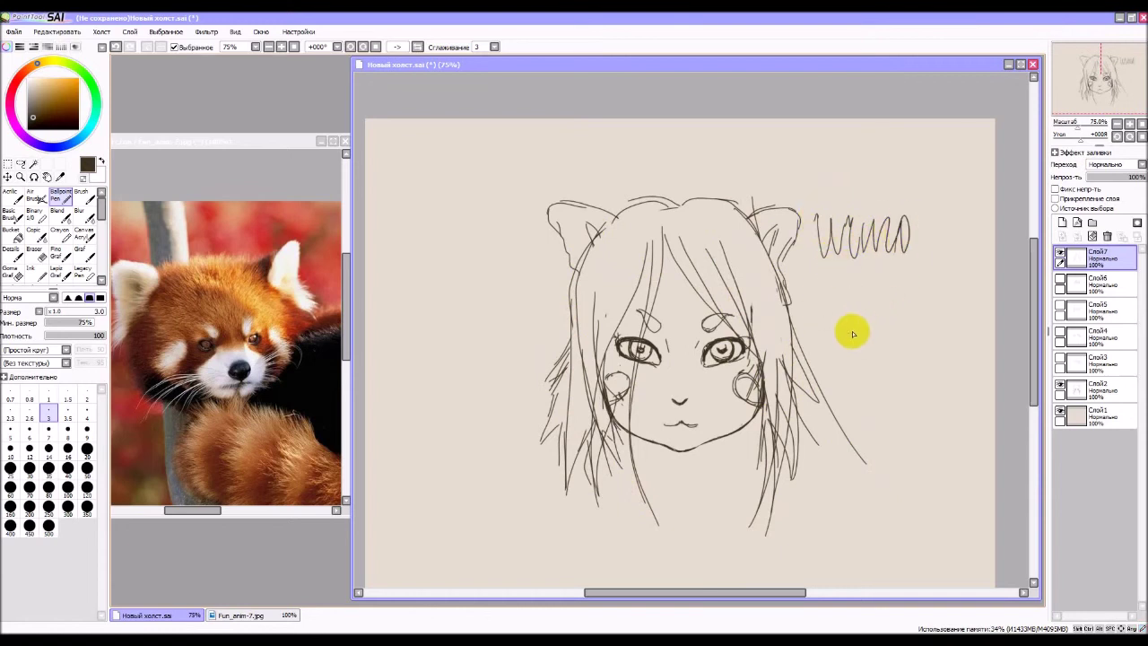
pyautogui.moveTo(853, 326); pyautogui.dragTo(853, 328)
pyautogui.moveTo(870, 327); pyautogui.dragTo(861, 334)
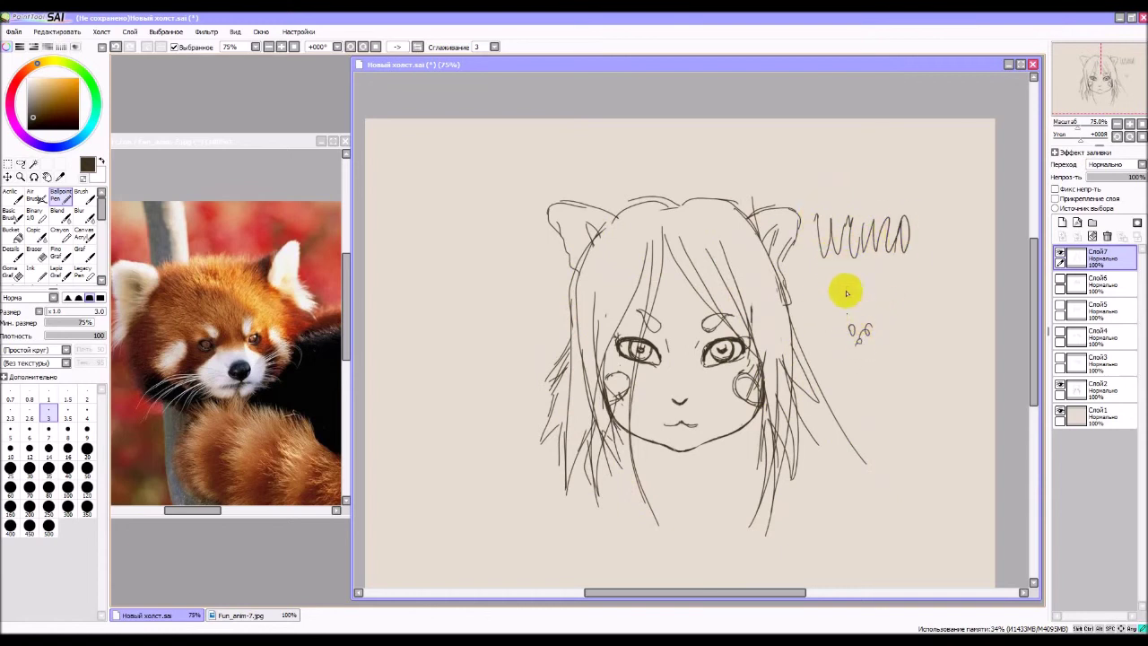
pyautogui.moveTo(869, 279)
pyautogui.mouseDown()
pyautogui.moveTo(868, 322)
pyautogui.moveTo(854, 340)
pyautogui.moveTo(849, 321)
pyautogui.moveTo(848, 340)
pyautogui.moveTo(868, 347)
pyautogui.moveTo(865, 327)
pyautogui.moveTo(860, 412)
pyautogui.moveTo(864, 351)
pyautogui.mouseUp()
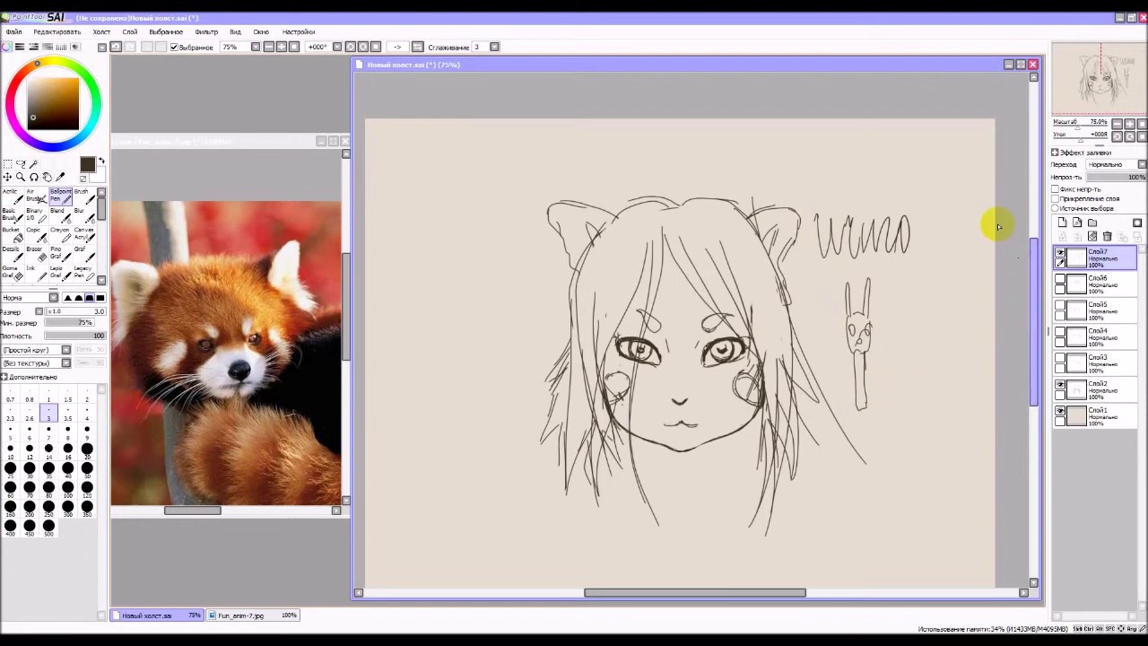
# Hide the long-hair layer and, on a new layer, draw an upright tuft on the crown and a short fringe swept across the forehead.
pyautogui.click(1060, 257)
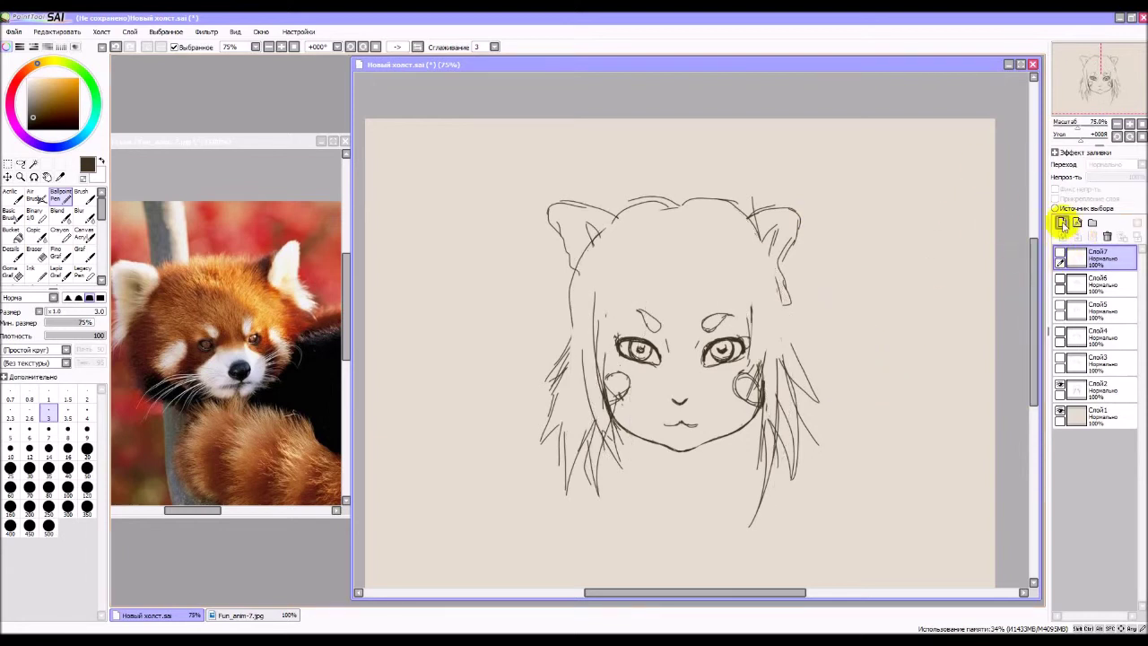
pyautogui.click(1062, 223)
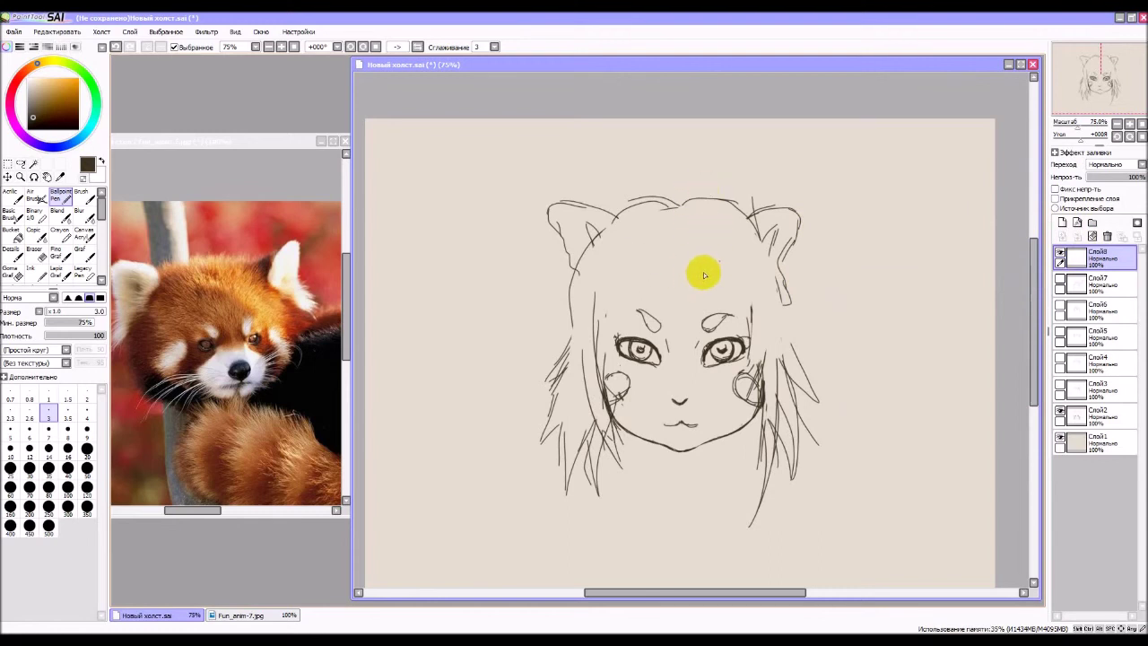
pyautogui.moveTo(671, 200)
pyautogui.mouseDown()
pyautogui.moveTo(653, 146)
pyautogui.moveTo(665, 197)
pyautogui.mouseUp()
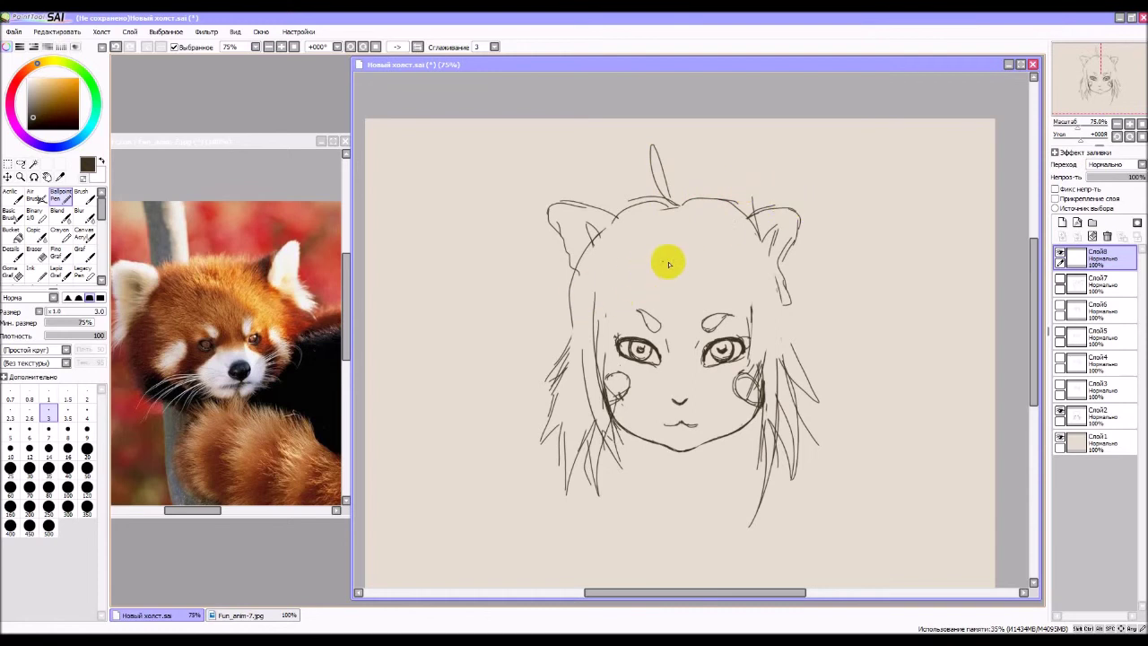
pyautogui.moveTo(666, 258)
pyautogui.mouseDown()
pyautogui.moveTo(660, 297)
pyautogui.moveTo(630, 297)
pyautogui.moveTo(656, 289)
pyautogui.moveTo(660, 266)
pyautogui.moveTo(584, 317)
pyautogui.moveTo(705, 255)
pyautogui.moveTo(663, 291)
pyautogui.moveTo(696, 251)
pyautogui.moveTo(695, 282)
pyautogui.moveTo(674, 292)
pyautogui.moveTo(710, 262)
pyautogui.moveTo(702, 289)
pyautogui.moveTo(688, 286)
pyautogui.moveTo(735, 262)
pyautogui.moveTo(709, 263)
pyautogui.moveTo(745, 319)
pyautogui.moveTo(731, 269)
pyautogui.moveTo(759, 332)
pyautogui.mouseUp()
pyautogui.moveTo(742, 276); pyautogui.dragTo(768, 366)
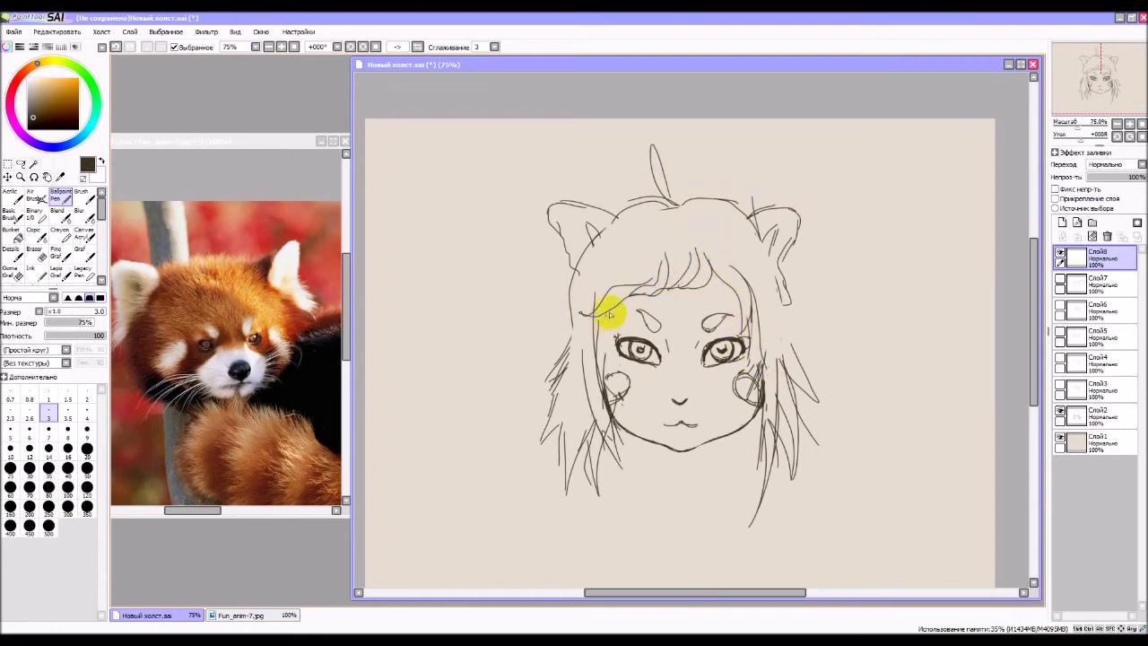
# Add side locks at both temples and an extra strand to the swept fringe, and hide its layer.
pyautogui.moveTo(610, 314); pyautogui.dragTo(600, 370)
pyautogui.moveTo(750, 244); pyautogui.dragTo(783, 368)
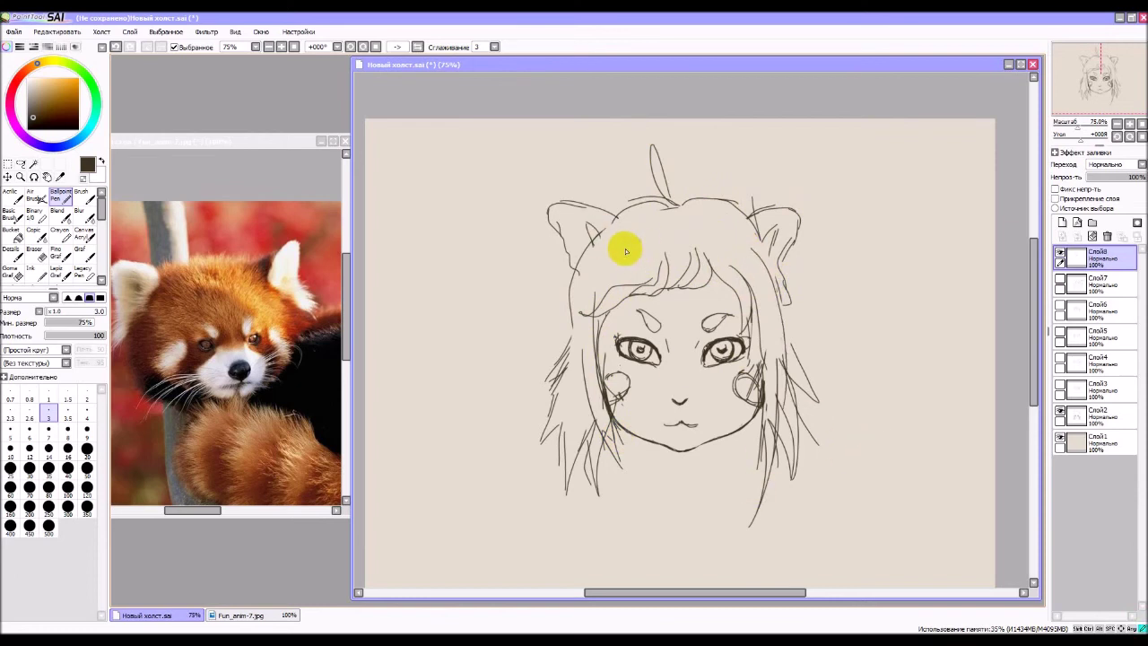
pyautogui.moveTo(619, 347); pyautogui.dragTo(658, 358)
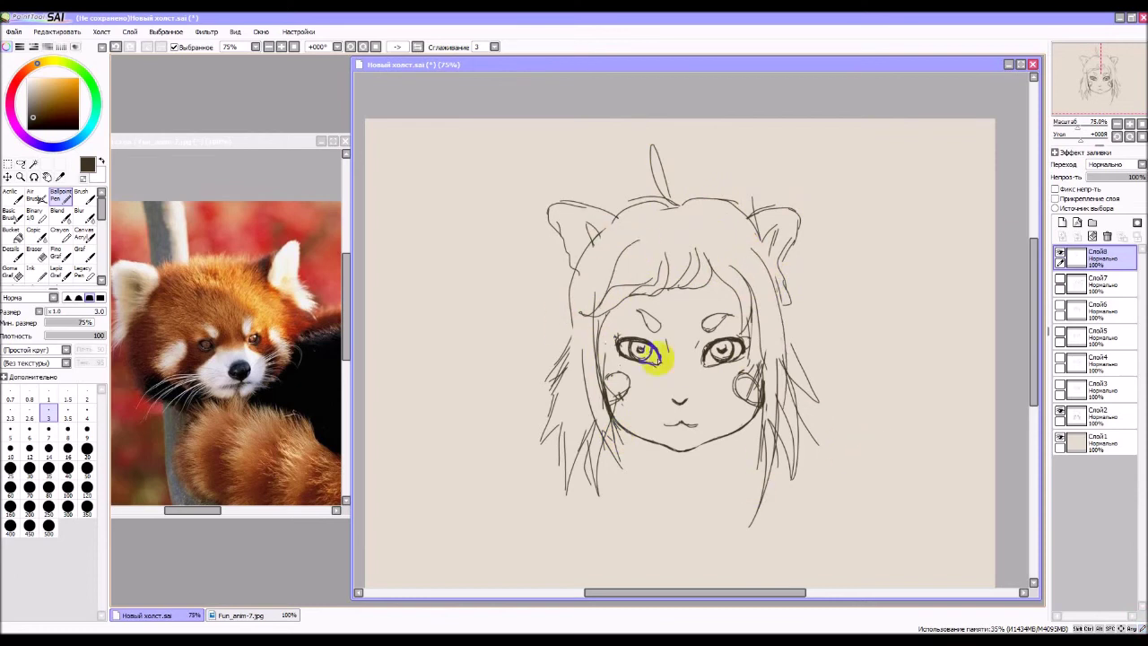
pyautogui.click(1061, 258)
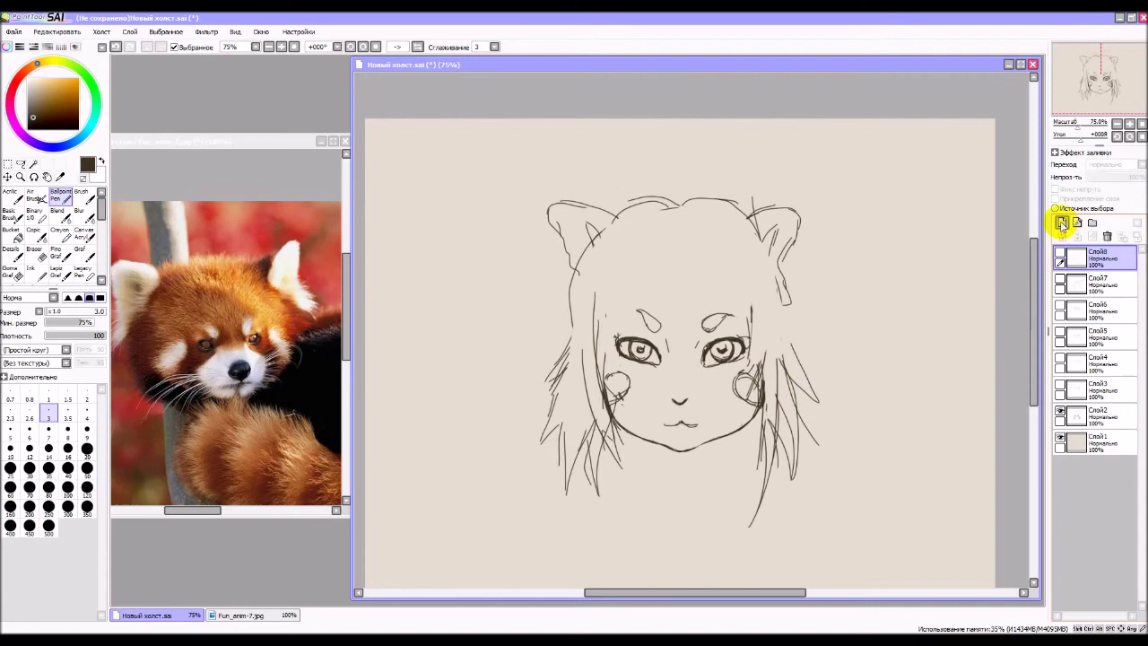
# On a new layer, draw a wavy fringe with a curl over the forehead and strands down both temples, and hide the layer.
pyautogui.click(1061, 223)
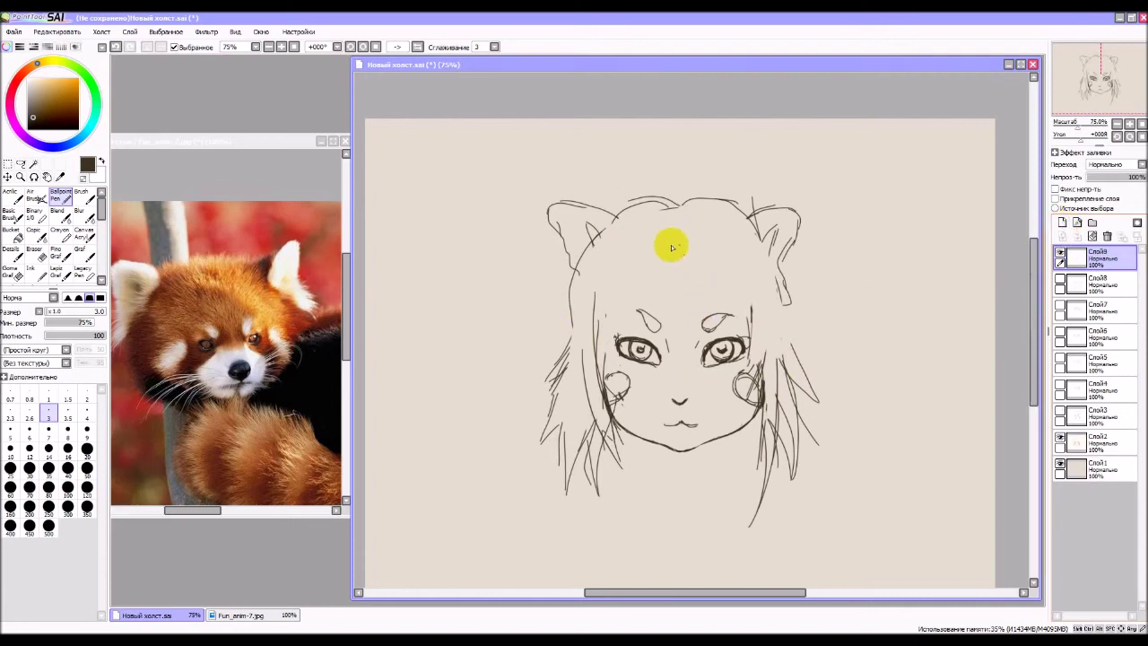
pyautogui.moveTo(683, 239)
pyautogui.mouseDown()
pyautogui.moveTo(663, 310)
pyautogui.moveTo(676, 303)
pyautogui.moveTo(659, 306)
pyautogui.moveTo(688, 310)
pyautogui.moveTo(701, 247)
pyautogui.moveTo(642, 247)
pyautogui.moveTo(677, 255)
pyautogui.moveTo(650, 257)
pyautogui.moveTo(662, 247)
pyautogui.moveTo(623, 291)
pyautogui.moveTo(657, 250)
pyautogui.moveTo(637, 268)
pyautogui.moveTo(614, 262)
pyautogui.moveTo(648, 267)
pyautogui.moveTo(617, 287)
pyautogui.moveTo(621, 264)
pyautogui.moveTo(616, 301)
pyautogui.moveTo(579, 300)
pyautogui.moveTo(601, 311)
pyautogui.moveTo(588, 349)
pyautogui.mouseUp()
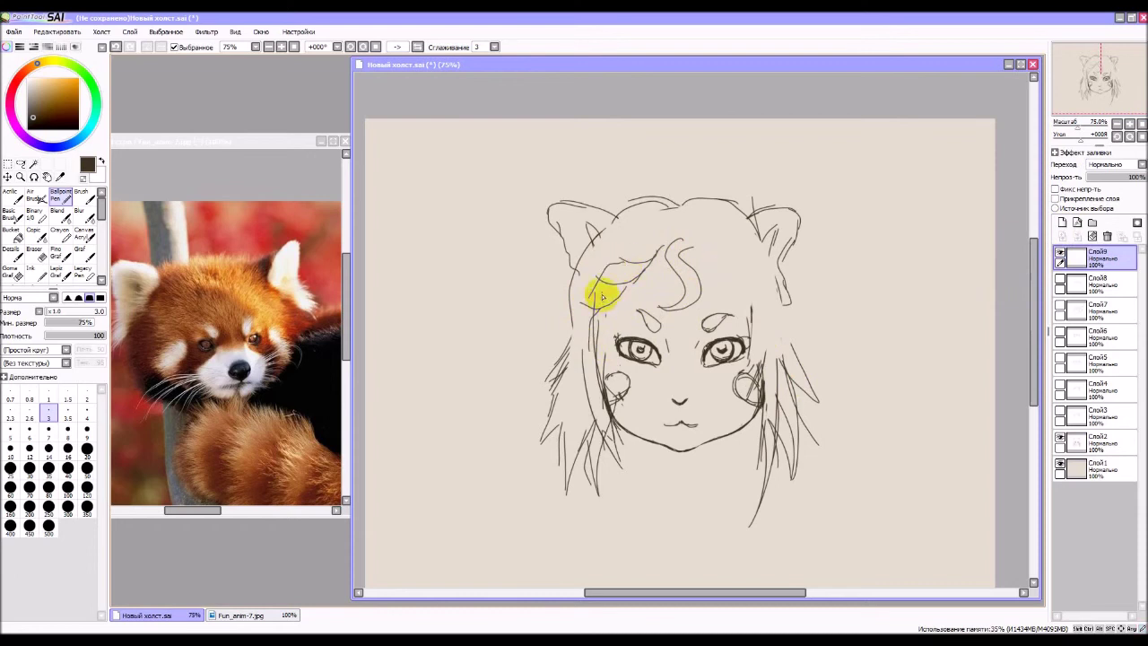
pyautogui.moveTo(699, 249); pyautogui.dragTo(748, 303)
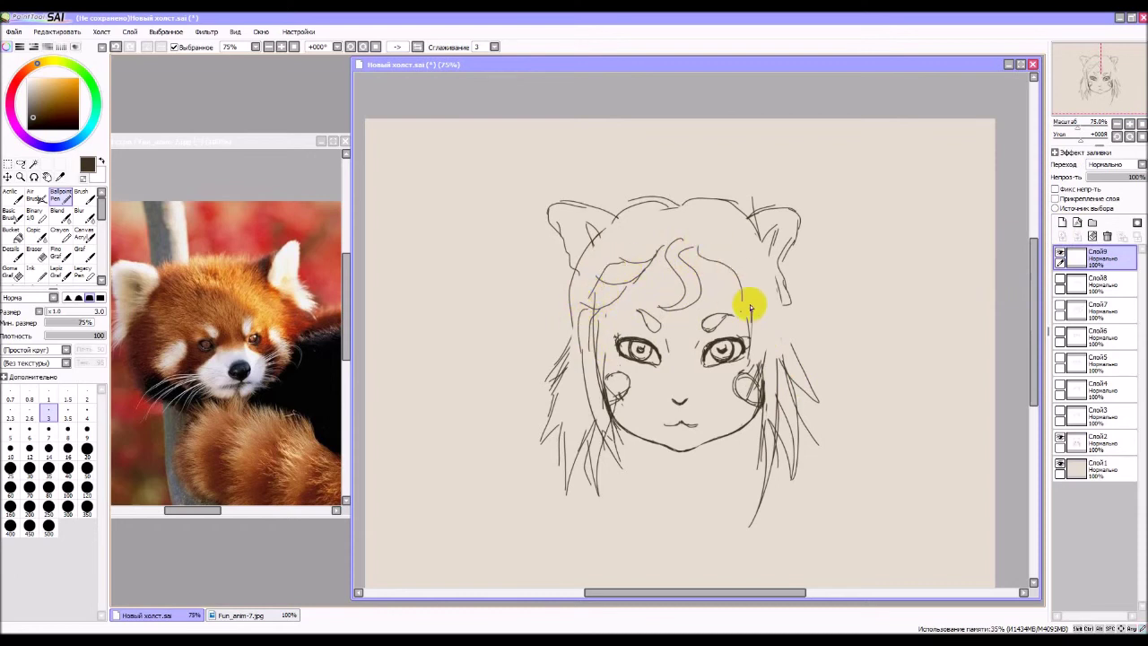
pyautogui.moveTo(706, 245)
pyautogui.mouseDown()
pyautogui.moveTo(750, 309)
pyautogui.moveTo(752, 283)
pyautogui.moveTo(744, 274)
pyautogui.moveTo(777, 359)
pyautogui.mouseUp()
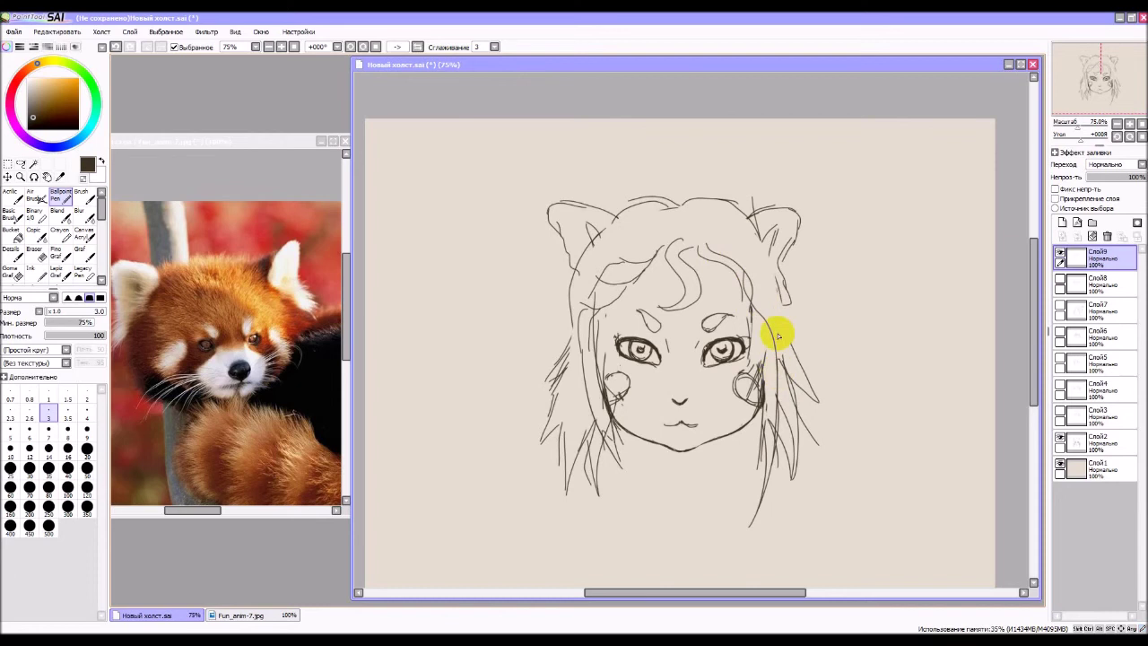
pyautogui.moveTo(755, 310); pyautogui.dragTo(760, 363)
pyautogui.moveTo(737, 246); pyautogui.dragTo(768, 282)
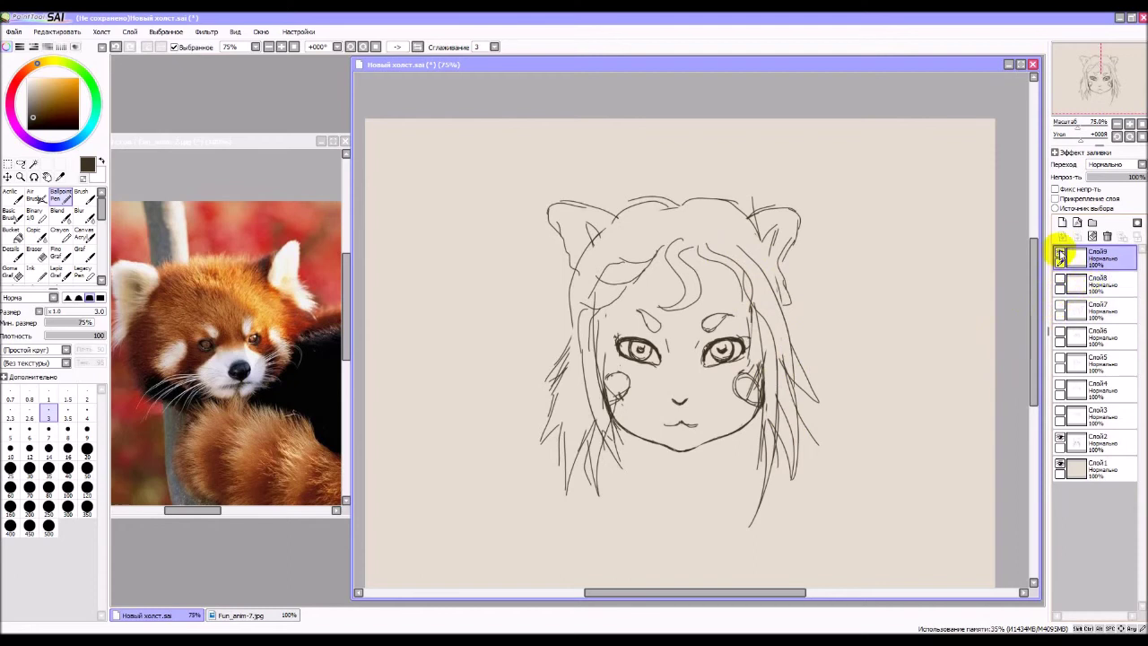
pyautogui.click(1060, 256)
# On a new layer, draw centre-parted hair with long strands sweeping down both sides of the forehead, and hide the layer.
pyautogui.click(1061, 223)
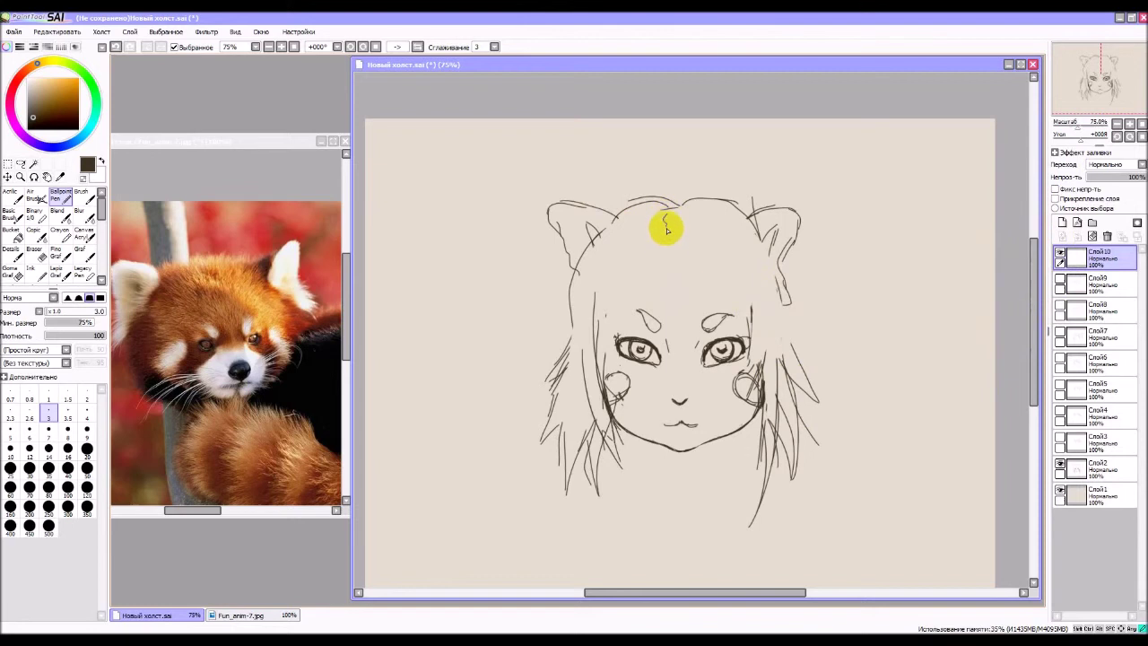
pyautogui.moveTo(666, 230); pyautogui.dragTo(631, 288)
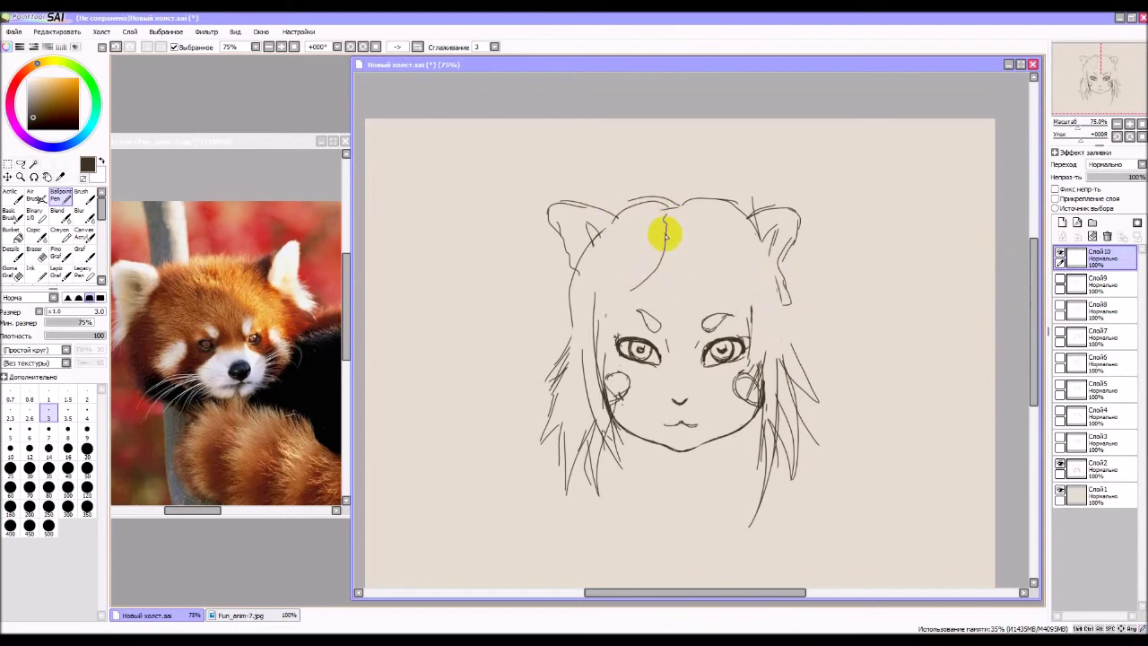
pyautogui.moveTo(664, 246)
pyautogui.mouseDown()
pyautogui.moveTo(651, 278)
pyautogui.moveTo(607, 322)
pyautogui.mouseUp()
pyautogui.moveTo(654, 258)
pyautogui.mouseDown()
pyautogui.moveTo(609, 318)
pyautogui.moveTo(593, 386)
pyautogui.mouseUp()
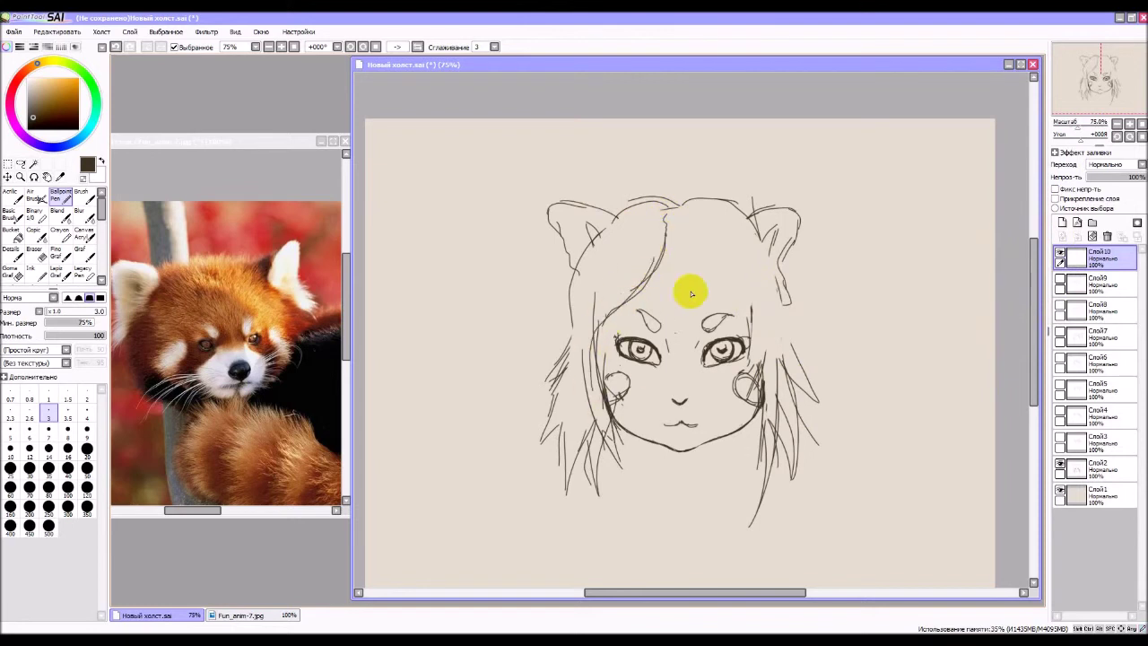
pyautogui.moveTo(666, 220); pyautogui.dragTo(668, 273)
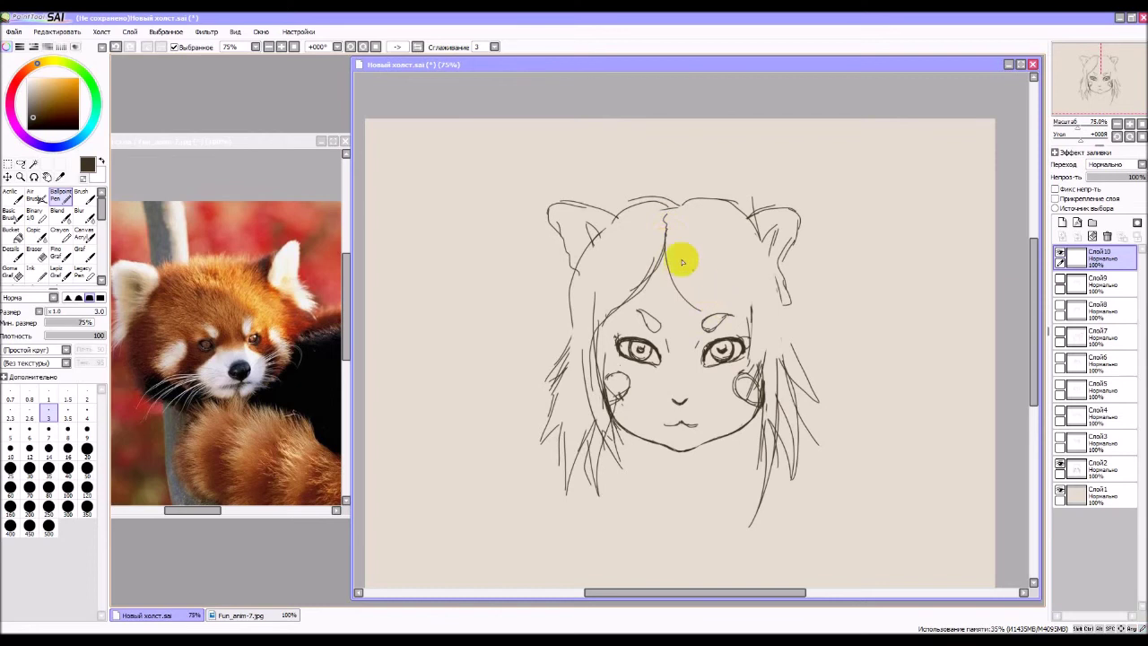
pyautogui.moveTo(669, 231)
pyautogui.mouseDown()
pyautogui.moveTo(681, 287)
pyautogui.moveTo(742, 322)
pyautogui.moveTo(777, 387)
pyautogui.mouseUp()
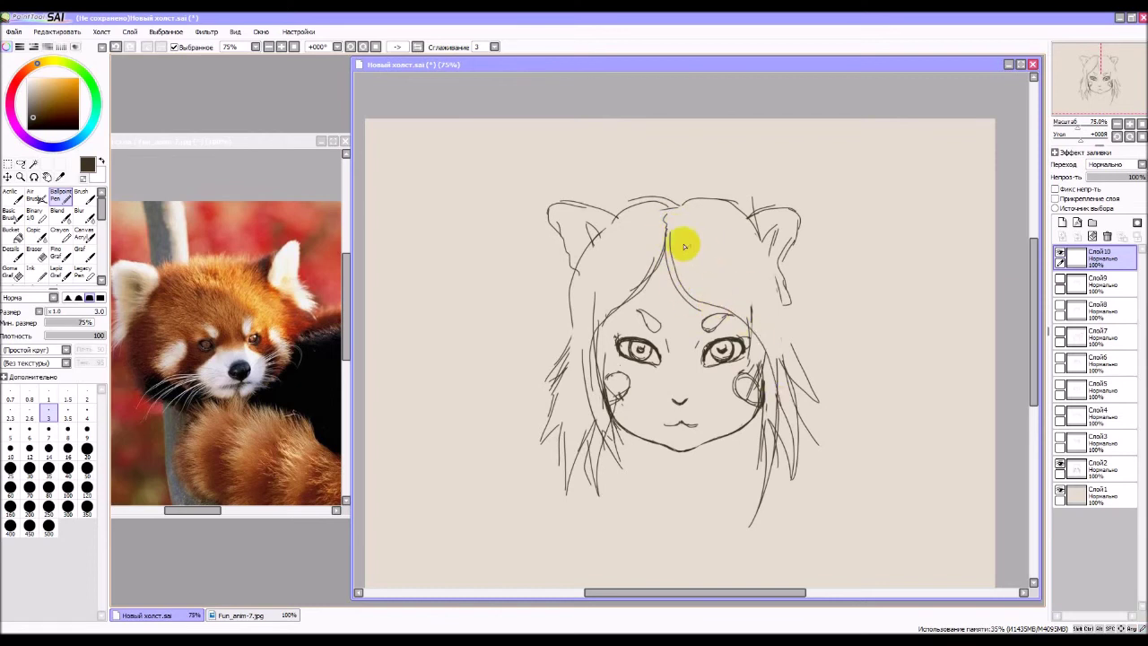
pyautogui.moveTo(680, 237)
pyautogui.mouseDown()
pyautogui.moveTo(749, 309)
pyautogui.moveTo(770, 380)
pyautogui.moveTo(763, 301)
pyautogui.moveTo(788, 377)
pyautogui.mouseUp()
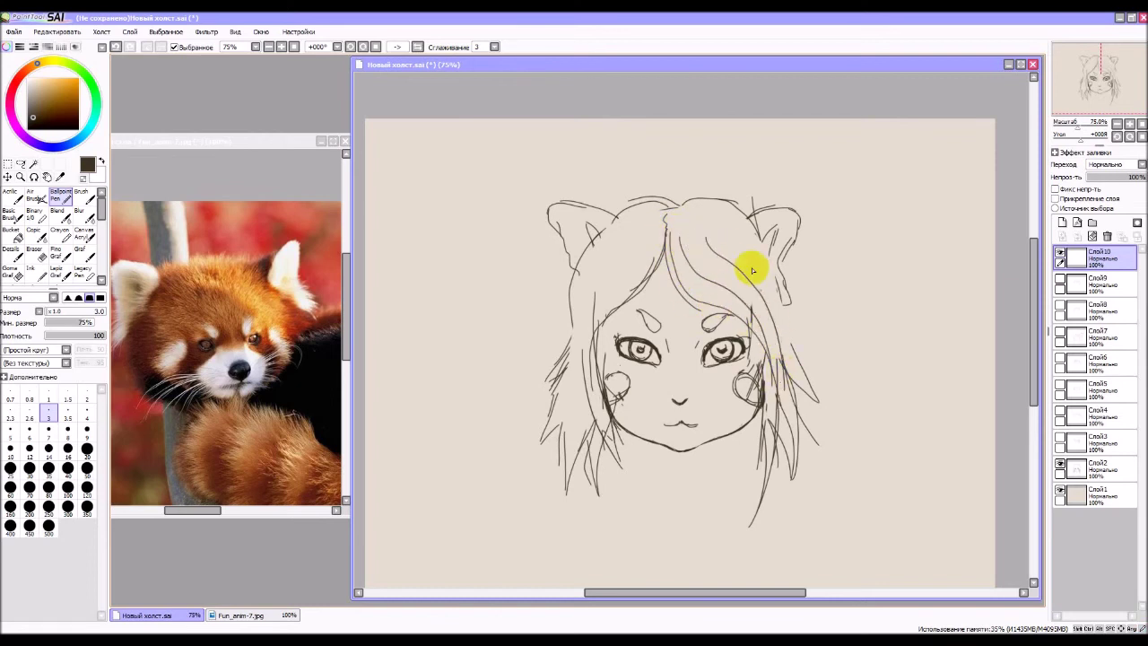
pyautogui.moveTo(744, 243)
pyautogui.mouseDown()
pyautogui.moveTo(780, 305)
pyautogui.moveTo(788, 445)
pyautogui.mouseUp()
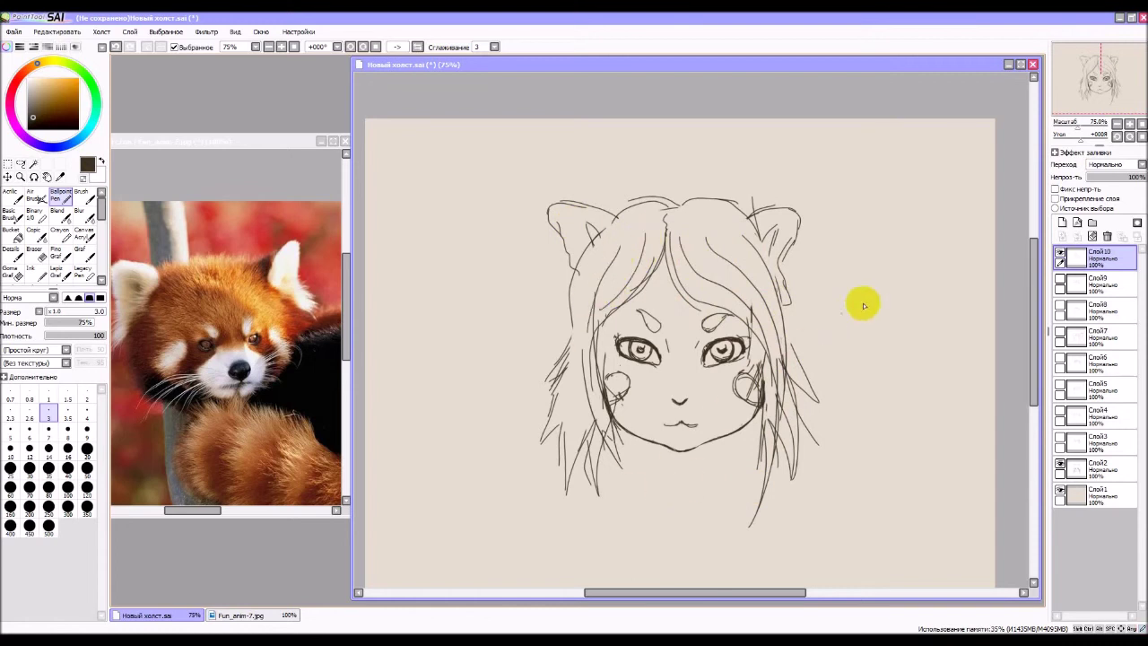
pyautogui.click(1060, 254)
# On a new layer, draw a blunt, straight-cut fringe with squared locks at both temples, and hide the layer.
pyautogui.click(1061, 223)
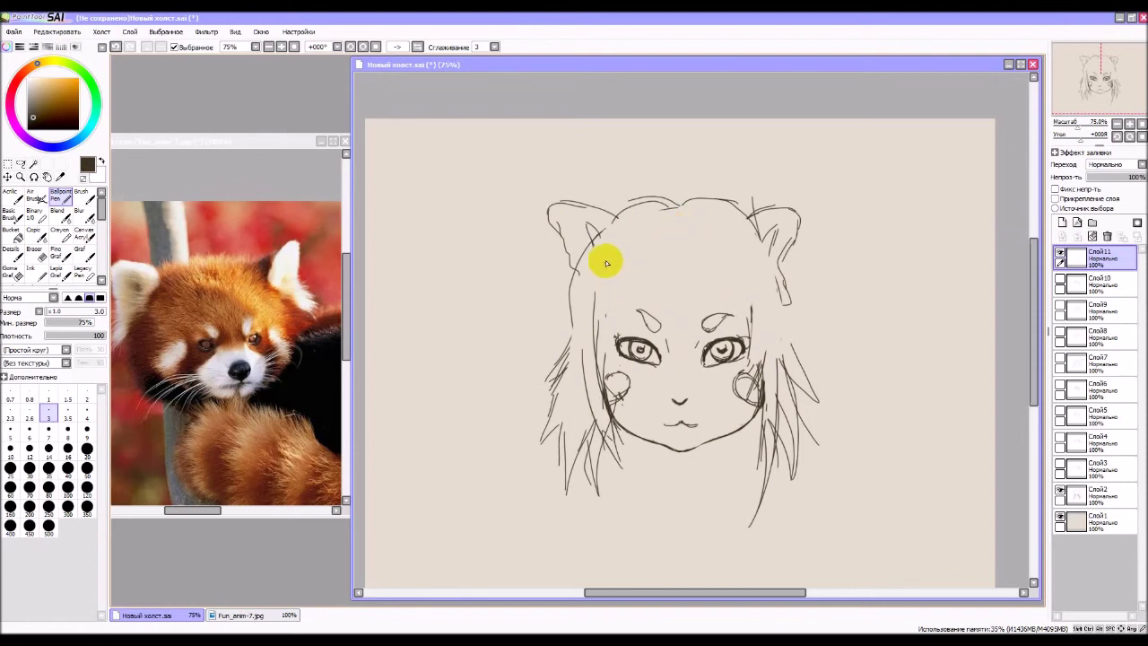
pyautogui.moveTo(602, 295)
pyautogui.mouseDown()
pyautogui.moveTo(628, 262)
pyautogui.moveTo(623, 299)
pyautogui.moveTo(631, 263)
pyautogui.moveTo(635, 301)
pyautogui.moveTo(649, 301)
pyautogui.moveTo(652, 269)
pyautogui.moveTo(654, 301)
pyautogui.moveTo(660, 266)
pyautogui.moveTo(691, 305)
pyautogui.mouseUp()
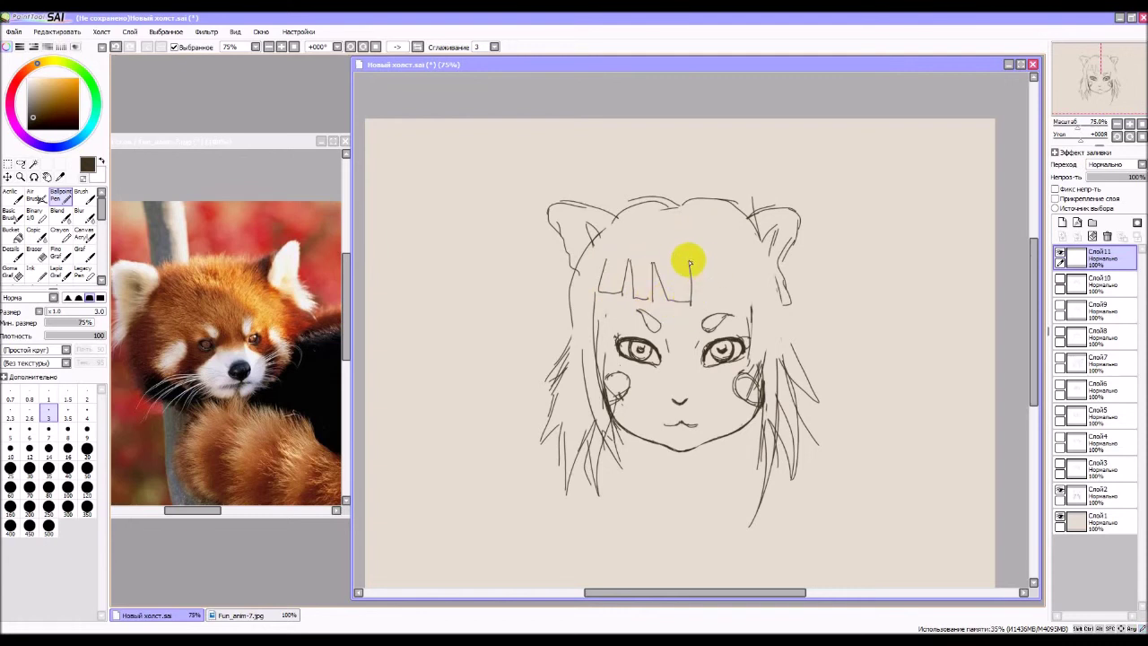
pyautogui.moveTo(690, 264)
pyautogui.mouseDown()
pyautogui.moveTo(727, 304)
pyautogui.moveTo(731, 276)
pyautogui.moveTo(752, 307)
pyautogui.moveTo(747, 255)
pyautogui.moveTo(754, 368)
pyautogui.mouseUp()
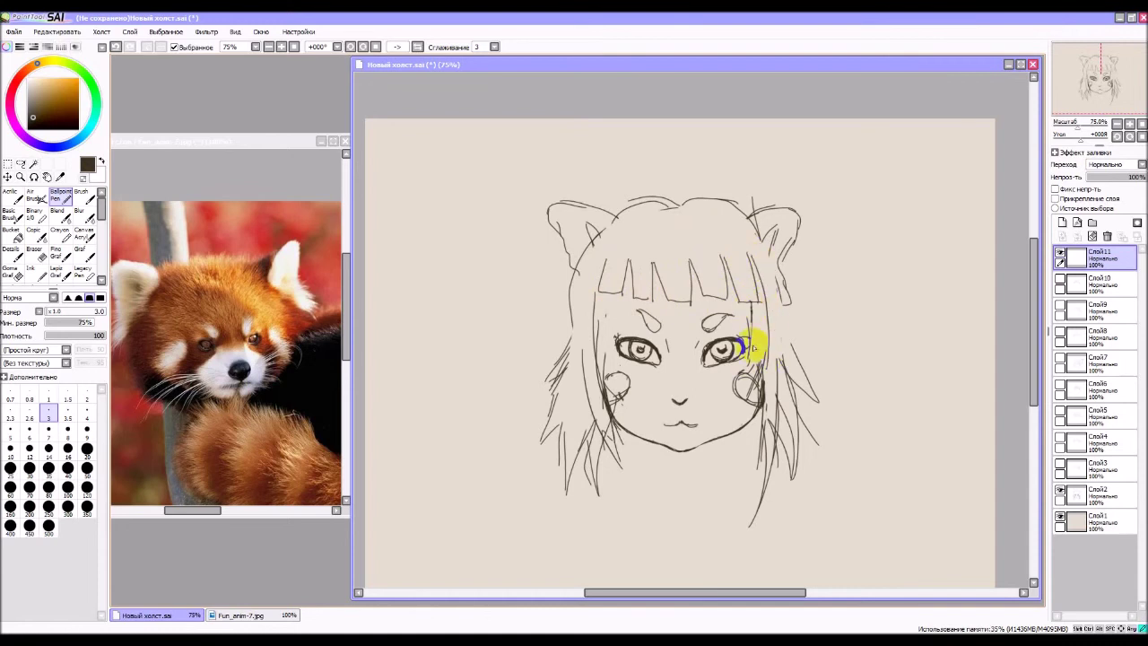
pyautogui.moveTo(607, 290); pyautogui.dragTo(609, 365)
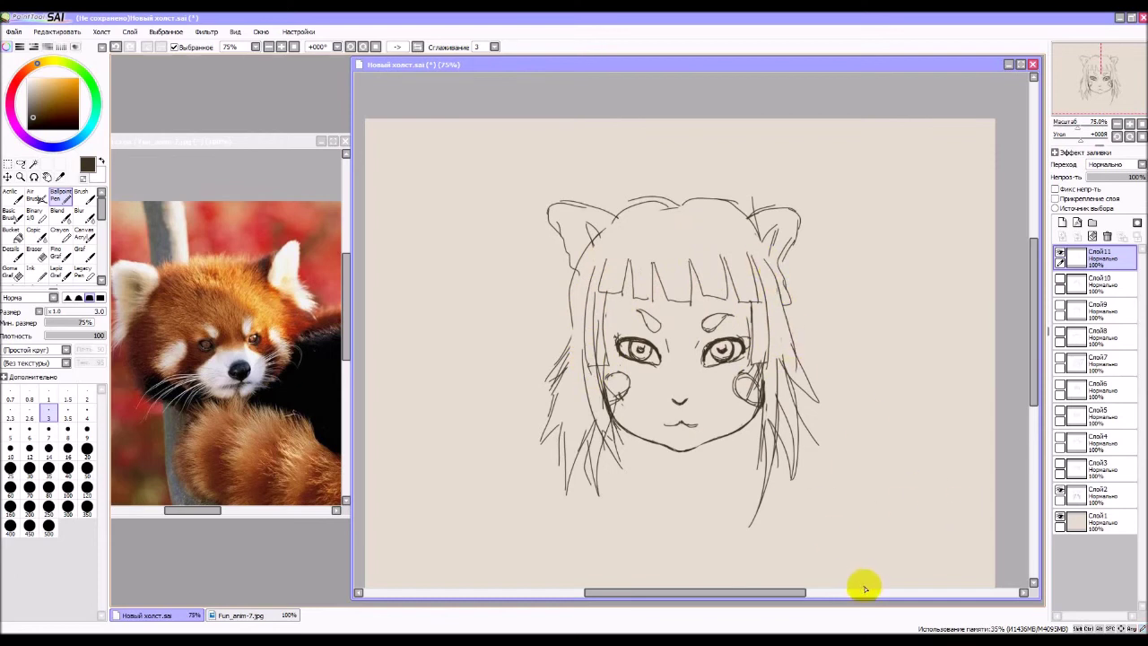
pyautogui.click(1061, 256)
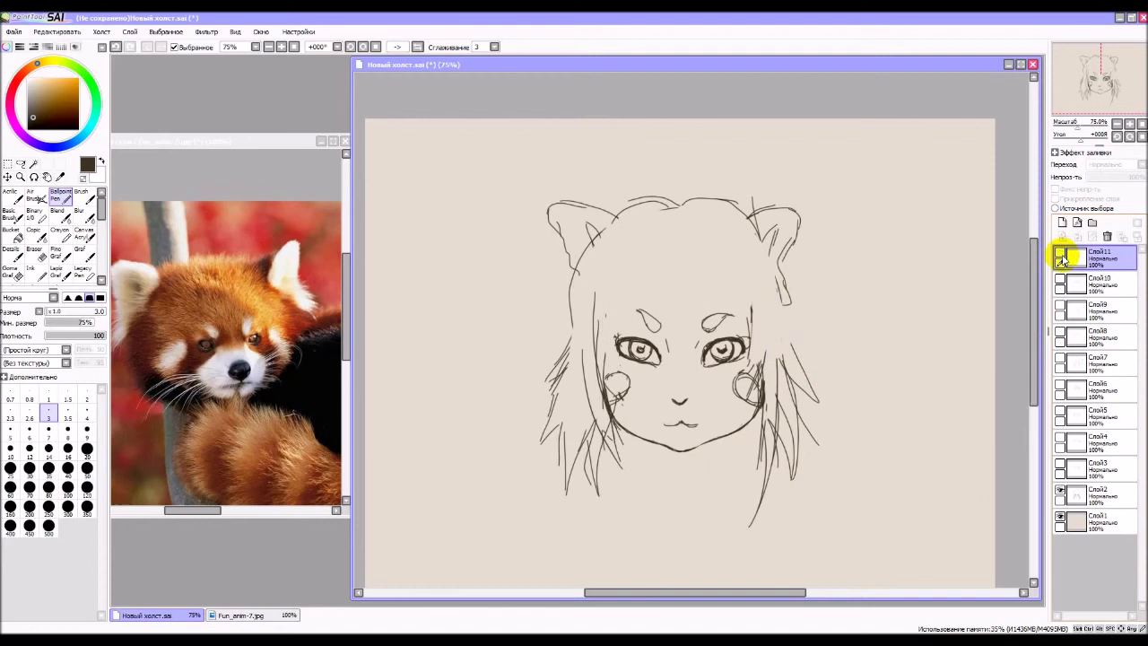
# On a new layer, draw a pointed forehead marking framed by braids running from the parting to both temples, and hide the layer.
pyautogui.click(1063, 223)
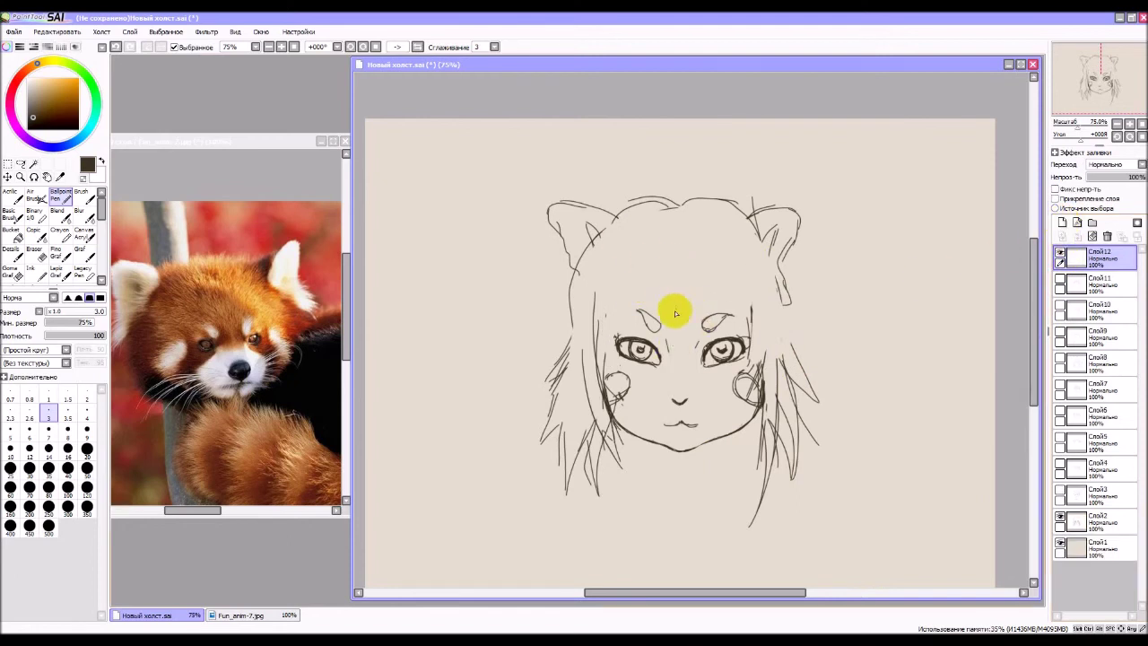
pyautogui.moveTo(654, 288); pyautogui.dragTo(660, 314)
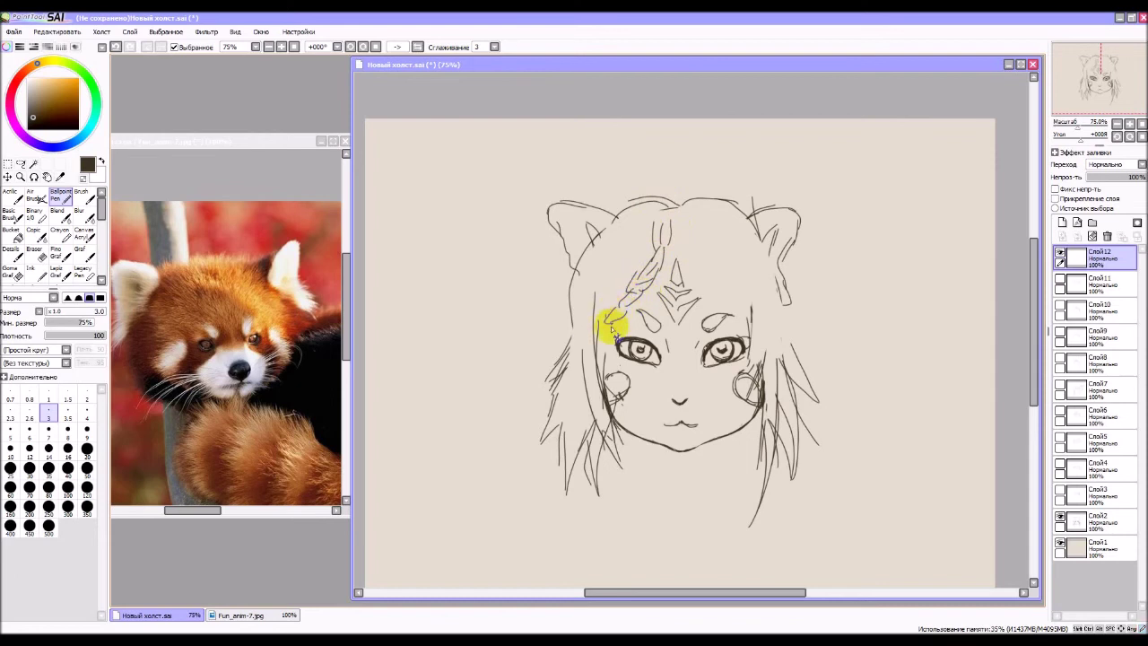
pyautogui.moveTo(634, 243)
pyautogui.mouseDown()
pyautogui.moveTo(592, 305)
pyautogui.moveTo(621, 251)
pyautogui.moveTo(618, 315)
pyautogui.mouseUp()
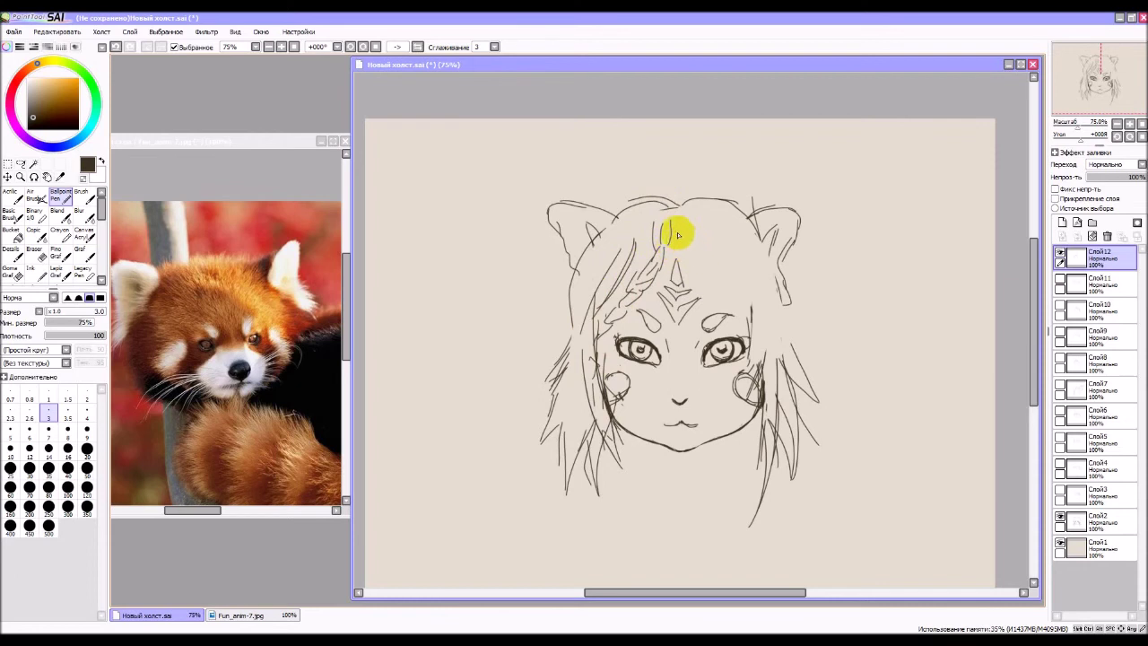
pyautogui.moveTo(679, 234)
pyautogui.mouseDown()
pyautogui.moveTo(675, 235)
pyautogui.moveTo(687, 241)
pyautogui.moveTo(678, 260)
pyautogui.moveTo(698, 248)
pyautogui.moveTo(690, 261)
pyautogui.moveTo(704, 278)
pyautogui.moveTo(702, 260)
pyautogui.moveTo(719, 298)
pyautogui.moveTo(741, 302)
pyautogui.moveTo(768, 332)
pyautogui.mouseUp()
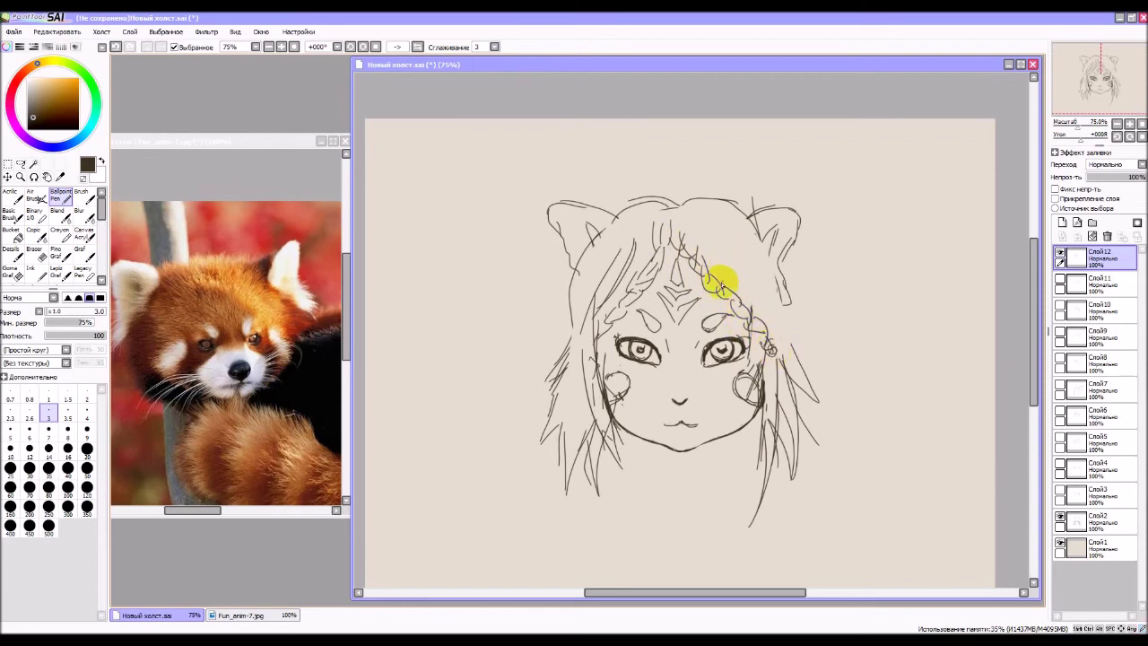
pyautogui.moveTo(725, 287); pyautogui.dragTo(752, 260)
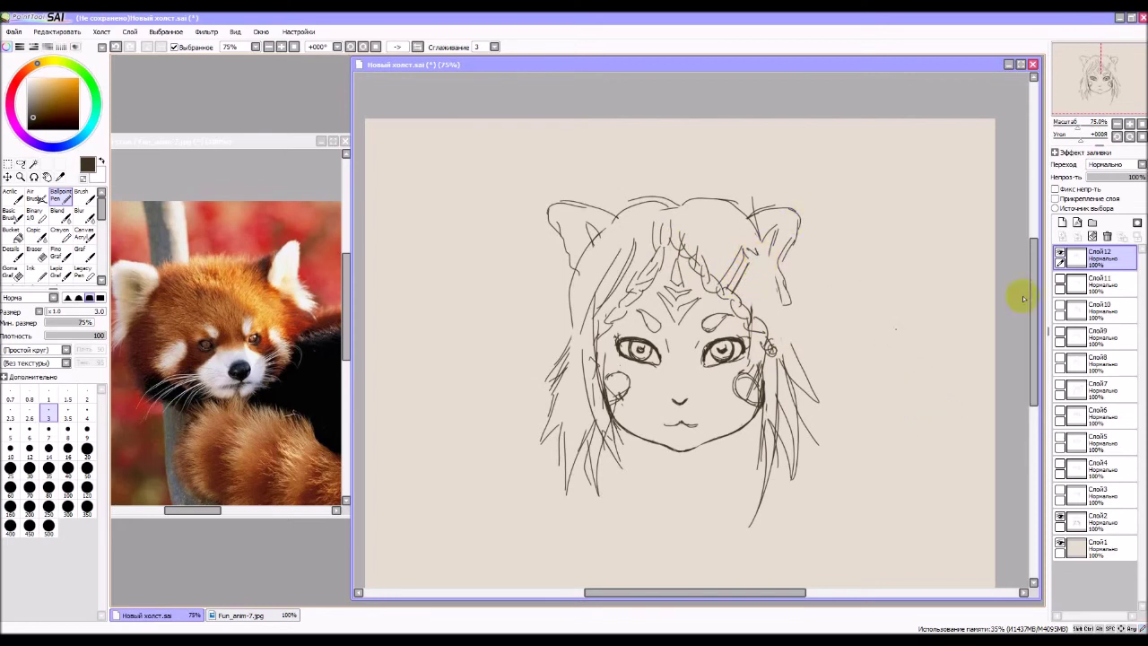
pyautogui.click(1059, 256)
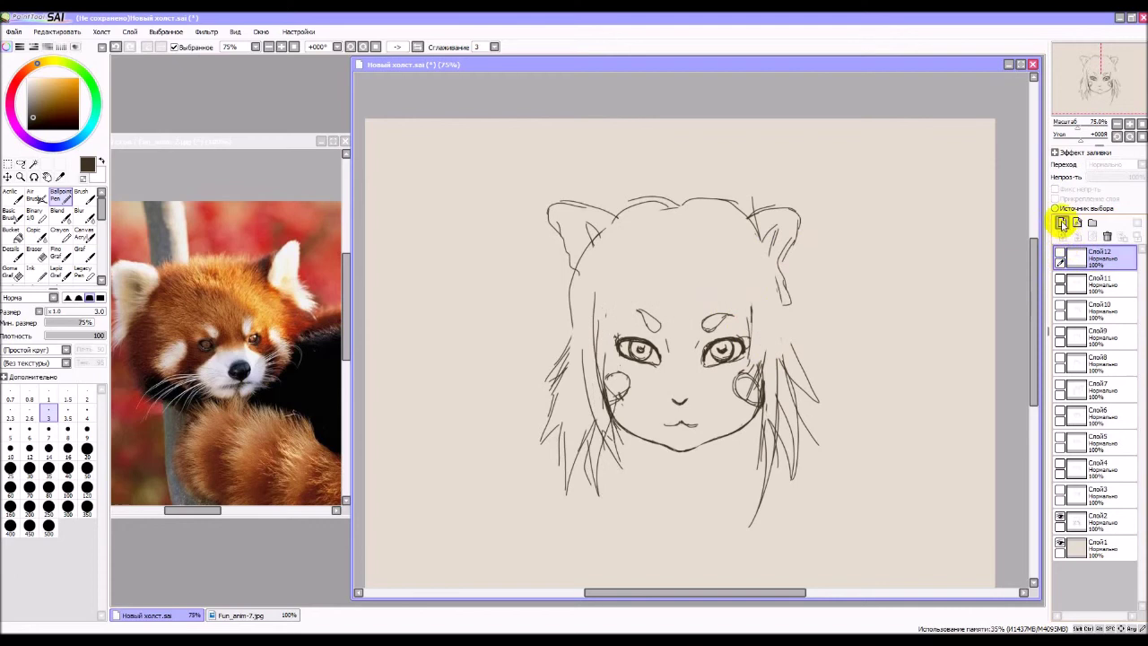
# On a new layer, draw a round forehead emblem surrounded by small diamonds, with parted strands sweeping down both sides.
pyautogui.click(1063, 222)
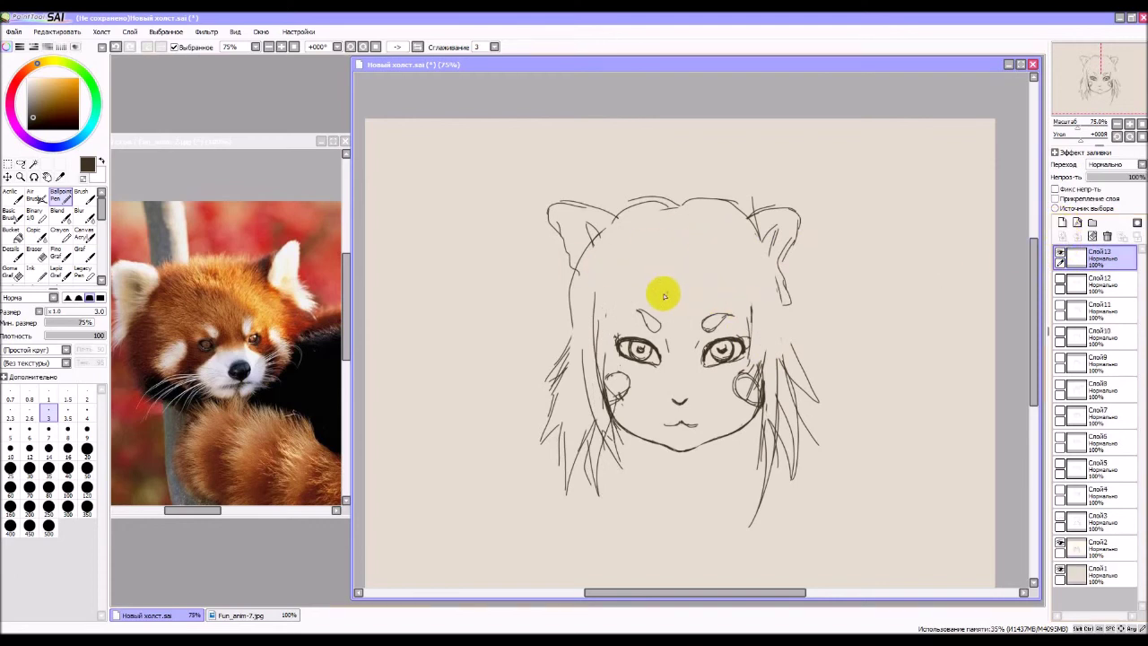
pyautogui.moveTo(663, 303)
pyautogui.mouseDown()
pyautogui.moveTo(663, 306)
pyautogui.moveTo(661, 279)
pyautogui.moveTo(655, 291)
pyautogui.moveTo(661, 262)
pyautogui.moveTo(677, 258)
pyautogui.moveTo(700, 280)
pyautogui.moveTo(697, 299)
pyautogui.moveTo(668, 305)
pyautogui.mouseUp()
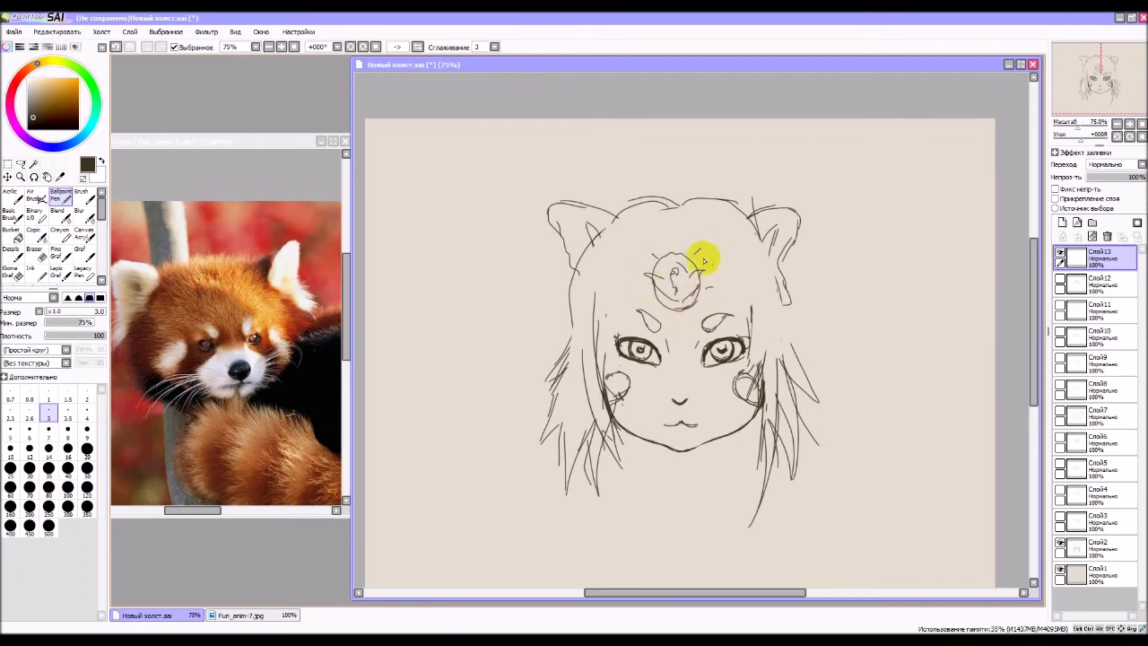
pyautogui.moveTo(706, 256); pyautogui.dragTo(710, 252)
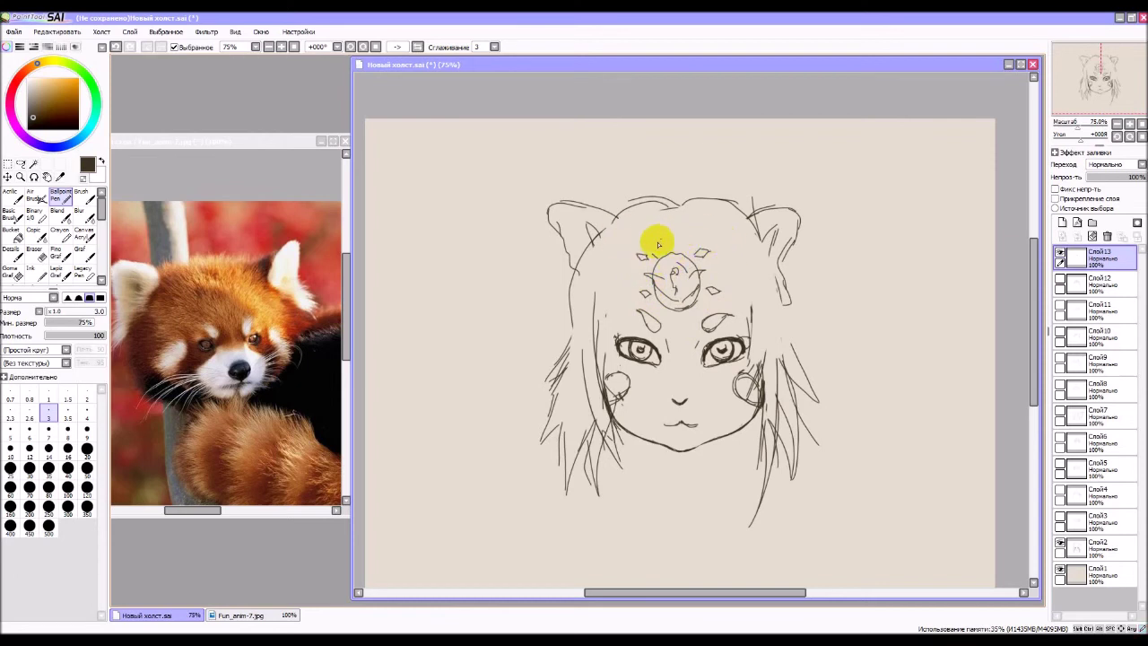
pyautogui.moveTo(666, 230); pyautogui.dragTo(622, 289)
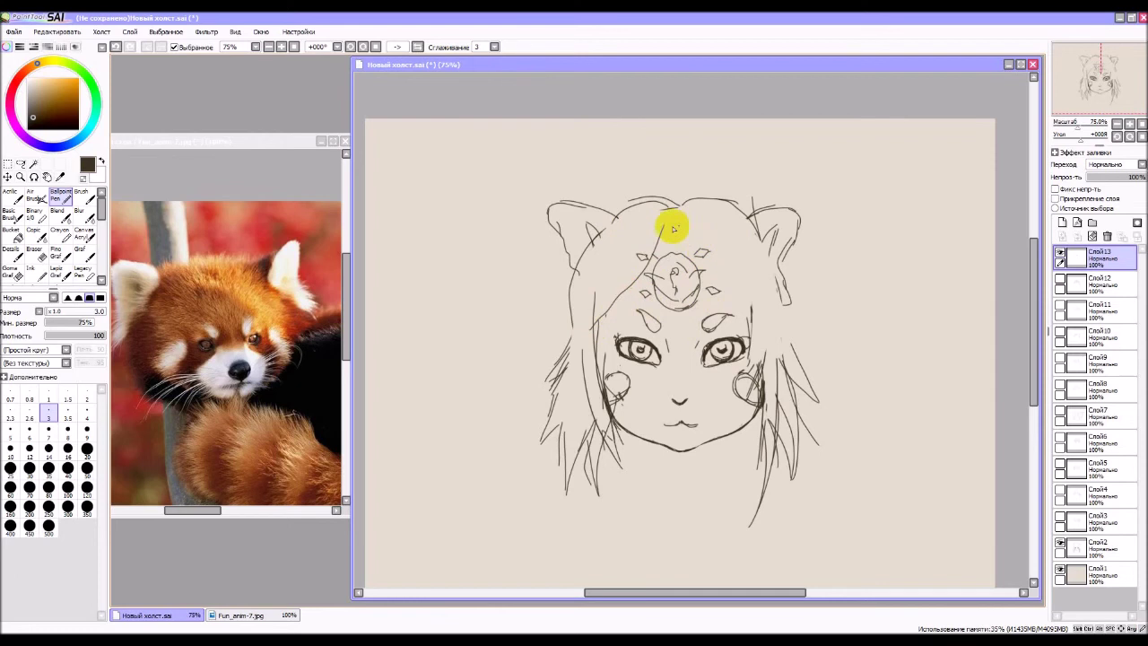
pyautogui.moveTo(671, 233); pyautogui.dragTo(587, 342)
pyautogui.moveTo(682, 233); pyautogui.dragTo(768, 324)
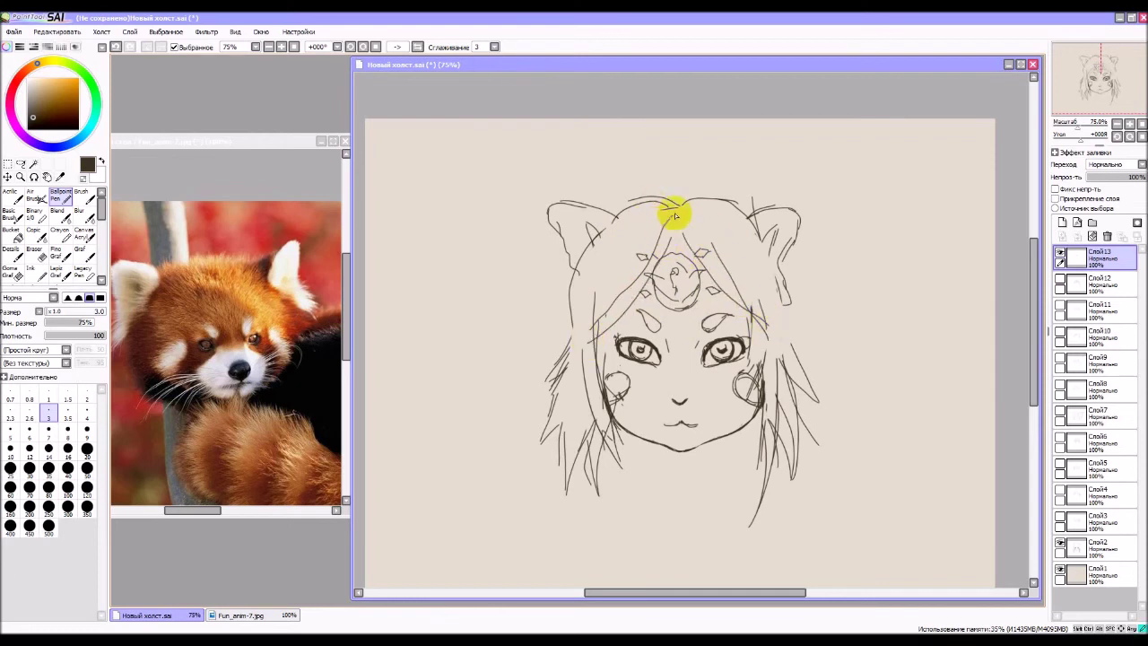
# Add a large bun above the right ear with hairpins and a dangling diamond ornament, and hide the layer.
pyautogui.moveTo(718, 180)
pyautogui.mouseDown()
pyautogui.moveTo(756, 136)
pyautogui.moveTo(814, 174)
pyautogui.moveTo(807, 256)
pyautogui.moveTo(781, 265)
pyautogui.mouseUp()
pyautogui.moveTo(719, 205)
pyautogui.mouseDown()
pyautogui.moveTo(776, 143)
pyautogui.moveTo(808, 252)
pyautogui.moveTo(815, 361)
pyautogui.mouseUp()
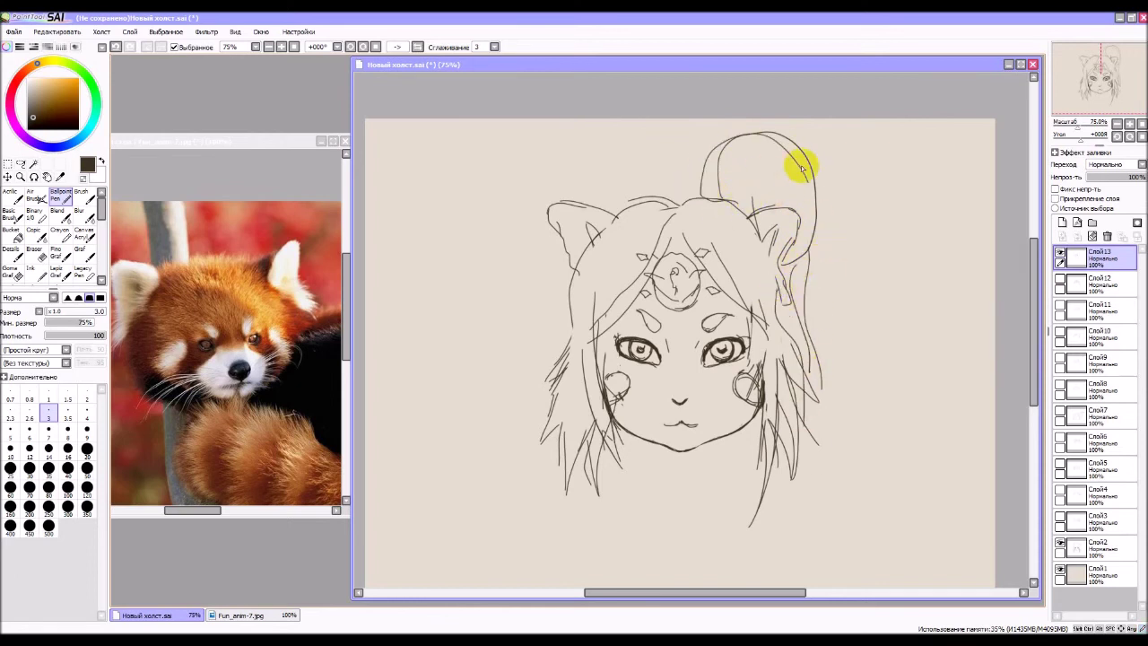
pyautogui.moveTo(806, 162)
pyautogui.mouseDown()
pyautogui.moveTo(856, 140)
pyautogui.moveTo(849, 152)
pyautogui.mouseUp()
pyautogui.click(844, 187)
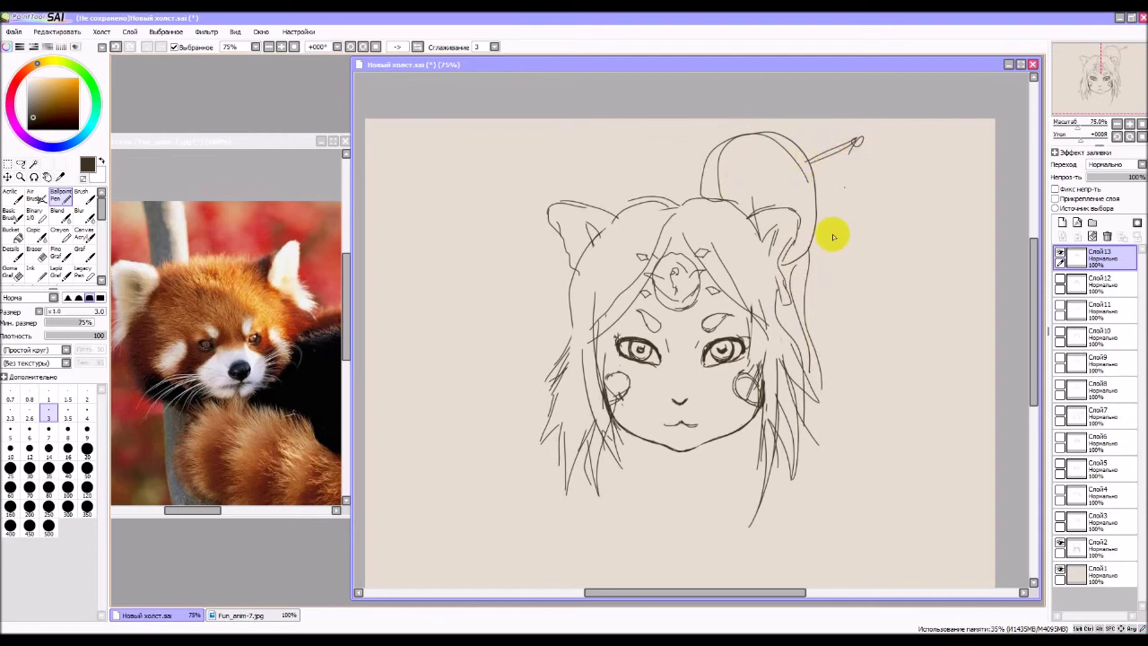
pyautogui.moveTo(824, 246)
pyautogui.mouseDown()
pyautogui.moveTo(861, 272)
pyautogui.moveTo(809, 245)
pyautogui.moveTo(869, 287)
pyautogui.moveTo(853, 341)
pyautogui.moveTo(863, 399)
pyautogui.mouseUp()
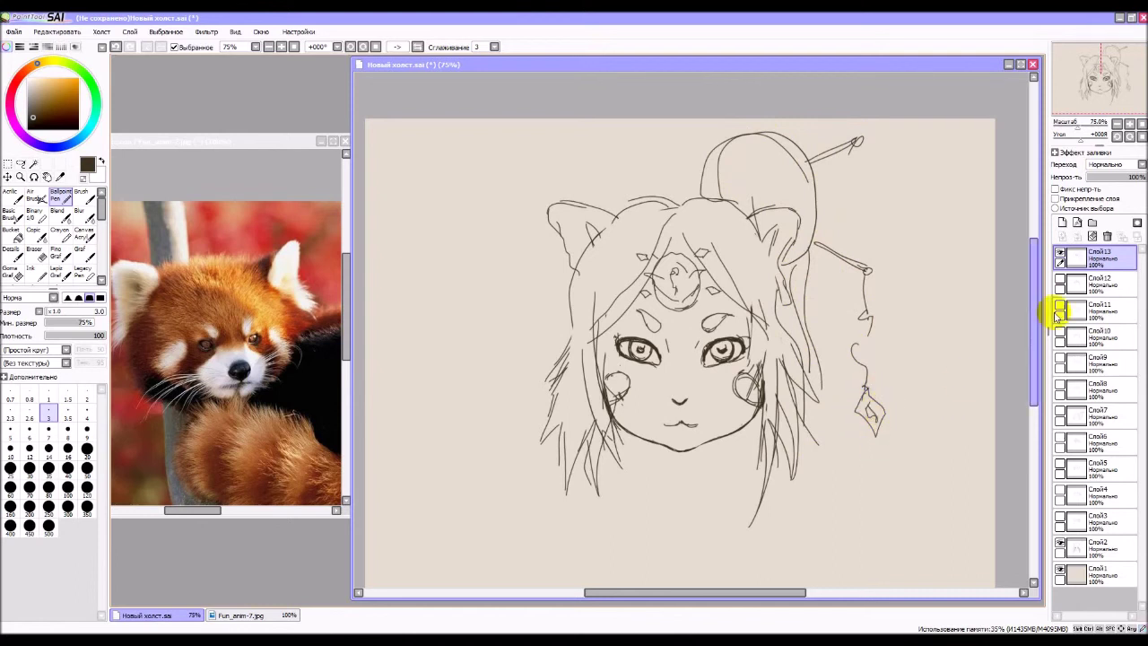
pyautogui.click(1060, 256)
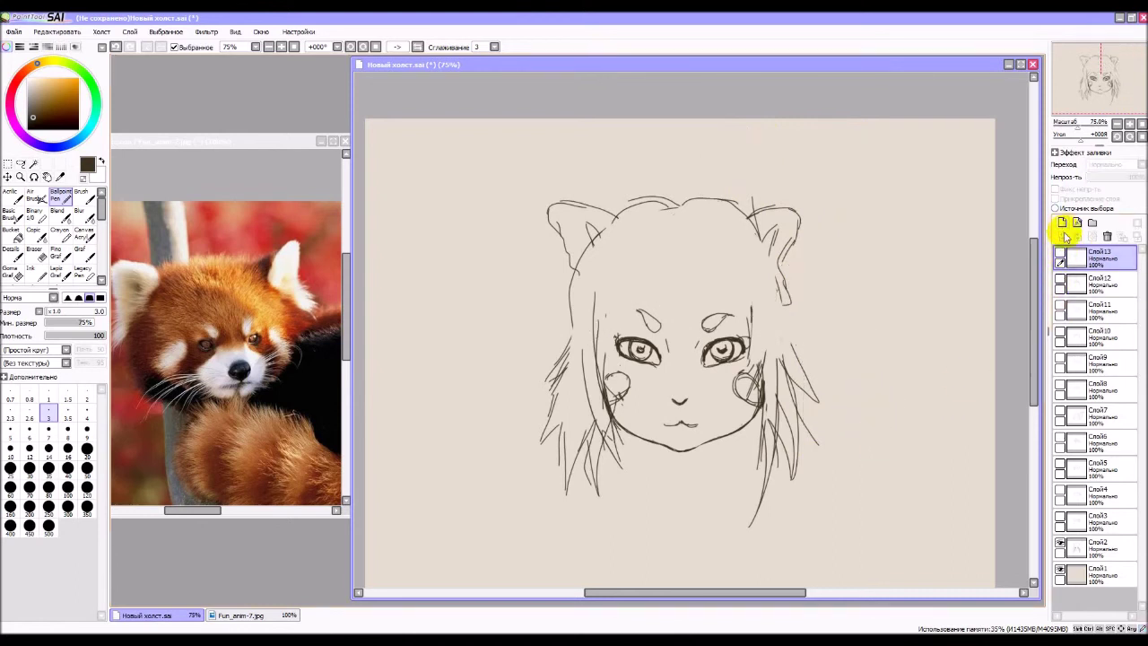
# On a new layer, draw a side-parted fringe swept across the forehead with flowers and a side lock near the right ear.
pyautogui.click(1061, 222)
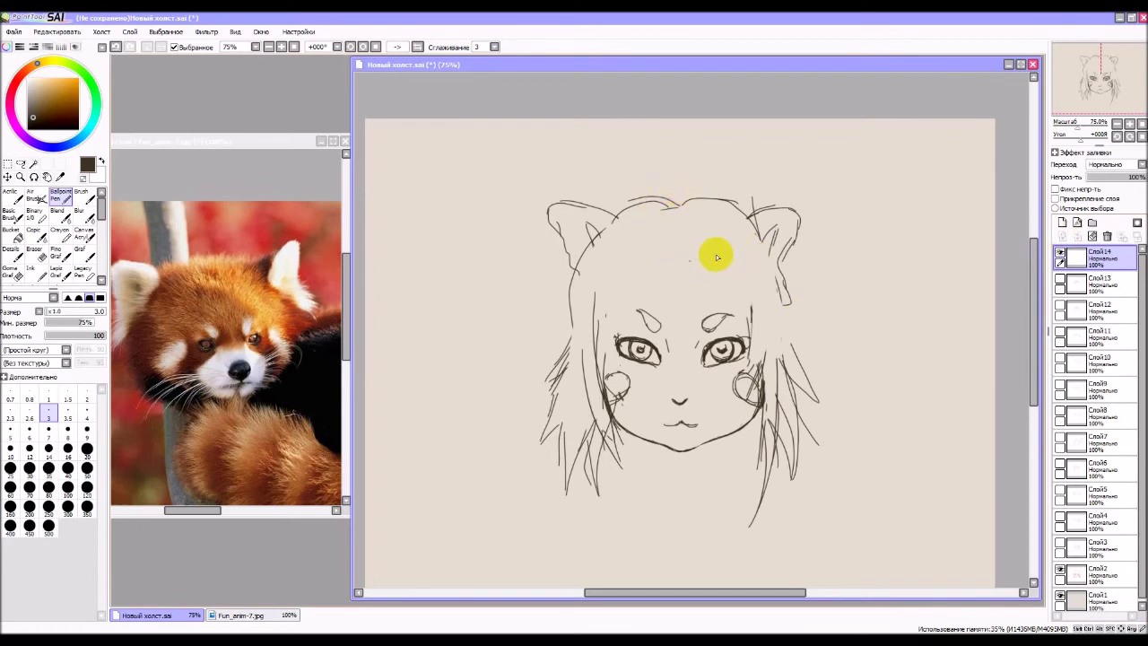
pyautogui.moveTo(596, 356)
pyautogui.mouseDown()
pyautogui.moveTo(727, 236)
pyautogui.moveTo(724, 252)
pyautogui.moveTo(722, 234)
pyautogui.moveTo(734, 274)
pyautogui.moveTo(765, 305)
pyautogui.moveTo(753, 295)
pyautogui.moveTo(771, 360)
pyautogui.moveTo(764, 317)
pyautogui.moveTo(767, 299)
pyautogui.moveTo(782, 301)
pyautogui.moveTo(765, 322)
pyautogui.moveTo(773, 362)
pyautogui.mouseUp()
pyautogui.moveTo(781, 308); pyautogui.dragTo(784, 364)
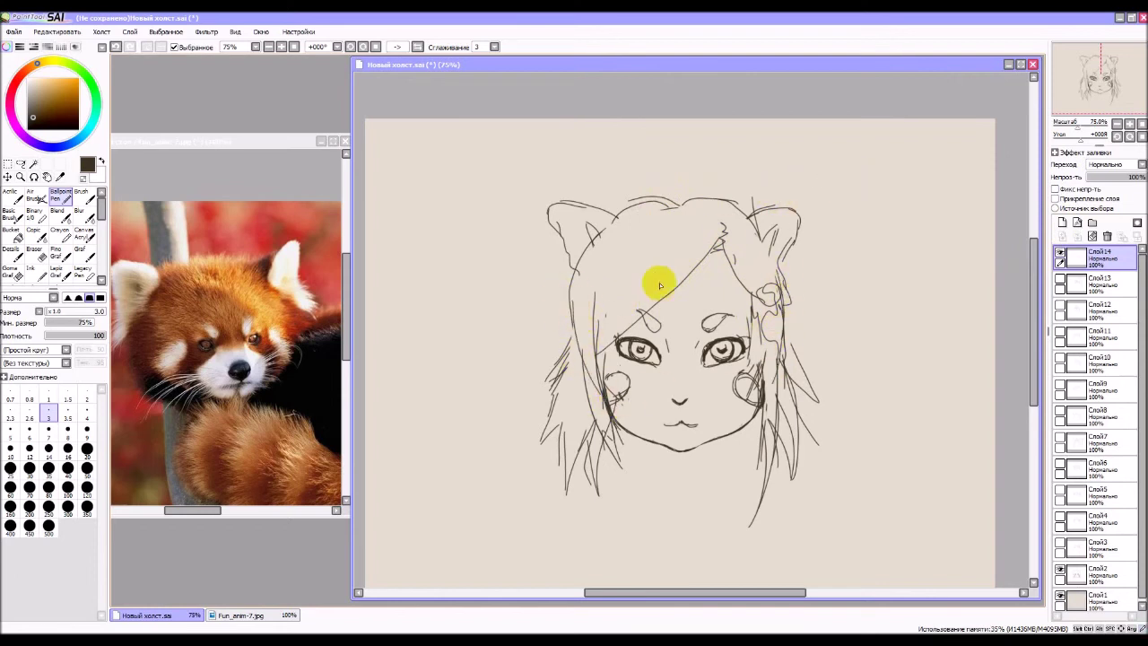
pyautogui.moveTo(630, 312)
pyautogui.mouseDown()
pyautogui.moveTo(682, 269)
pyautogui.moveTo(657, 269)
pyautogui.moveTo(684, 222)
pyautogui.mouseUp()
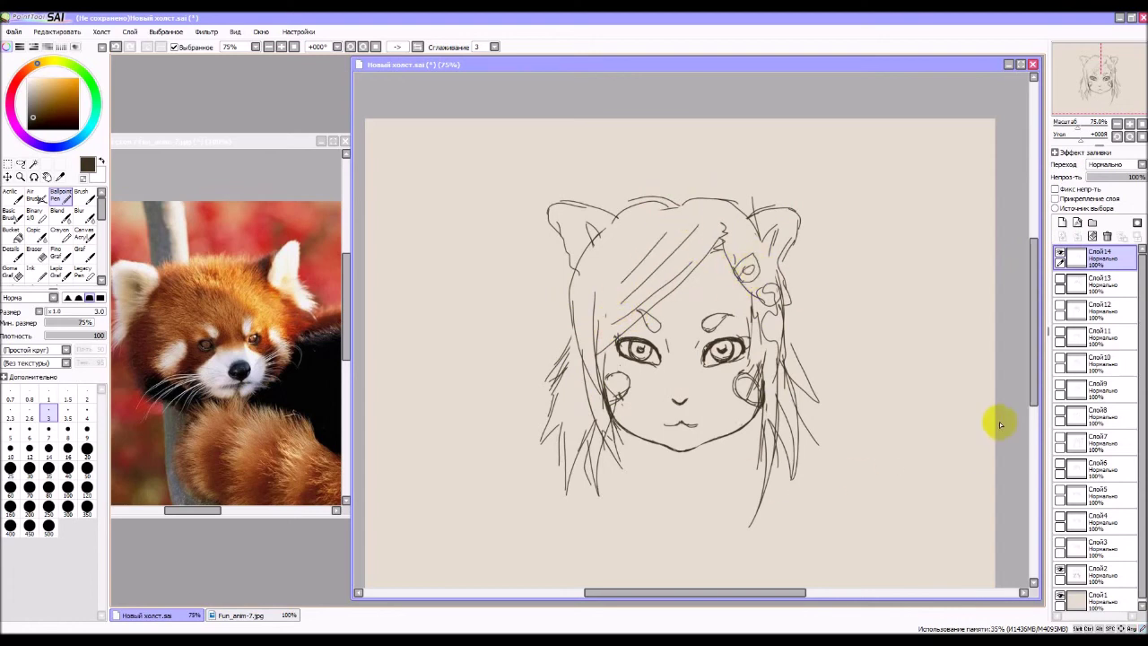
# Hide the flower-fringe layer and draw three question marks above the head on a new layer.
pyautogui.click(1060, 256)
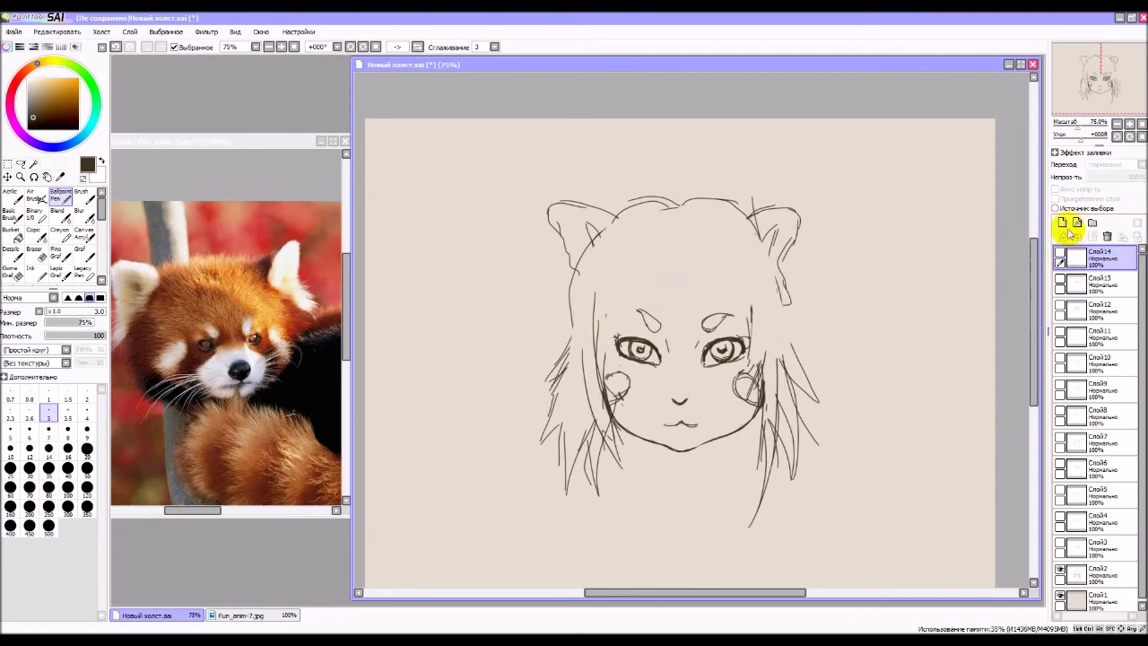
pyautogui.click(1061, 223)
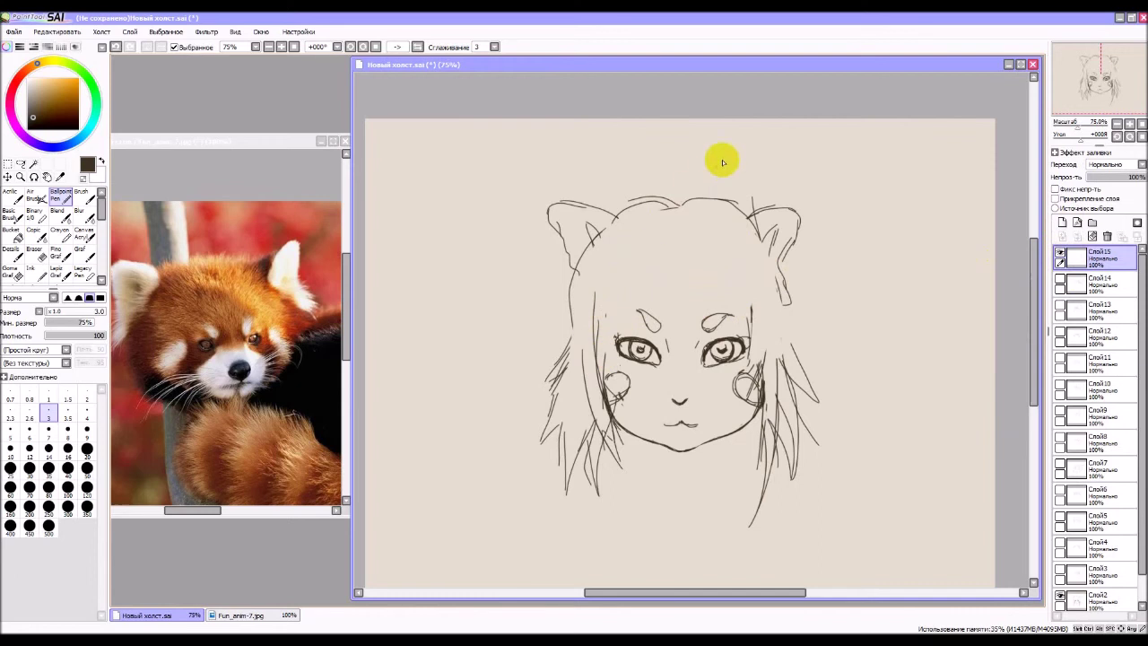
pyautogui.moveTo(795, 150)
pyautogui.mouseDown()
pyautogui.moveTo(802, 171)
pyautogui.moveTo(830, 149)
pyautogui.moveTo(833, 175)
pyautogui.mouseUp()
pyautogui.click(804, 180)
pyautogui.click(834, 189)
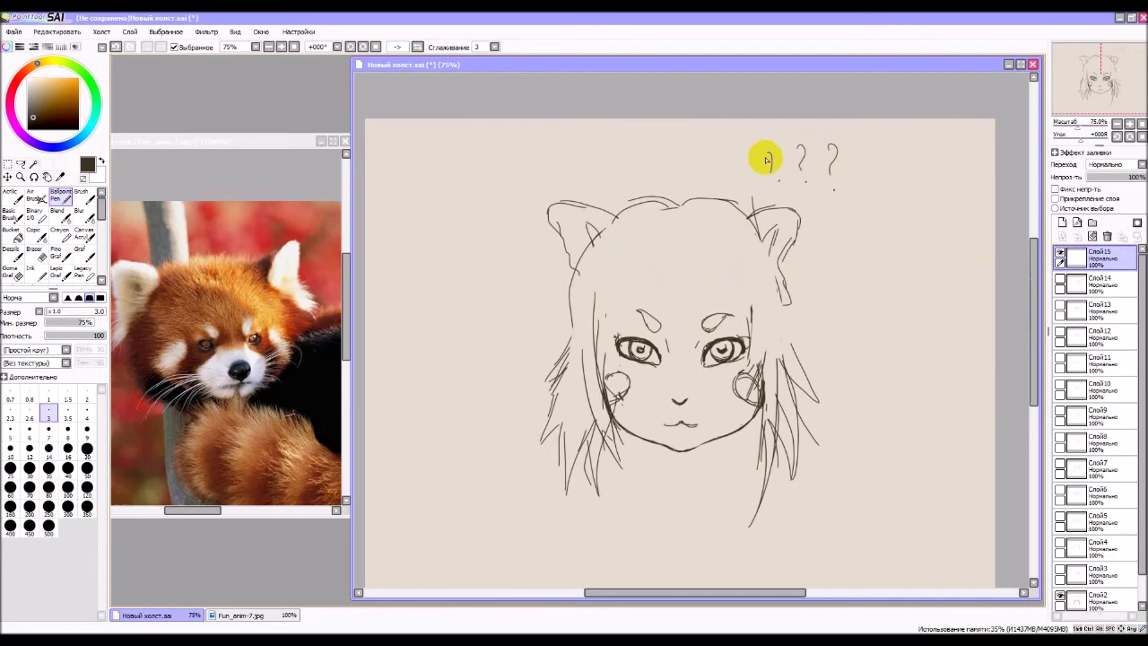
pyautogui.moveTo(767, 159); pyautogui.dragTo(770, 174)
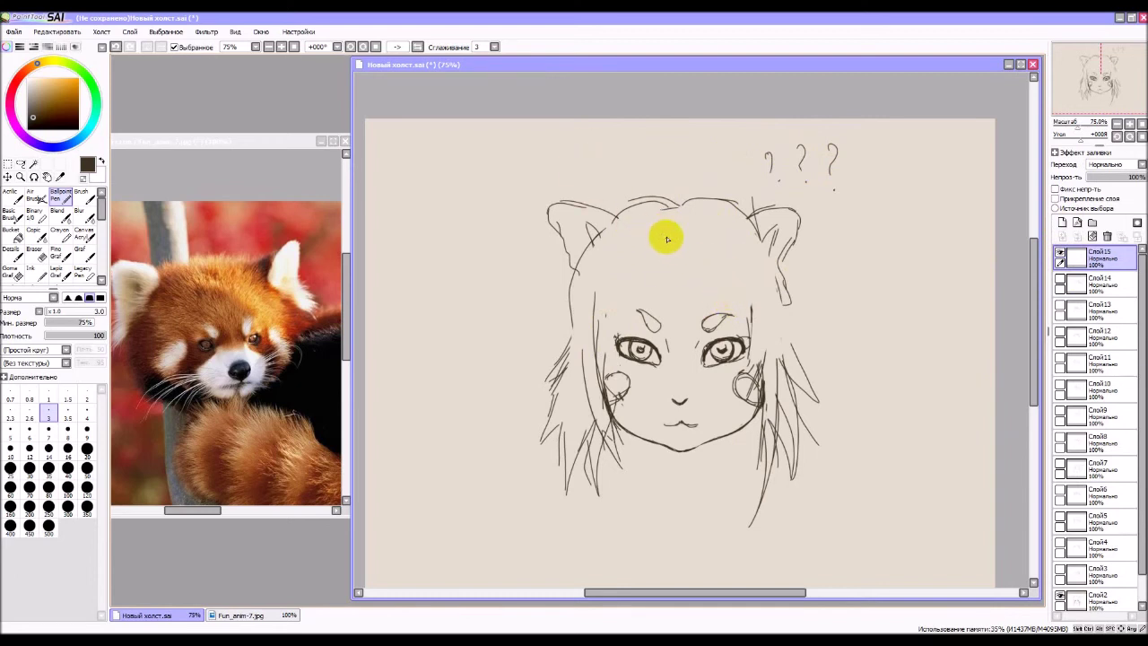
# Draw wavy, centre-parted strands curling down both sides of the forehead to the temples, and hide the layer.
pyautogui.moveTo(651, 217)
pyautogui.mouseDown()
pyautogui.moveTo(632, 254)
pyautogui.moveTo(641, 316)
pyautogui.mouseUp()
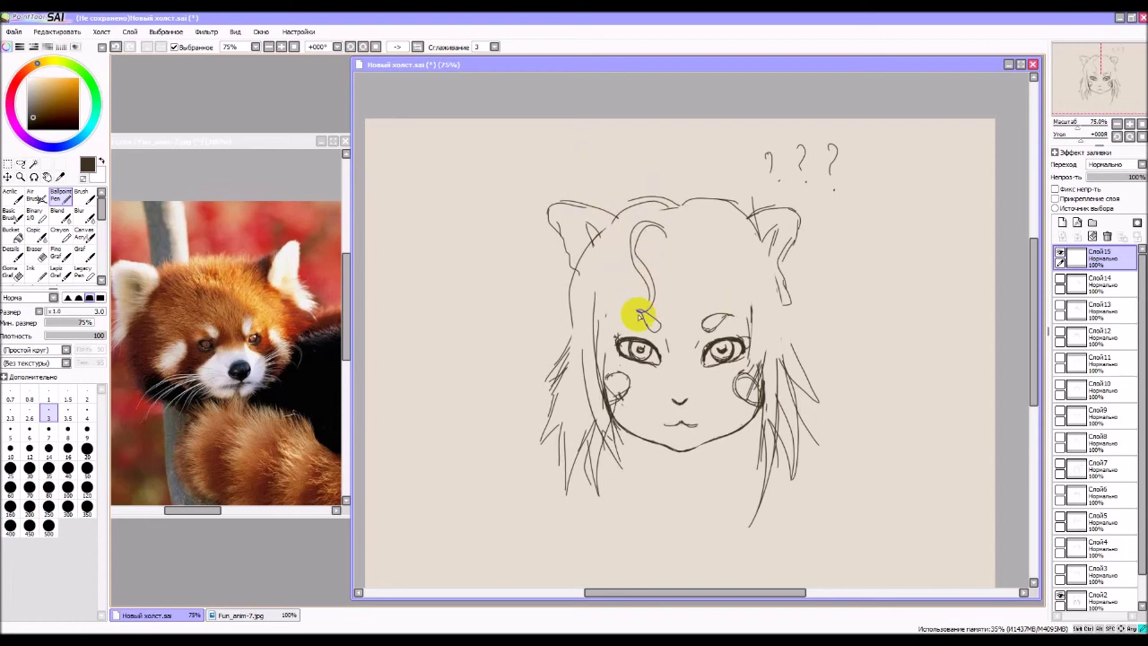
pyautogui.moveTo(628, 230); pyautogui.dragTo(584, 333)
pyautogui.moveTo(615, 236)
pyautogui.mouseDown()
pyautogui.moveTo(613, 326)
pyautogui.moveTo(581, 332)
pyautogui.mouseUp()
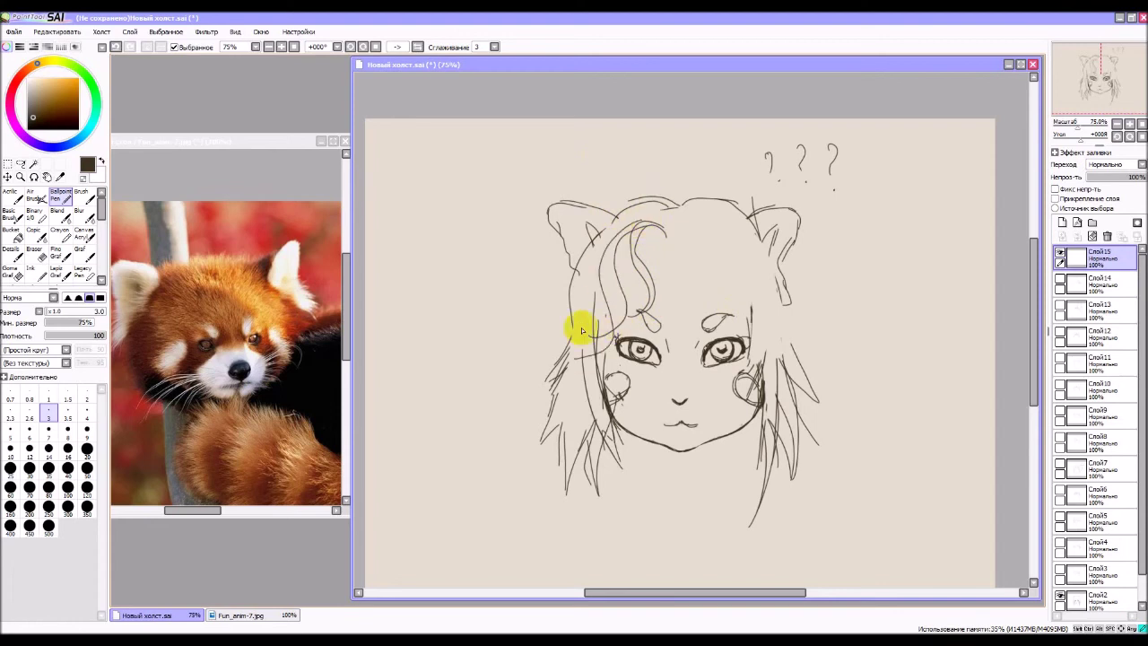
pyautogui.moveTo(670, 239)
pyautogui.mouseDown()
pyautogui.moveTo(698, 285)
pyautogui.moveTo(716, 282)
pyautogui.moveTo(678, 238)
pyautogui.moveTo(708, 227)
pyautogui.moveTo(744, 302)
pyautogui.mouseUp()
pyautogui.moveTo(691, 223); pyautogui.dragTo(769, 313)
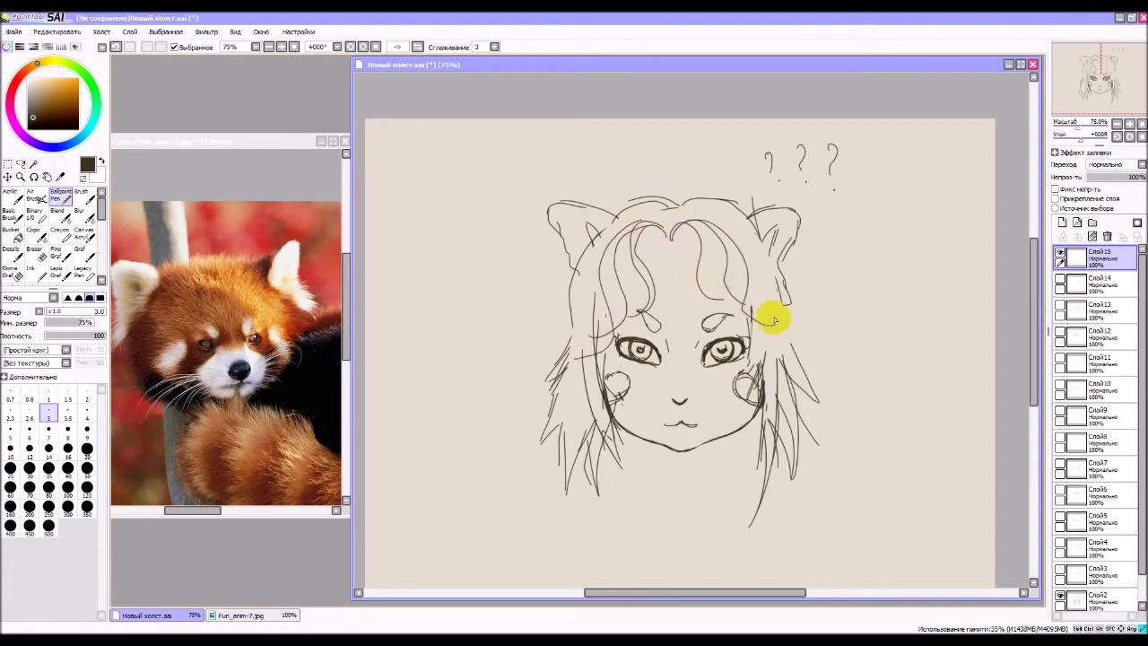
pyautogui.moveTo(671, 225)
pyautogui.mouseDown()
pyautogui.moveTo(712, 220)
pyautogui.moveTo(775, 329)
pyautogui.mouseUp()
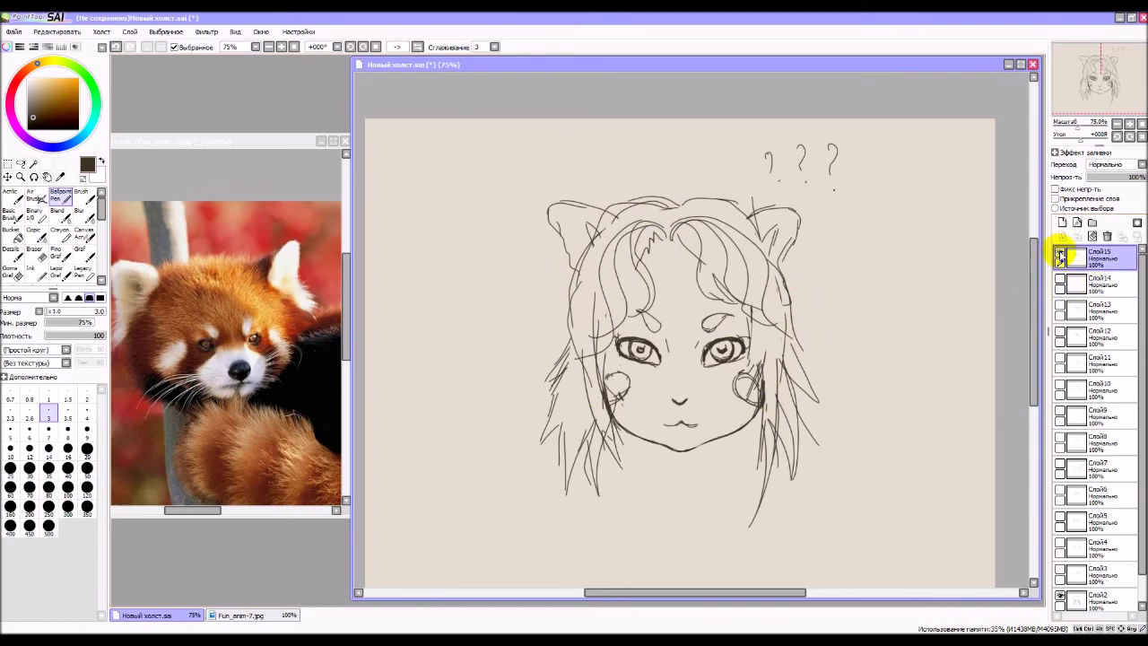
pyautogui.click(1060, 257)
# On a new layer, draw a double-peaked hairline with jagged tips and straight strands falling down the left side of the face.
pyautogui.click(1063, 222)
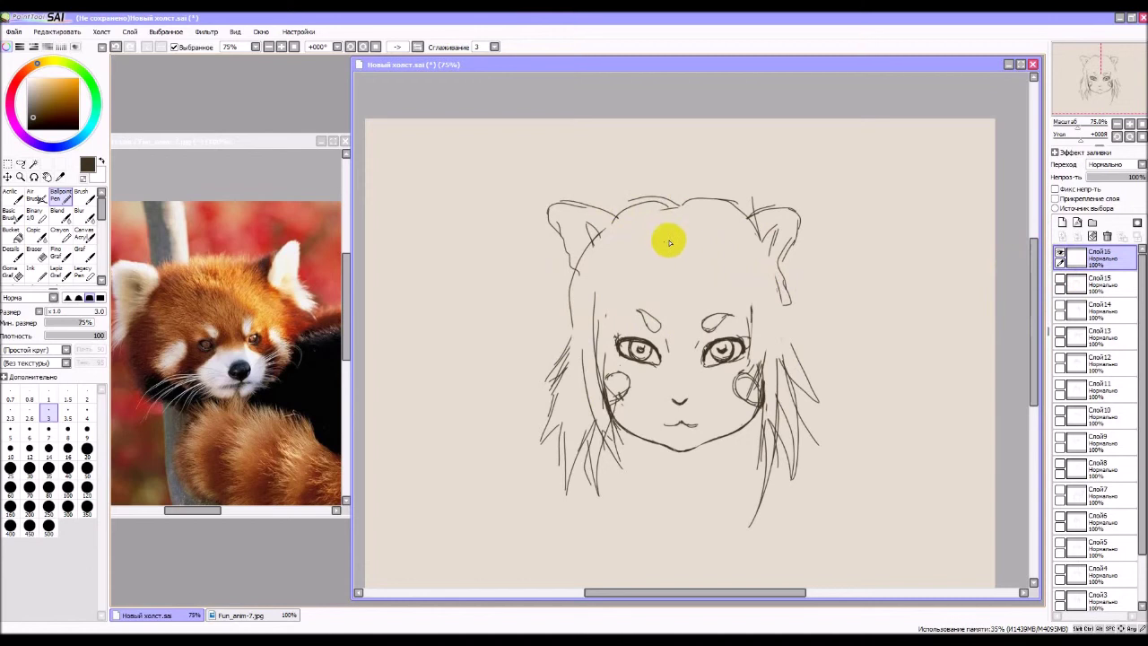
pyautogui.moveTo(655, 232)
pyautogui.mouseDown()
pyautogui.moveTo(641, 255)
pyautogui.moveTo(685, 224)
pyautogui.moveTo(708, 260)
pyautogui.mouseUp()
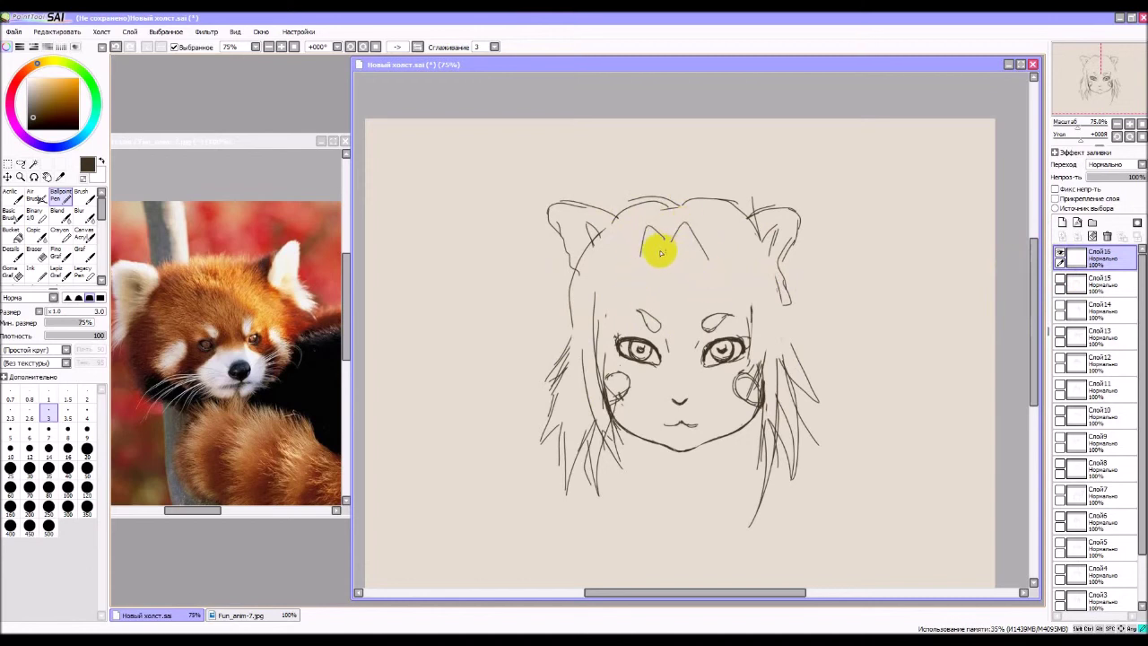
pyautogui.moveTo(637, 261); pyautogui.dragTo(634, 303)
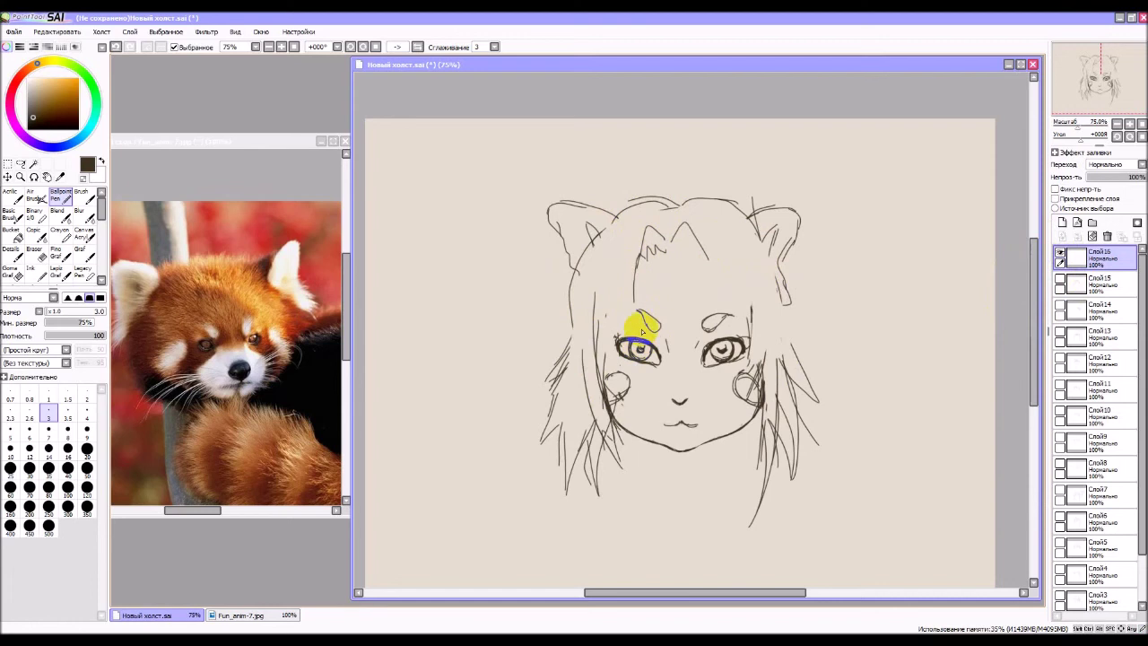
pyautogui.moveTo(635, 226); pyautogui.dragTo(616, 282)
pyautogui.moveTo(619, 334); pyautogui.dragTo(633, 334)
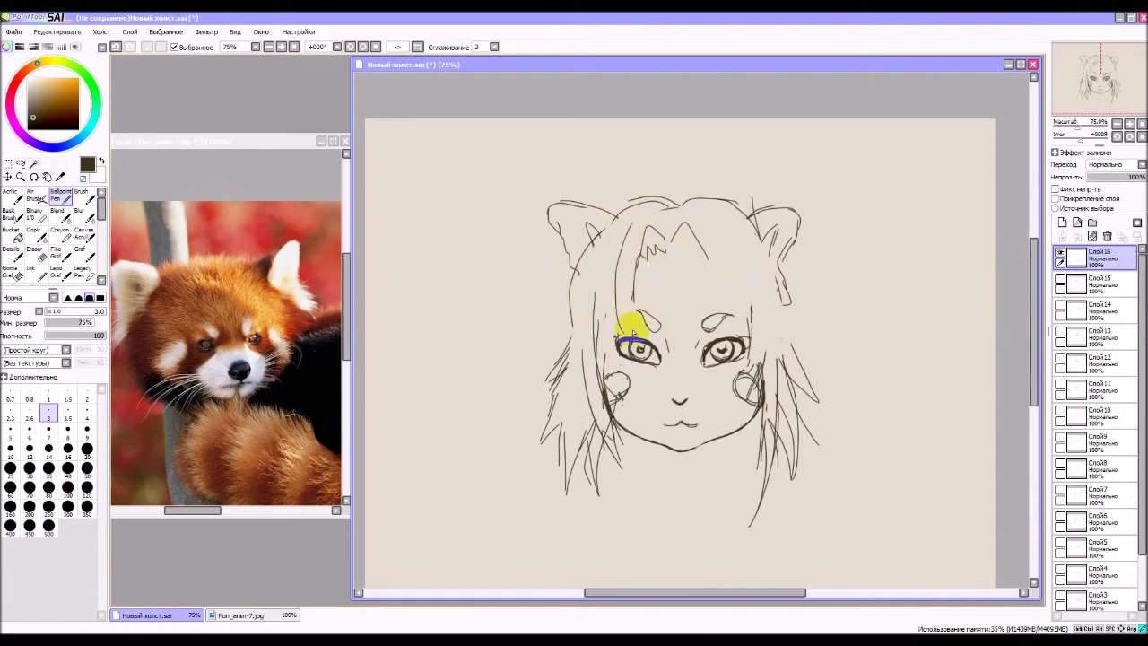
pyautogui.moveTo(606, 292)
pyautogui.mouseDown()
pyautogui.moveTo(594, 364)
pyautogui.moveTo(610, 413)
pyautogui.mouseUp()
# Add matching pointed strands down the right side of the face, reinforce the outer hair contour, and hide the layer.
pyautogui.moveTo(697, 239); pyautogui.dragTo(710, 296)
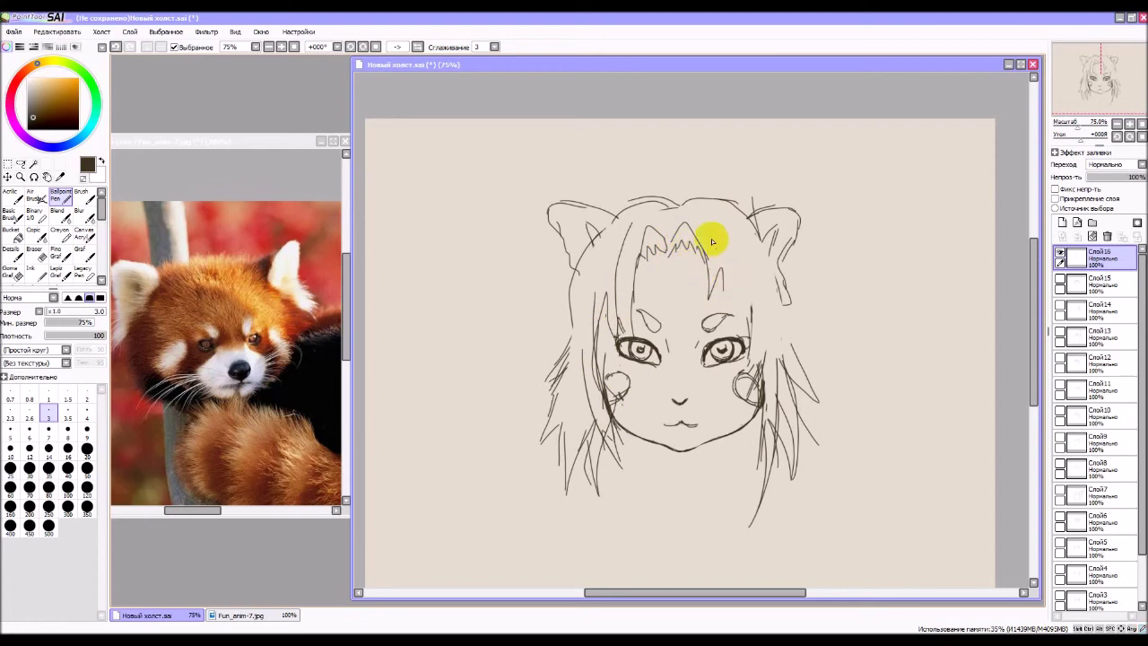
pyautogui.moveTo(724, 272)
pyautogui.mouseDown()
pyautogui.moveTo(726, 317)
pyautogui.moveTo(740, 283)
pyautogui.moveTo(763, 339)
pyautogui.mouseUp()
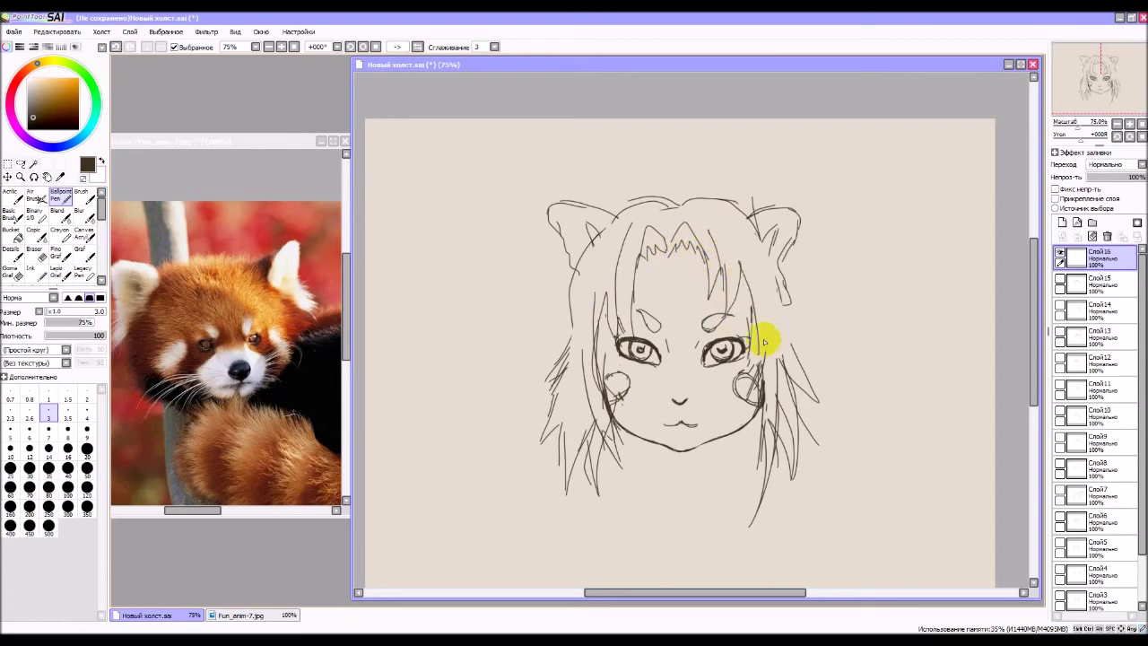
pyautogui.moveTo(739, 290); pyautogui.dragTo(756, 366)
pyautogui.moveTo(770, 274); pyautogui.dragTo(776, 356)
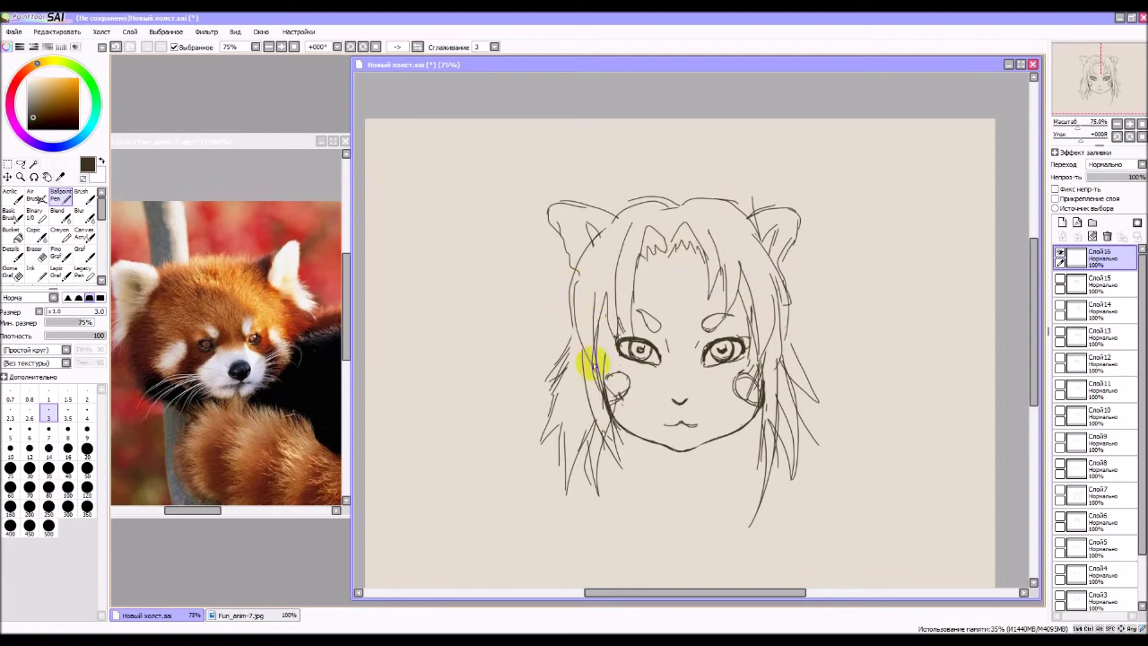
pyautogui.moveTo(592, 363)
pyautogui.mouseDown()
pyautogui.moveTo(579, 318)
pyautogui.moveTo(651, 205)
pyautogui.mouseUp()
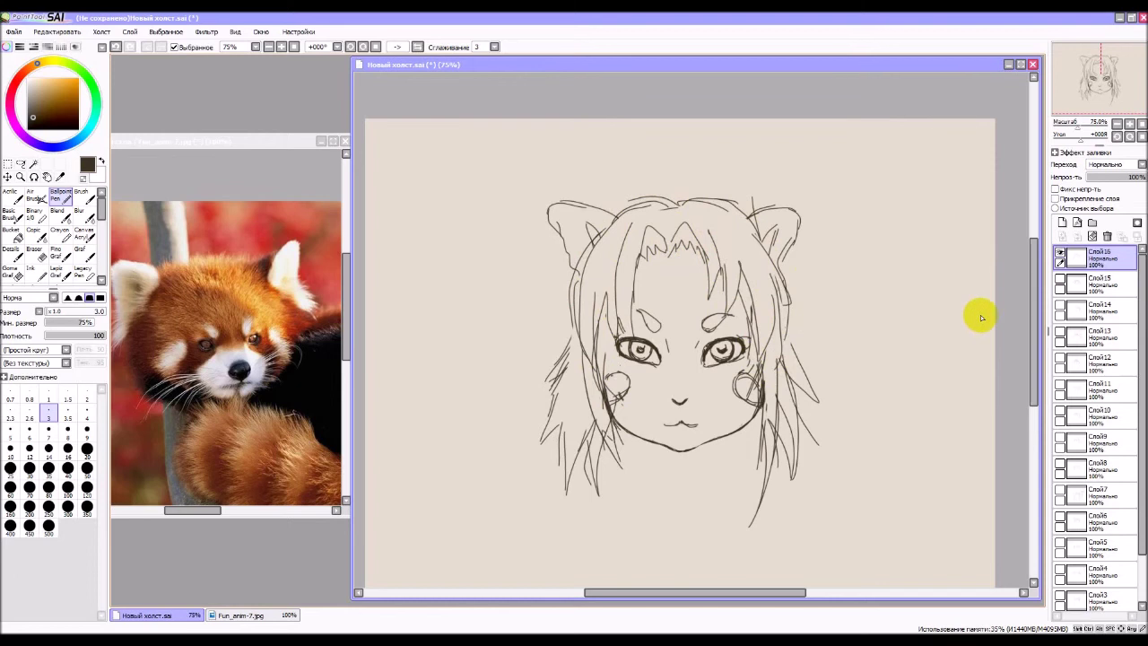
pyautogui.click(1060, 257)
# On a new layer, draw a rounded jagged hairline with blunt cheek-length side locks and strands curving down from a central parting.
pyautogui.click(1062, 223)
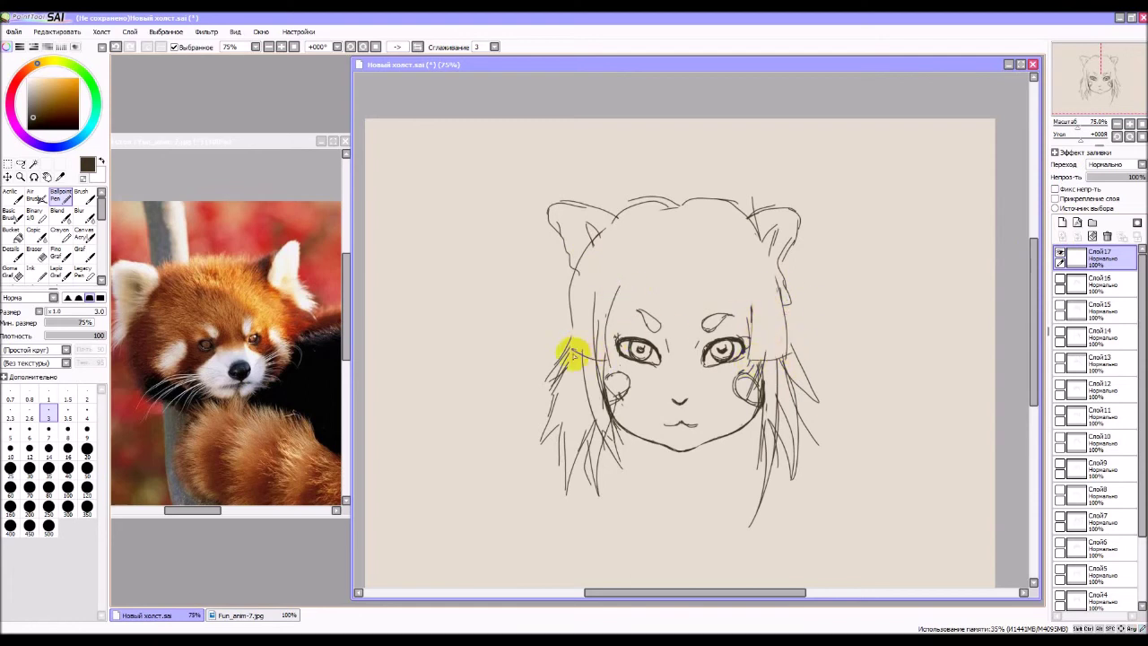
pyautogui.moveTo(618, 290)
pyautogui.mouseDown()
pyautogui.moveTo(674, 249)
pyautogui.moveTo(681, 262)
pyautogui.moveTo(717, 248)
pyautogui.moveTo(759, 349)
pyautogui.mouseUp()
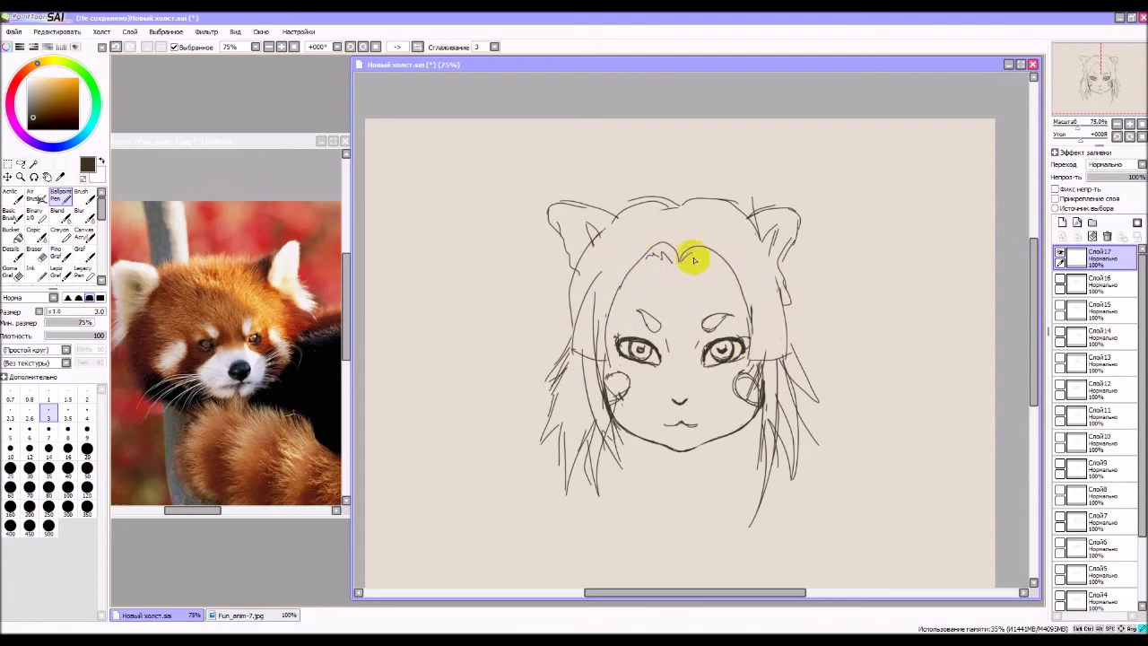
pyautogui.moveTo(694, 260)
pyautogui.mouseDown()
pyautogui.moveTo(674, 225)
pyautogui.moveTo(677, 248)
pyautogui.moveTo(677, 211)
pyautogui.moveTo(679, 236)
pyautogui.moveTo(630, 230)
pyautogui.moveTo(578, 310)
pyautogui.mouseUp()
pyautogui.moveTo(628, 232)
pyautogui.mouseDown()
pyautogui.moveTo(597, 243)
pyautogui.moveTo(574, 332)
pyautogui.mouseUp()
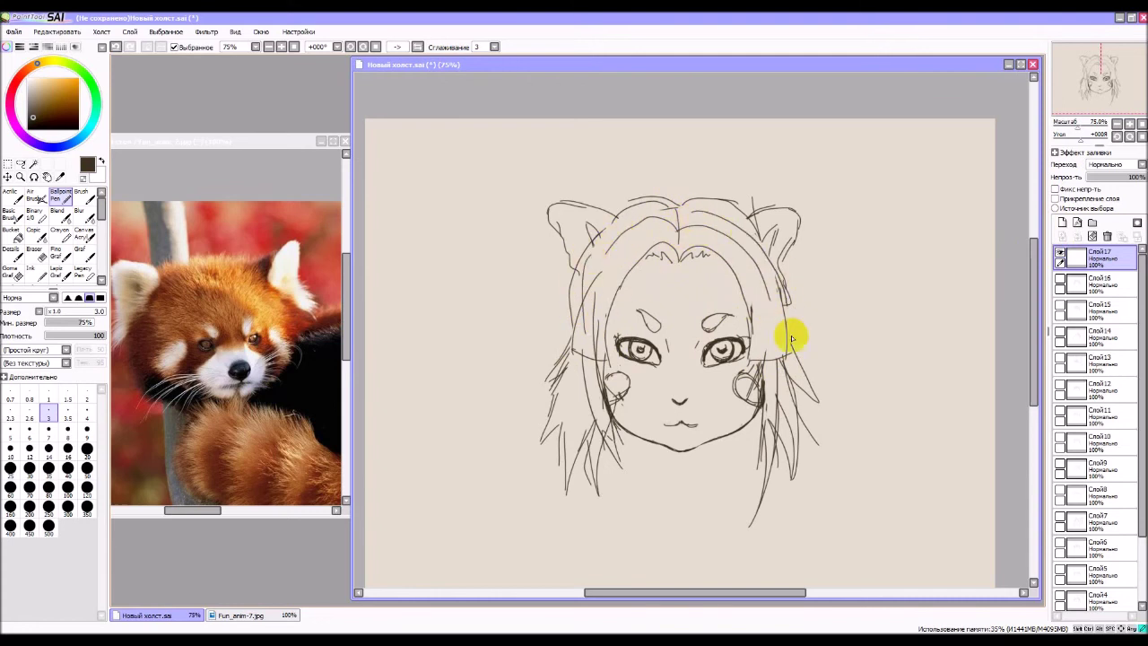
# Extend long straight hair down both sides past the chin, and hide the layer.
pyautogui.moveTo(789, 358); pyautogui.dragTo(827, 587)
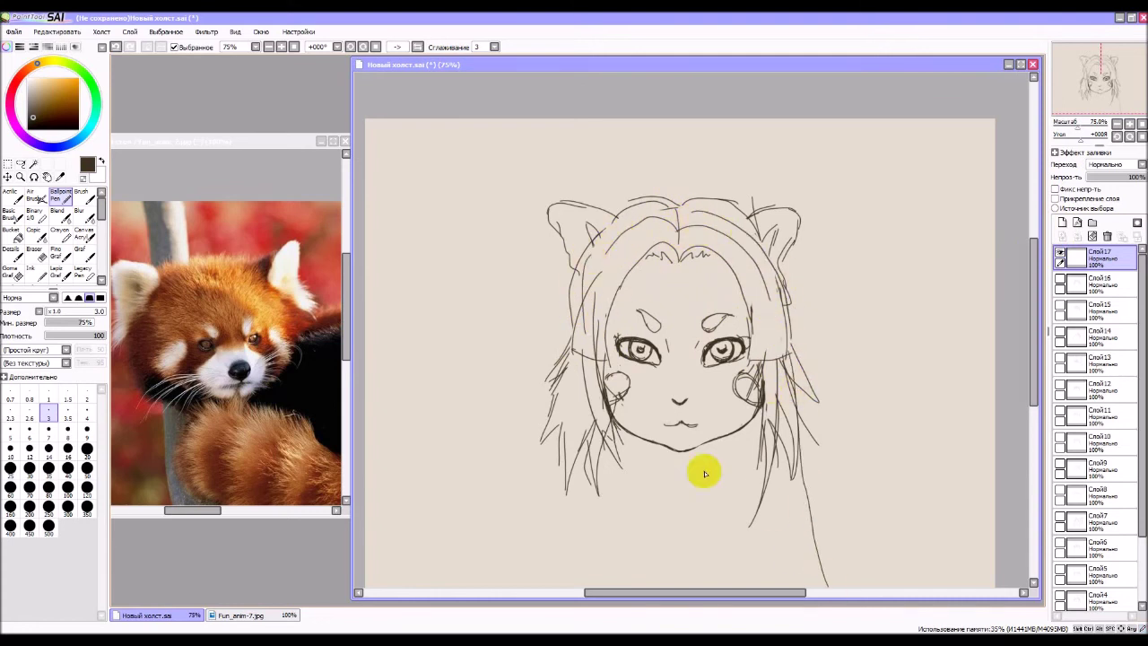
pyautogui.moveTo(574, 336); pyautogui.dragTo(561, 587)
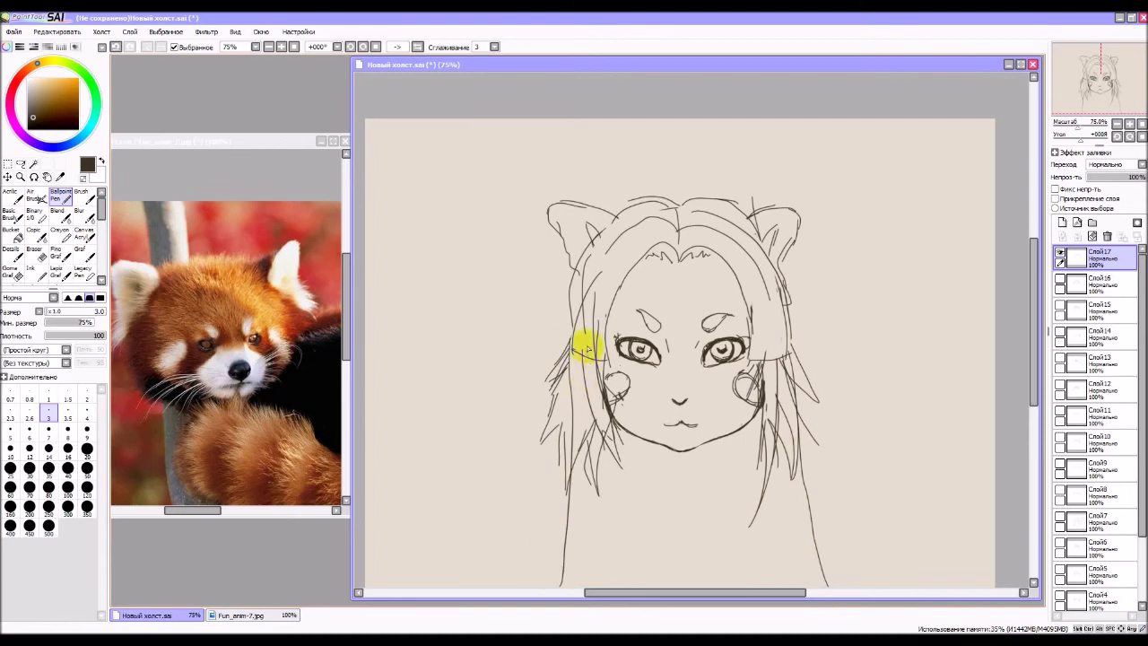
pyautogui.moveTo(596, 421); pyautogui.dragTo(606, 581)
pyautogui.moveTo(770, 422)
pyautogui.mouseDown()
pyautogui.moveTo(753, 525)
pyautogui.moveTo(761, 587)
pyautogui.mouseUp()
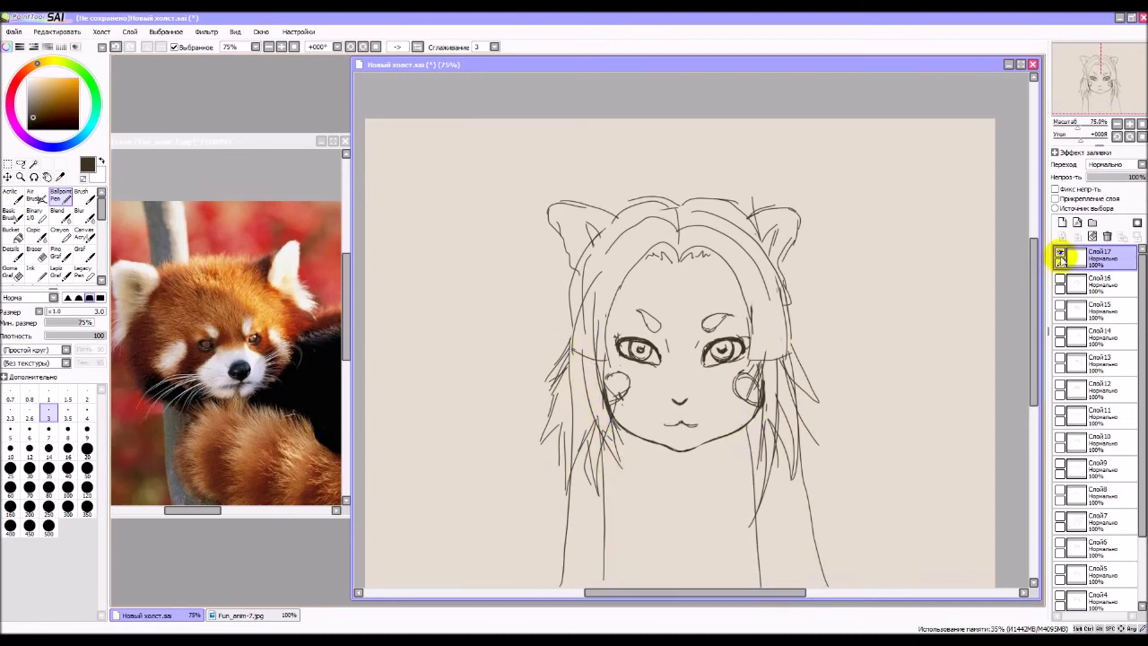
pyautogui.click(1060, 255)
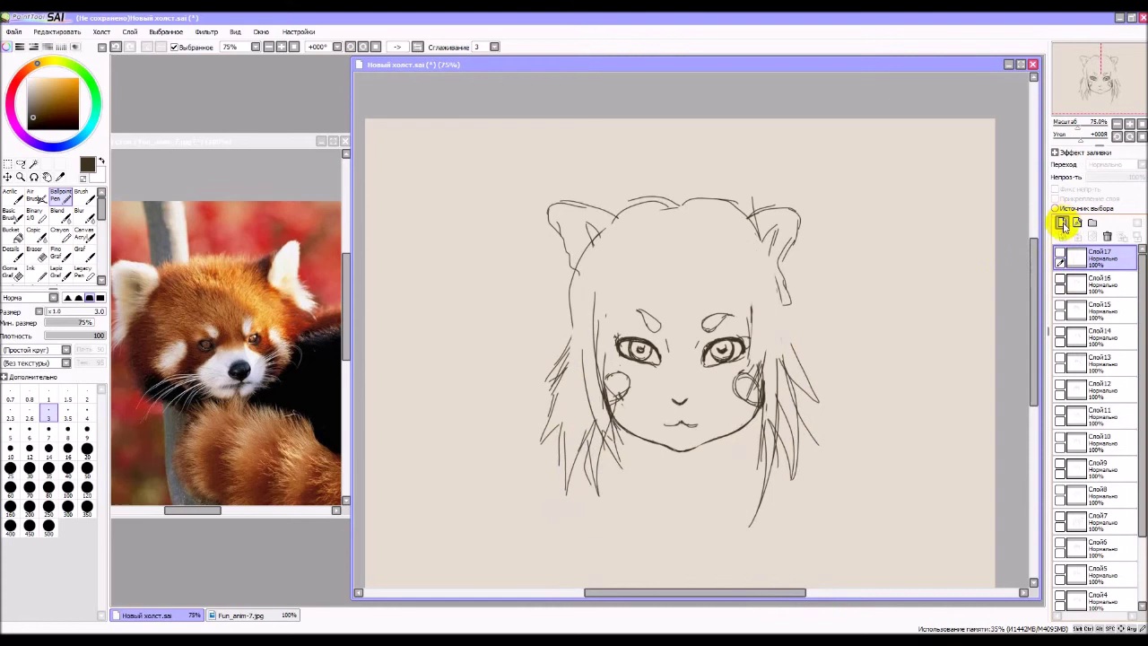
# On a new layer, outline a long fringe falling over the left eye and strands swept from the parting down the right side.
pyautogui.click(1061, 223)
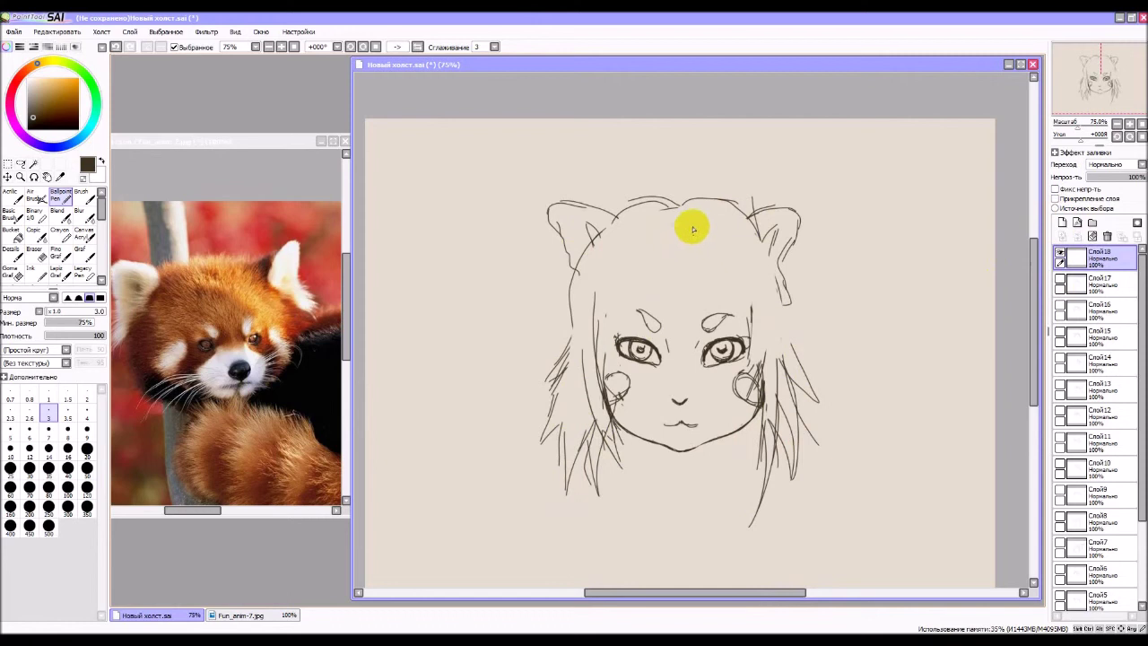
pyautogui.moveTo(693, 229); pyautogui.dragTo(622, 410)
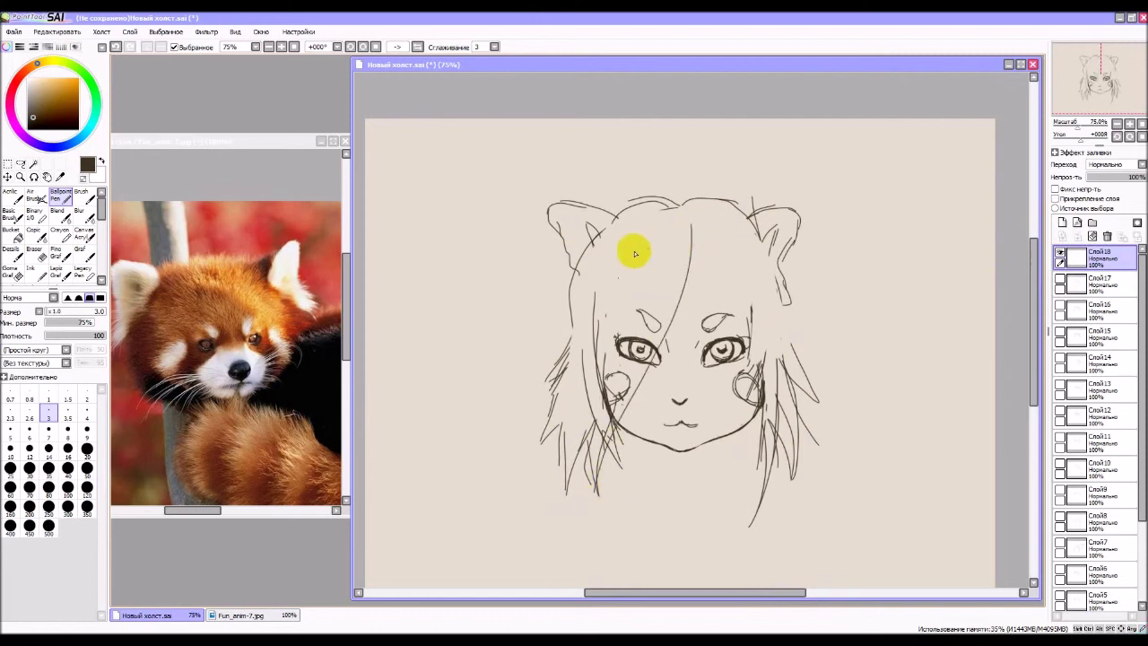
pyautogui.moveTo(630, 221)
pyautogui.mouseDown()
pyautogui.moveTo(607, 276)
pyautogui.moveTo(593, 437)
pyautogui.mouseUp()
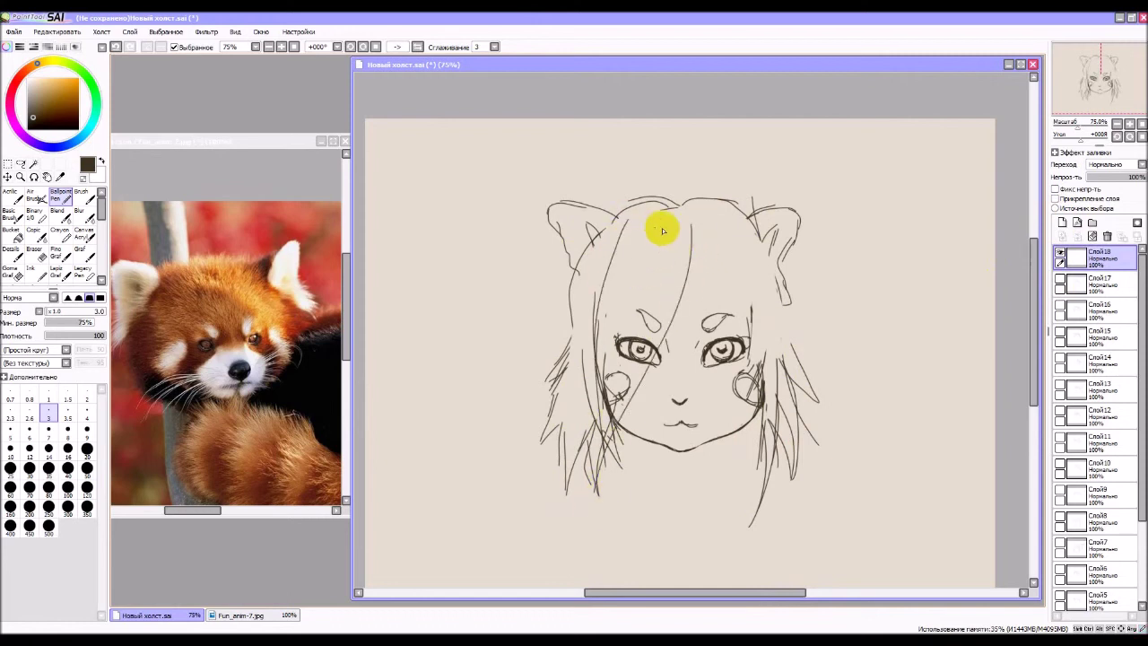
pyautogui.moveTo(690, 219)
pyautogui.mouseDown()
pyautogui.moveTo(646, 198)
pyautogui.moveTo(611, 273)
pyautogui.mouseUp()
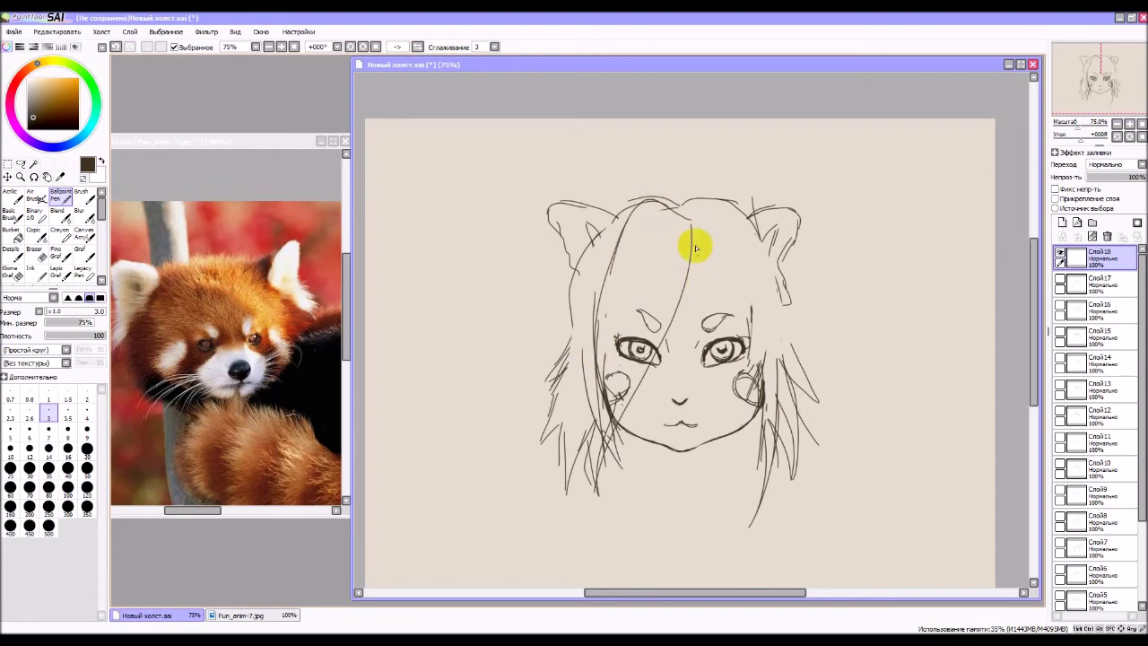
pyautogui.moveTo(691, 243)
pyautogui.mouseDown()
pyautogui.moveTo(765, 305)
pyautogui.moveTo(796, 403)
pyautogui.mouseUp()
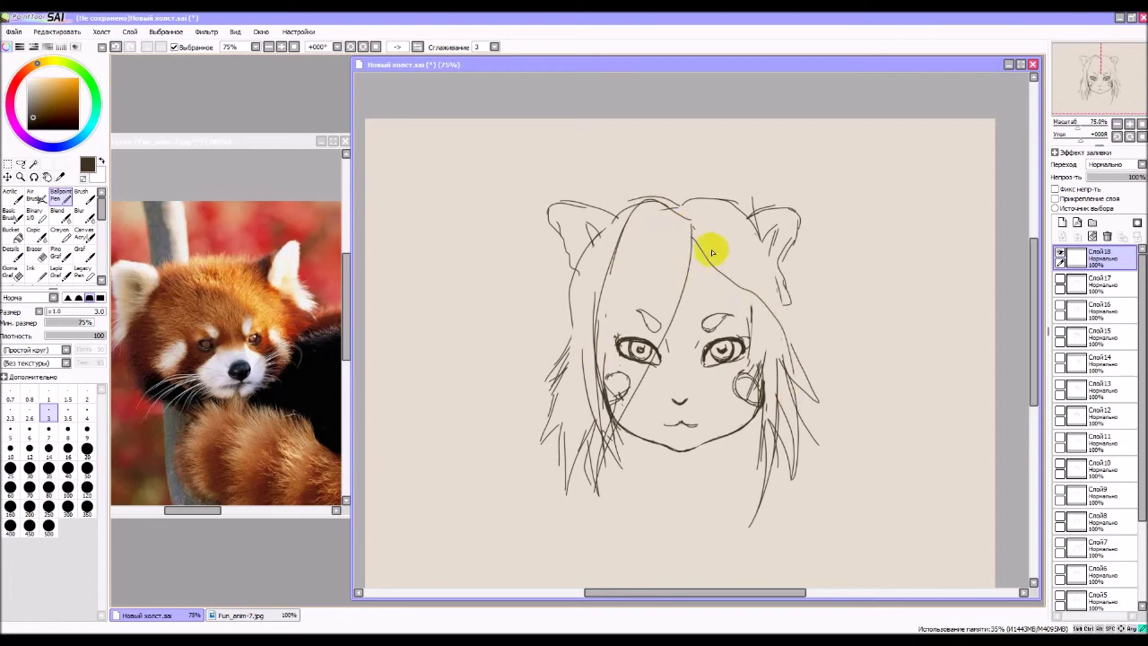
pyautogui.moveTo(709, 248)
pyautogui.mouseDown()
pyautogui.moveTo(768, 289)
pyautogui.moveTo(799, 384)
pyautogui.mouseUp()
pyautogui.moveTo(709, 264)
pyautogui.mouseDown()
pyautogui.moveTo(762, 319)
pyautogui.moveTo(775, 415)
pyautogui.mouseUp()
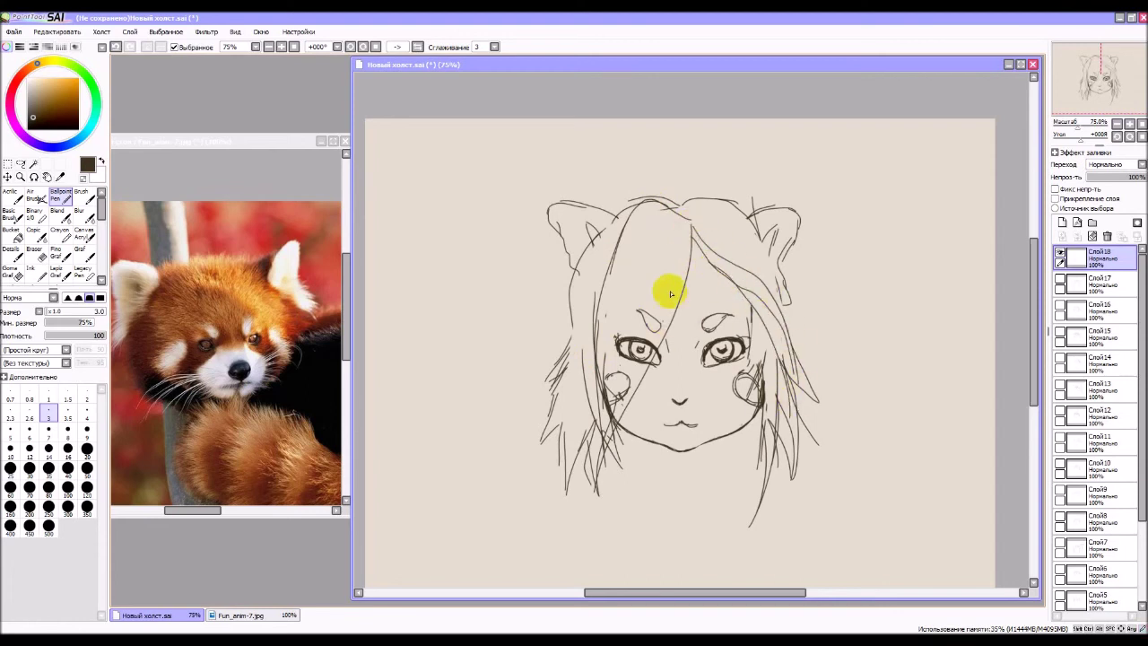
# Fill the long fringe over the left eye with flowing hair strands, and hide the layer.
pyautogui.moveTo(671, 273); pyautogui.dragTo(619, 407)
pyautogui.moveTo(654, 293); pyautogui.dragTo(603, 417)
pyautogui.moveTo(652, 253)
pyautogui.mouseDown()
pyautogui.moveTo(580, 413)
pyautogui.moveTo(662, 238)
pyautogui.moveTo(592, 351)
pyautogui.mouseUp()
pyautogui.moveTo(648, 229); pyautogui.dragTo(576, 362)
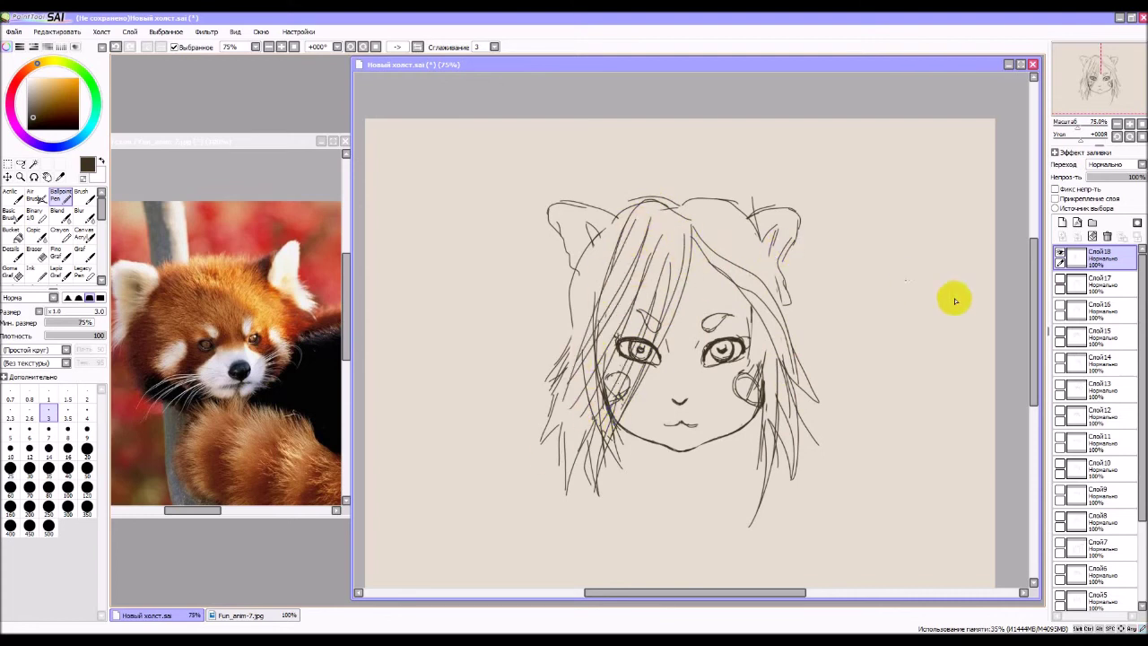
pyautogui.click(1060, 256)
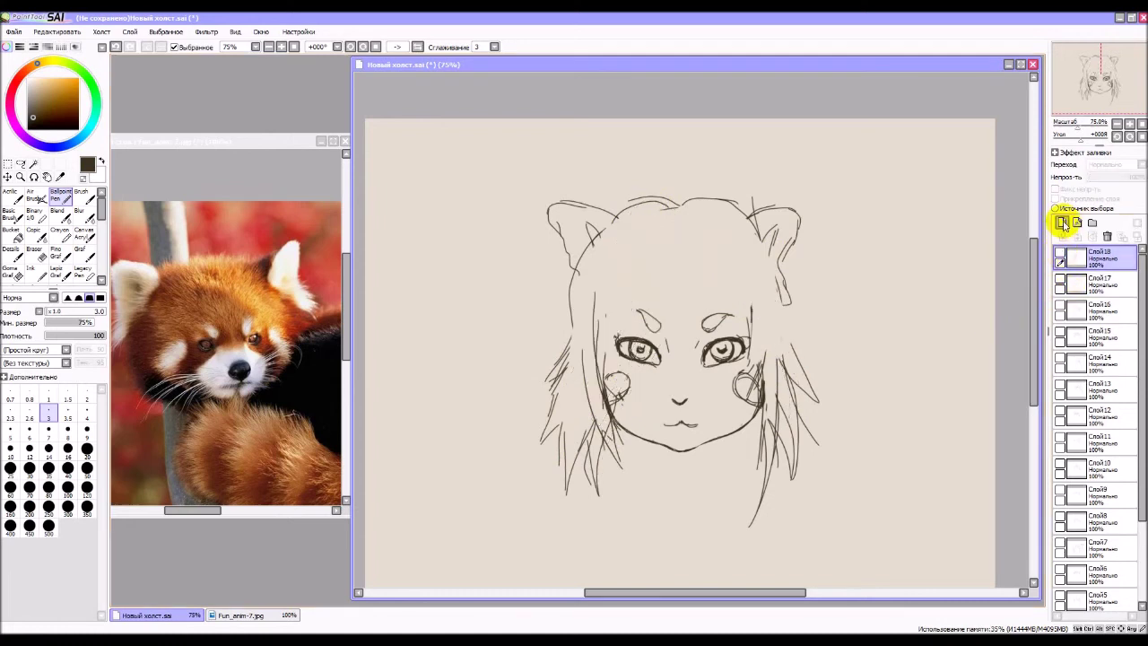
# On a new layer, draw round glasses around both eyes with a bridge over the nose and an arm toward the left ear.
pyautogui.click(1062, 224)
pyautogui.moveTo(617, 339)
pyautogui.mouseDown()
pyautogui.moveTo(652, 337)
pyautogui.moveTo(617, 338)
pyautogui.moveTo(669, 357)
pyautogui.moveTo(624, 328)
pyautogui.moveTo(705, 355)
pyautogui.moveTo(728, 348)
pyautogui.moveTo(705, 342)
pyautogui.moveTo(708, 376)
pyautogui.moveTo(740, 329)
pyautogui.moveTo(705, 353)
pyautogui.moveTo(741, 342)
pyautogui.moveTo(693, 367)
pyautogui.moveTo(731, 325)
pyautogui.moveTo(696, 360)
pyautogui.moveTo(612, 349)
pyautogui.moveTo(694, 338)
pyautogui.moveTo(749, 343)
pyautogui.mouseUp()
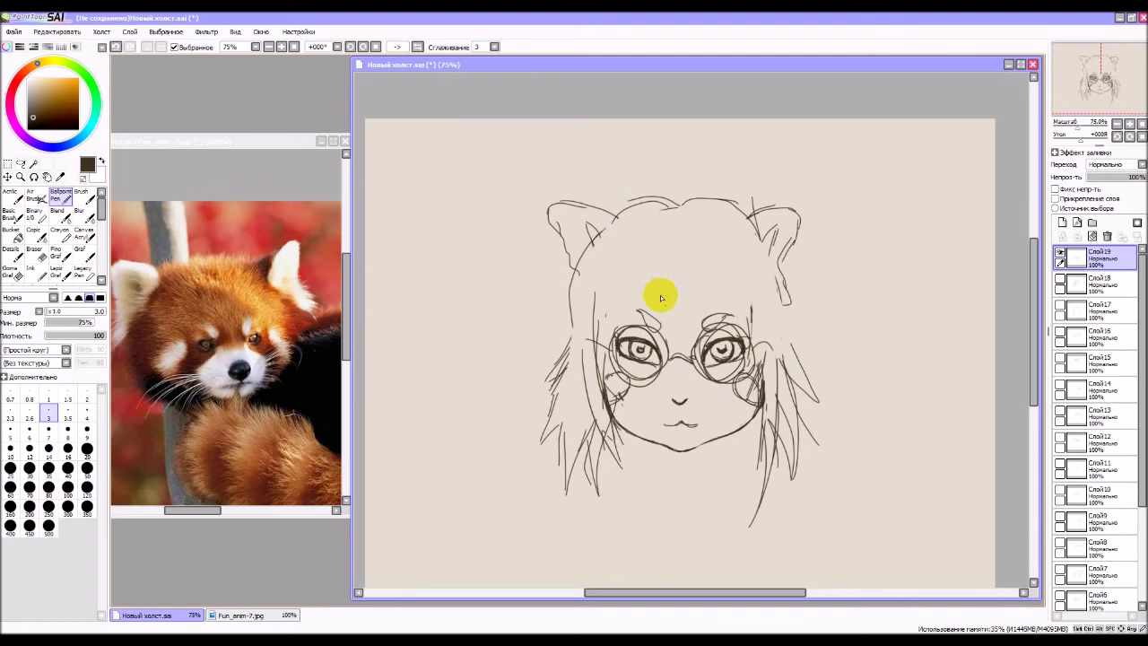
pyautogui.moveTo(618, 337); pyautogui.dragTo(595, 359)
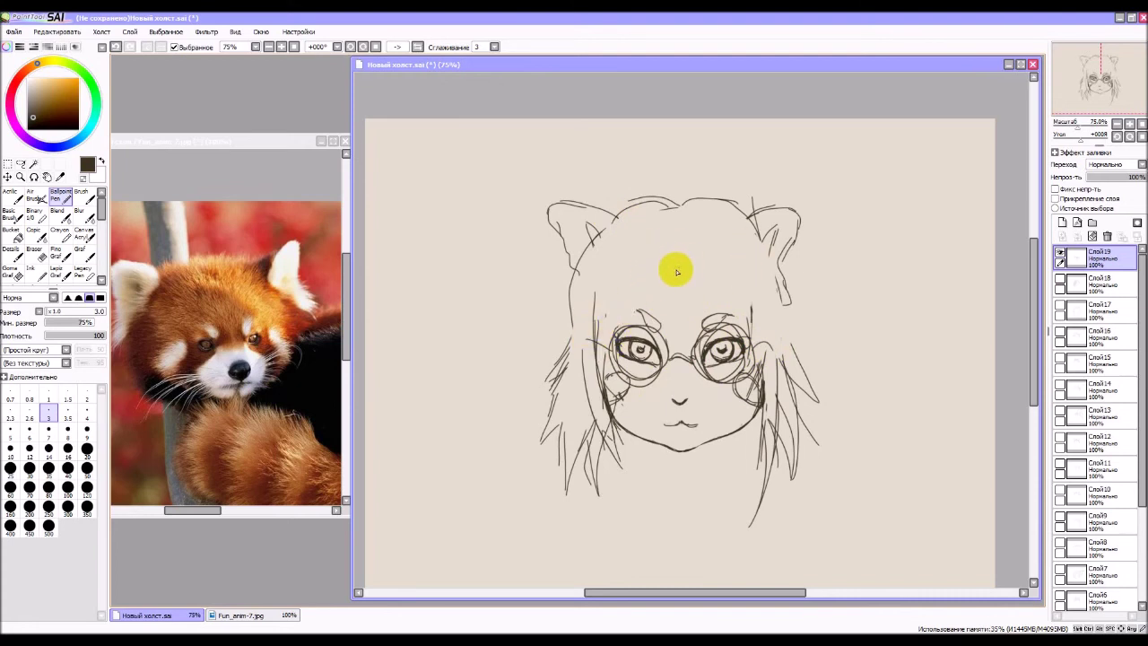
# Add a blunt straight fringe above the glasses with long strands down both sides of the face, and hide the layer.
pyautogui.moveTo(597, 268); pyautogui.dragTo(616, 327)
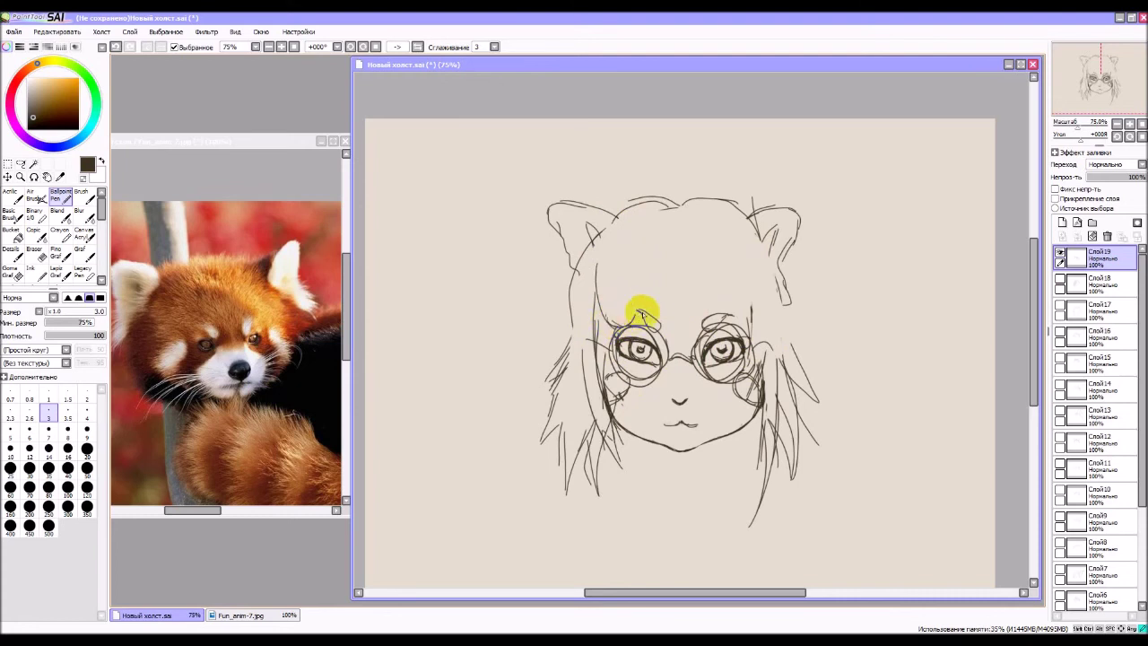
pyautogui.moveTo(643, 314)
pyautogui.mouseDown()
pyautogui.moveTo(628, 264)
pyautogui.moveTo(646, 329)
pyautogui.moveTo(653, 290)
pyautogui.moveTo(674, 335)
pyautogui.moveTo(672, 290)
pyautogui.moveTo(702, 267)
pyautogui.moveTo(732, 325)
pyautogui.moveTo(764, 289)
pyautogui.moveTo(769, 377)
pyautogui.moveTo(761, 246)
pyautogui.moveTo(804, 373)
pyautogui.mouseUp()
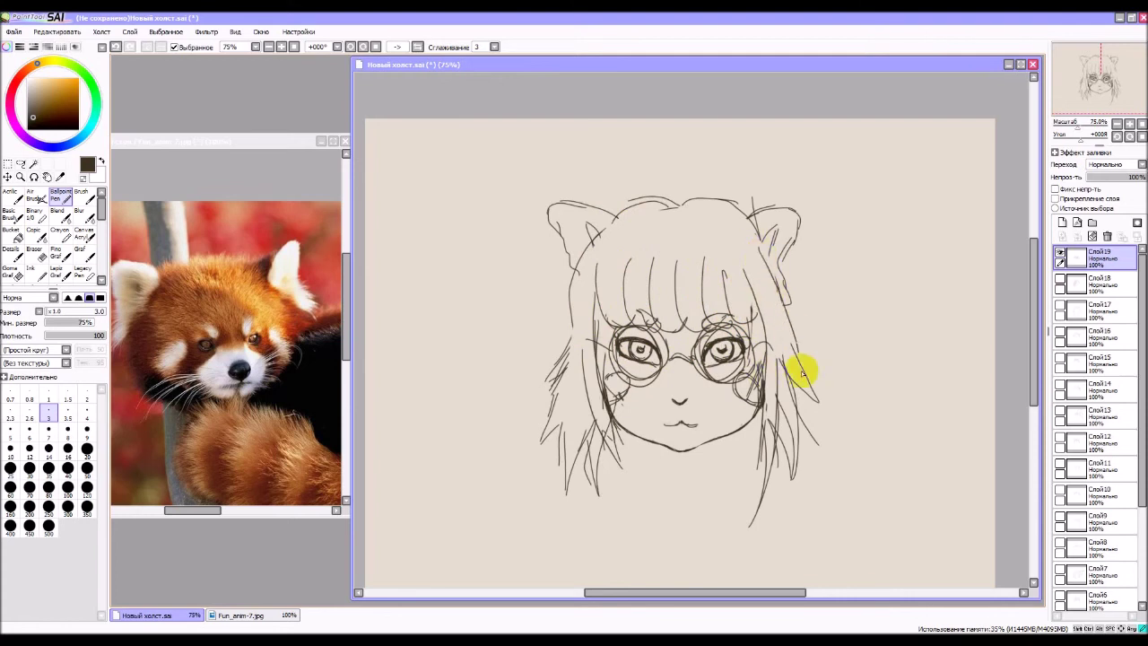
pyautogui.moveTo(571, 307); pyautogui.dragTo(584, 380)
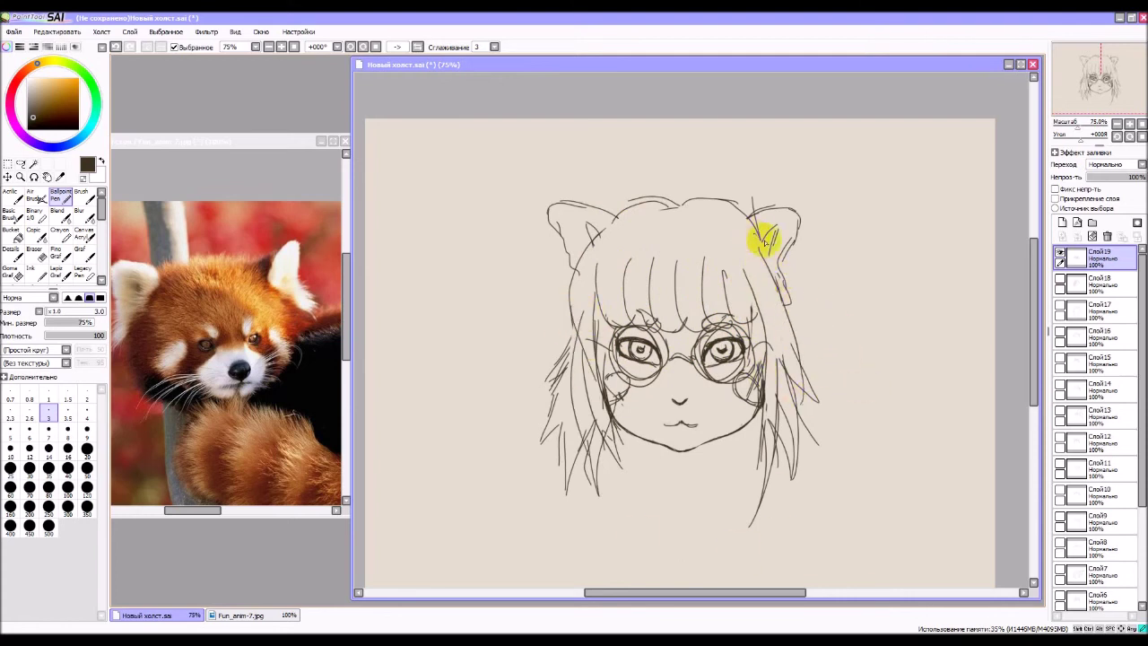
pyautogui.moveTo(765, 244); pyautogui.dragTo(816, 420)
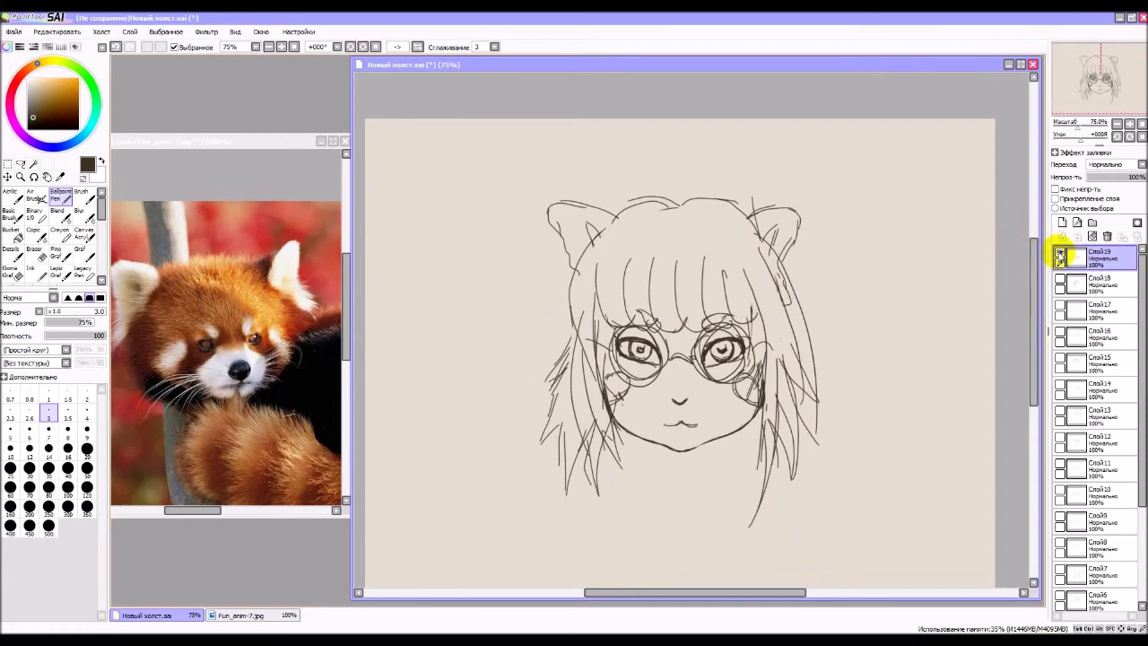
pyautogui.click(1060, 254)
# On a new layer, sketch spiky hair with points sticking out around the head and a jagged fringe, and hide the layer.
pyautogui.click(1062, 222)
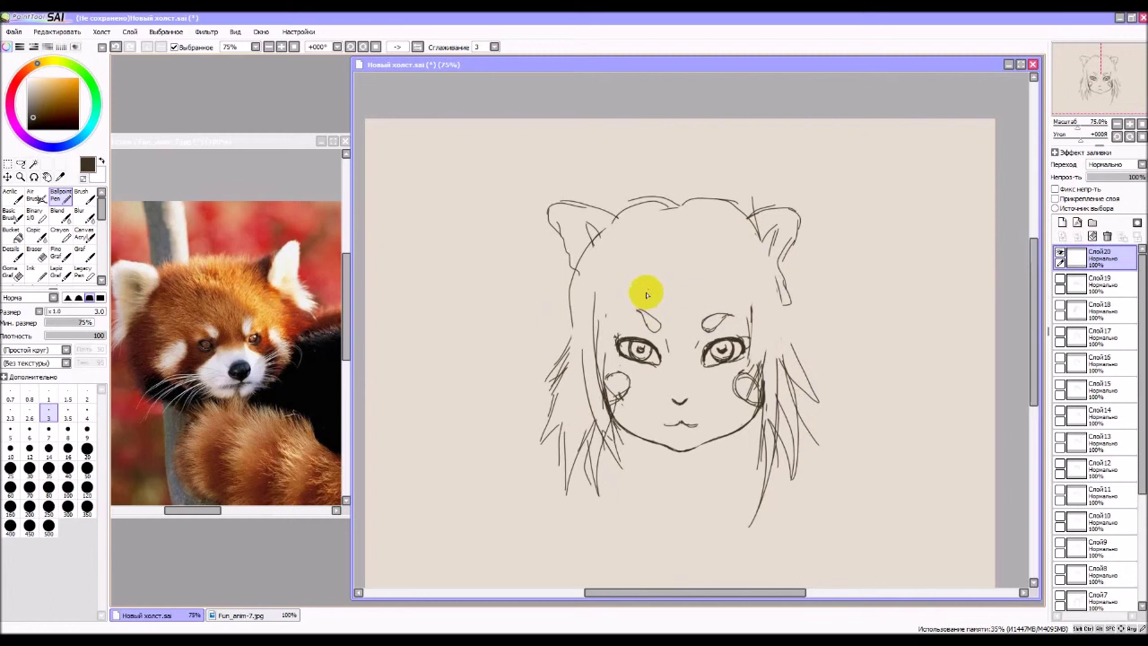
pyautogui.moveTo(595, 263)
pyautogui.mouseDown()
pyautogui.moveTo(569, 216)
pyautogui.moveTo(621, 243)
pyautogui.moveTo(673, 218)
pyautogui.moveTo(700, 182)
pyautogui.moveTo(700, 231)
pyautogui.moveTo(790, 295)
pyautogui.moveTo(840, 313)
pyautogui.moveTo(805, 348)
pyautogui.mouseUp()
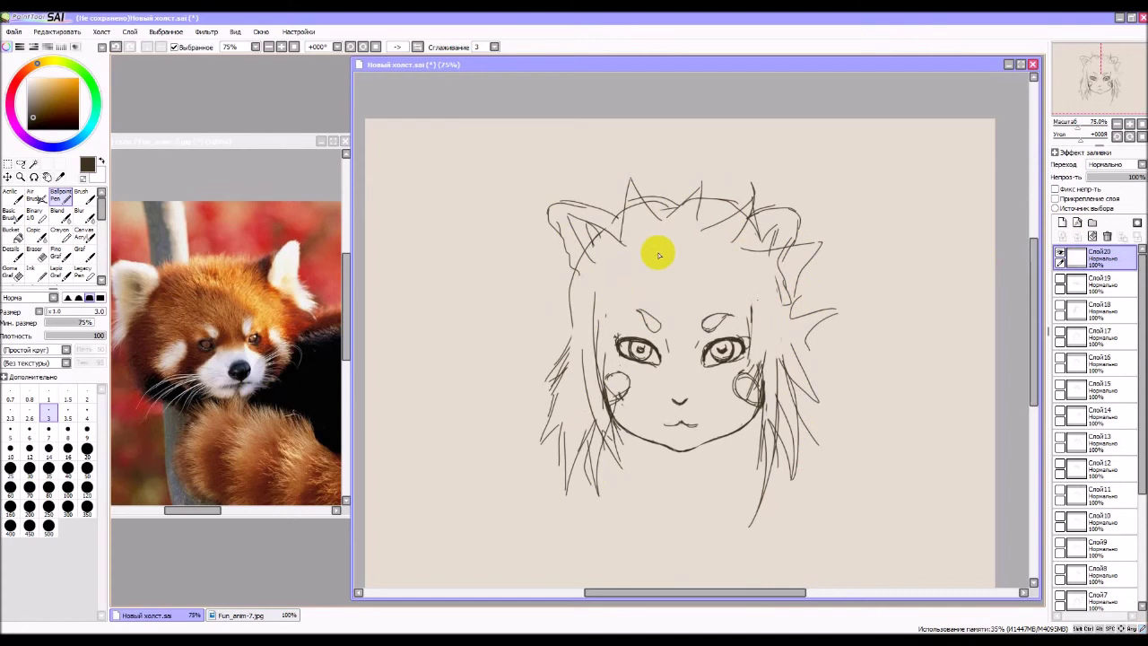
pyautogui.moveTo(564, 269)
pyautogui.mouseDown()
pyautogui.moveTo(517, 279)
pyautogui.moveTo(583, 308)
pyautogui.moveTo(559, 353)
pyautogui.mouseUp()
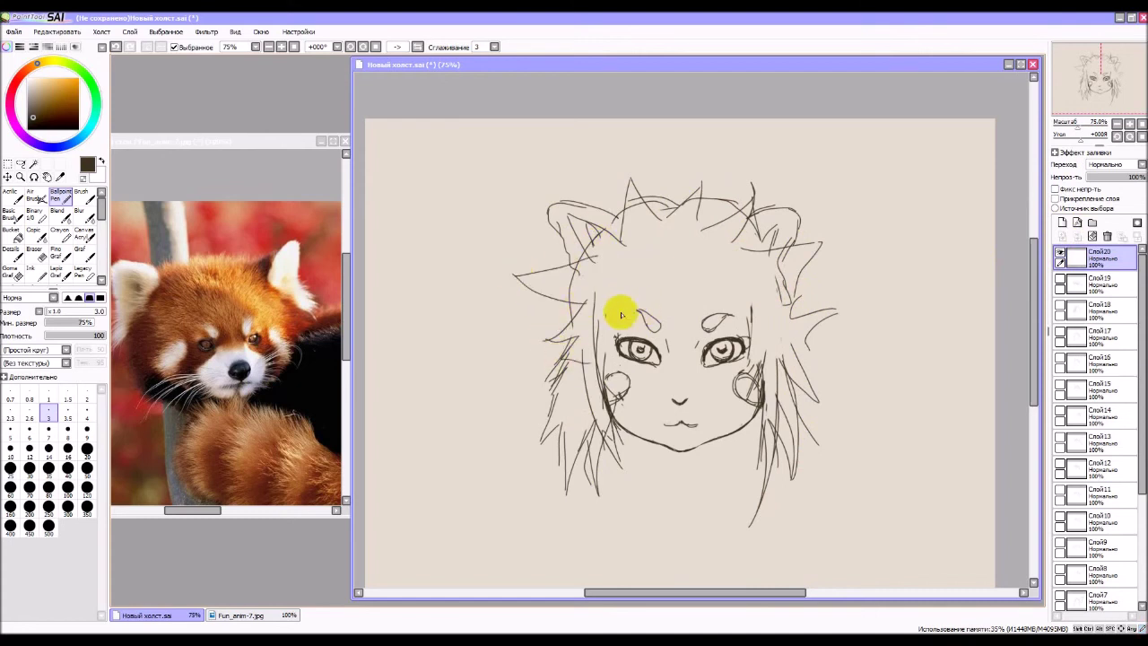
pyautogui.moveTo(614, 278)
pyautogui.mouseDown()
pyautogui.moveTo(613, 331)
pyautogui.moveTo(642, 287)
pyautogui.moveTo(656, 309)
pyautogui.moveTo(707, 301)
pyautogui.moveTo(618, 320)
pyautogui.moveTo(678, 300)
pyautogui.moveTo(689, 267)
pyautogui.moveTo(717, 306)
pyautogui.moveTo(731, 281)
pyautogui.moveTo(756, 331)
pyautogui.mouseUp()
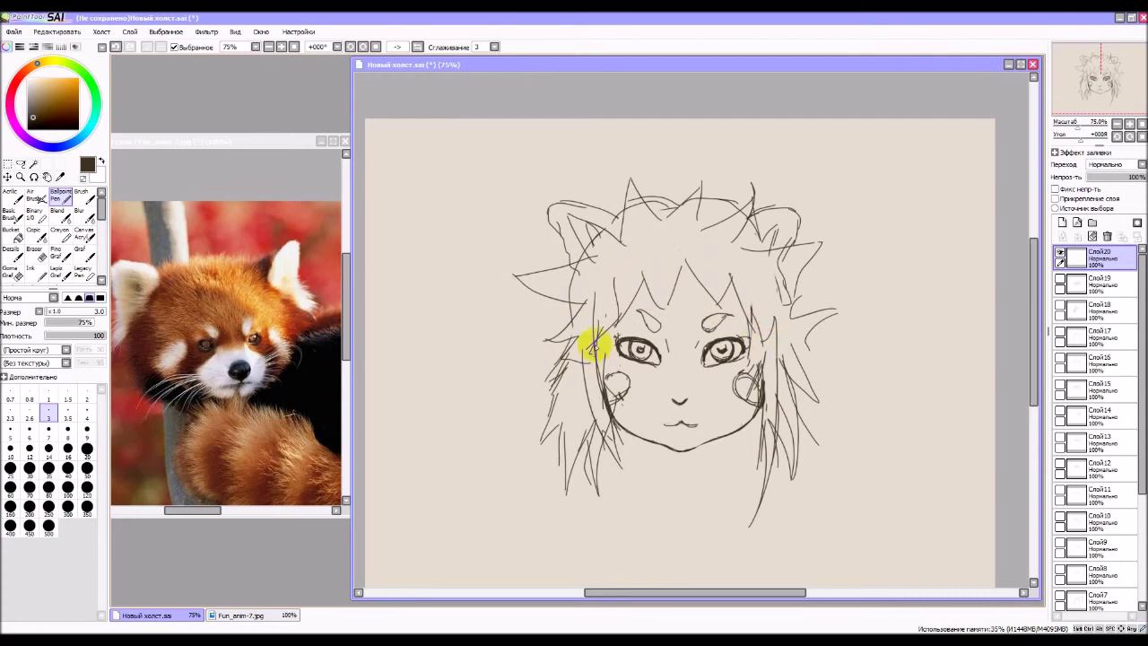
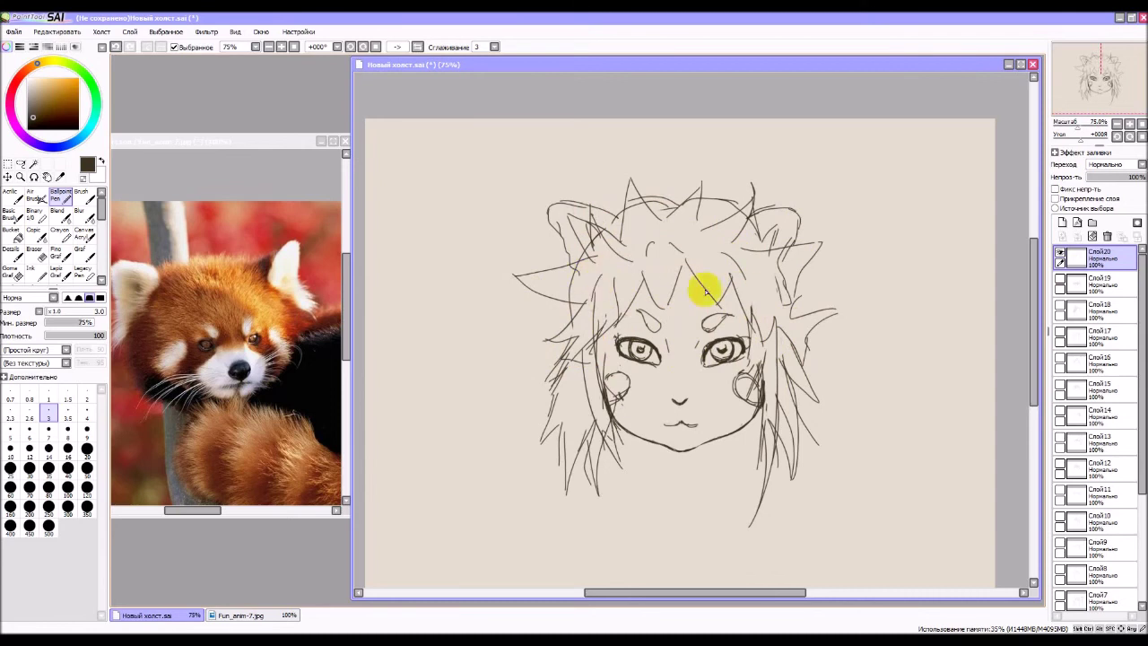
pyautogui.click(1061, 255)
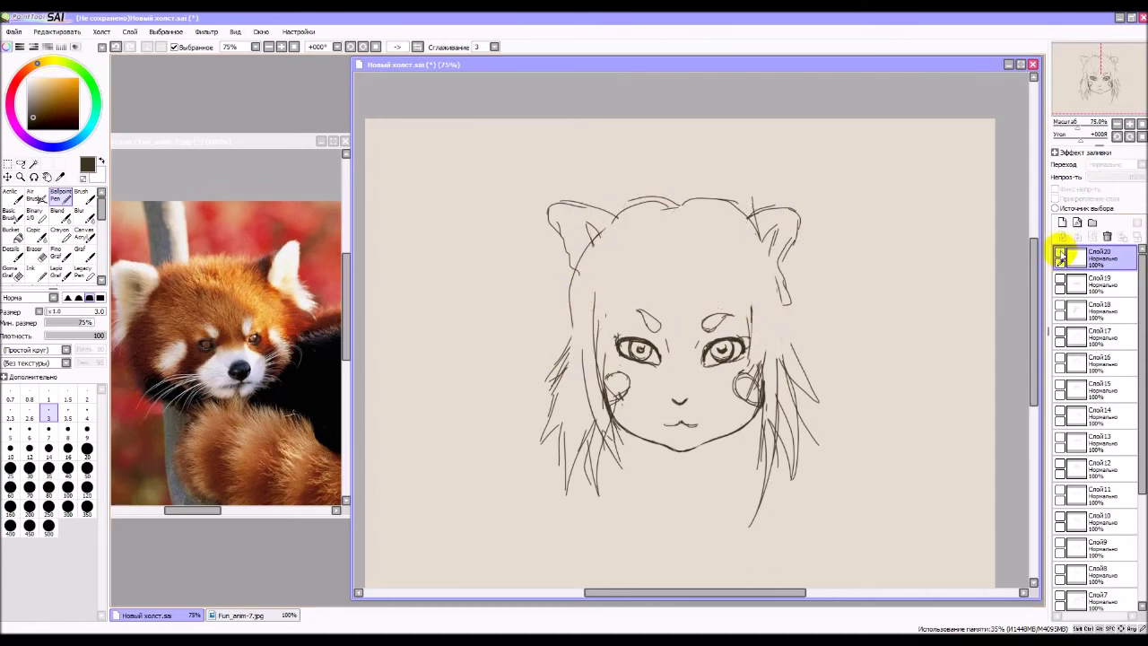
# On a new layer, draw small curls along the hairline and down to the temples, with a wavy outer lock on the right.
pyautogui.click(1061, 223)
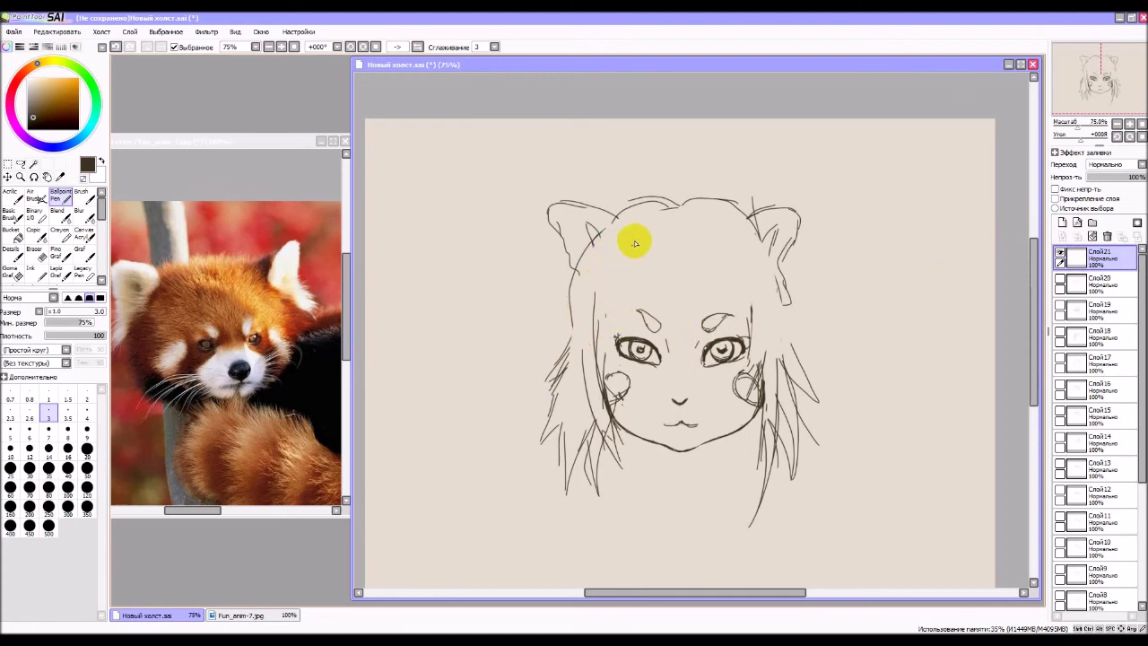
pyautogui.moveTo(607, 268)
pyautogui.mouseDown()
pyautogui.moveTo(609, 321)
pyautogui.moveTo(589, 304)
pyautogui.moveTo(609, 300)
pyautogui.moveTo(600, 346)
pyautogui.mouseUp()
pyautogui.moveTo(641, 250)
pyautogui.mouseDown()
pyautogui.moveTo(647, 241)
pyautogui.moveTo(657, 275)
pyautogui.moveTo(681, 239)
pyautogui.moveTo(671, 250)
pyautogui.moveTo(686, 262)
pyautogui.moveTo(728, 277)
pyautogui.moveTo(690, 245)
pyautogui.moveTo(726, 262)
pyautogui.moveTo(713, 301)
pyautogui.moveTo(707, 286)
pyautogui.moveTo(736, 290)
pyautogui.moveTo(748, 307)
pyautogui.moveTo(724, 261)
pyautogui.moveTo(741, 258)
pyautogui.moveTo(781, 346)
pyautogui.mouseUp()
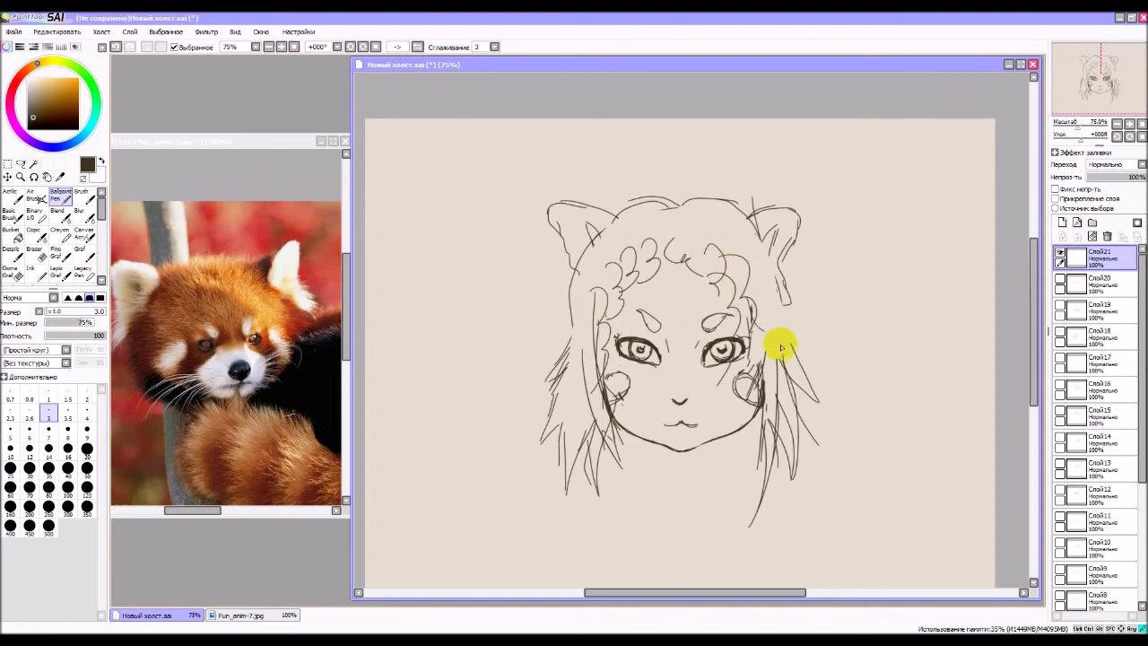
pyautogui.moveTo(776, 266); pyautogui.dragTo(806, 393)
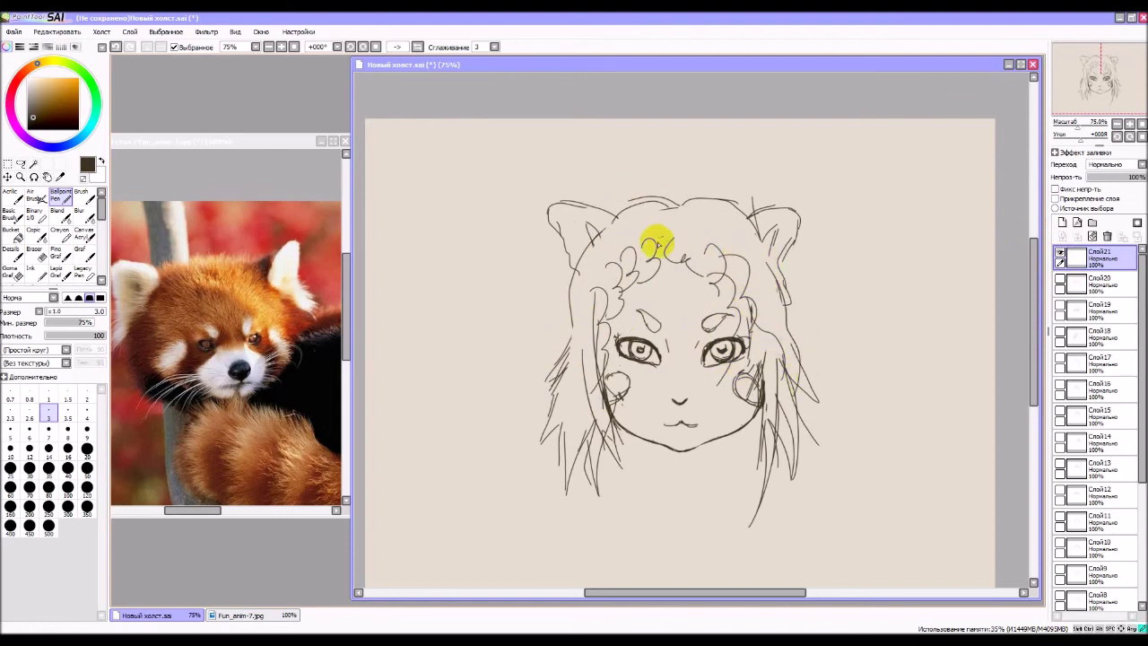
pyautogui.moveTo(658, 244); pyautogui.dragTo(673, 262)
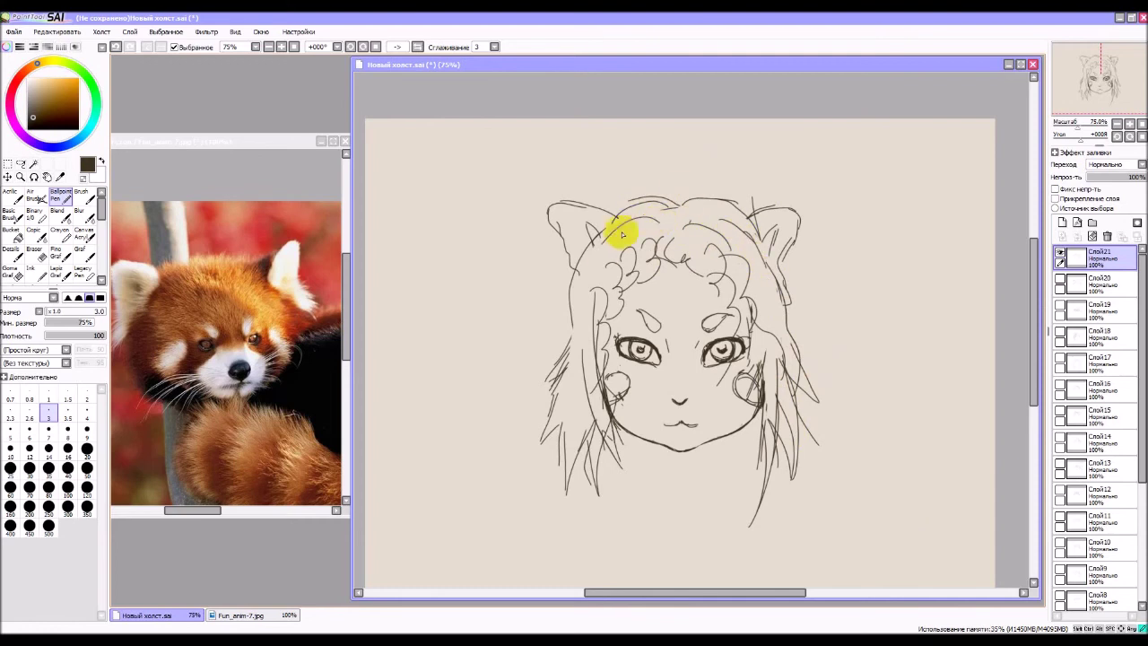
# Draw a curved plume of hair rising from the crown and falling to the left, and hide the layer.
pyautogui.moveTo(679, 203); pyautogui.dragTo(605, 156)
pyautogui.moveTo(679, 204)
pyautogui.mouseDown()
pyautogui.moveTo(658, 160)
pyautogui.moveTo(623, 152)
pyautogui.moveTo(568, 179)
pyautogui.mouseUp()
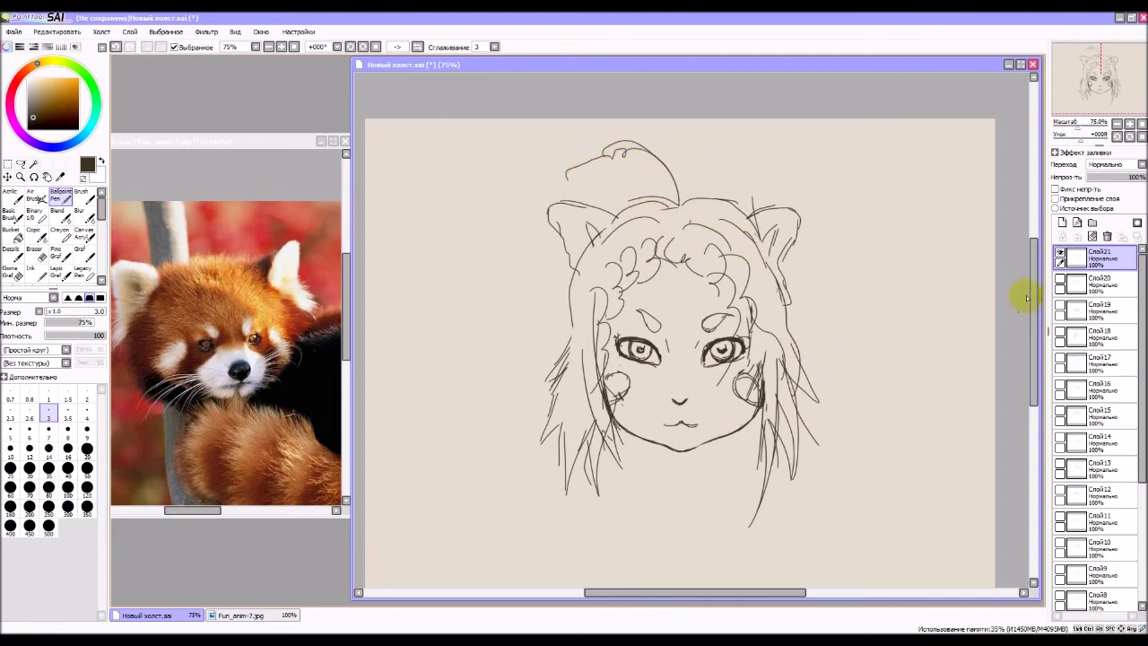
pyautogui.click(1060, 253)
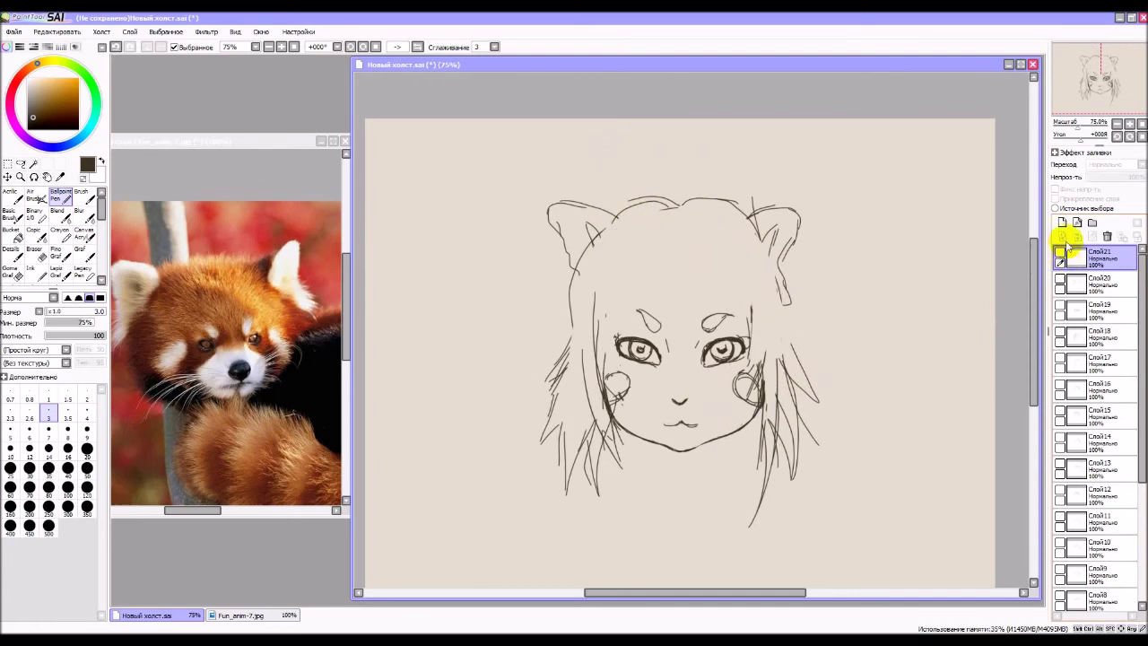
# On a new layer, draw strands of a central fringe converging to a point between the eyebrows, with shorter strands on the right.
pyautogui.click(1063, 222)
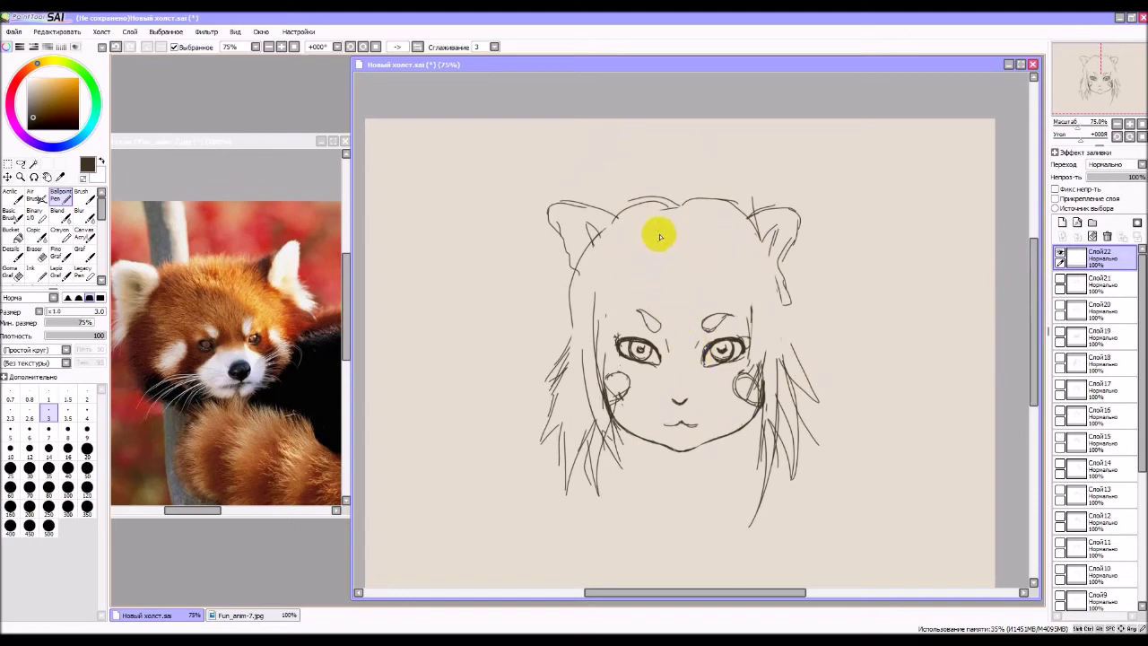
pyautogui.moveTo(660, 237)
pyautogui.mouseDown()
pyautogui.moveTo(680, 325)
pyautogui.moveTo(684, 273)
pyautogui.moveTo(680, 319)
pyautogui.mouseUp()
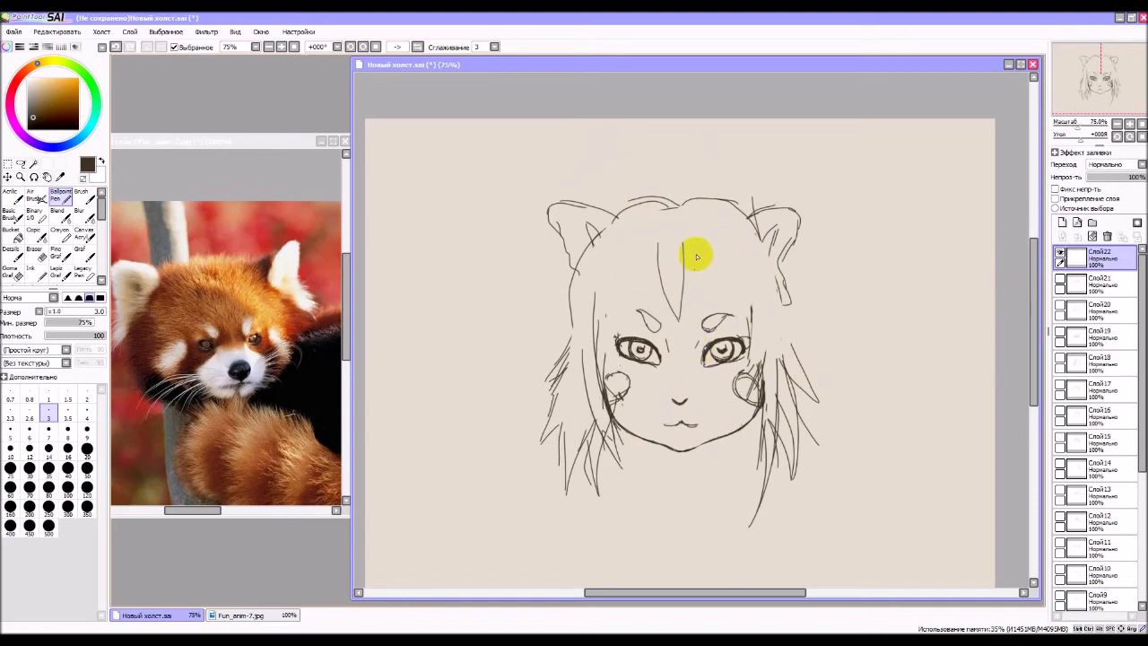
pyautogui.moveTo(695, 241); pyautogui.dragTo(680, 324)
pyautogui.moveTo(705, 240); pyautogui.dragTo(695, 284)
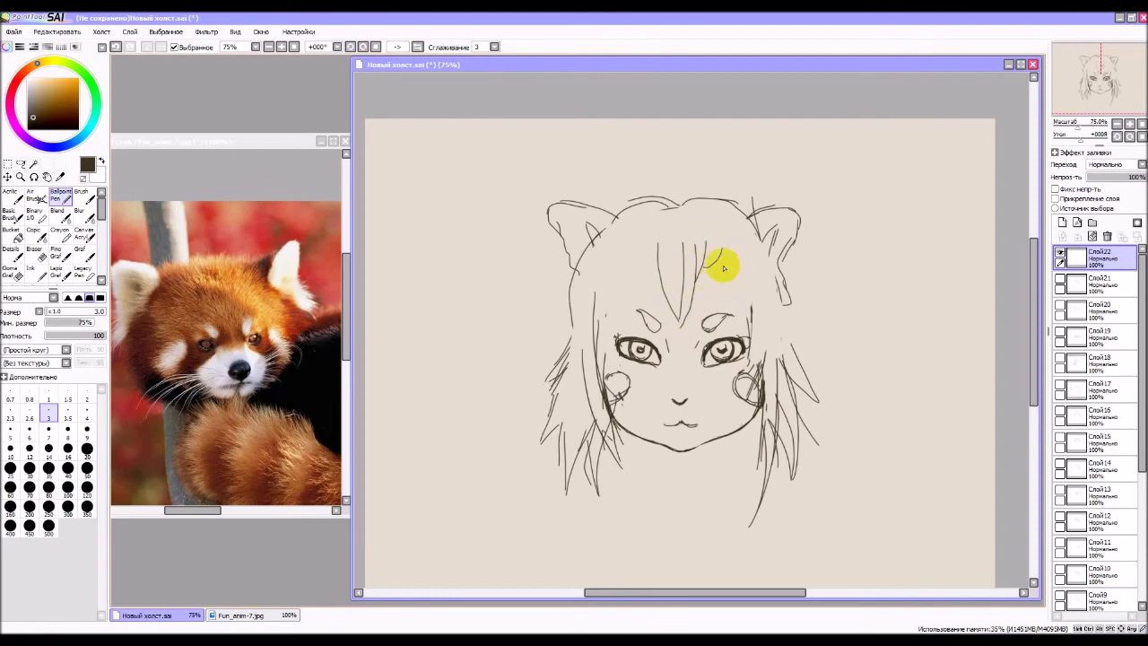
pyautogui.moveTo(724, 251)
pyautogui.mouseDown()
pyautogui.moveTo(747, 292)
pyautogui.moveTo(700, 296)
pyautogui.mouseUp()
# Extend the hairline down both temples, surround the head with a large cloud-like hair outline, and hide the layer.
pyautogui.moveTo(652, 249)
pyautogui.mouseDown()
pyautogui.moveTo(667, 281)
pyautogui.moveTo(639, 259)
pyautogui.moveTo(649, 246)
pyautogui.moveTo(636, 272)
pyautogui.moveTo(621, 260)
pyautogui.moveTo(582, 294)
pyautogui.mouseUp()
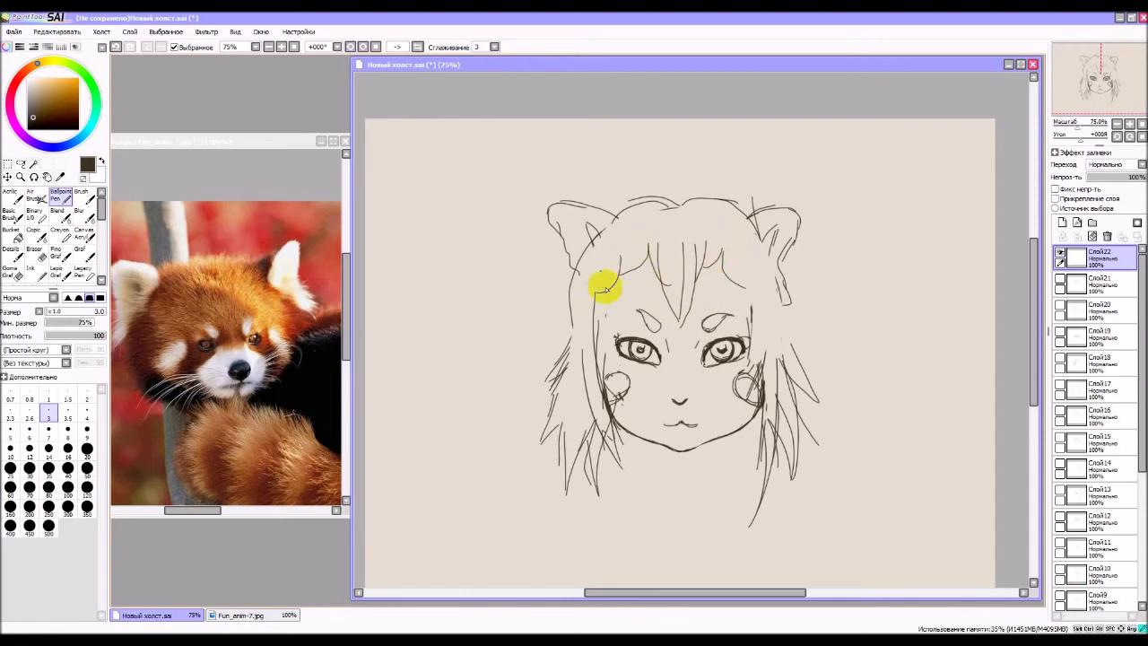
pyautogui.moveTo(737, 266)
pyautogui.mouseDown()
pyautogui.moveTo(755, 307)
pyautogui.moveTo(751, 288)
pyautogui.moveTo(759, 335)
pyautogui.mouseUp()
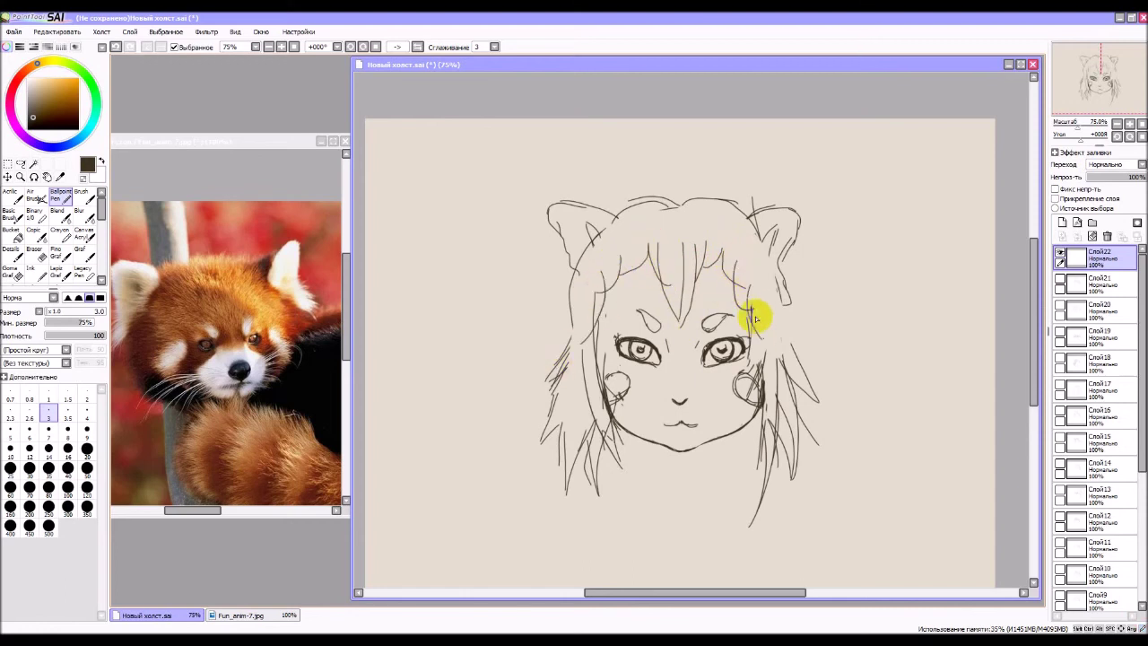
pyautogui.moveTo(594, 343)
pyautogui.mouseDown()
pyautogui.moveTo(587, 376)
pyautogui.moveTo(547, 377)
pyautogui.moveTo(581, 341)
pyautogui.moveTo(555, 369)
pyautogui.moveTo(503, 353)
pyautogui.moveTo(548, 321)
pyautogui.moveTo(531, 323)
pyautogui.moveTo(506, 266)
pyautogui.moveTo(521, 197)
pyautogui.moveTo(558, 200)
pyautogui.moveTo(530, 215)
pyautogui.moveTo(596, 155)
pyautogui.moveTo(576, 185)
pyautogui.moveTo(605, 143)
pyautogui.moveTo(633, 165)
pyautogui.moveTo(675, 140)
pyautogui.moveTo(696, 159)
pyautogui.moveTo(722, 136)
pyautogui.moveTo(750, 175)
pyautogui.moveTo(830, 199)
pyautogui.moveTo(858, 248)
pyautogui.moveTo(840, 261)
pyautogui.moveTo(830, 315)
pyautogui.moveTo(846, 323)
pyautogui.moveTo(795, 360)
pyautogui.moveTo(822, 353)
pyautogui.moveTo(765, 314)
pyautogui.mouseUp()
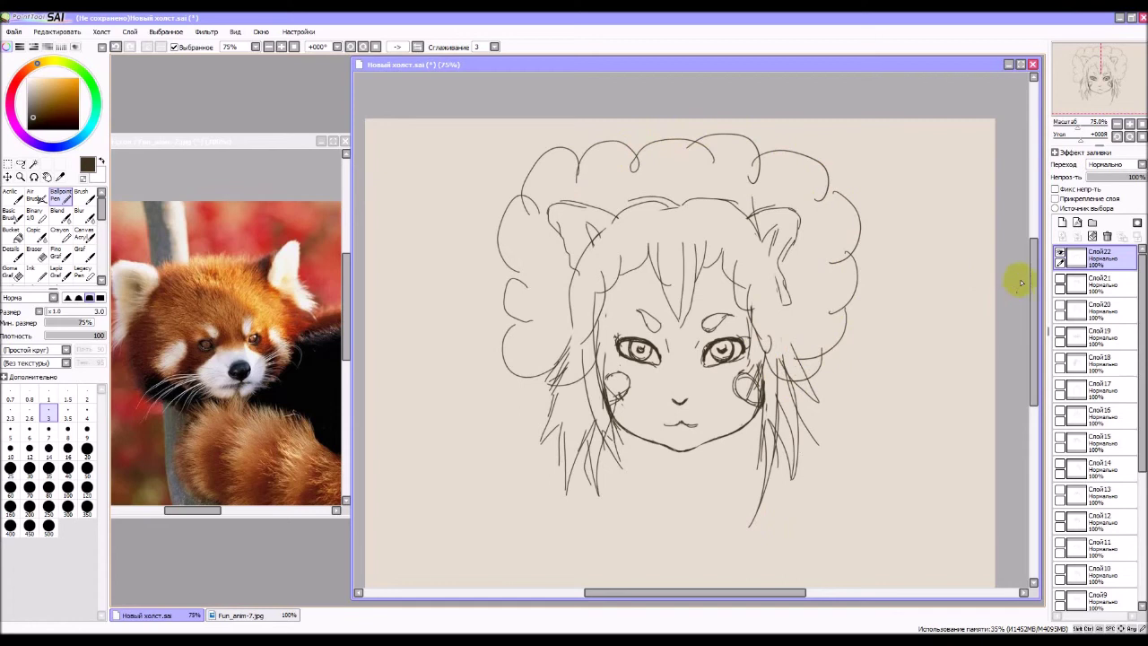
pyautogui.click(1060, 255)
# On a new layer, hatch dark sideburns along both sides of the face from the temples to the cheeks.
pyautogui.click(1061, 222)
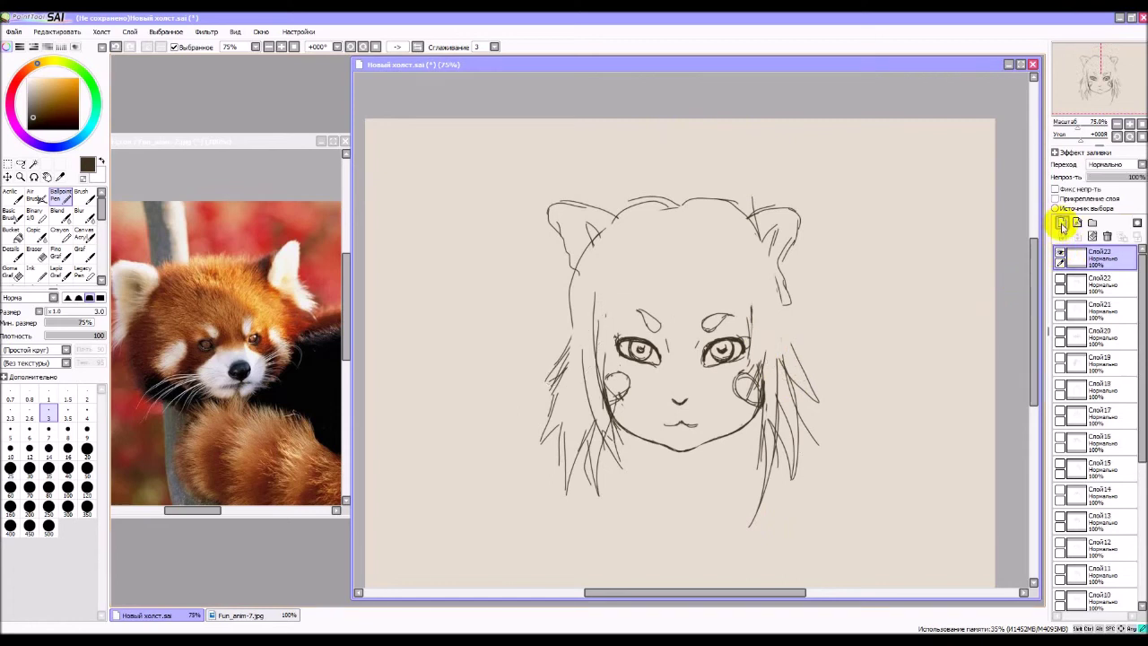
pyautogui.moveTo(619, 339); pyautogui.dragTo(628, 345)
pyautogui.hotkey('ctrl', 'z')
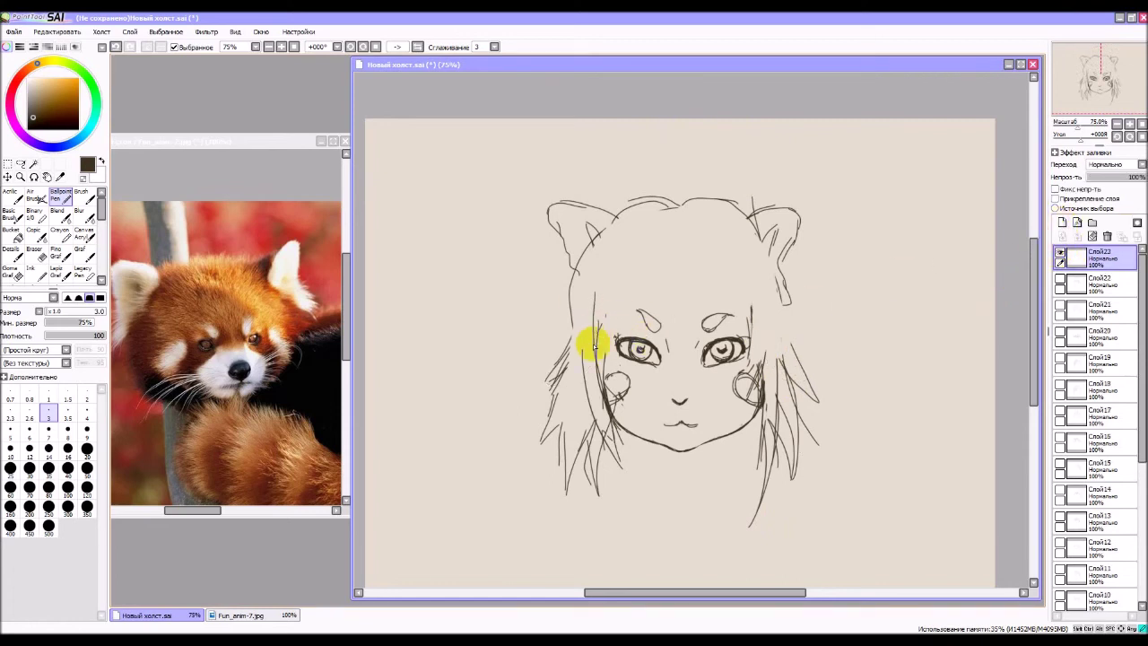
pyautogui.hotkey('ctrl', 'z')
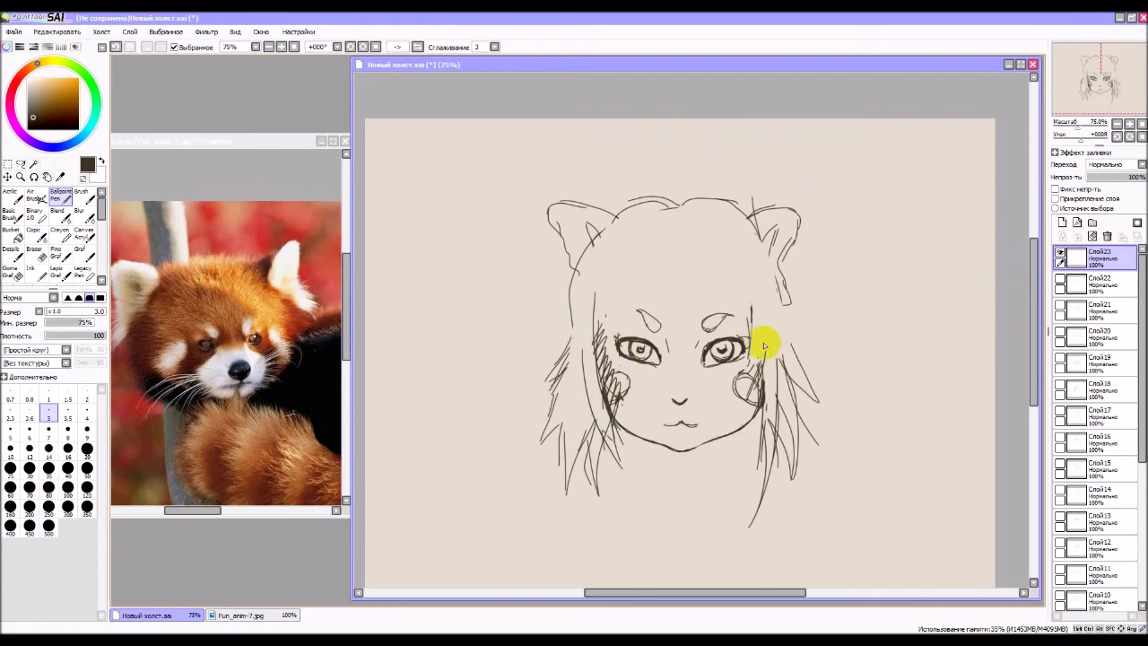
pyautogui.hotkey('ctrl', 'z')
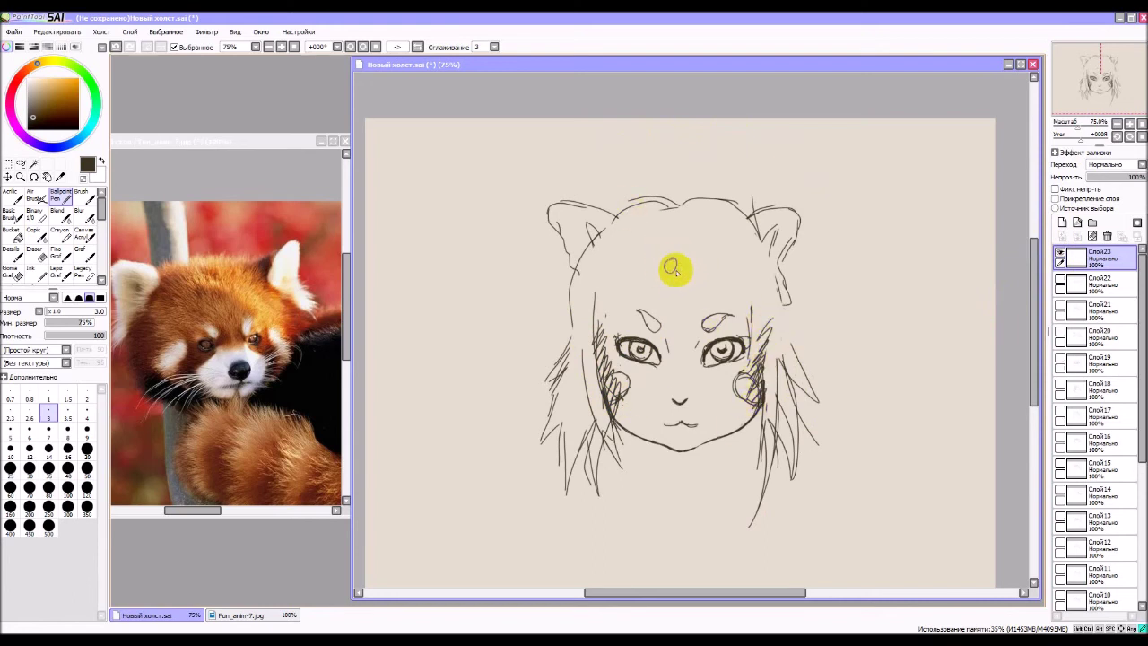
# Draw a looping line of small curls along the hairline, dipping to a central point on the forehead and ending at both temples.
pyautogui.moveTo(674, 270); pyautogui.dragTo(660, 272)
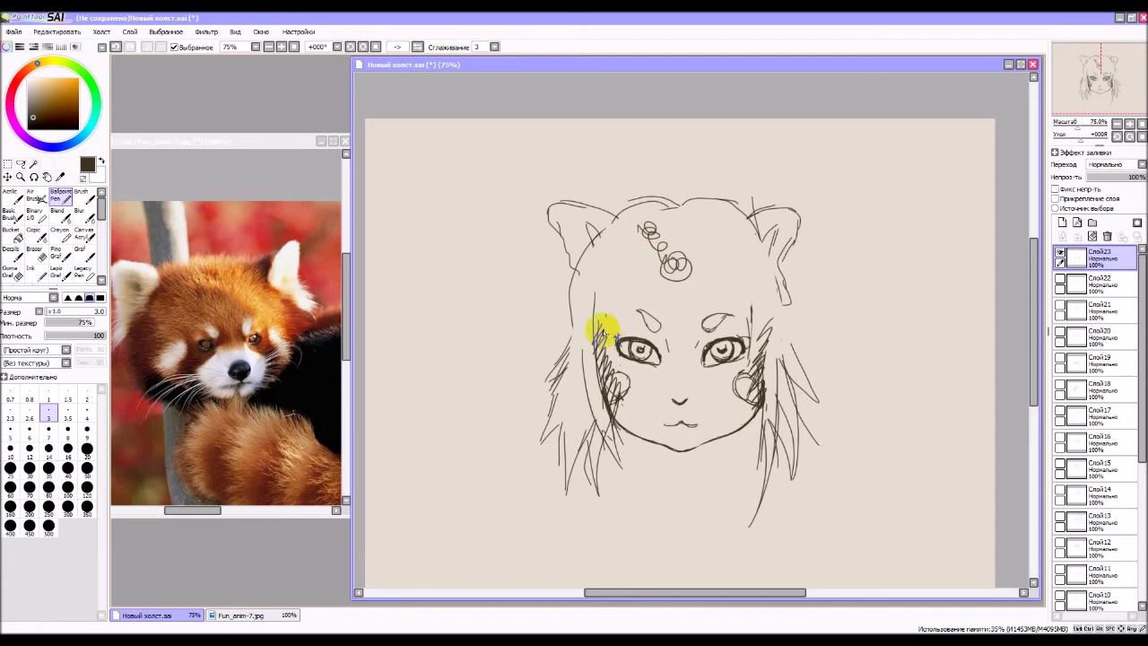
pyautogui.moveTo(604, 330)
pyautogui.mouseDown()
pyautogui.moveTo(594, 305)
pyautogui.moveTo(606, 269)
pyautogui.moveTo(592, 260)
pyautogui.moveTo(600, 239)
pyautogui.moveTo(646, 223)
pyautogui.mouseUp()
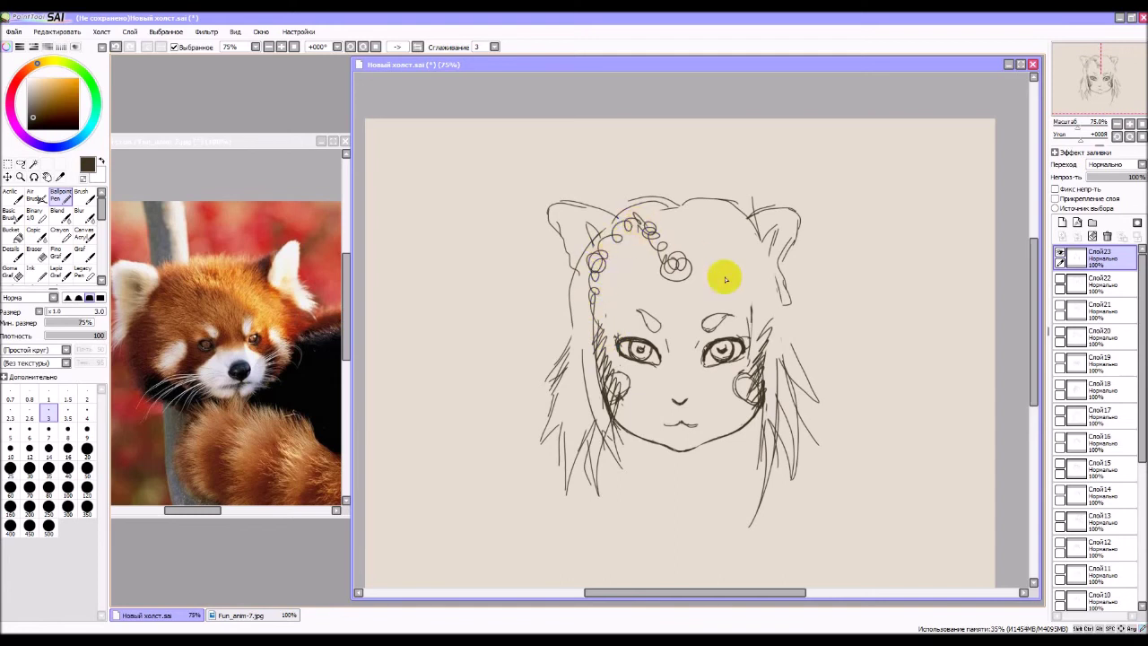
pyautogui.moveTo(697, 276)
pyautogui.mouseDown()
pyautogui.moveTo(715, 216)
pyautogui.moveTo(756, 251)
pyautogui.moveTo(758, 345)
pyautogui.moveTo(770, 340)
pyautogui.moveTo(774, 299)
pyautogui.mouseUp()
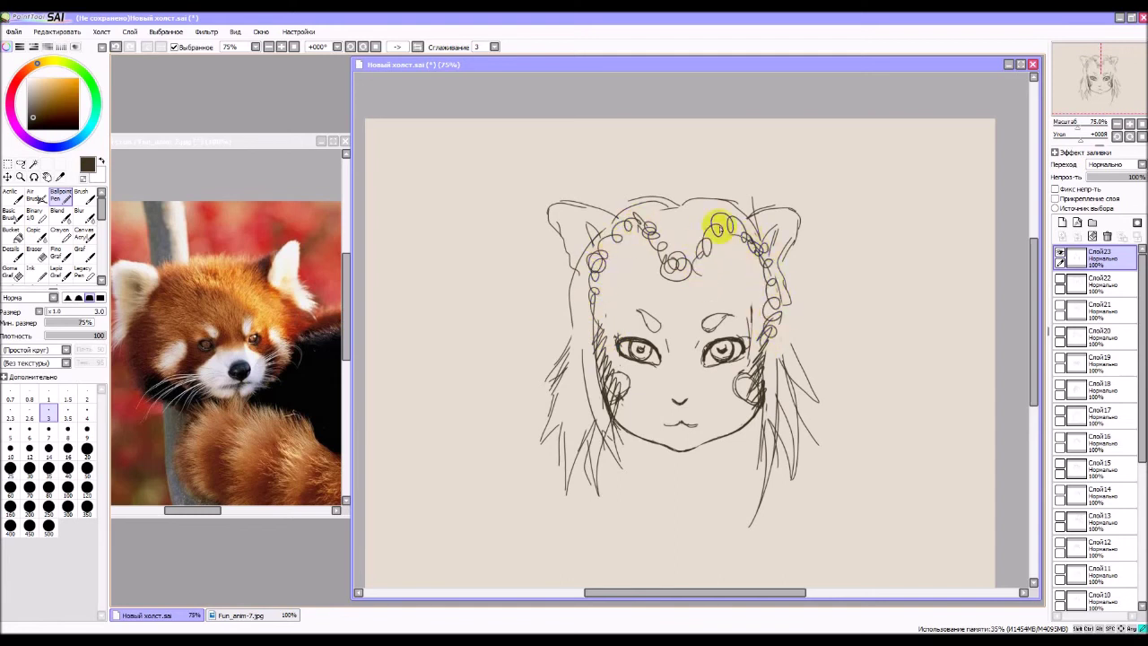
# Outline a large rounded hairdo around the ears with looping curls, and fill its inside with overlapping circular curls.
pyautogui.moveTo(578, 350)
pyautogui.mouseDown()
pyautogui.moveTo(549, 318)
pyautogui.moveTo(515, 228)
pyautogui.moveTo(575, 166)
pyautogui.moveTo(606, 155)
pyautogui.moveTo(644, 174)
pyautogui.moveTo(667, 149)
pyautogui.moveTo(696, 167)
pyautogui.moveTo(765, 155)
pyautogui.moveTo(842, 220)
pyautogui.mouseUp()
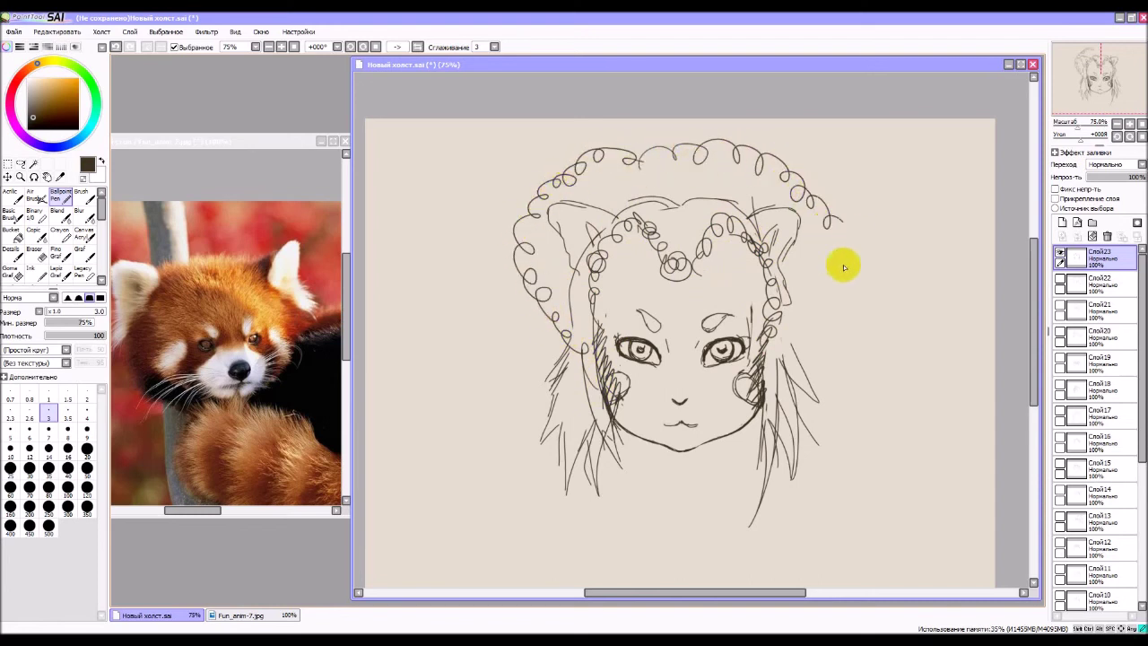
pyautogui.moveTo(843, 266)
pyautogui.mouseDown()
pyautogui.moveTo(815, 318)
pyautogui.moveTo(776, 346)
pyautogui.mouseUp()
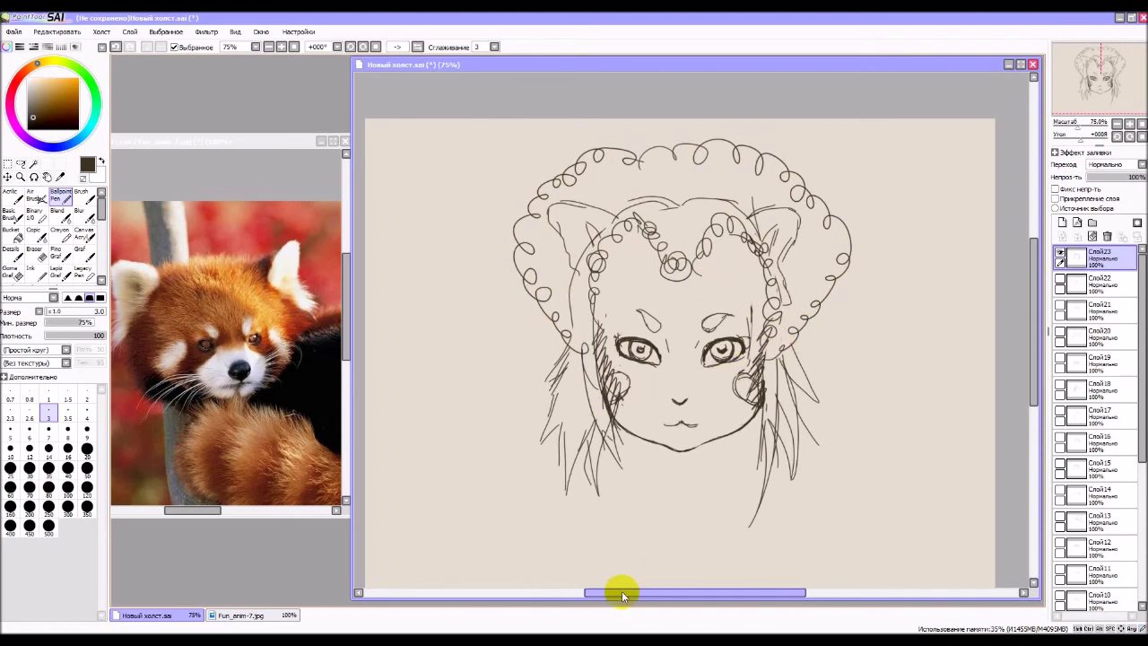
pyautogui.moveTo(564, 334)
pyautogui.mouseDown()
pyautogui.moveTo(559, 260)
pyautogui.moveTo(542, 256)
pyautogui.moveTo(593, 207)
pyautogui.moveTo(616, 218)
pyautogui.moveTo(621, 178)
pyautogui.moveTo(642, 212)
pyautogui.moveTo(652, 175)
pyautogui.moveTo(646, 221)
pyautogui.moveTo(695, 226)
pyautogui.moveTo(688, 241)
pyautogui.moveTo(700, 161)
pyautogui.moveTo(715, 149)
pyautogui.moveTo(750, 219)
pyautogui.moveTo(772, 207)
pyautogui.moveTo(772, 242)
pyautogui.moveTo(811, 248)
pyautogui.moveTo(786, 280)
pyautogui.moveTo(830, 289)
pyautogui.moveTo(773, 305)
pyautogui.mouseUp()
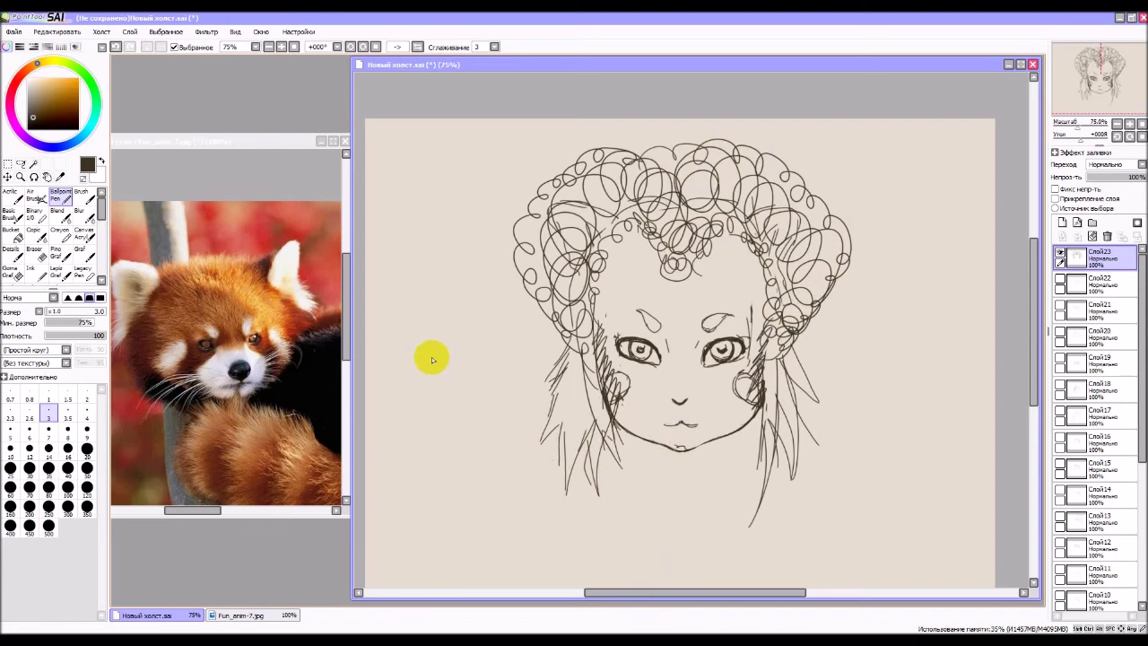
# Draw a large slanted fountain pen with a split nib and a wavy written line beside the head, and hide the layer.
pyautogui.moveTo(430, 351)
pyautogui.mouseDown()
pyautogui.moveTo(438, 385)
pyautogui.moveTo(473, 417)
pyautogui.moveTo(453, 371)
pyautogui.mouseUp()
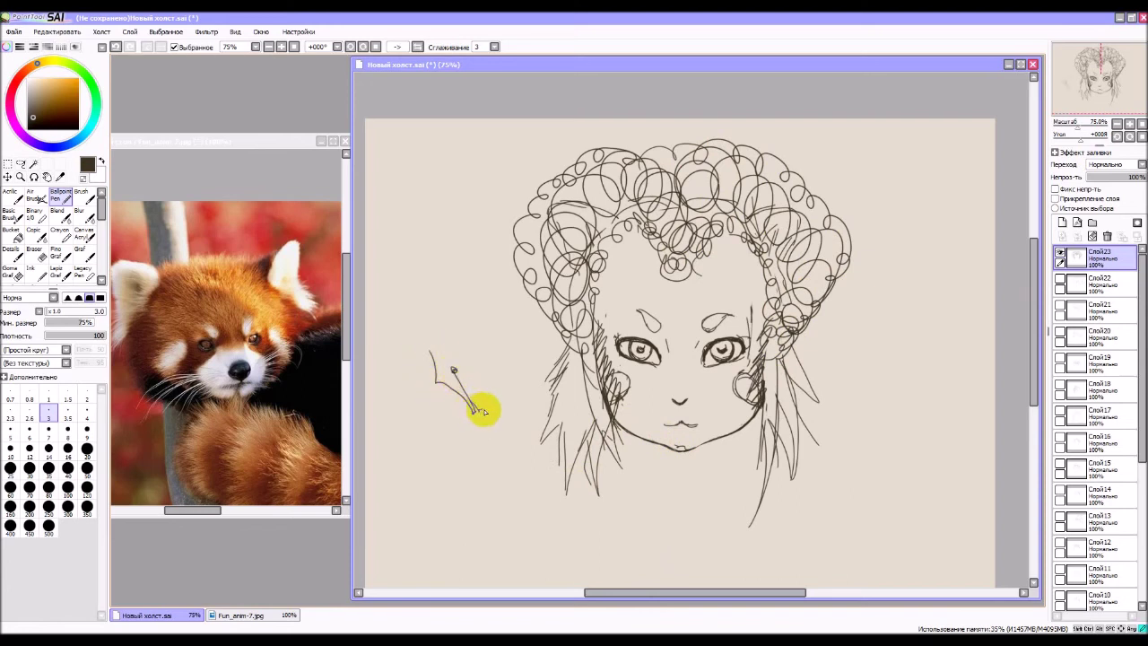
pyautogui.moveTo(482, 410); pyautogui.dragTo(472, 369)
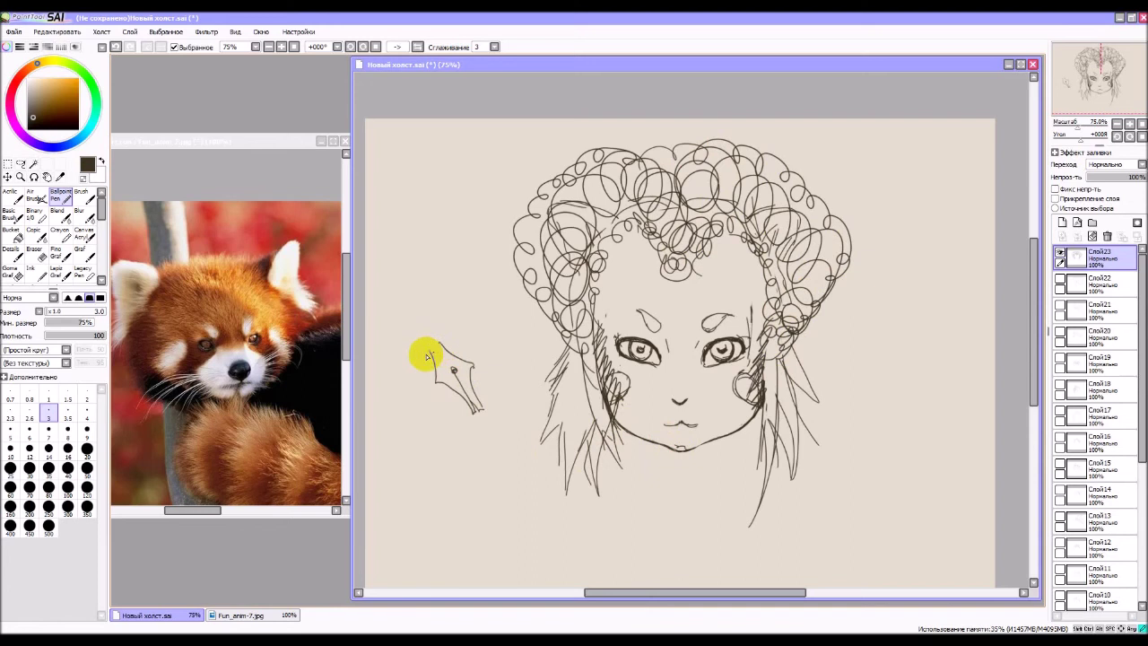
pyautogui.moveTo(383, 247)
pyautogui.mouseDown()
pyautogui.moveTo(450, 337)
pyautogui.moveTo(380, 235)
pyautogui.mouseUp()
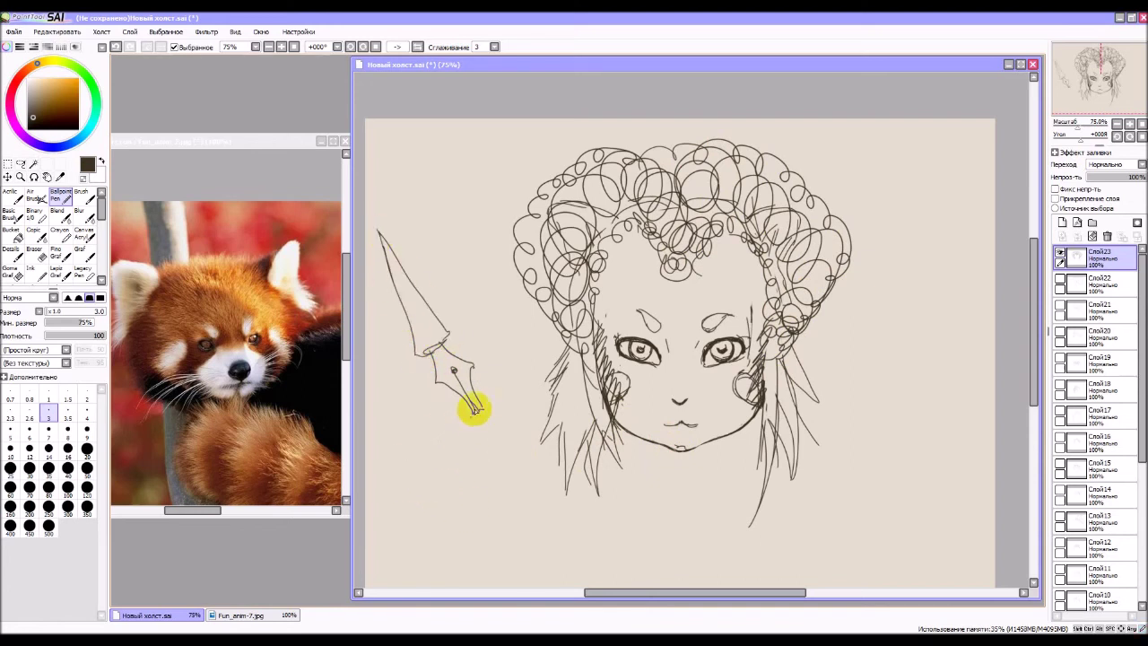
pyautogui.moveTo(480, 410); pyautogui.dragTo(377, 389)
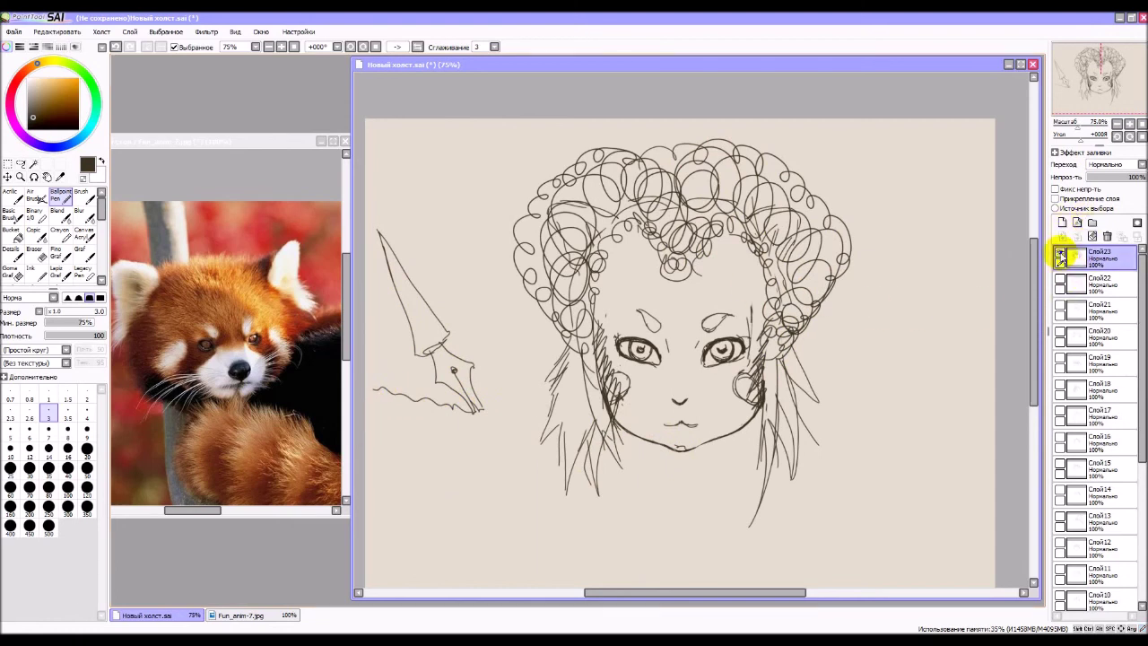
pyautogui.click(1060, 256)
# On a new layer, draw a short zigzag hairline across the forehead with combed-back strands and a round rose at the right-hand temple.
pyautogui.click(1062, 224)
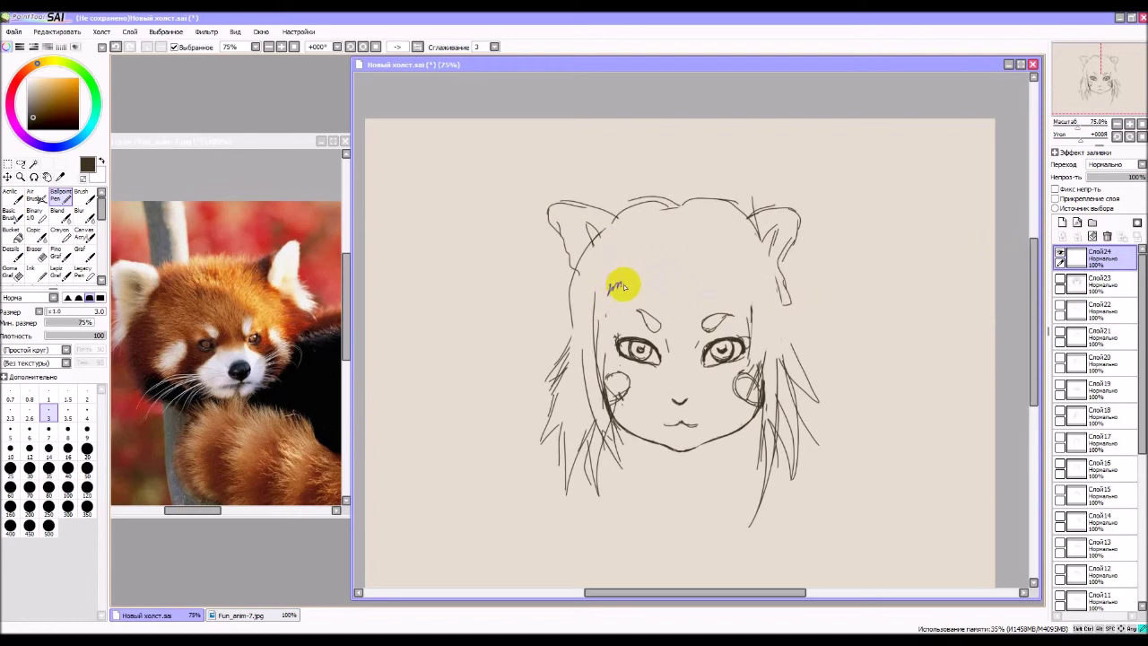
pyautogui.moveTo(631, 286); pyautogui.dragTo(687, 254)
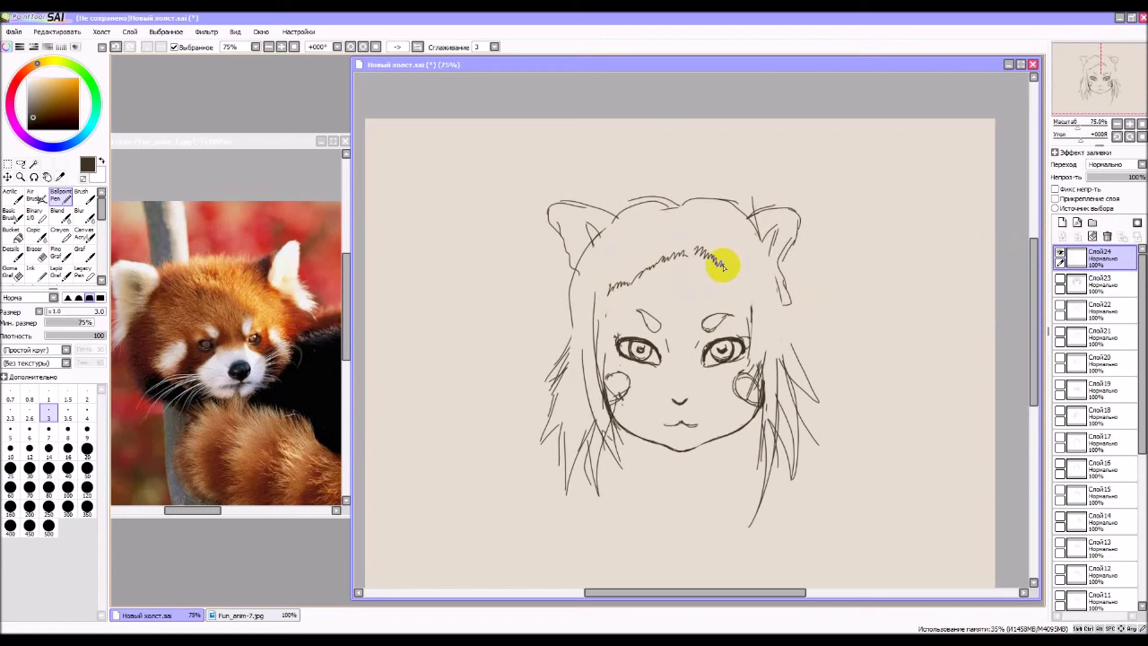
pyautogui.moveTo(738, 269)
pyautogui.mouseDown()
pyautogui.moveTo(758, 294)
pyautogui.moveTo(751, 277)
pyautogui.moveTo(739, 305)
pyautogui.moveTo(788, 312)
pyautogui.moveTo(764, 272)
pyautogui.moveTo(761, 313)
pyautogui.mouseUp()
pyautogui.hotkey('ctrl', 'z')
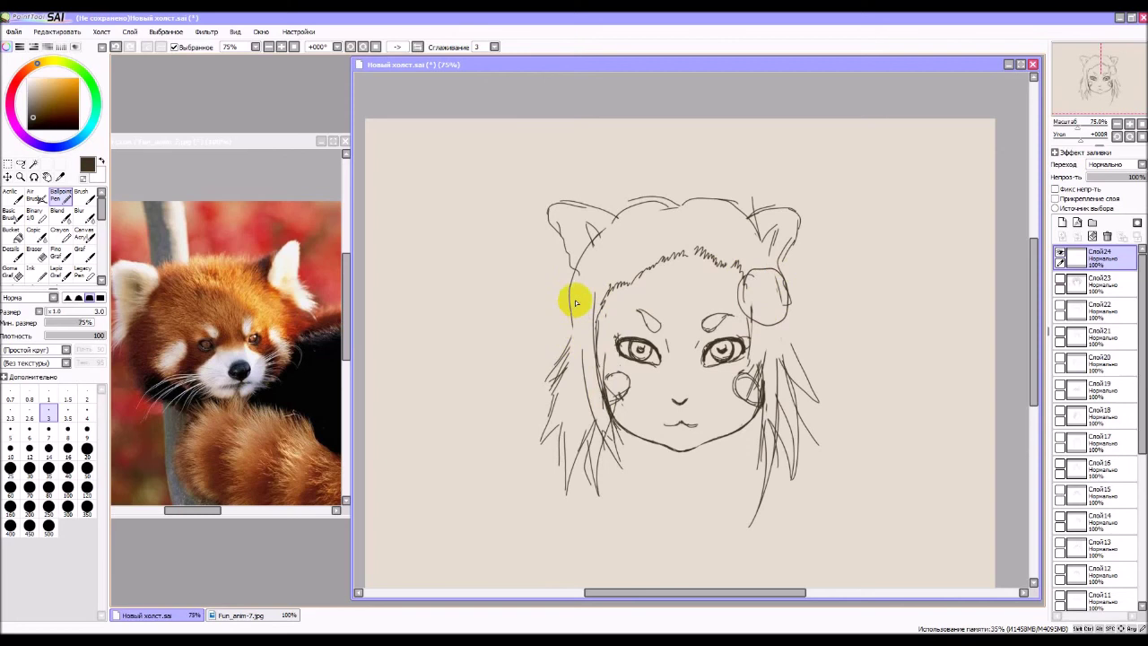
pyautogui.moveTo(677, 237); pyautogui.dragTo(610, 281)
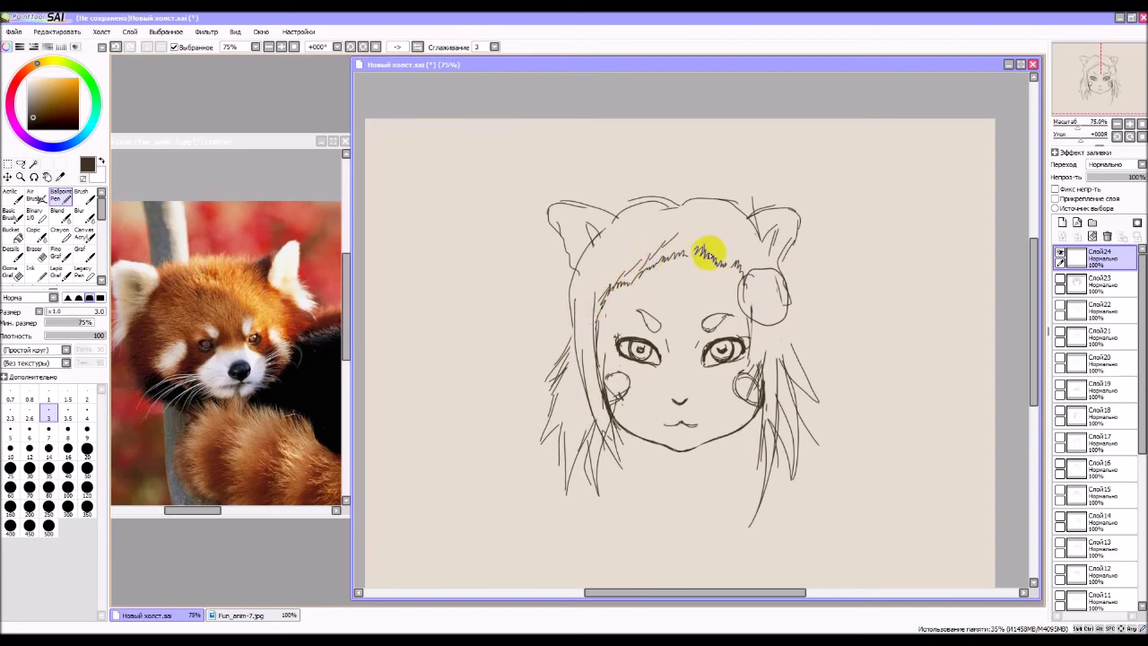
pyautogui.moveTo(619, 240); pyautogui.dragTo(594, 269)
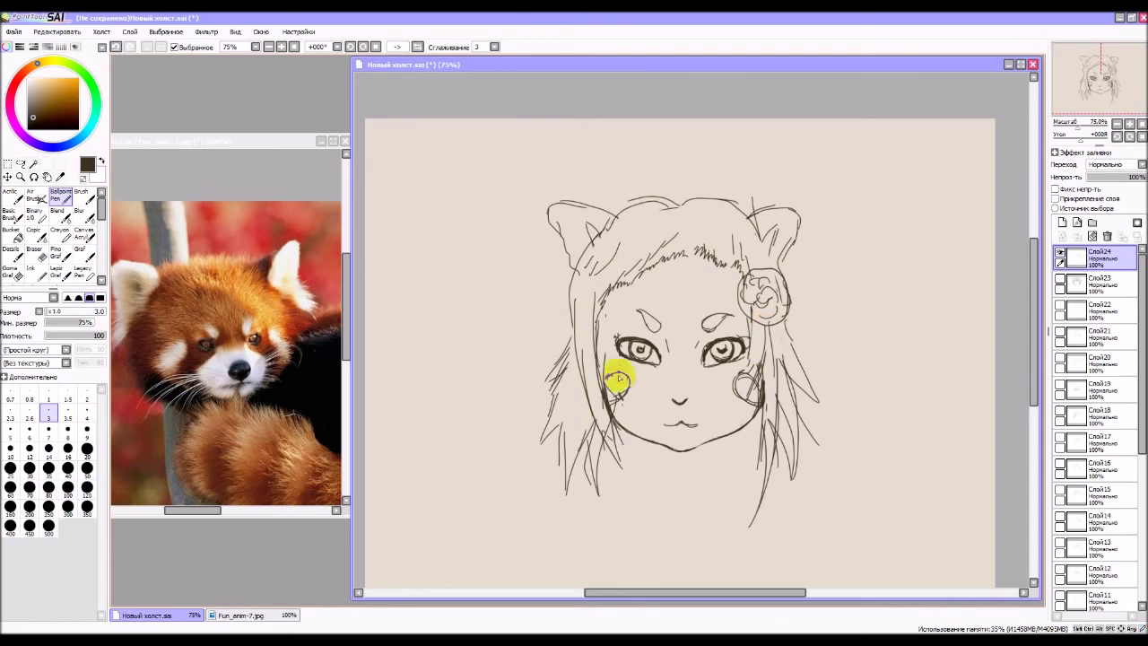
# Add long eyelashes to the outer corners of both eyes and hatch marks on both cheeks, and hide the layer.
pyautogui.moveTo(621, 354); pyautogui.dragTo(617, 339)
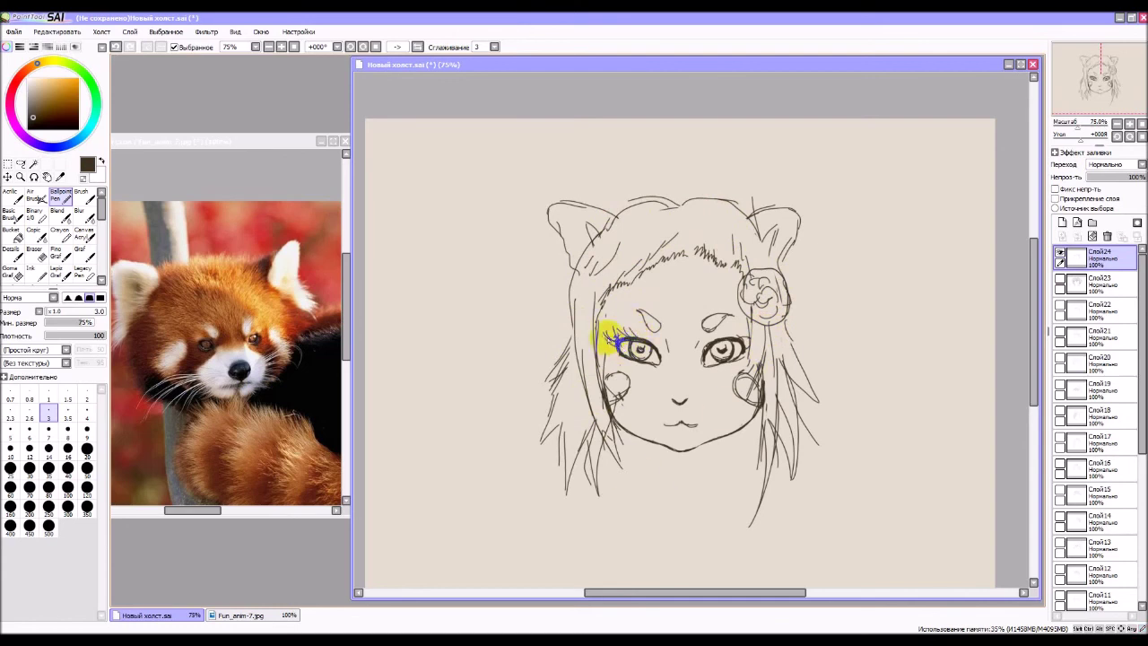
pyautogui.moveTo(752, 345)
pyautogui.mouseDown()
pyautogui.moveTo(721, 347)
pyautogui.moveTo(756, 333)
pyautogui.moveTo(717, 340)
pyautogui.mouseUp()
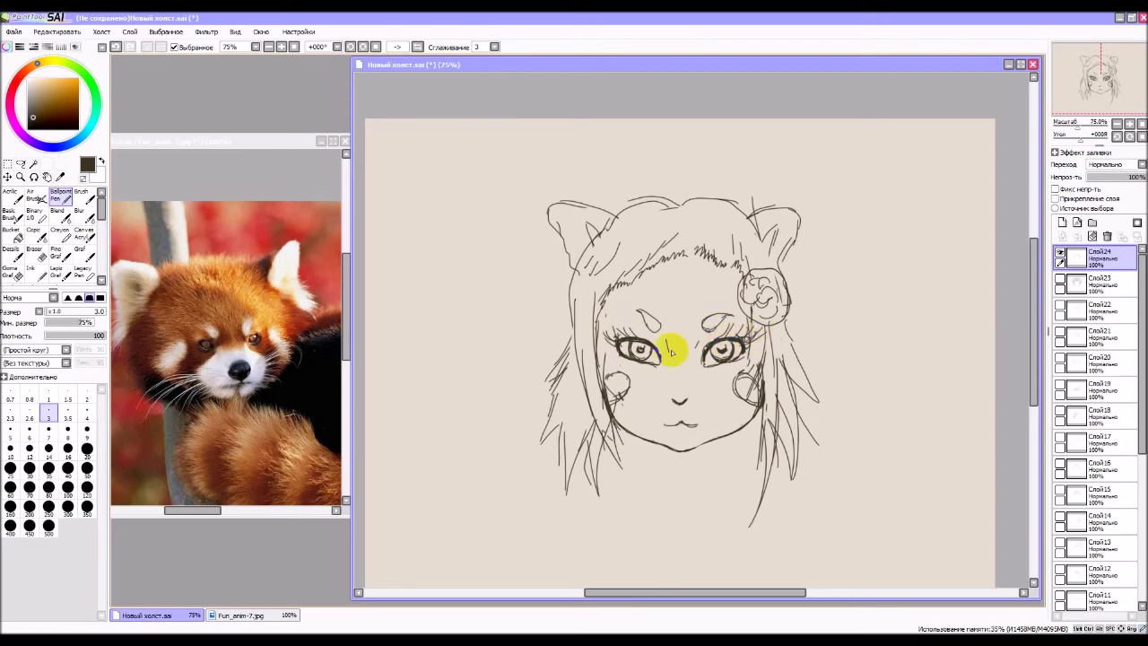
pyautogui.moveTo(630, 359)
pyautogui.mouseDown()
pyautogui.moveTo(687, 342)
pyautogui.moveTo(725, 364)
pyautogui.mouseUp()
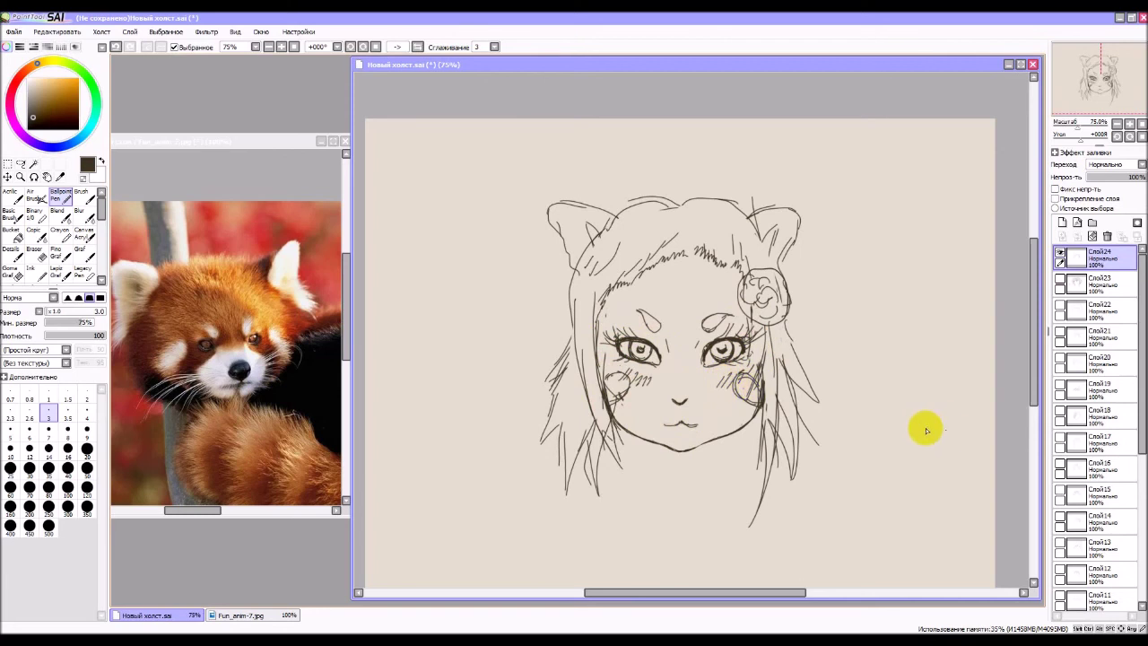
pyautogui.click(1062, 287)
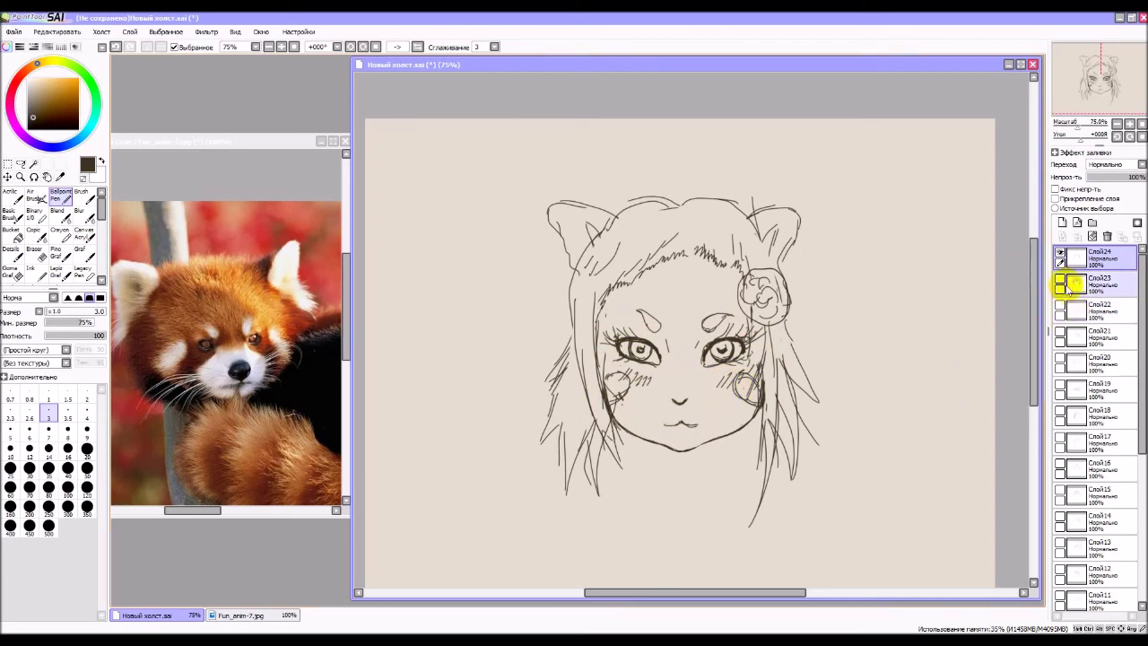
pyautogui.click(1061, 256)
pyautogui.click(1061, 256)
# On a new layer, draw hair parted near the crown in a sharp peak, with strands falling down both sides of the face.
pyautogui.click(1063, 223)
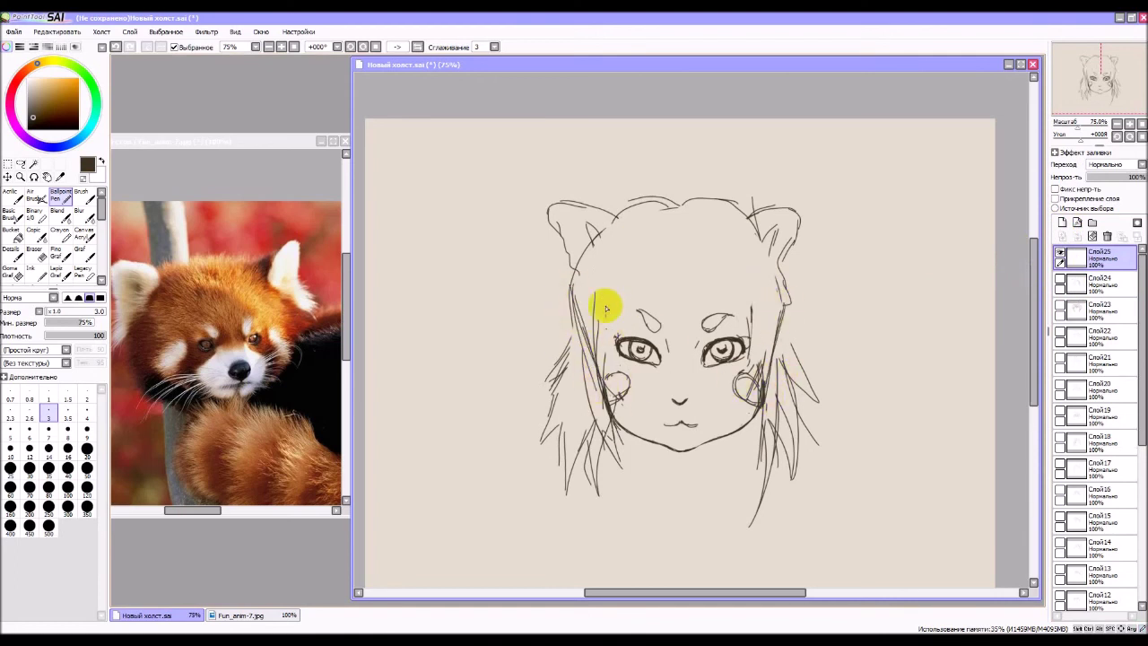
pyautogui.moveTo(609, 262); pyautogui.dragTo(595, 402)
pyautogui.moveTo(606, 294)
pyautogui.mouseDown()
pyautogui.moveTo(655, 208)
pyautogui.moveTo(685, 243)
pyautogui.moveTo(638, 240)
pyautogui.mouseUp()
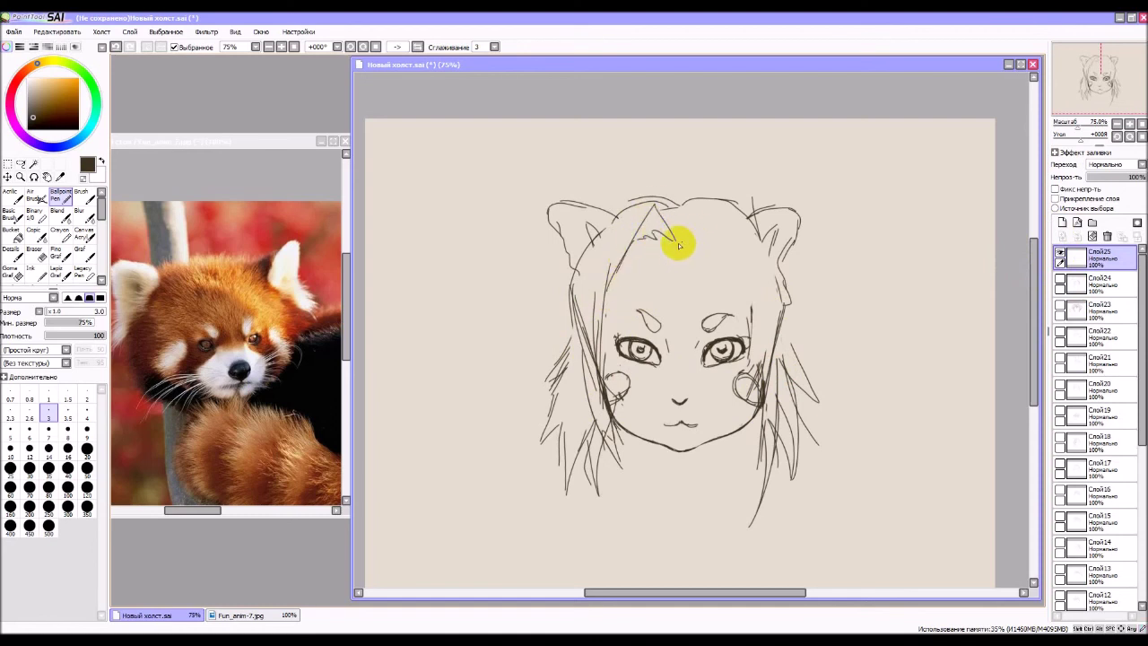
pyautogui.moveTo(677, 236); pyautogui.dragTo(758, 324)
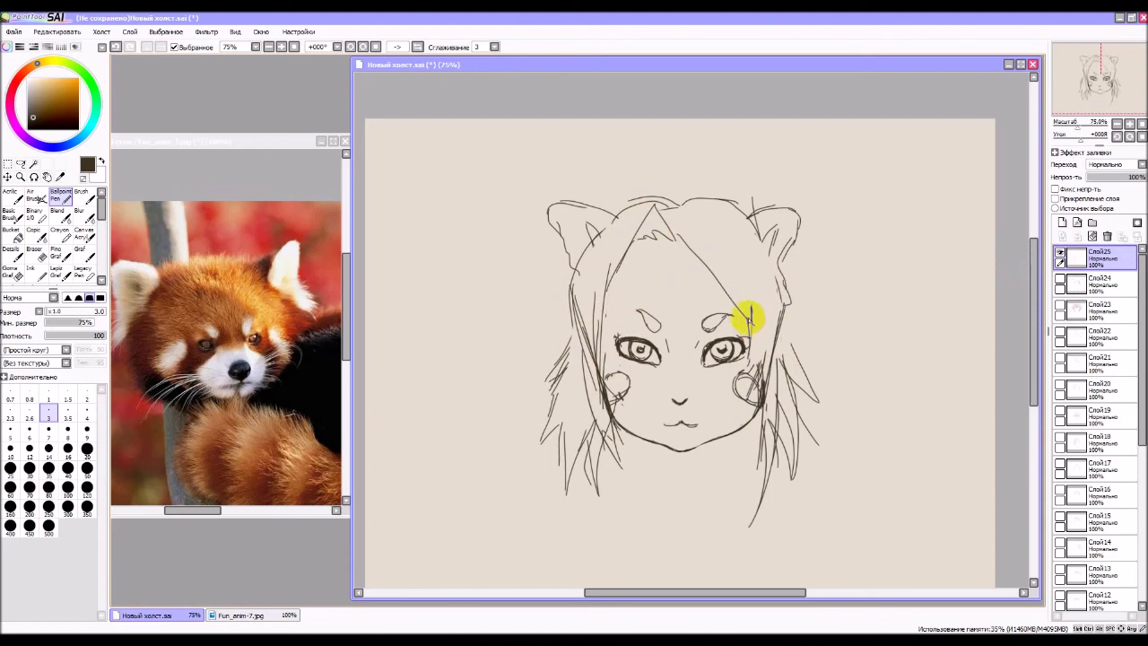
# Reinforce the parted hair with extra strands over the crown and down both temples, and hide the layer.
pyautogui.moveTo(674, 205)
pyautogui.mouseDown()
pyautogui.moveTo(749, 217)
pyautogui.moveTo(742, 205)
pyautogui.moveTo(774, 263)
pyautogui.moveTo(782, 316)
pyautogui.mouseUp()
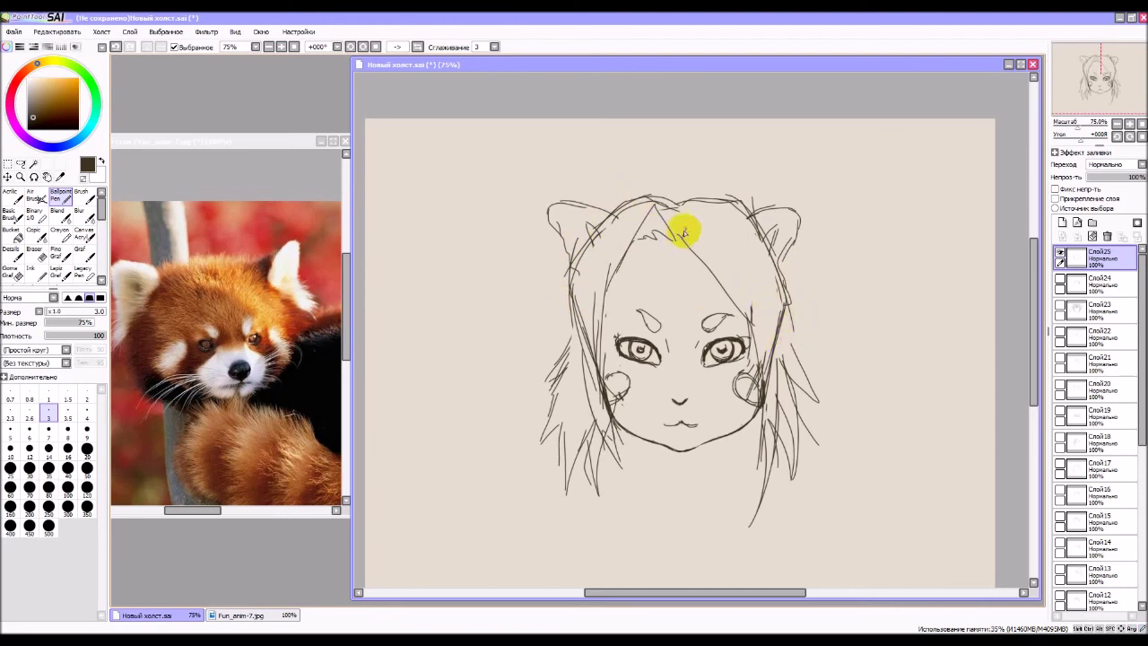
pyautogui.moveTo(685, 233); pyautogui.dragTo(756, 324)
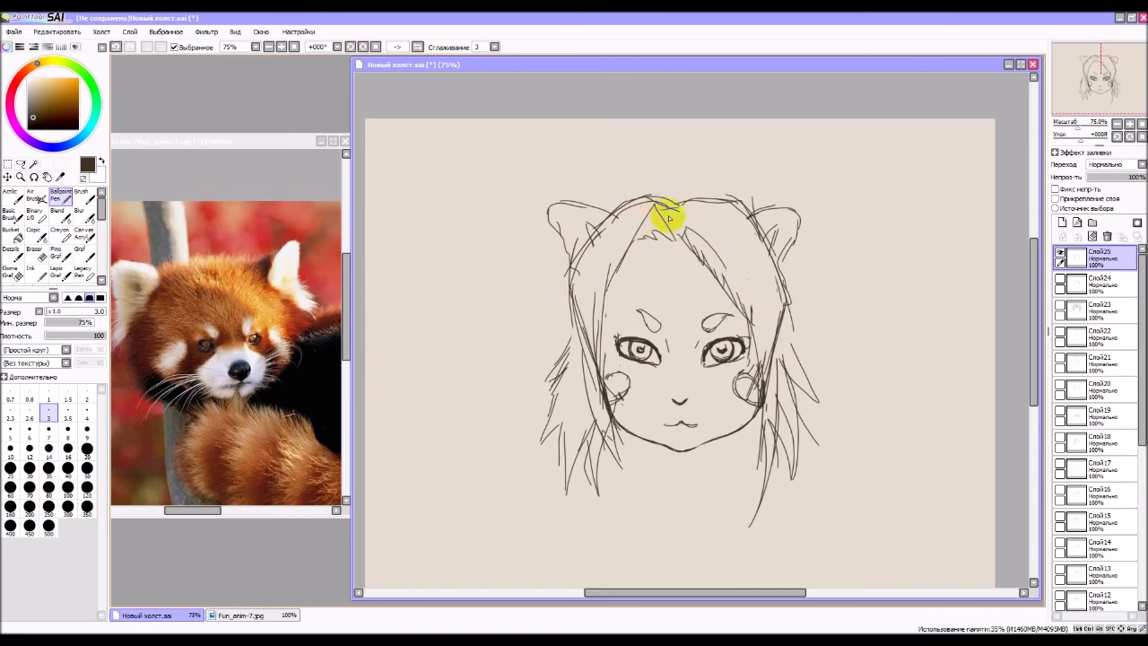
pyautogui.moveTo(668, 218); pyautogui.dragTo(680, 235)
pyautogui.moveTo(627, 201); pyautogui.dragTo(599, 310)
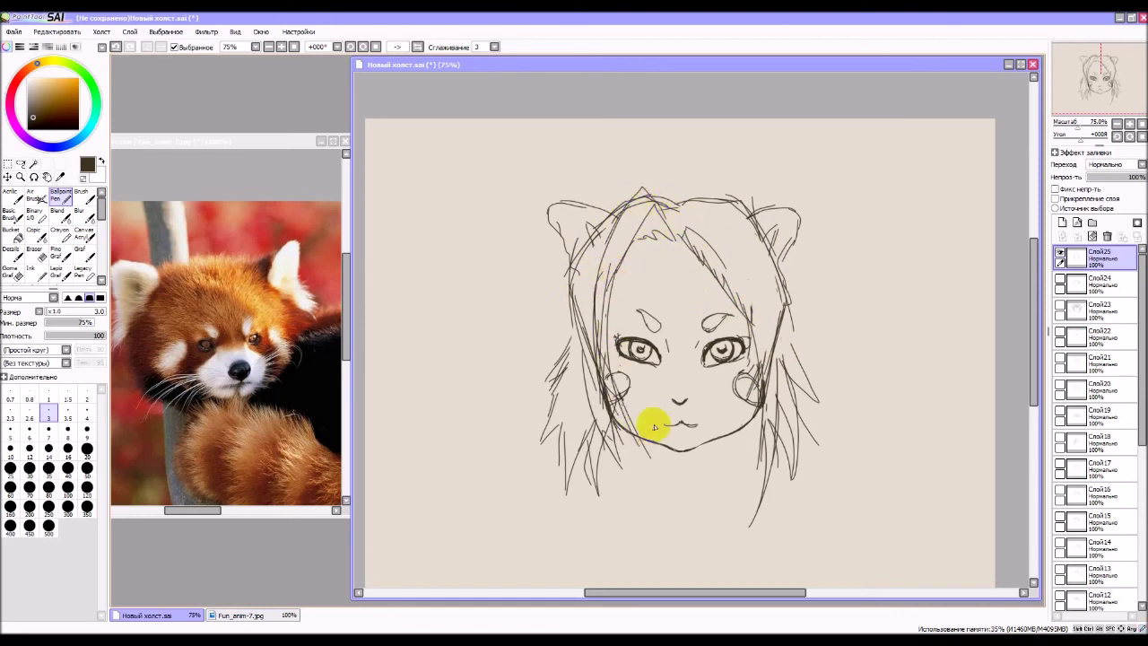
pyautogui.click(1060, 254)
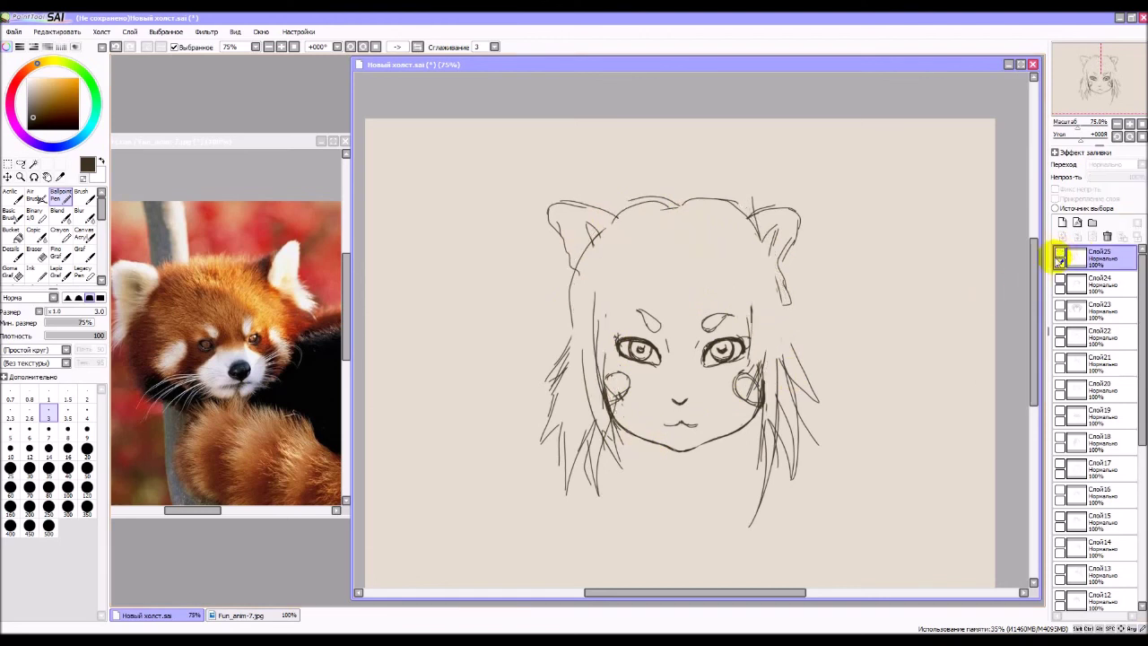
pyautogui.click(597, 296)
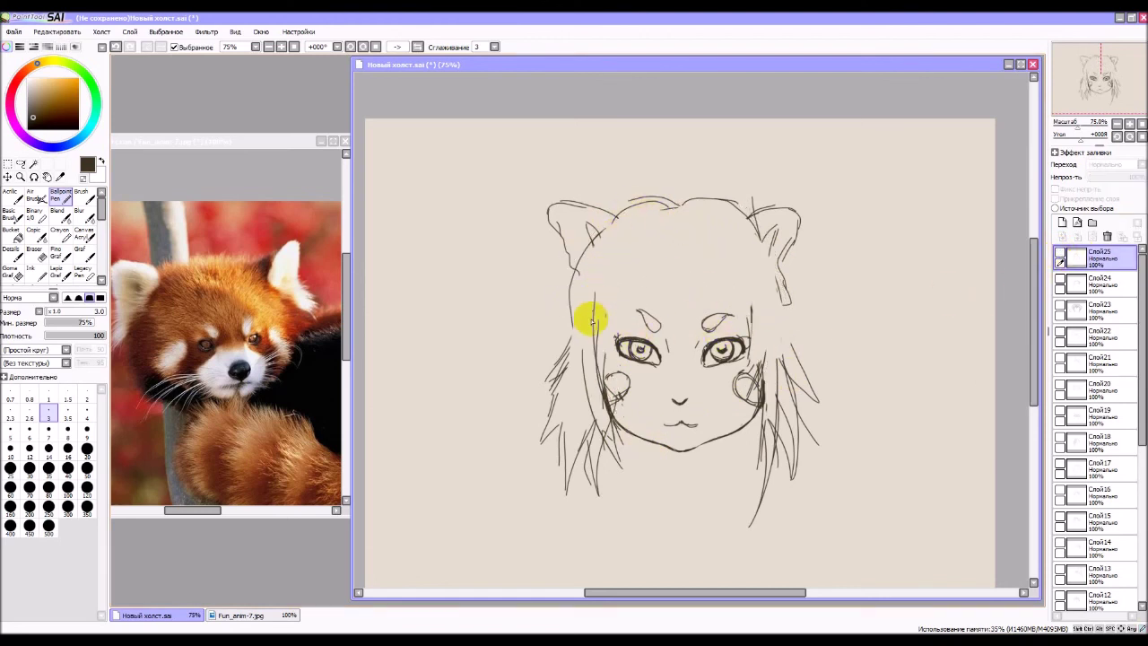
pyautogui.click(597, 345)
pyautogui.click(596, 341)
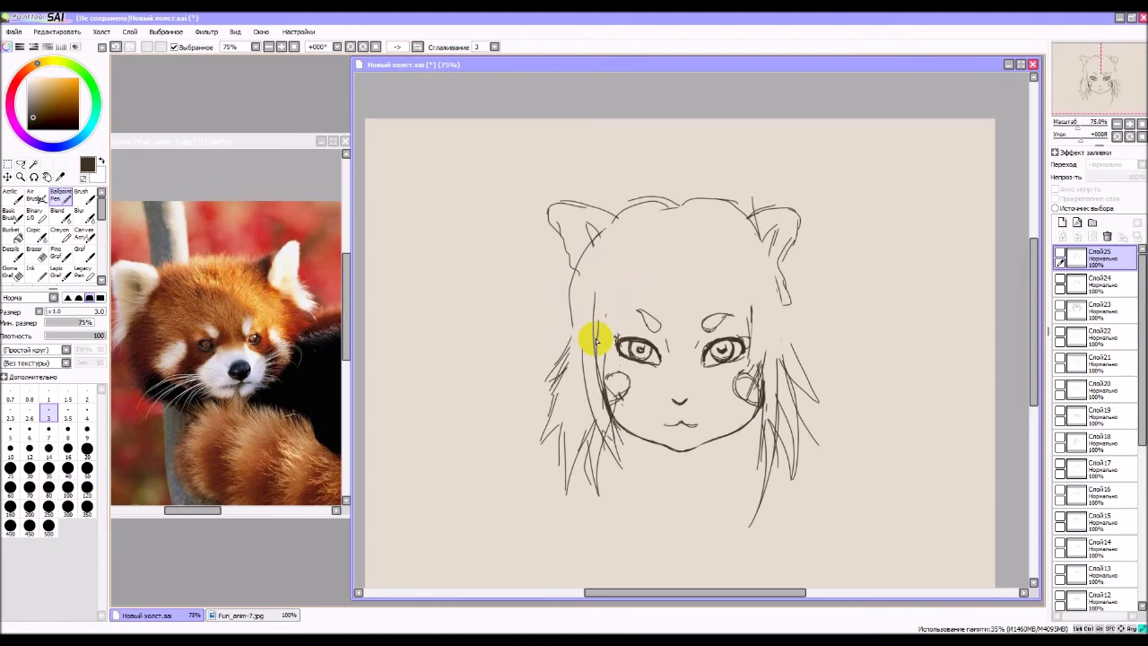
pyautogui.click(594, 296)
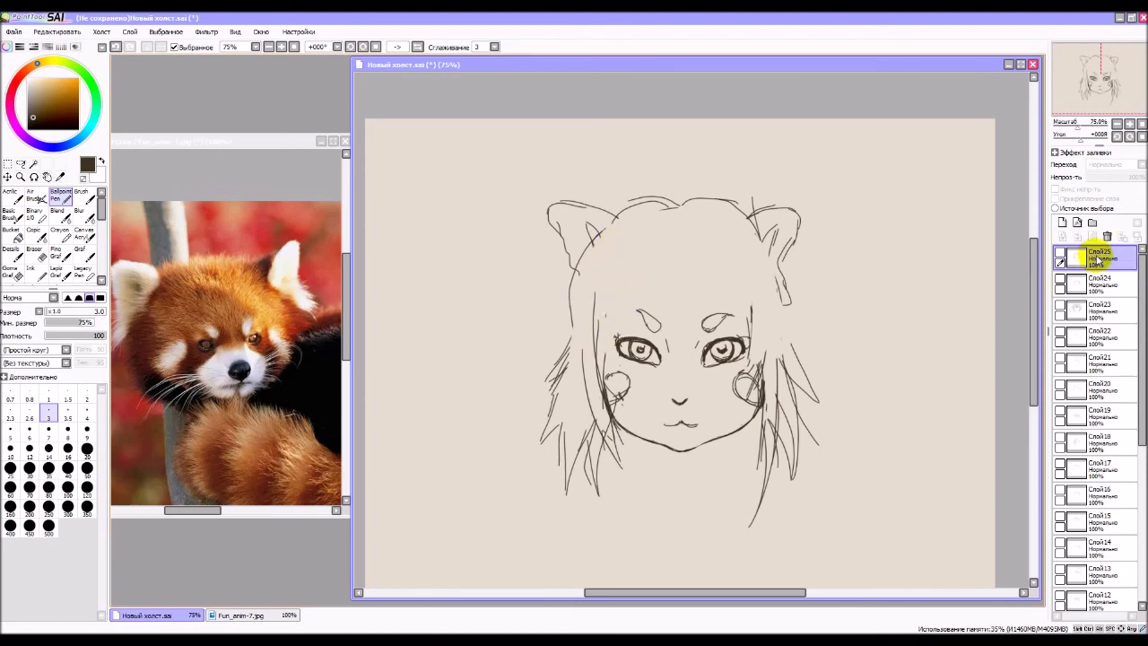
# On a new layer, draw a jagged zigzag fringe across the forehead and a long vertical scar through the left-hand eye.
pyautogui.click(1062, 223)
pyautogui.click(625, 345)
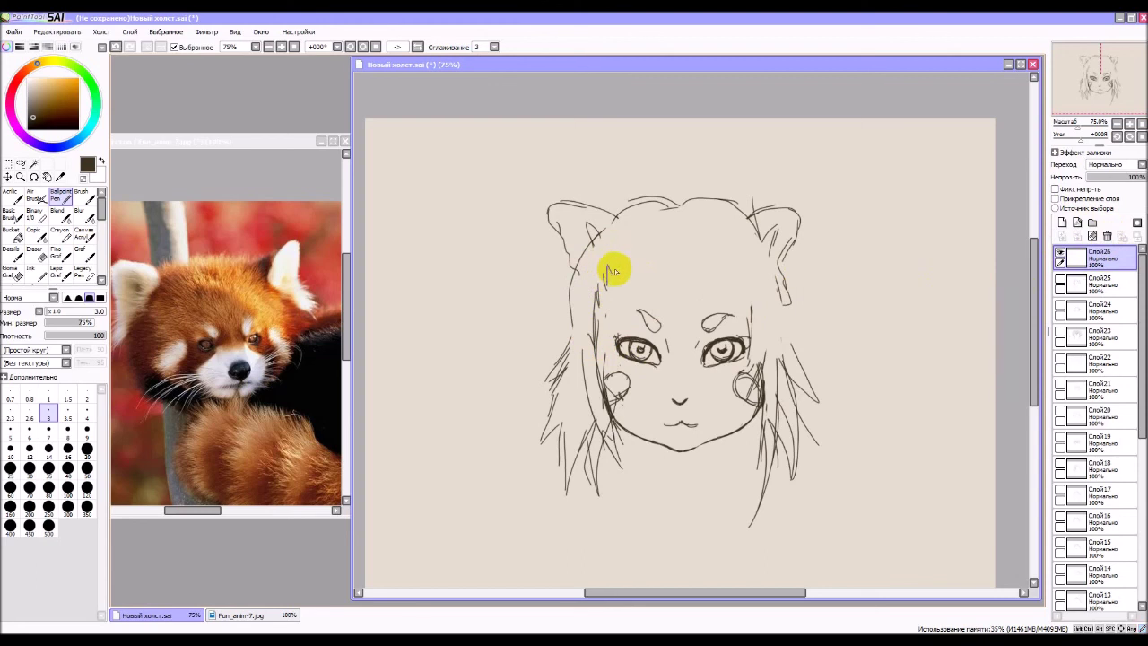
pyautogui.moveTo(644, 240); pyautogui.dragTo(658, 257)
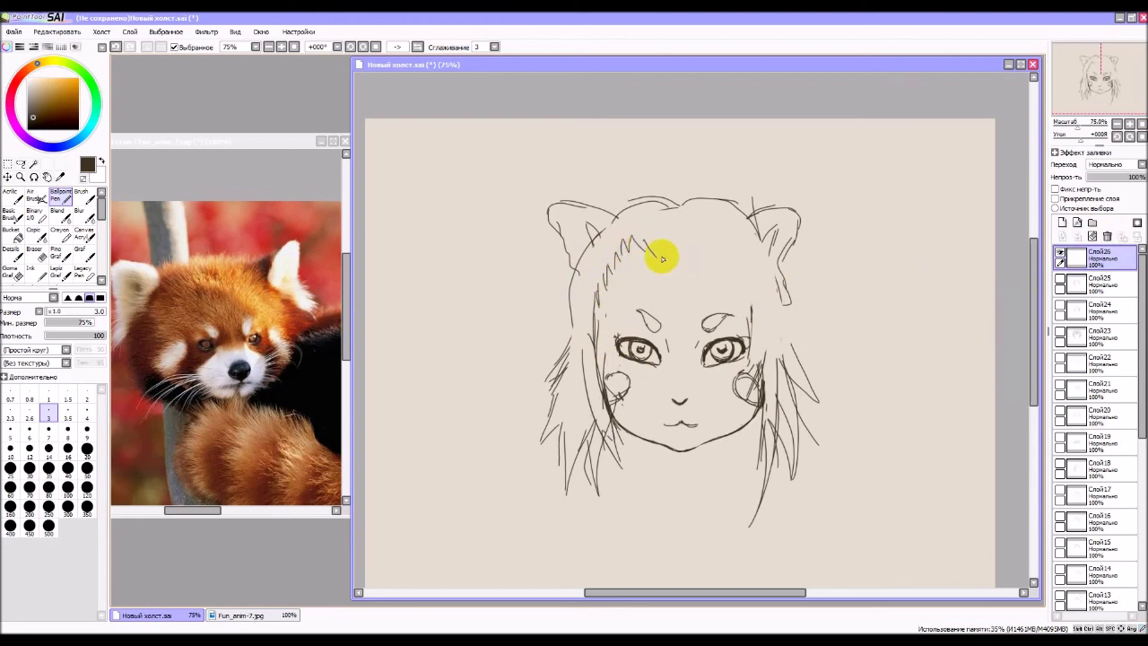
pyautogui.click(653, 337)
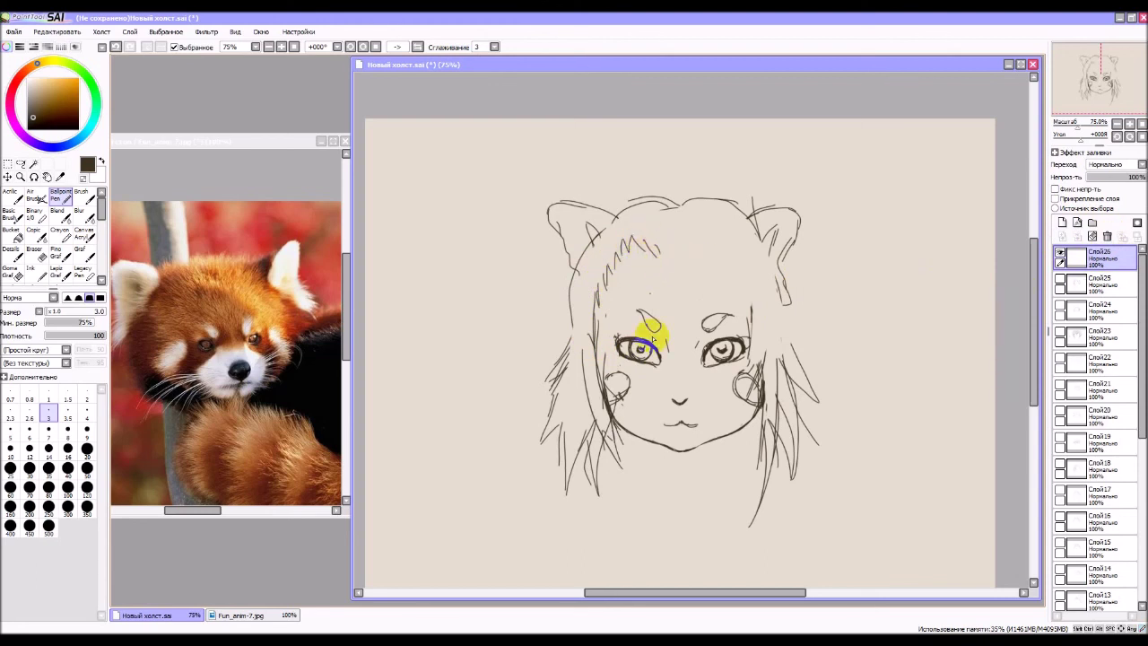
pyautogui.moveTo(640, 314)
pyautogui.mouseDown()
pyautogui.moveTo(653, 272)
pyautogui.moveTo(642, 427)
pyautogui.mouseUp()
pyautogui.moveTo(639, 367); pyautogui.dragTo(643, 427)
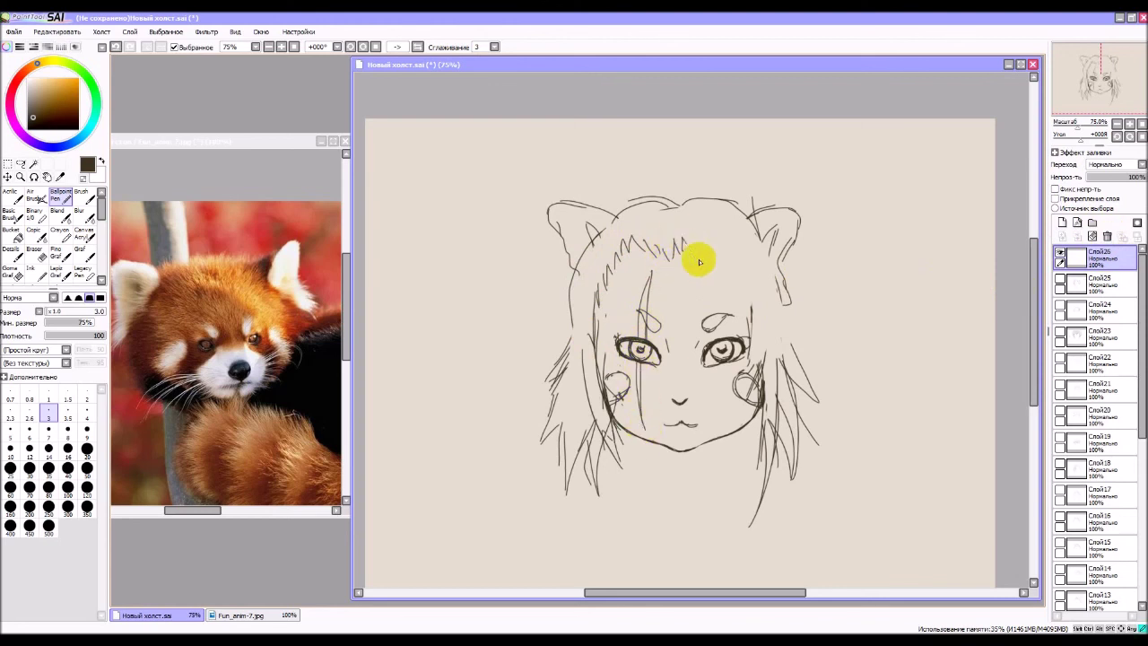
pyautogui.moveTo(711, 276)
pyautogui.mouseDown()
pyautogui.moveTo(713, 250)
pyautogui.moveTo(726, 247)
pyautogui.moveTo(768, 385)
pyautogui.mouseUp()
# Draw long hair flowing down both sides of the head and flaring outward into ragged points at shoulder level.
pyautogui.moveTo(760, 255); pyautogui.dragTo(792, 432)
pyautogui.moveTo(569, 305); pyautogui.dragTo(529, 475)
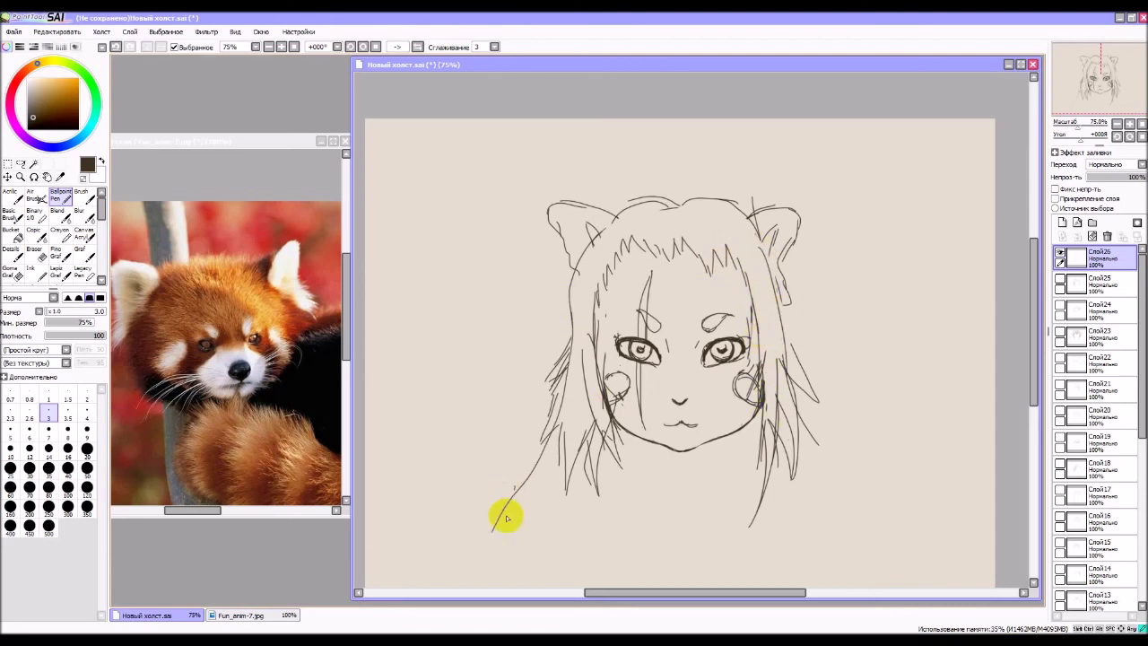
pyautogui.moveTo(490, 552); pyautogui.dragTo(597, 451)
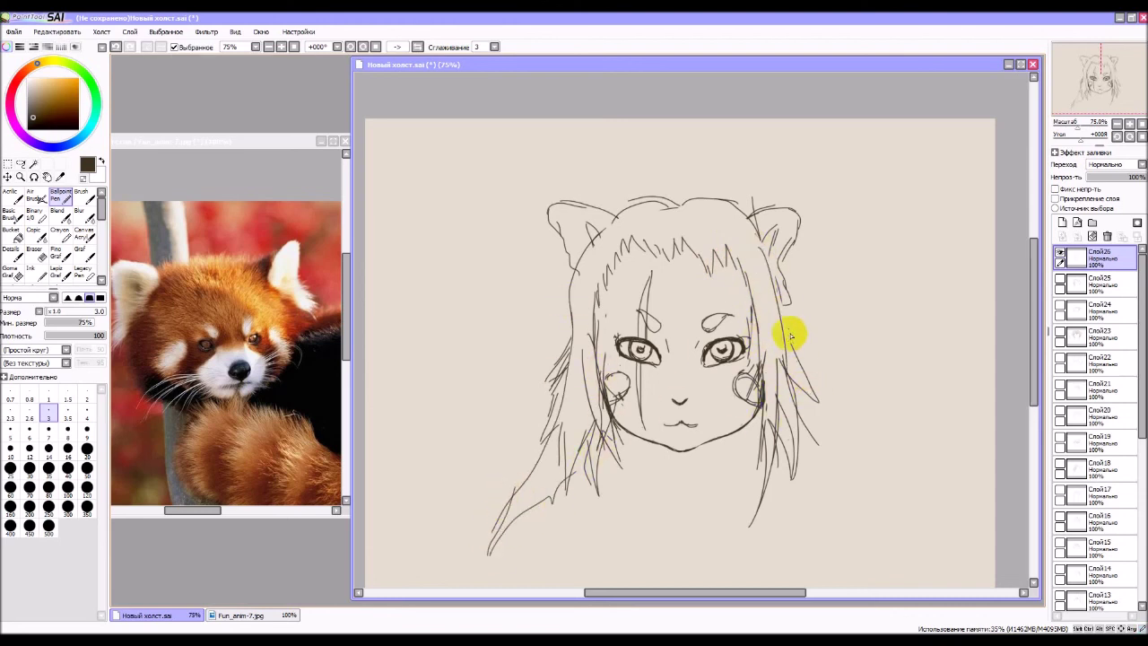
pyautogui.moveTo(790, 335)
pyautogui.mouseDown()
pyautogui.moveTo(811, 458)
pyautogui.moveTo(838, 525)
pyautogui.mouseUp()
pyautogui.moveTo(792, 472); pyautogui.dragTo(853, 538)
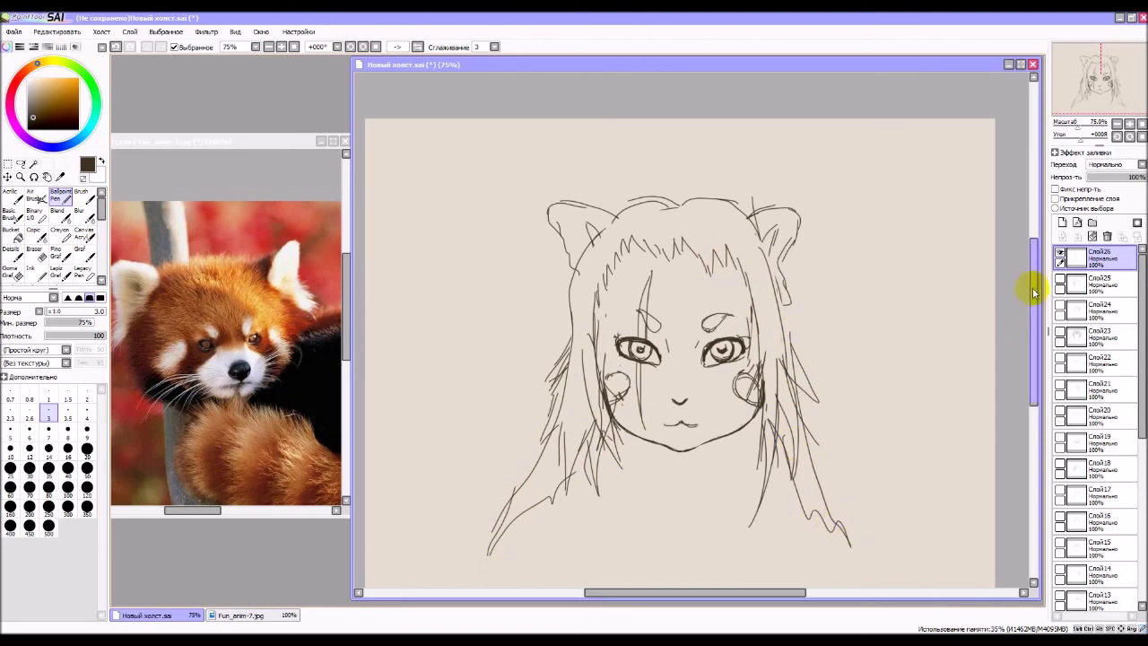
# Draw a wide wrapped scarf around the neck below the chin and outline both sloping shoulders beside it.
pyautogui.moveTo(1034, 293); pyautogui.dragTo(1037, 326)
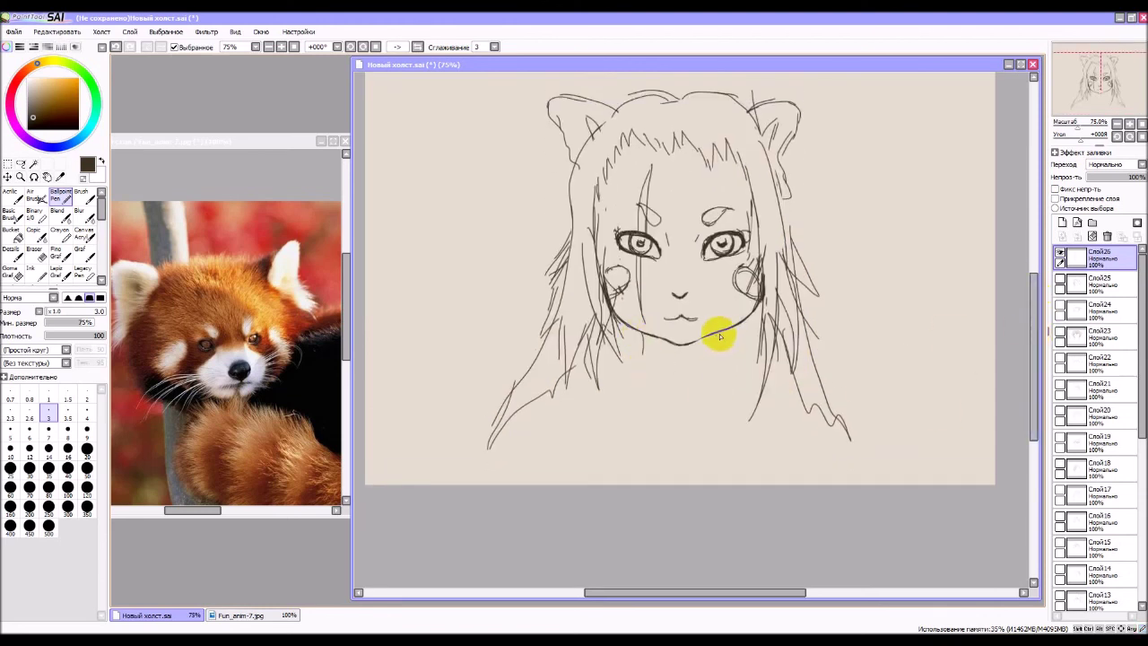
pyautogui.moveTo(642, 359)
pyautogui.mouseDown()
pyautogui.moveTo(679, 367)
pyautogui.moveTo(759, 336)
pyautogui.mouseUp()
pyautogui.moveTo(568, 397)
pyautogui.mouseDown()
pyautogui.moveTo(637, 415)
pyautogui.moveTo(799, 404)
pyautogui.mouseUp()
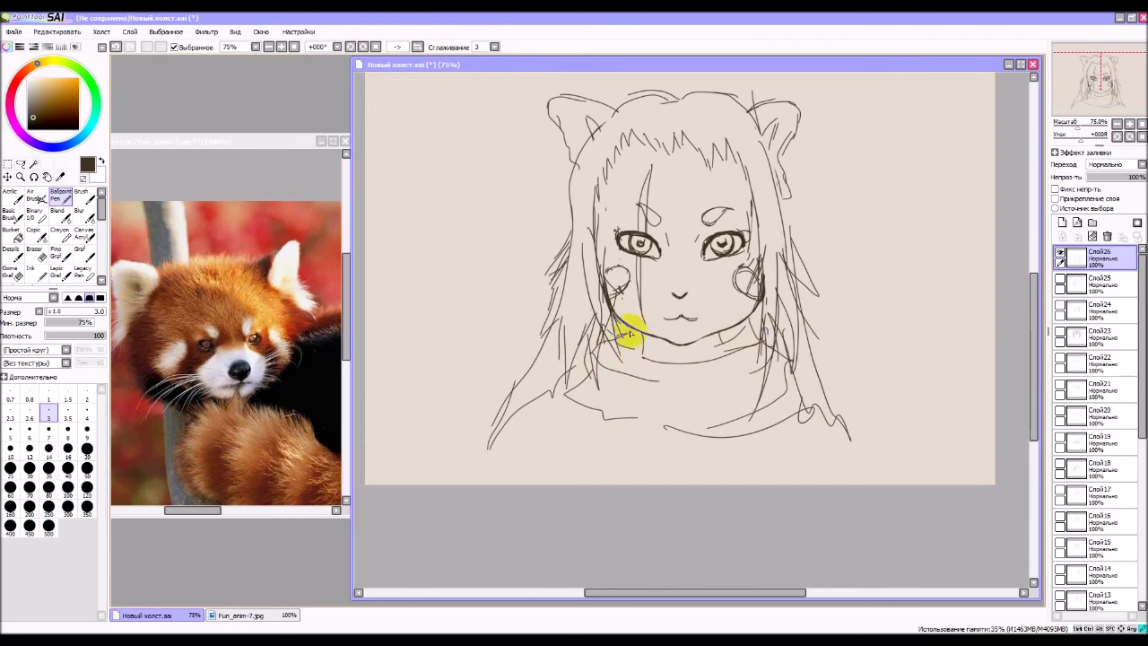
pyautogui.moveTo(567, 398); pyautogui.dragTo(491, 461)
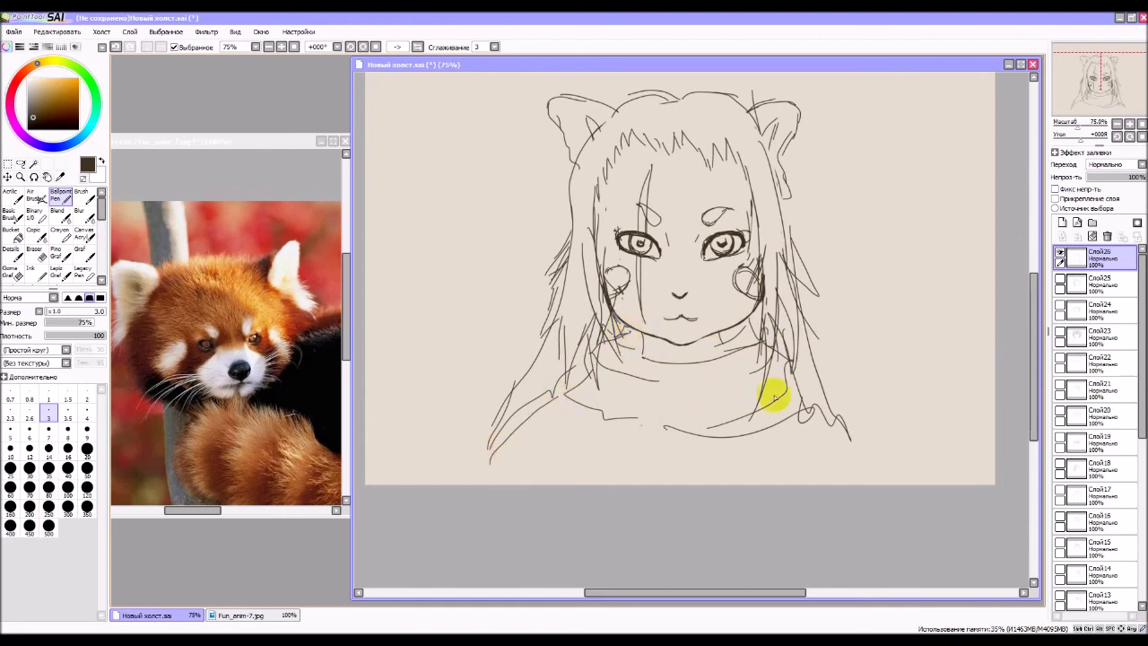
pyautogui.moveTo(836, 397)
pyautogui.mouseDown()
pyautogui.moveTo(890, 451)
pyautogui.moveTo(891, 473)
pyautogui.mouseUp()
pyautogui.moveTo(490, 478); pyautogui.dragTo(490, 446)
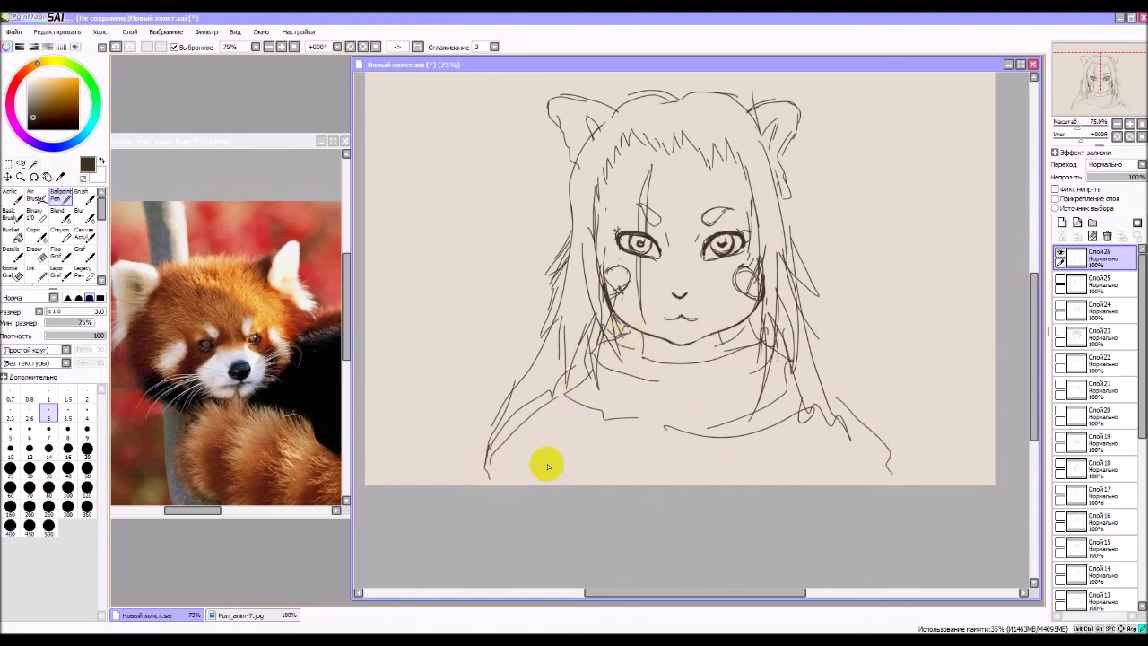
# Draw a sword's slanted crossguard and long grip rising diagonally behind the right-hand shoulder, with a rough pommel at the end.
pyautogui.moveTo(849, 290)
pyautogui.mouseDown()
pyautogui.moveTo(823, 350)
pyautogui.moveTo(838, 334)
pyautogui.mouseUp()
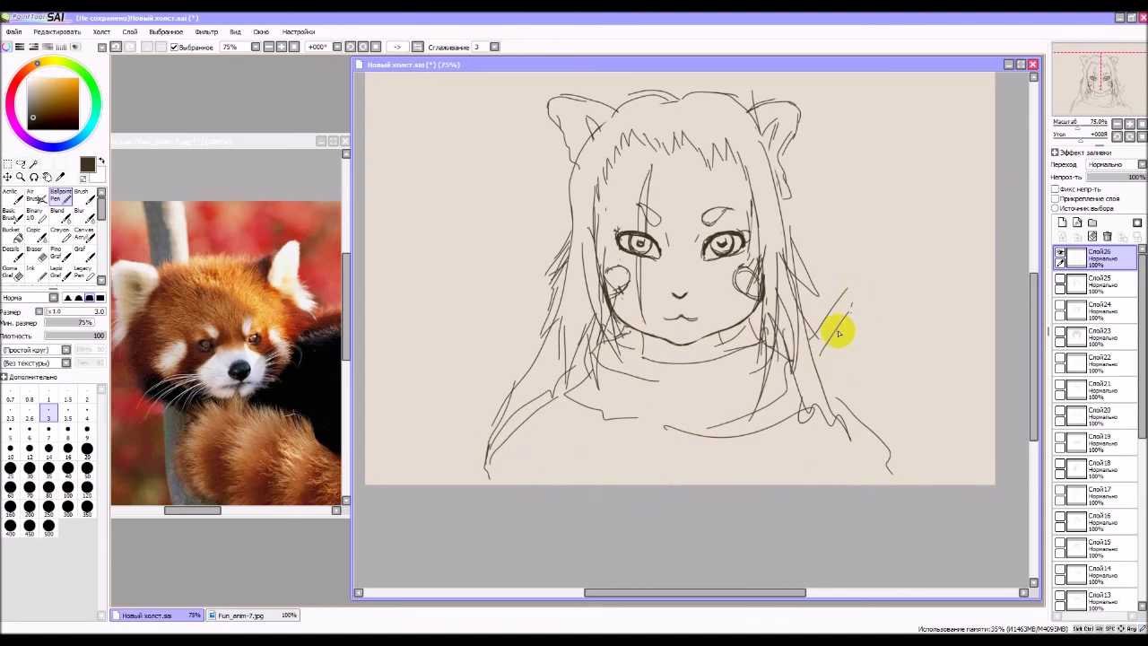
pyautogui.moveTo(820, 382); pyautogui.dragTo(854, 346)
pyautogui.moveTo(813, 306); pyautogui.dragTo(870, 373)
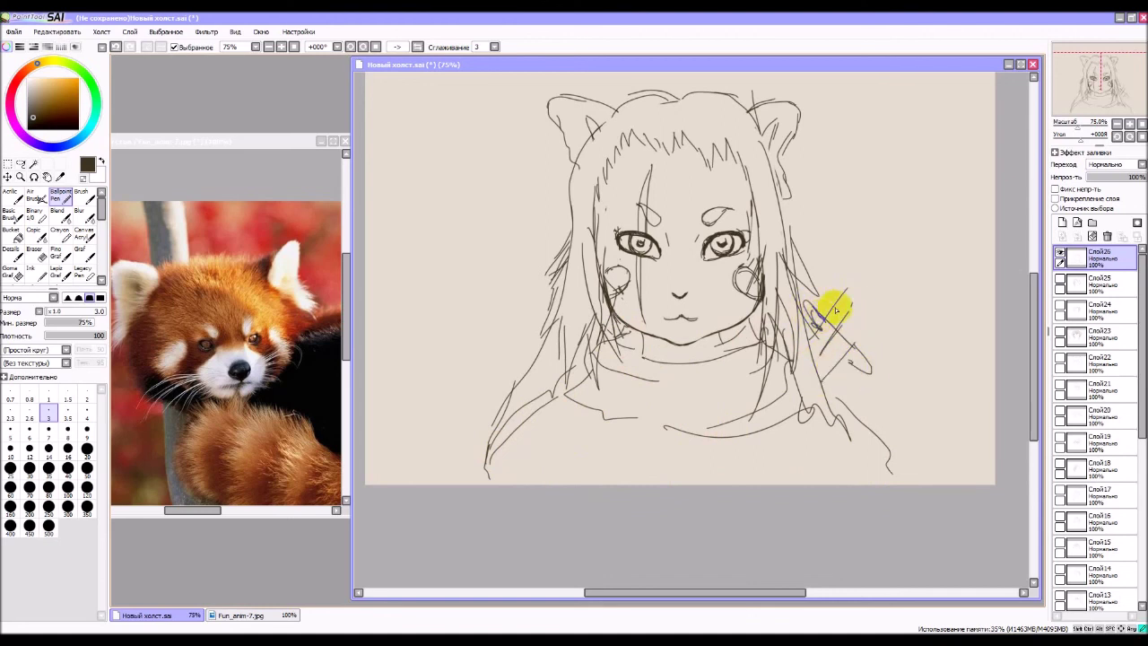
pyautogui.moveTo(859, 338); pyautogui.dragTo(847, 362)
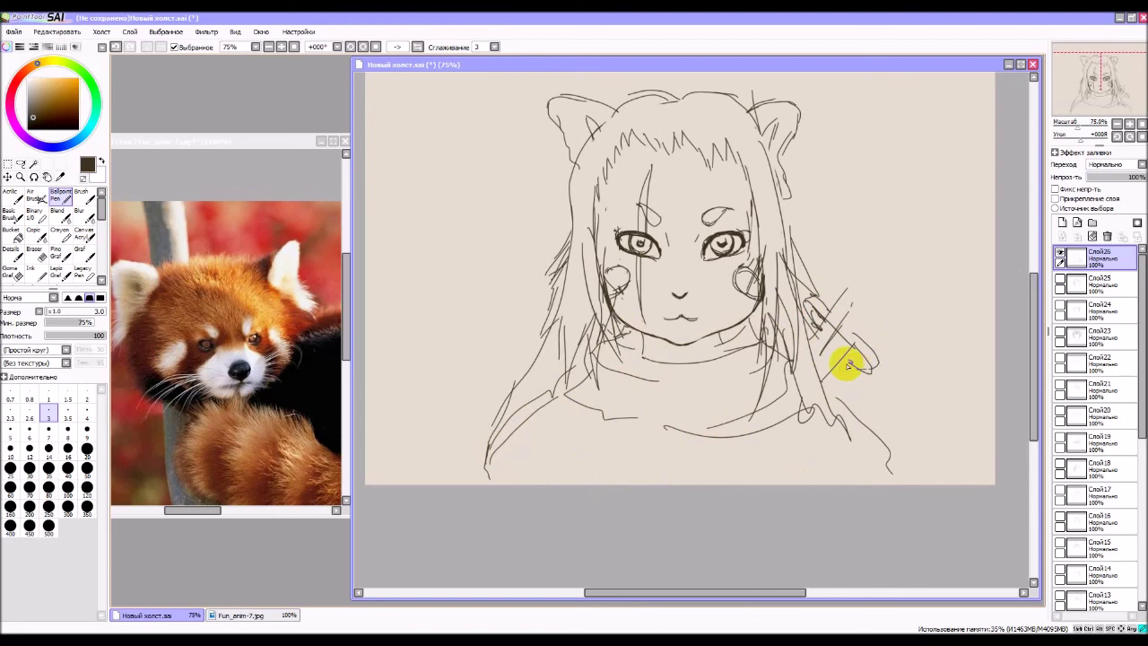
pyautogui.moveTo(824, 312); pyautogui.dragTo(908, 244)
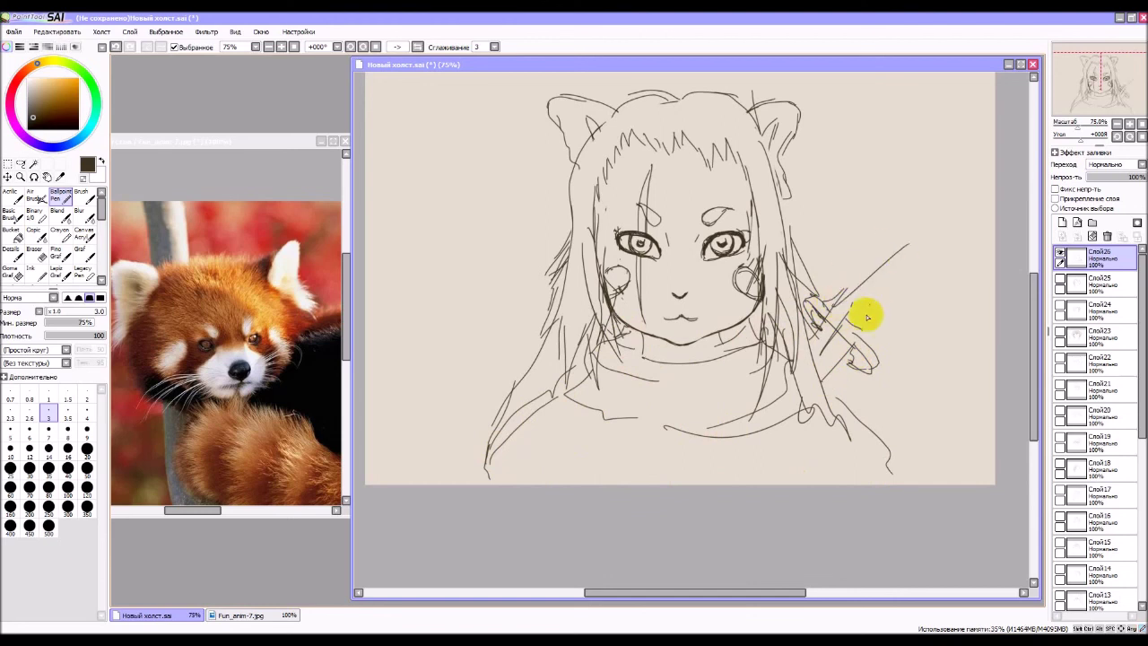
pyautogui.moveTo(859, 321)
pyautogui.mouseDown()
pyautogui.moveTo(941, 207)
pyautogui.moveTo(923, 243)
pyautogui.moveTo(943, 239)
pyautogui.moveTo(912, 233)
pyautogui.moveTo(922, 257)
pyautogui.mouseUp()
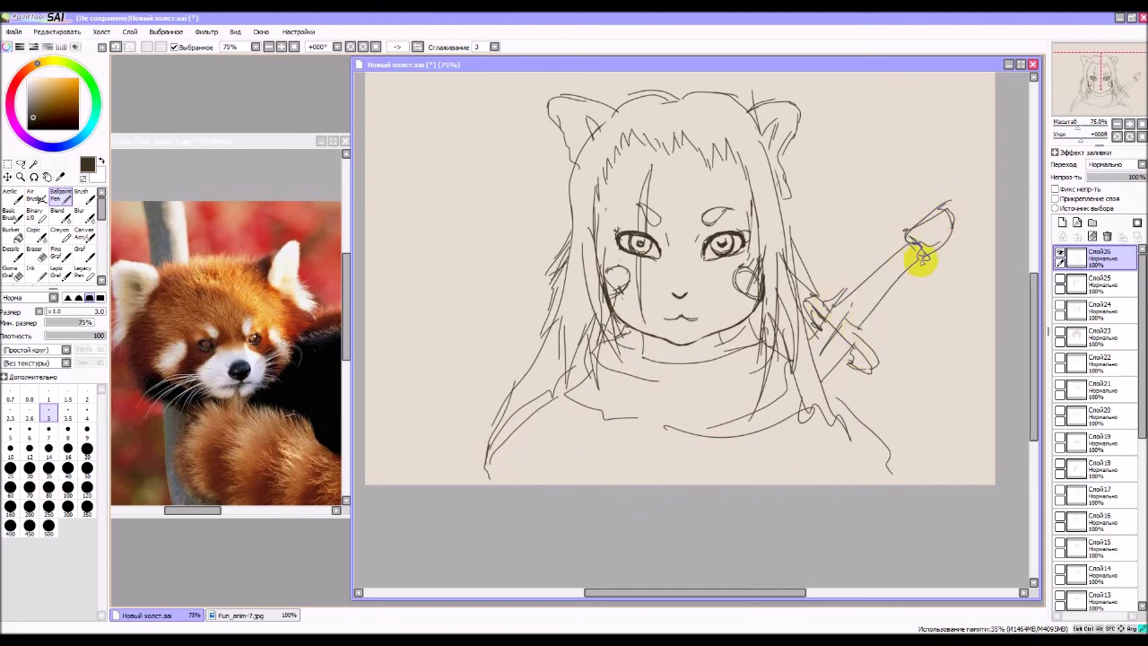
# Reinforce the sword's crossguard, blade base and grip edges, and draw a ring-shaped pommel at the end of the grip.
pyautogui.moveTo(830, 295)
pyautogui.mouseDown()
pyautogui.moveTo(880, 370)
pyautogui.moveTo(853, 362)
pyautogui.mouseUp()
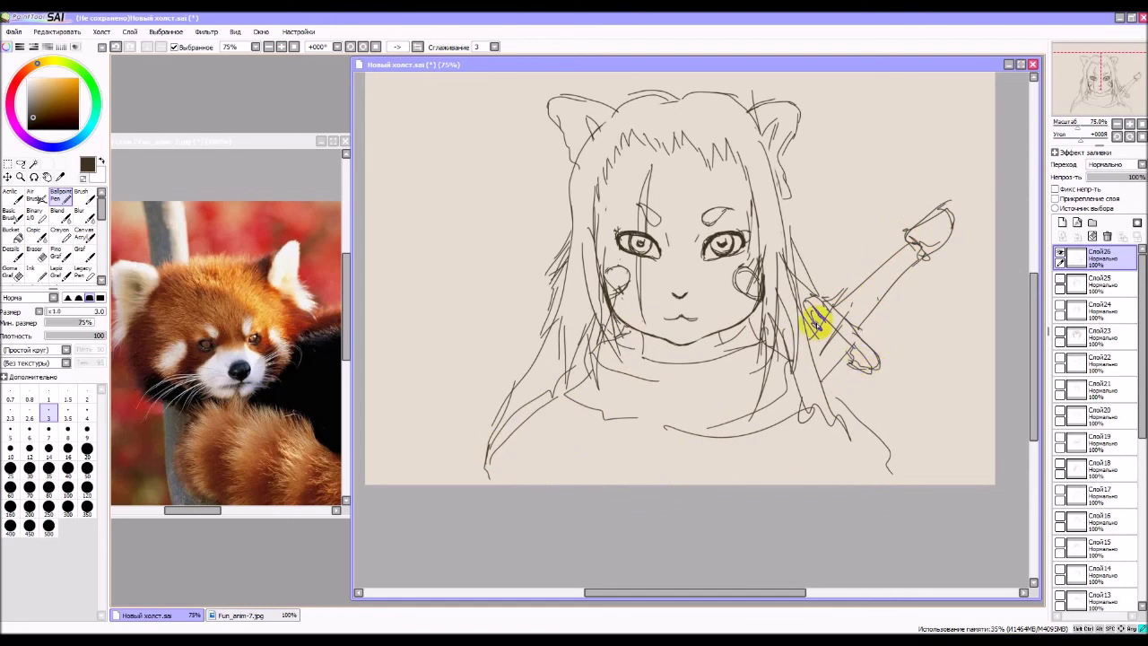
pyautogui.moveTo(826, 320); pyautogui.dragTo(804, 340)
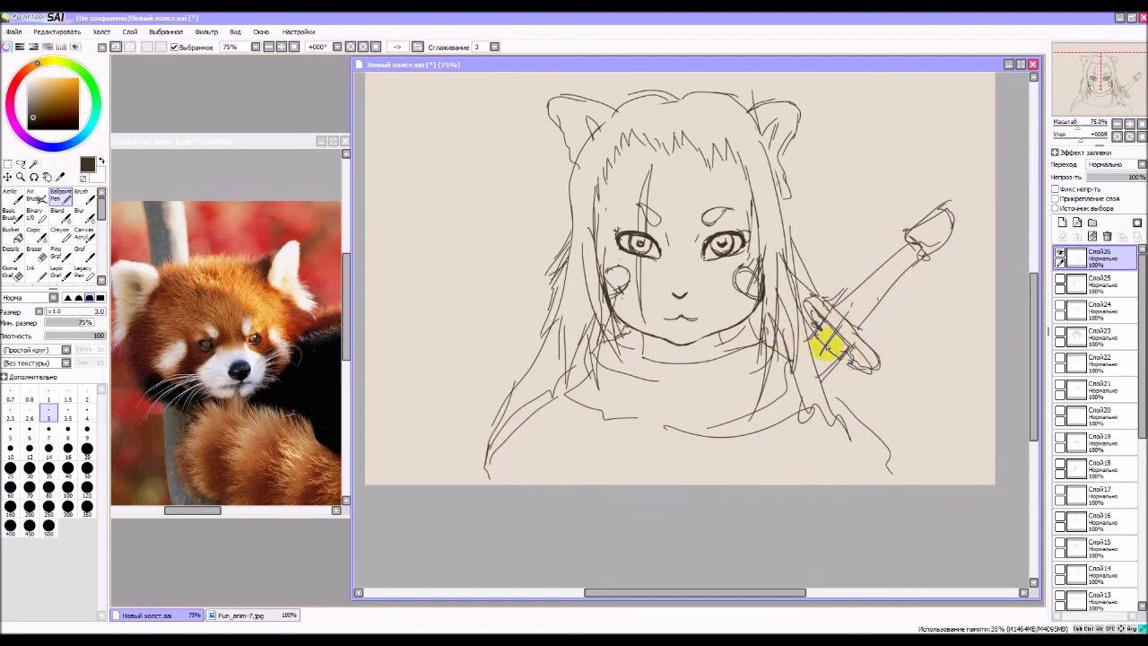
pyautogui.moveTo(849, 348); pyautogui.dragTo(817, 383)
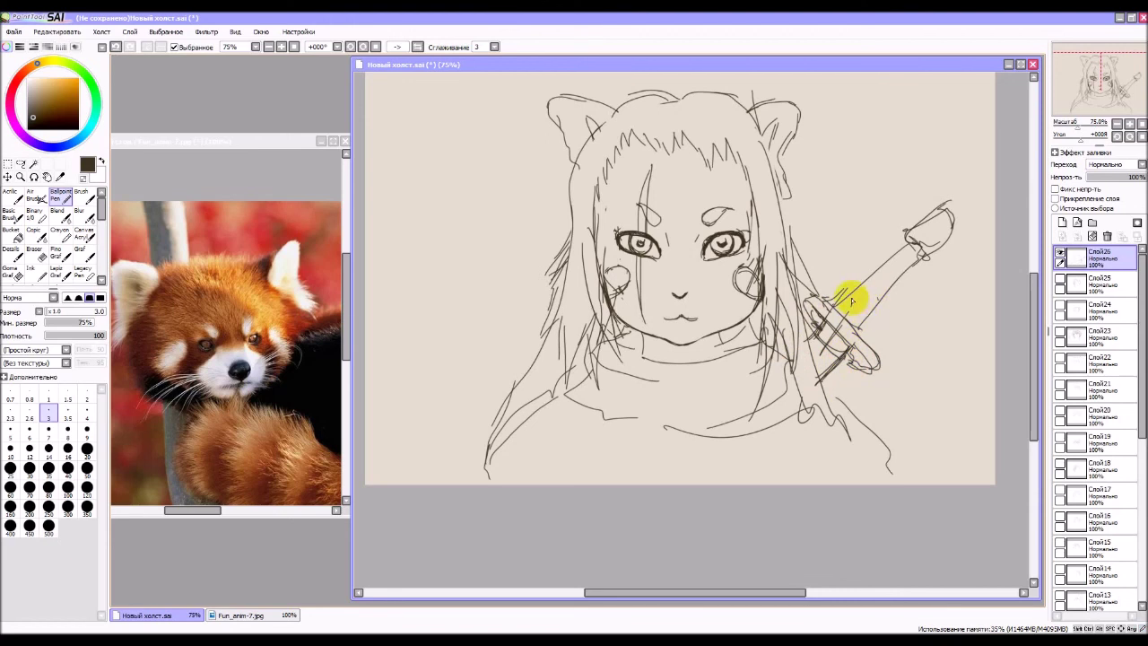
pyautogui.moveTo(856, 336)
pyautogui.mouseDown()
pyautogui.moveTo(906, 274)
pyautogui.moveTo(885, 266)
pyautogui.moveTo(833, 307)
pyautogui.moveTo(945, 218)
pyautogui.moveTo(927, 242)
pyautogui.moveTo(920, 229)
pyautogui.moveTo(941, 227)
pyautogui.moveTo(910, 237)
pyautogui.moveTo(941, 206)
pyautogui.moveTo(958, 231)
pyautogui.moveTo(926, 260)
pyautogui.moveTo(957, 218)
pyautogui.moveTo(907, 238)
pyautogui.mouseUp()
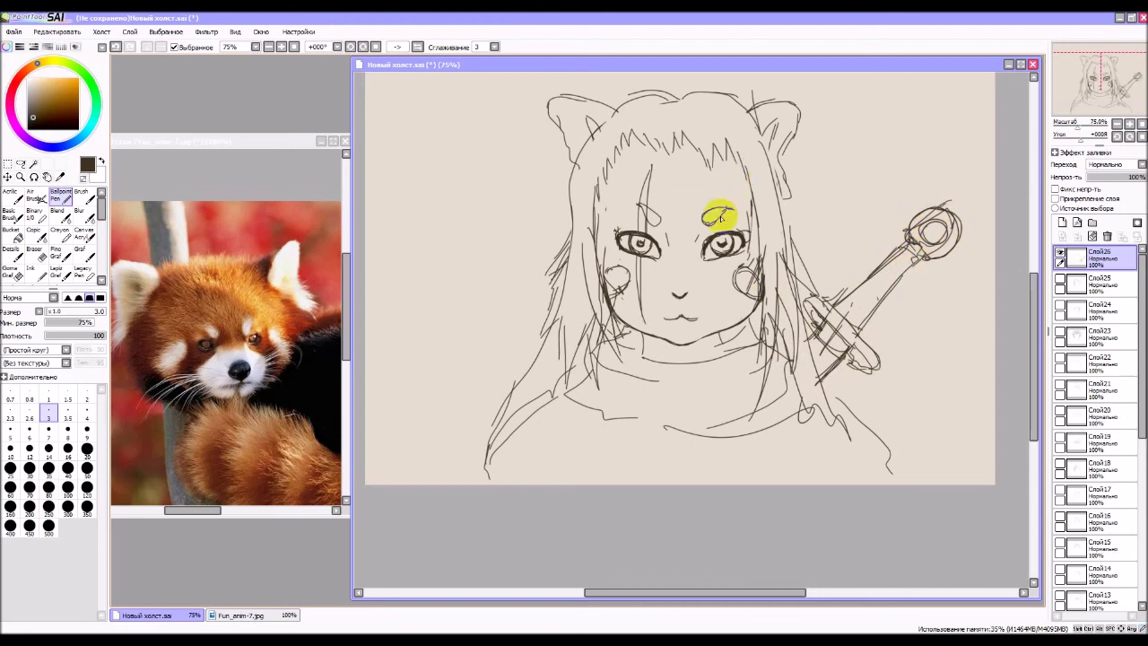
# Add a slanting stroke above the right-hand eyebrow and a short stroke at the left-hand eye's outer corner, and hide the layer.
pyautogui.moveTo(726, 211); pyautogui.dragTo(740, 181)
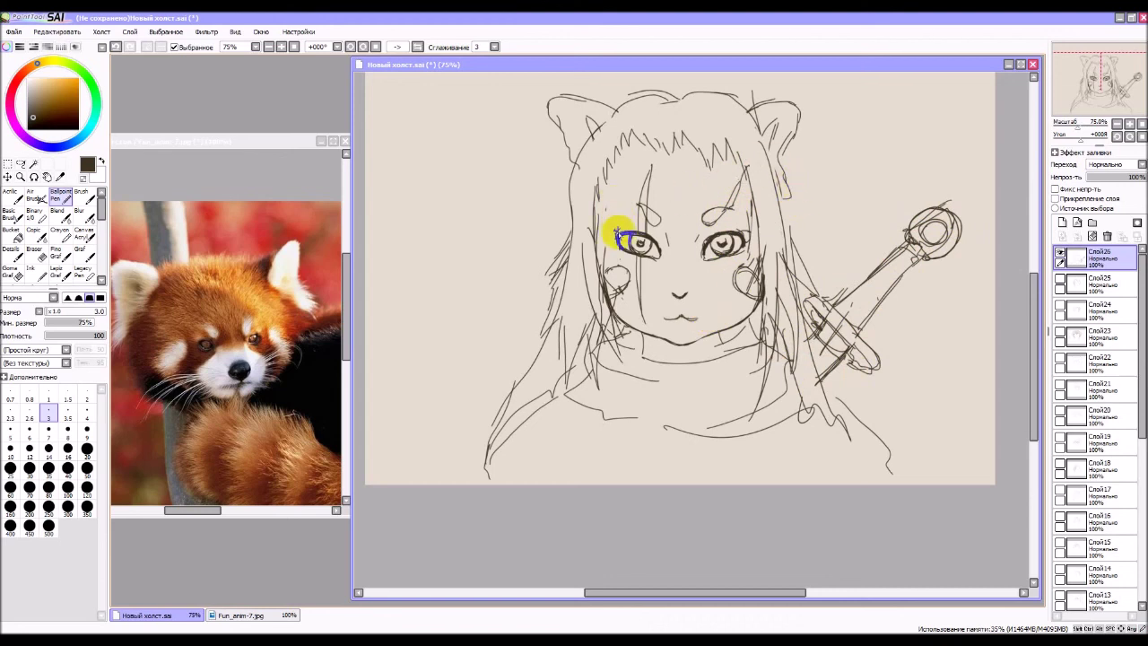
pyautogui.moveTo(616, 237); pyautogui.dragTo(600, 235)
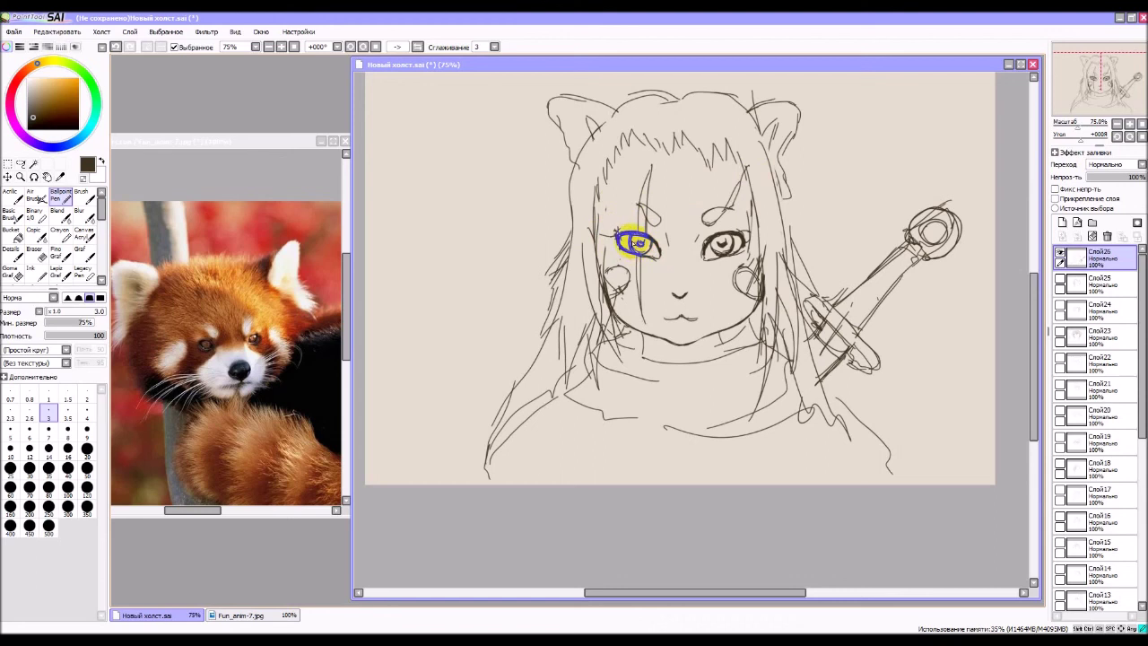
pyautogui.hotkey('ctrl', 'd')
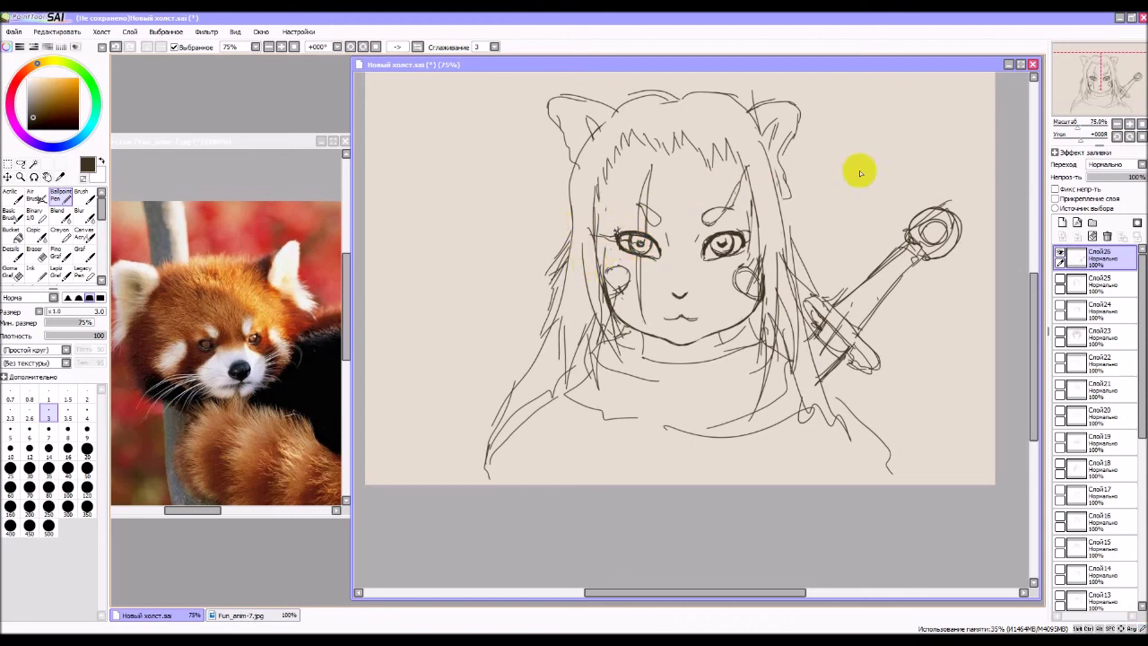
pyautogui.click(1062, 255)
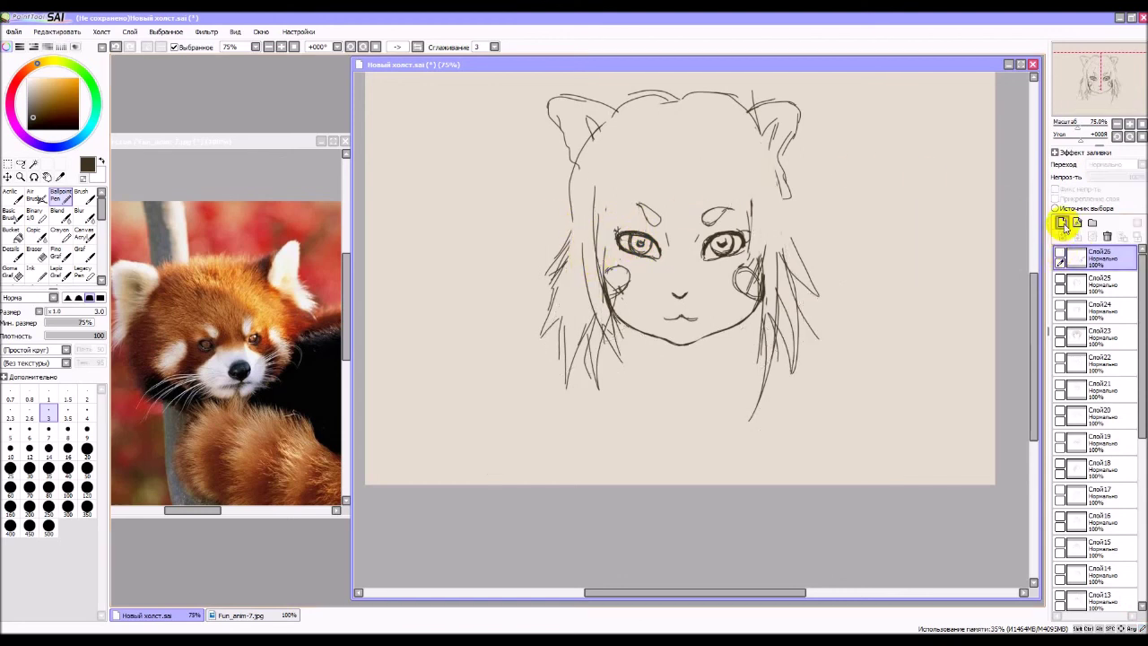
# On a new layer, draw parted curly hair with spiral locks across the forehead and down both temples.
pyautogui.click(1062, 223)
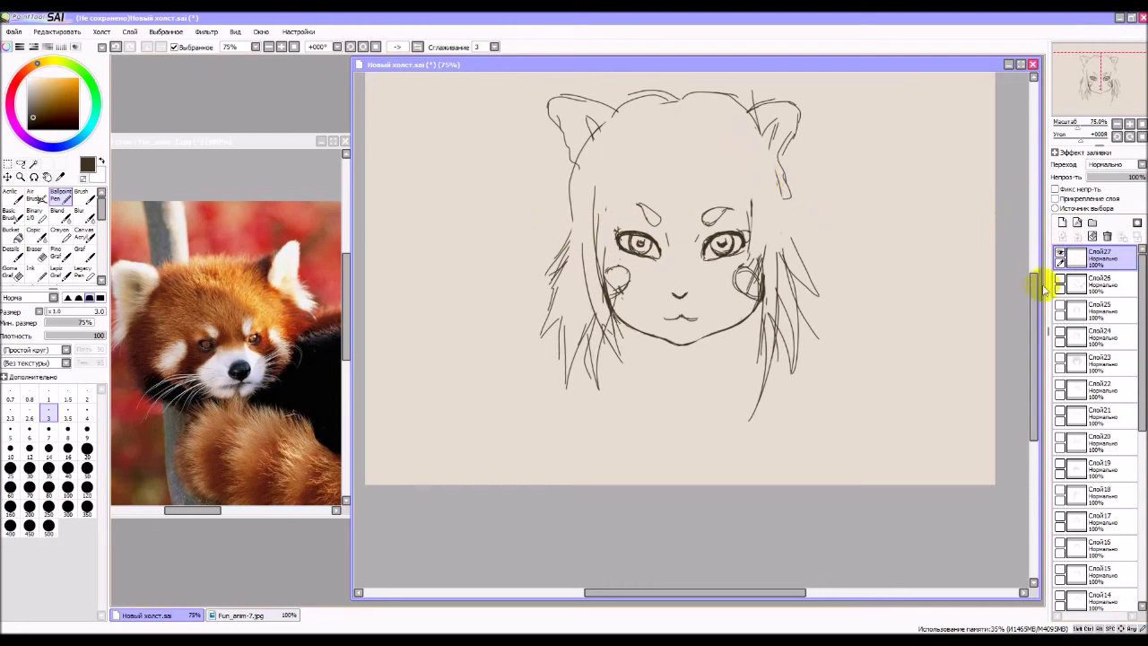
pyautogui.moveTo(1036, 291); pyautogui.dragTo(981, 209)
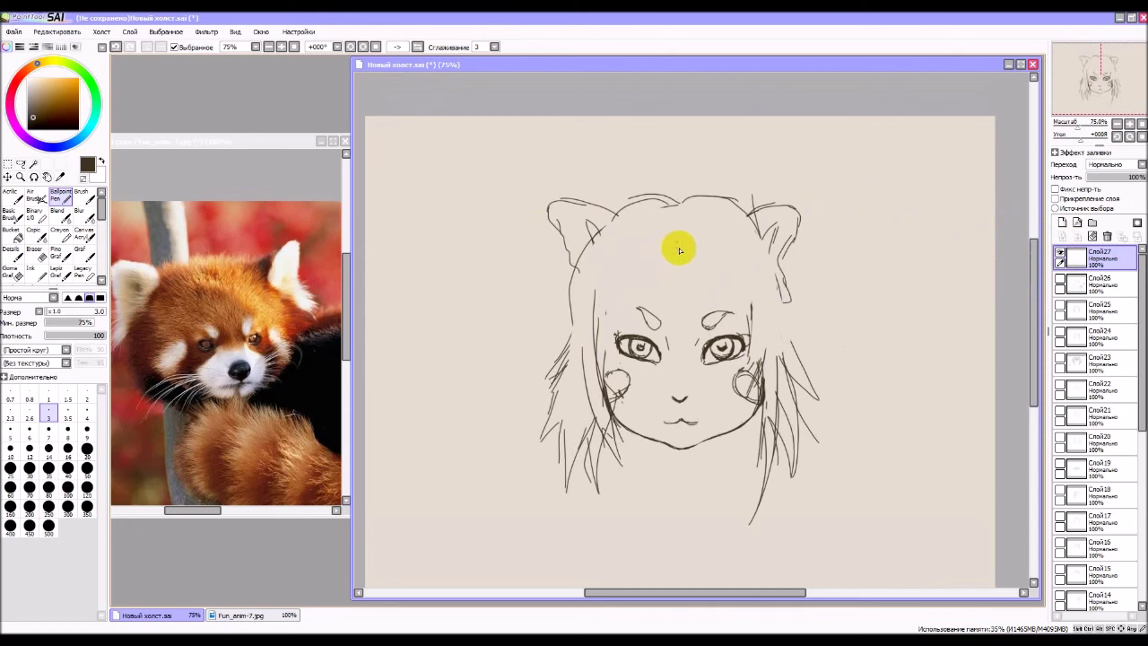
pyautogui.moveTo(680, 250)
pyautogui.mouseDown()
pyautogui.moveTo(661, 295)
pyautogui.moveTo(645, 258)
pyautogui.moveTo(668, 270)
pyautogui.moveTo(657, 279)
pyautogui.moveTo(668, 243)
pyautogui.moveTo(660, 281)
pyautogui.moveTo(650, 264)
pyautogui.moveTo(652, 277)
pyautogui.moveTo(613, 264)
pyautogui.moveTo(647, 252)
pyautogui.moveTo(660, 260)
pyautogui.moveTo(659, 240)
pyautogui.moveTo(626, 310)
pyautogui.moveTo(586, 289)
pyautogui.moveTo(627, 281)
pyautogui.moveTo(606, 300)
pyautogui.moveTo(653, 248)
pyautogui.moveTo(652, 263)
pyautogui.moveTo(602, 300)
pyautogui.moveTo(604, 275)
pyautogui.moveTo(666, 263)
pyautogui.moveTo(656, 239)
pyautogui.moveTo(617, 338)
pyautogui.moveTo(582, 325)
pyautogui.mouseUp()
pyautogui.moveTo(620, 272)
pyautogui.mouseDown()
pyautogui.moveTo(595, 346)
pyautogui.moveTo(550, 342)
pyautogui.moveTo(584, 307)
pyautogui.mouseUp()
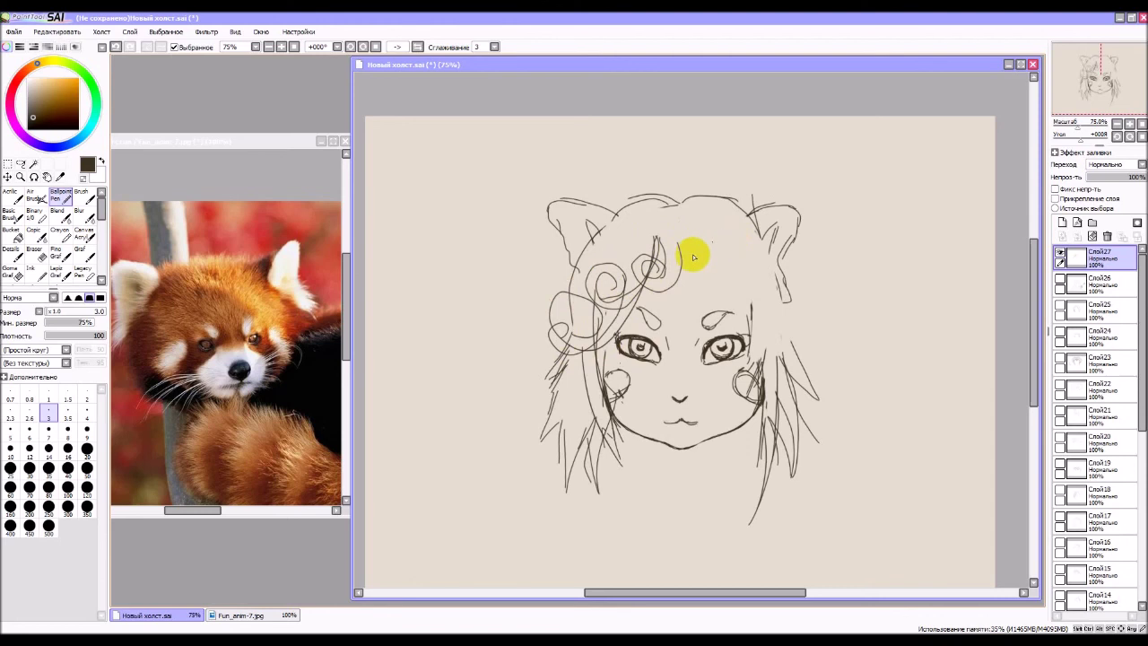
pyautogui.moveTo(679, 245)
pyautogui.mouseDown()
pyautogui.moveTo(713, 301)
pyautogui.moveTo(732, 273)
pyautogui.moveTo(690, 287)
pyautogui.moveTo(678, 263)
pyautogui.moveTo(672, 275)
pyautogui.moveTo(707, 302)
pyautogui.moveTo(730, 265)
pyautogui.moveTo(703, 268)
pyautogui.moveTo(739, 330)
pyautogui.moveTo(757, 300)
pyautogui.moveTo(759, 319)
pyautogui.moveTo(714, 301)
pyautogui.moveTo(782, 350)
pyautogui.mouseUp()
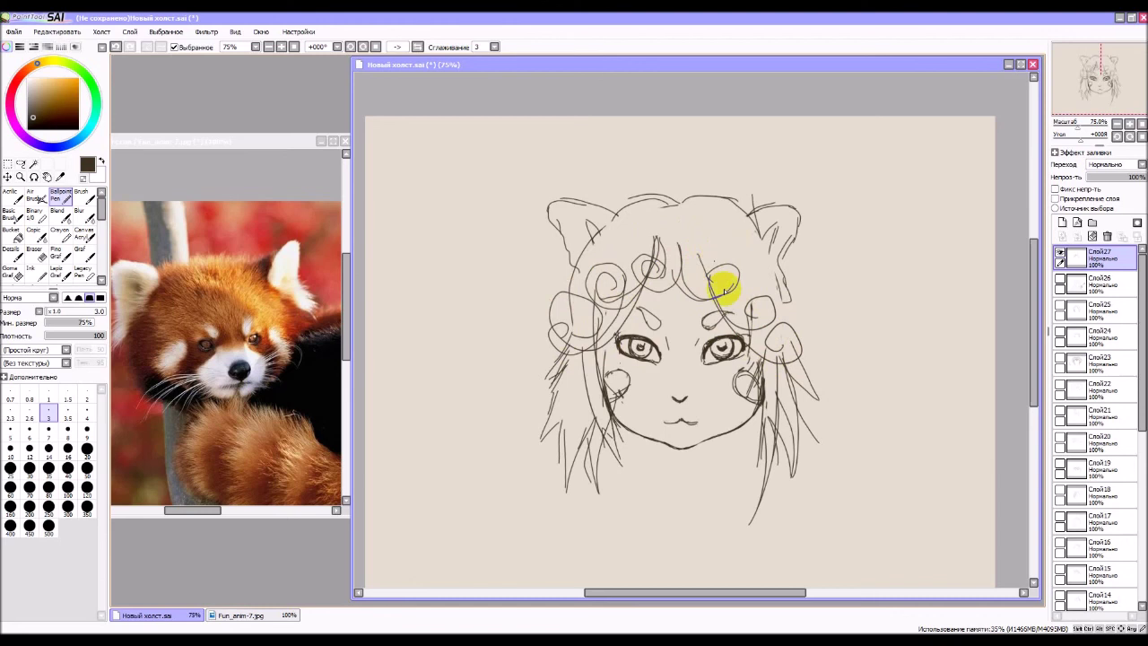
pyautogui.moveTo(768, 300)
pyautogui.mouseDown()
pyautogui.moveTo(710, 264)
pyautogui.moveTo(764, 305)
pyautogui.moveTo(765, 281)
pyautogui.moveTo(785, 297)
pyautogui.moveTo(771, 339)
pyautogui.moveTo(753, 324)
pyautogui.moveTo(797, 350)
pyautogui.moveTo(768, 376)
pyautogui.moveTo(758, 357)
pyautogui.moveTo(793, 421)
pyautogui.moveTo(797, 339)
pyautogui.moveTo(765, 344)
pyautogui.moveTo(783, 319)
pyautogui.mouseUp()
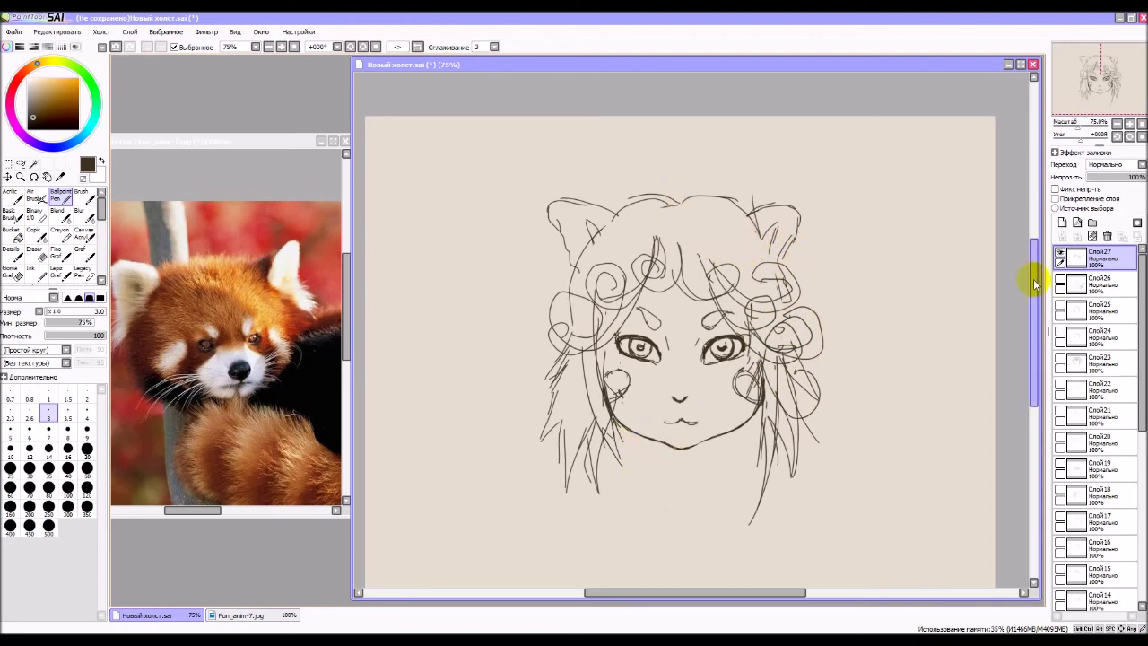
# Draw a wavy V-shaped neckline with short neck lines below the chin, meeting in a point at the chest.
pyautogui.moveTo(1034, 283); pyautogui.dragTo(1034, 305)
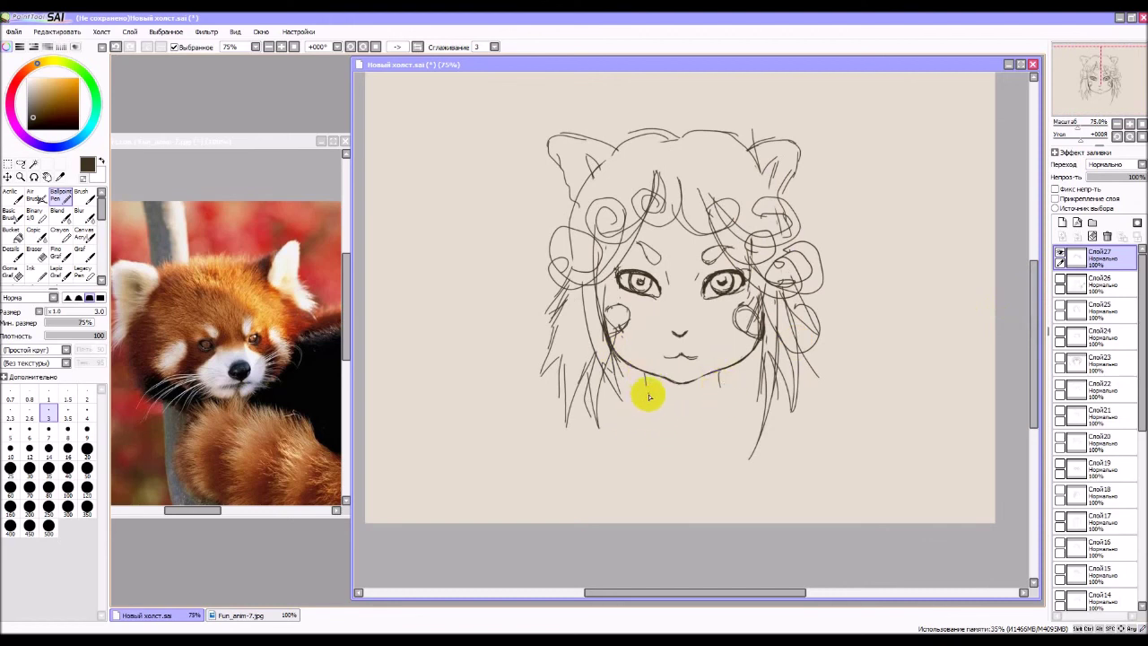
pyautogui.moveTo(679, 475); pyautogui.dragTo(636, 392)
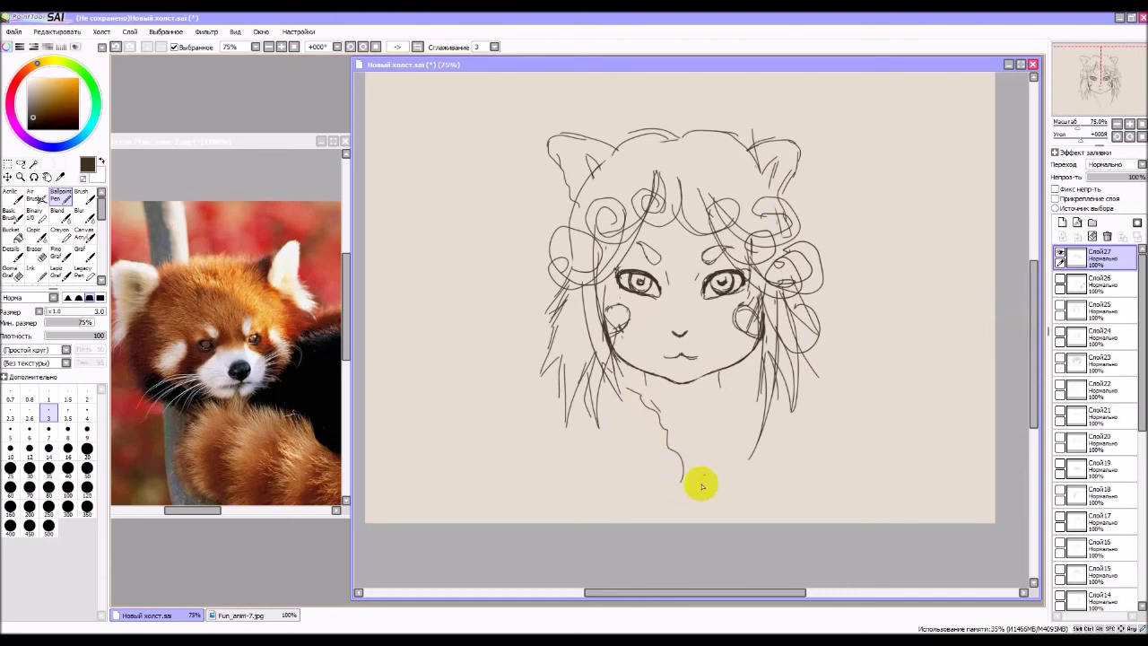
pyautogui.moveTo(702, 487)
pyautogui.mouseDown()
pyautogui.moveTo(704, 435)
pyautogui.moveTo(725, 384)
pyautogui.mouseUp()
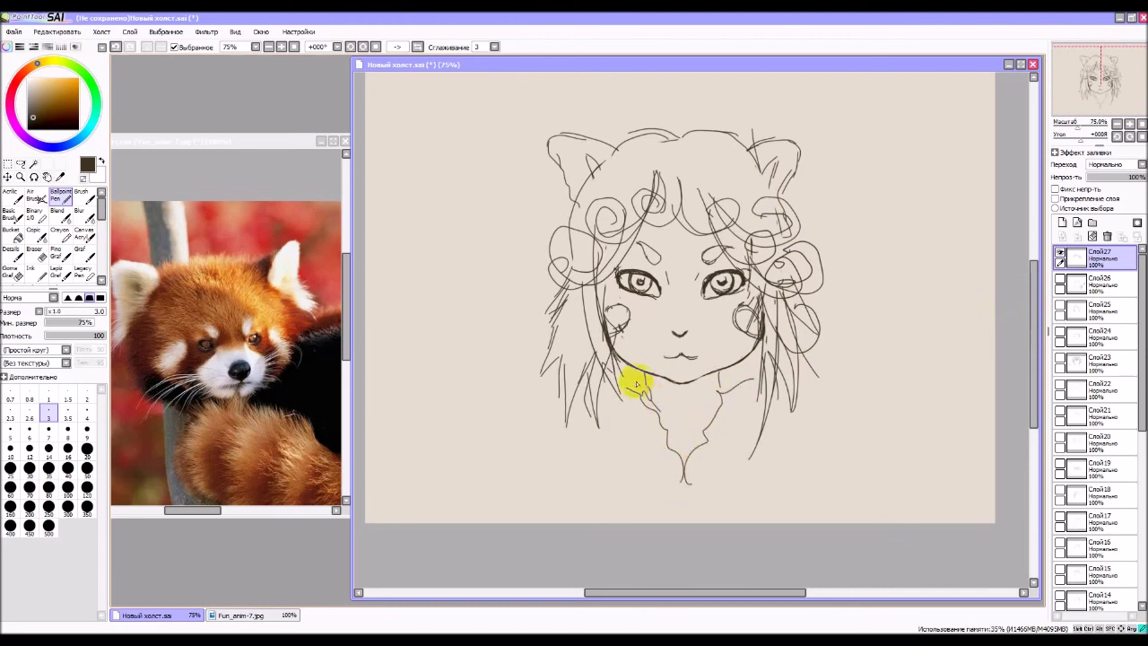
# Draw large pointed ears spreading outward from both sides of the head, with inner contour lines.
pyautogui.moveTo(553, 296); pyautogui.dragTo(568, 344)
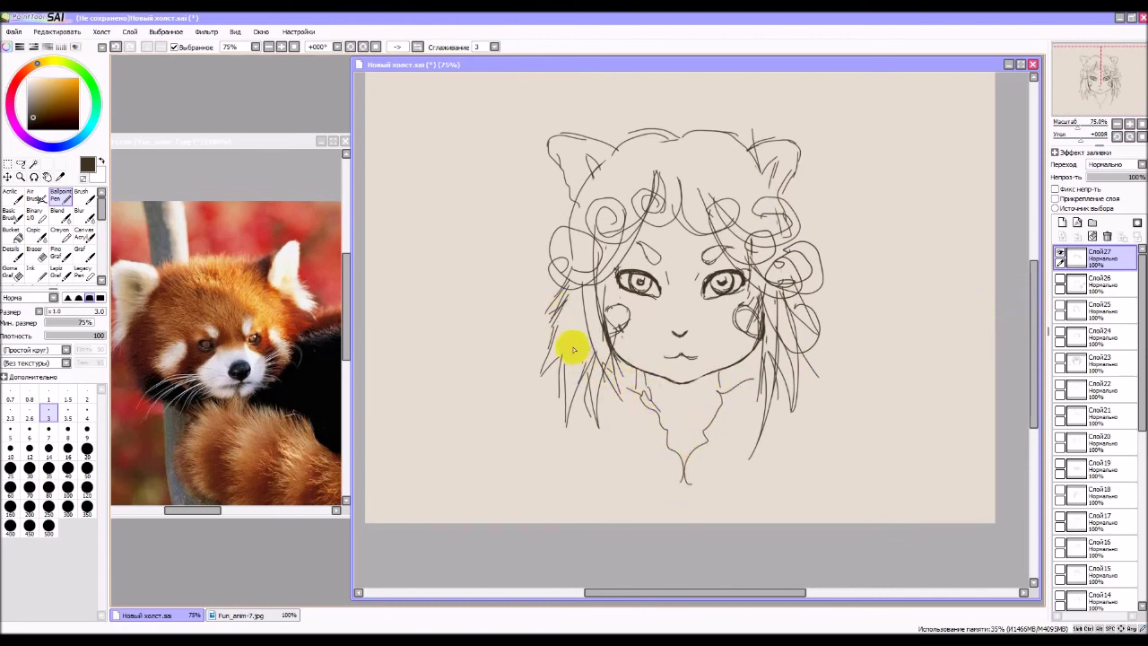
pyautogui.moveTo(542, 274)
pyautogui.mouseDown()
pyautogui.moveTo(561, 392)
pyautogui.moveTo(580, 369)
pyautogui.moveTo(553, 368)
pyautogui.moveTo(487, 230)
pyautogui.moveTo(486, 195)
pyautogui.moveTo(550, 213)
pyautogui.moveTo(528, 205)
pyautogui.moveTo(570, 199)
pyautogui.mouseUp()
pyautogui.moveTo(792, 203)
pyautogui.mouseDown()
pyautogui.moveTo(907, 215)
pyautogui.moveTo(791, 409)
pyautogui.moveTo(816, 224)
pyautogui.moveTo(888, 228)
pyautogui.mouseUp()
pyautogui.moveTo(832, 238)
pyautogui.mouseDown()
pyautogui.moveTo(862, 260)
pyautogui.moveTo(898, 220)
pyautogui.mouseUp()
pyautogui.moveTo(498, 221); pyautogui.dragTo(536, 294)
pyautogui.moveTo(510, 235)
pyautogui.mouseDown()
pyautogui.moveTo(533, 223)
pyautogui.moveTo(542, 242)
pyautogui.mouseUp()
# Draw the left-hand shoulder line and tall pointed collar flaps rising over both shoulders.
pyautogui.moveTo(541, 318)
pyautogui.mouseDown()
pyautogui.moveTo(569, 376)
pyautogui.moveTo(554, 442)
pyautogui.moveTo(556, 424)
pyautogui.moveTo(597, 441)
pyautogui.moveTo(565, 425)
pyautogui.moveTo(469, 432)
pyautogui.moveTo(404, 472)
pyautogui.mouseUp()
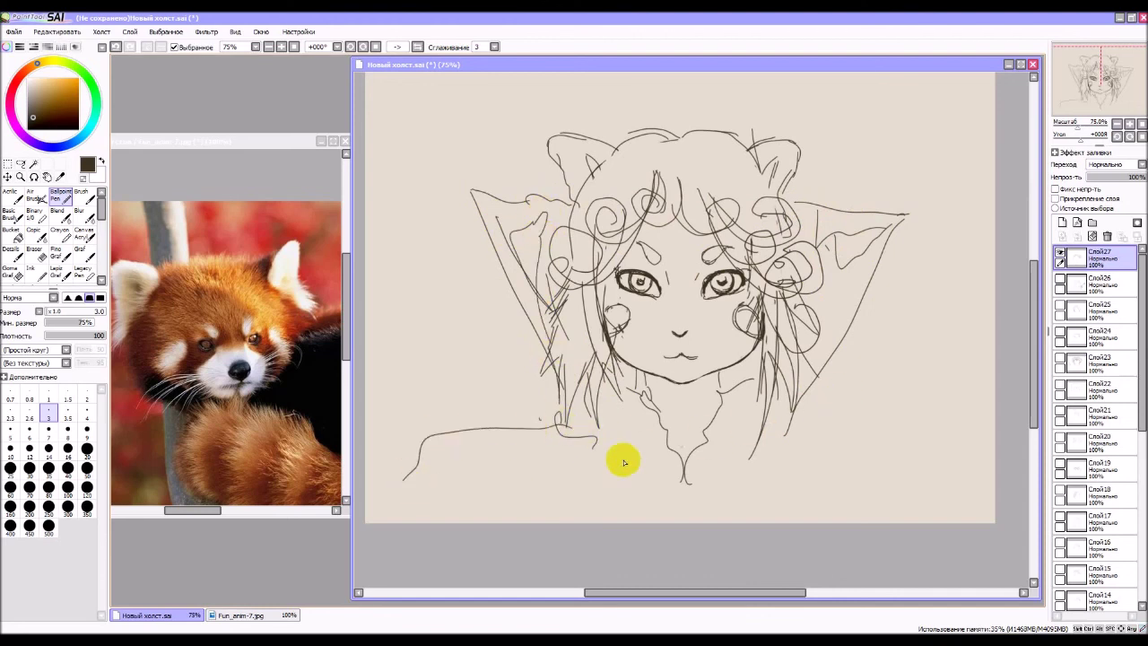
pyautogui.moveTo(574, 425)
pyautogui.mouseDown()
pyautogui.moveTo(463, 382)
pyautogui.moveTo(525, 520)
pyautogui.mouseUp()
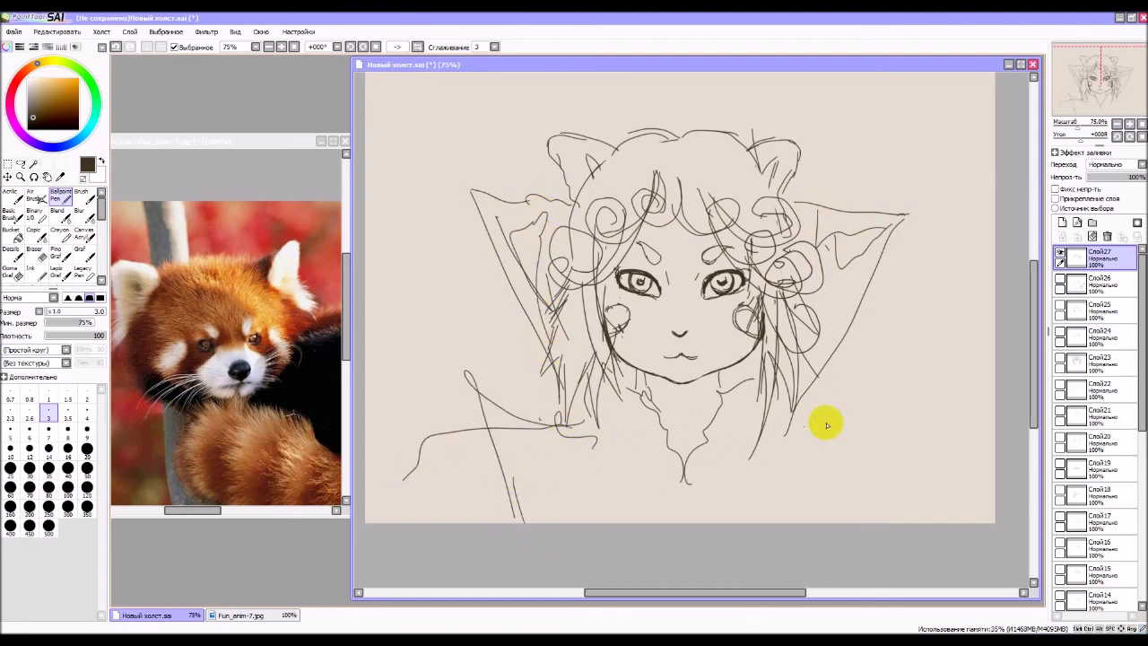
pyautogui.moveTo(831, 522); pyautogui.dragTo(864, 416)
pyautogui.moveTo(791, 432)
pyautogui.mouseDown()
pyautogui.moveTo(884, 382)
pyautogui.moveTo(863, 522)
pyautogui.mouseUp()
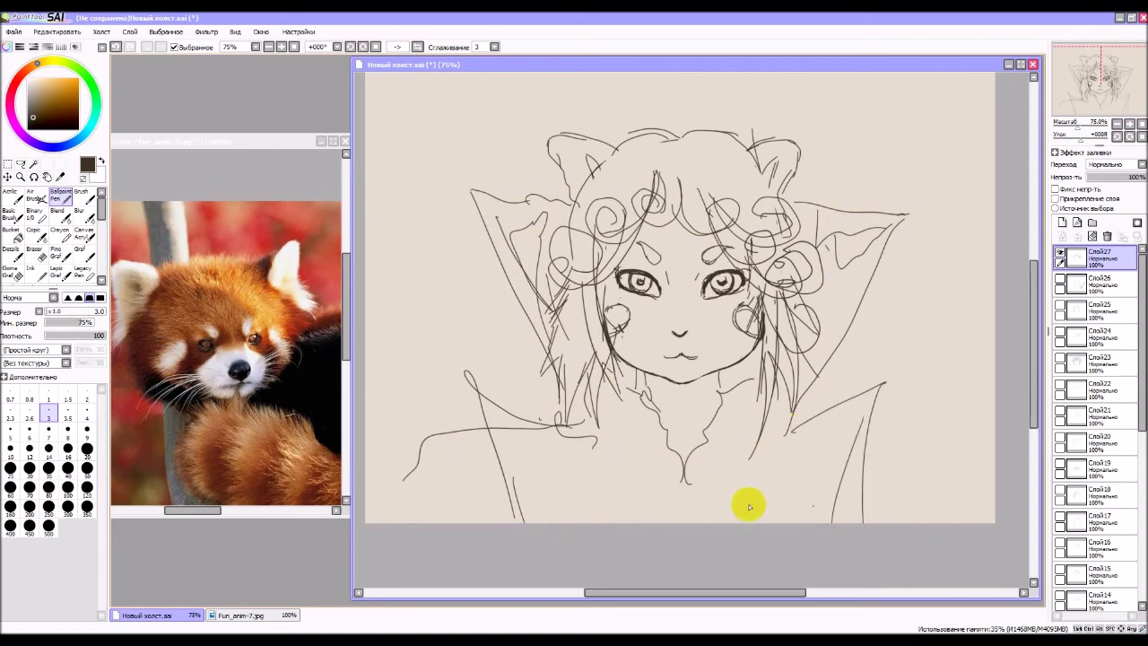
pyautogui.moveTo(549, 449); pyautogui.dragTo(580, 522)
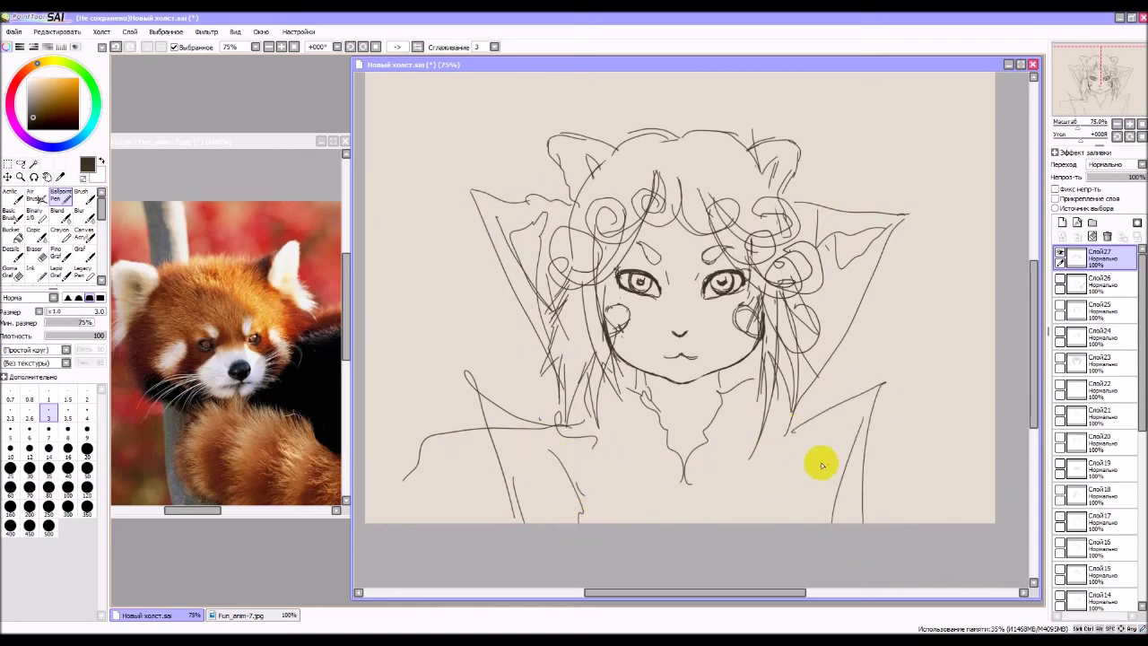
pyautogui.moveTo(822, 462); pyautogui.dragTo(827, 522)
# Add detail lines to the right-hand collar and shoulder, draw eyelashes and cheek blush strokes, and hide the layer.
pyautogui.moveTo(860, 423); pyautogui.dragTo(842, 453)
pyautogui.moveTo(755, 433); pyautogui.dragTo(785, 430)
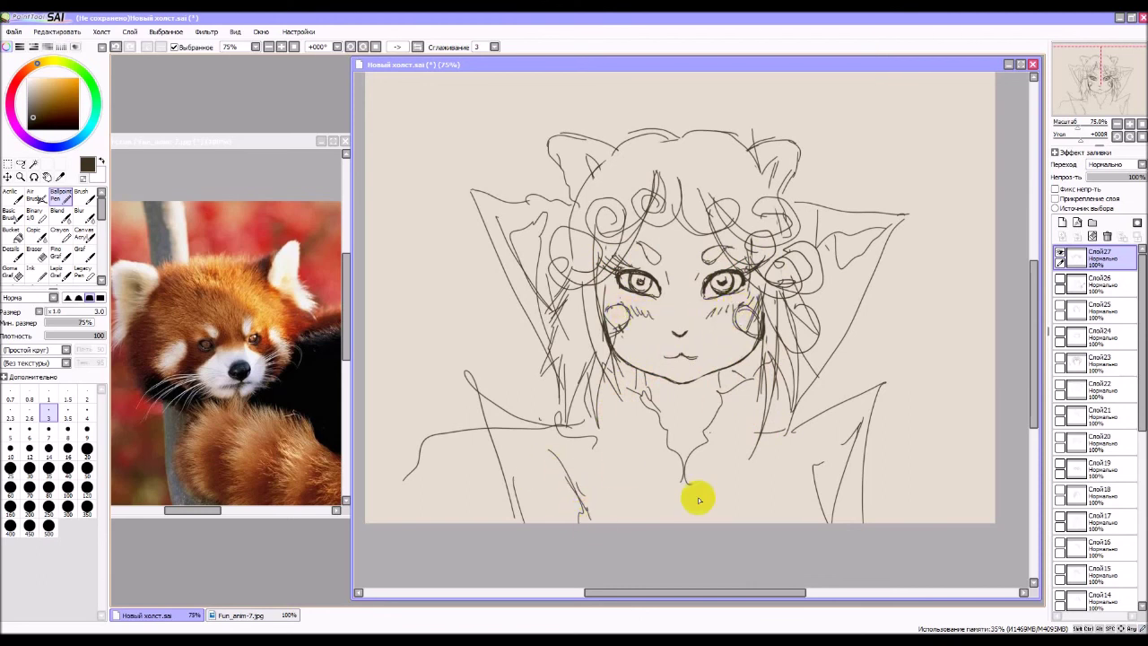
pyautogui.click(1060, 256)
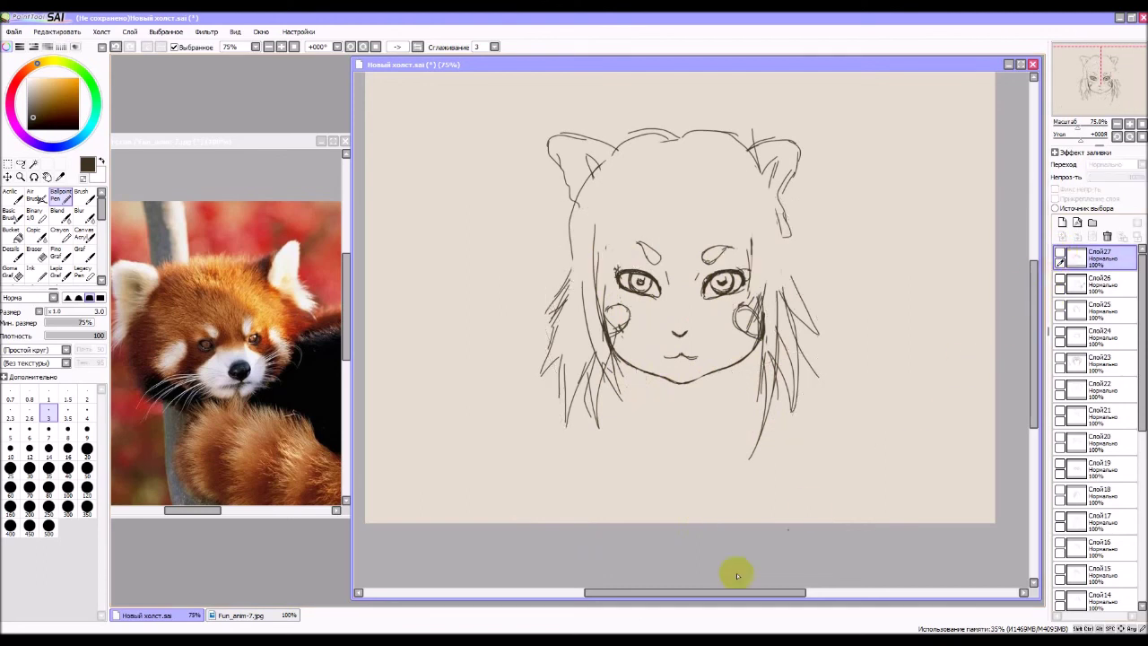
pyautogui.click(652, 637)
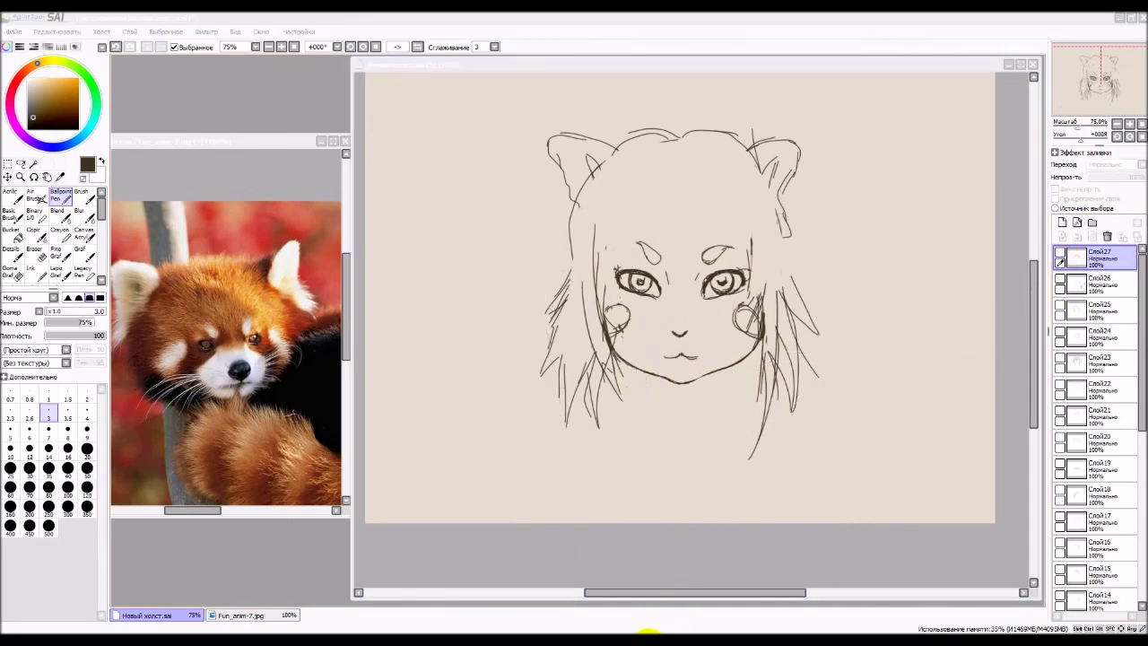